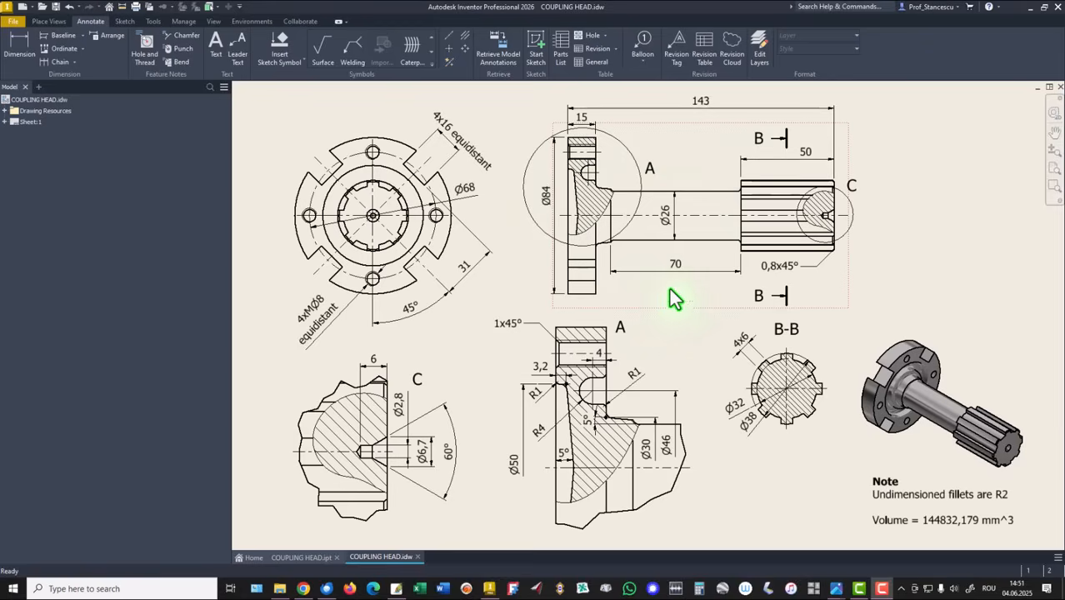
{"action": "left_click", "coordinate": [586, 393]}
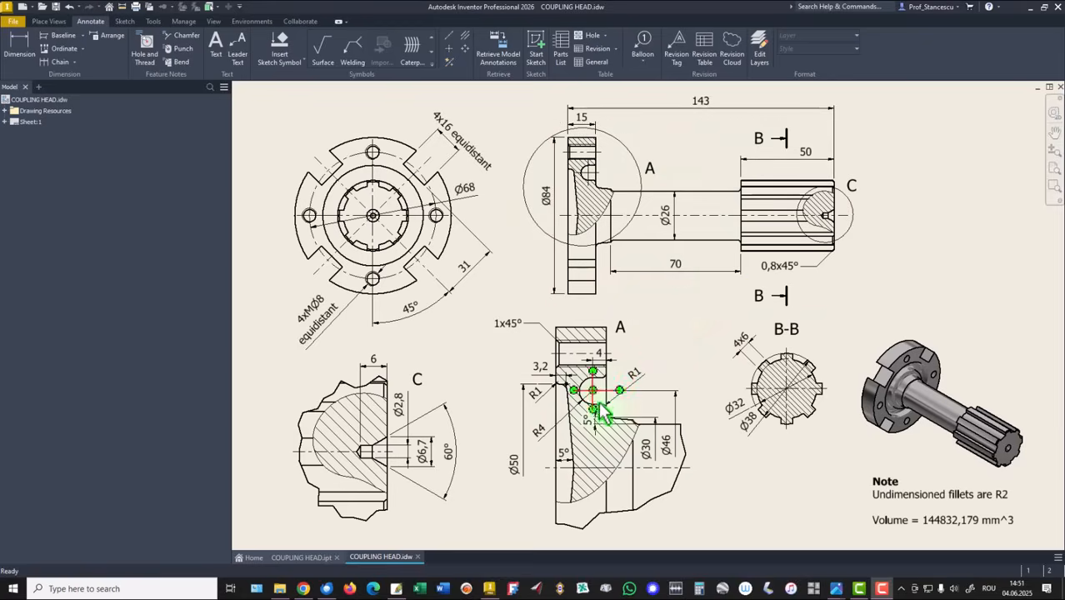
{"action": "left_click", "coordinate": [538, 387]}
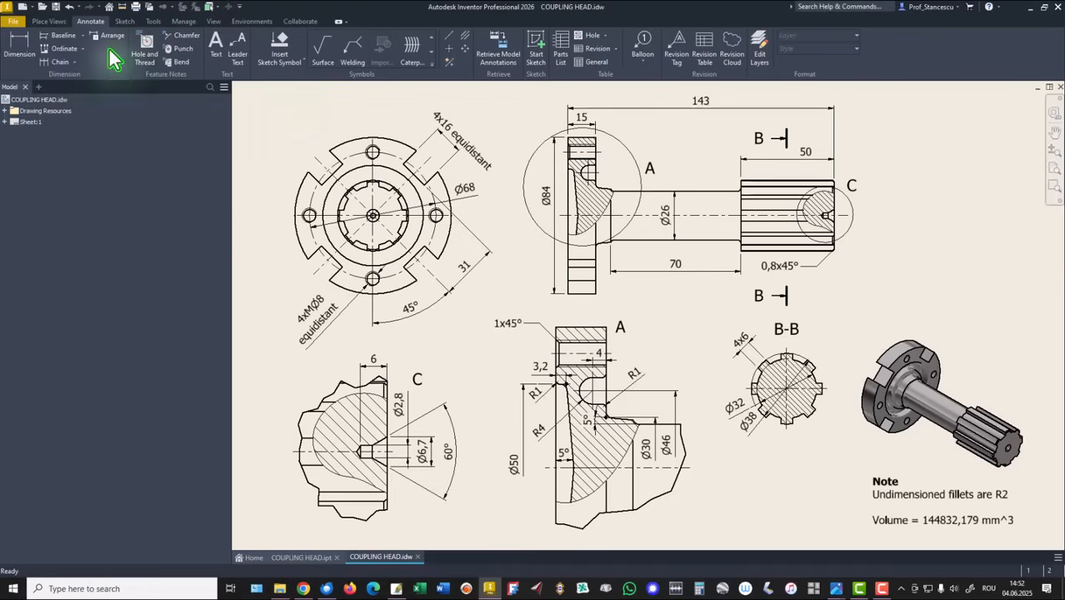
Step: Create a new part from the metric Standard (mm).ipt template and start a 2D sketch on the XY plane
{"action": "left_click", "coordinate": [23, 7]}
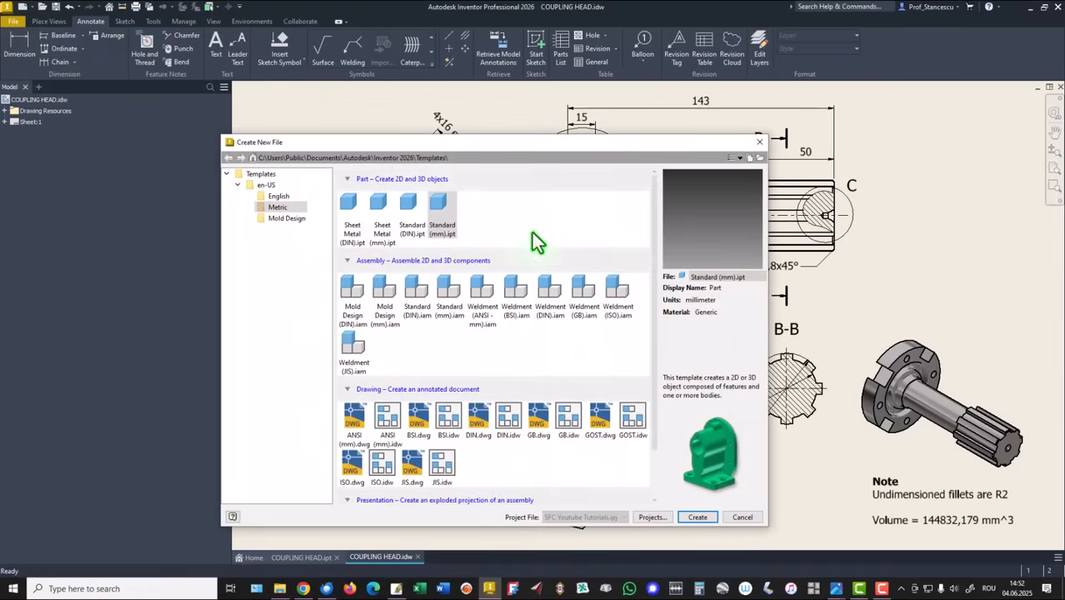
{"action": "double_click", "coordinate": [441, 206]}
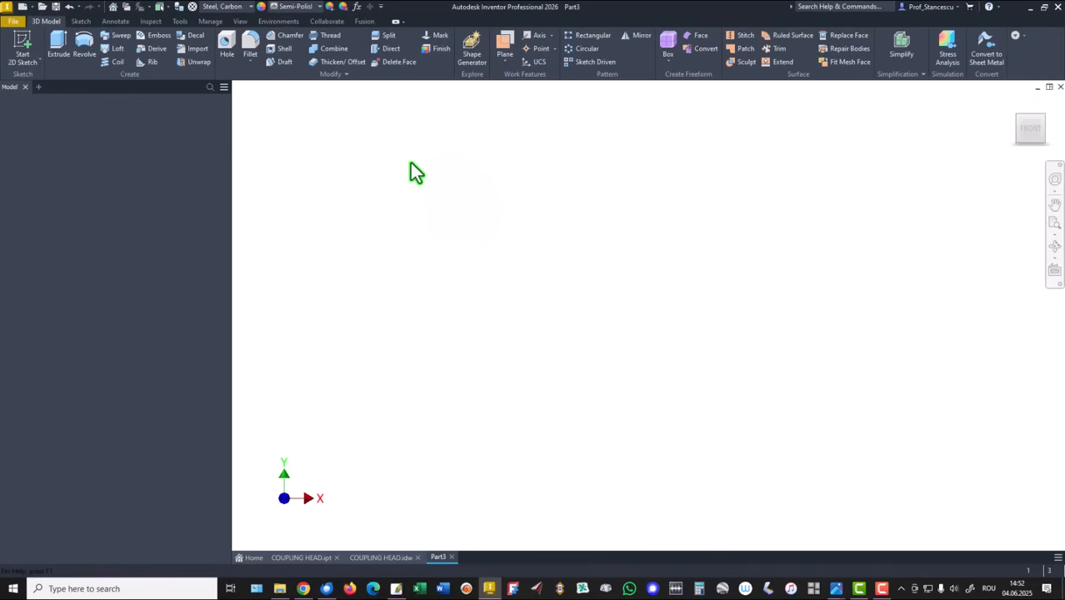
{"action": "left_click", "coordinate": [22, 46]}
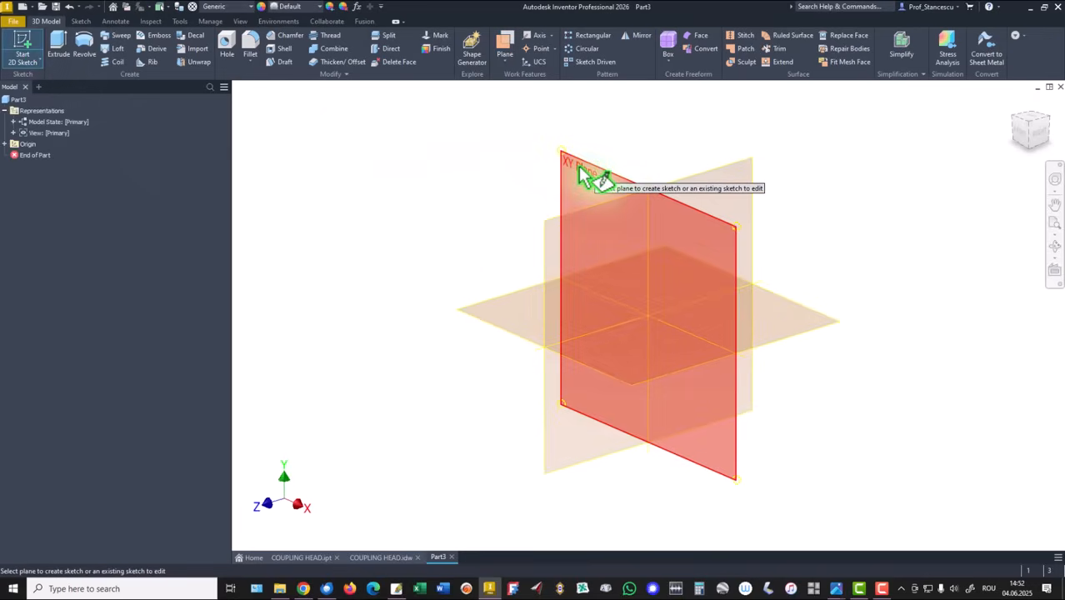
{"action": "left_click", "coordinate": [579, 169]}
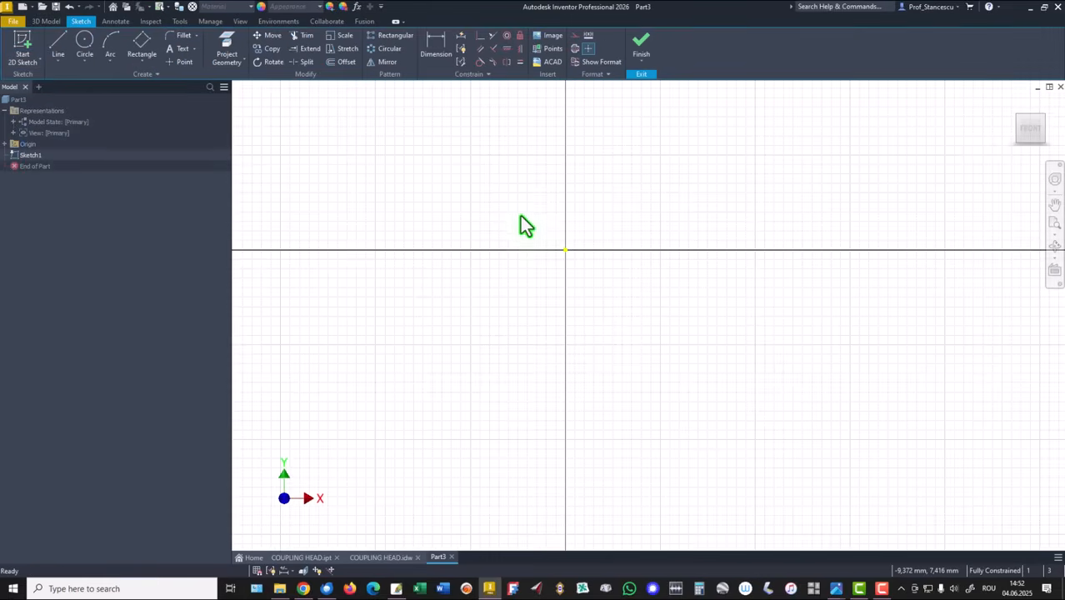
Step: Sketch an open flange outline from the vertical axis: about 11 mm across, 20 mm down, a sloping line and a short perpendicular end segment
{"action": "mouse_move", "coordinate": [518, 212]}
{"action": "middle_mouse_down"}
{"action": "mouse_move", "coordinate": [484, 340]}
{"action": "mouse_move", "coordinate": [302, 366]}
{"action": "middle_mouse_up"}
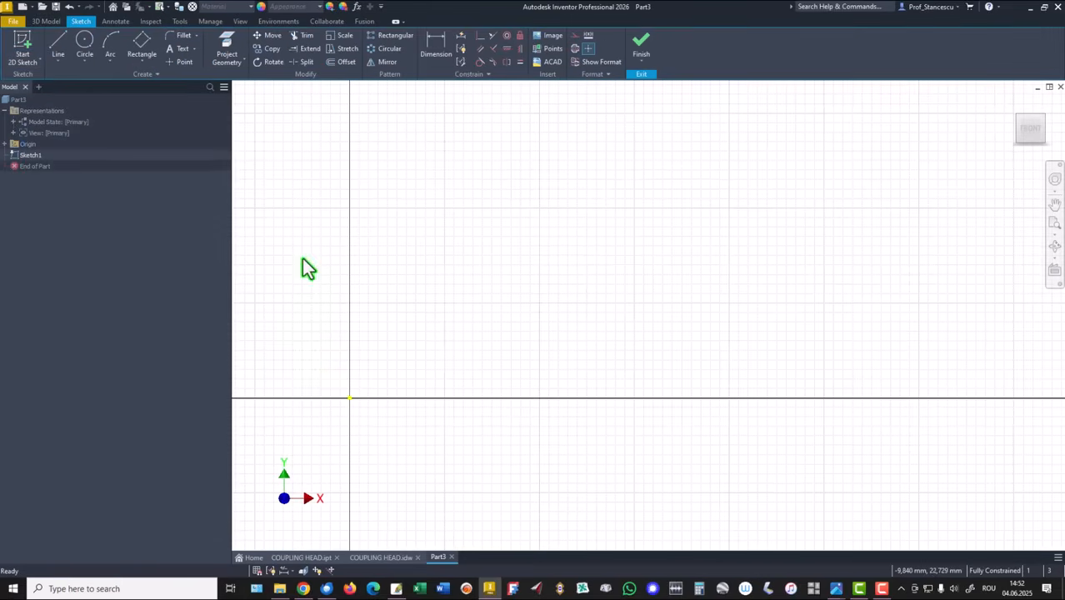
{"action": "left_click", "coordinate": [59, 48]}
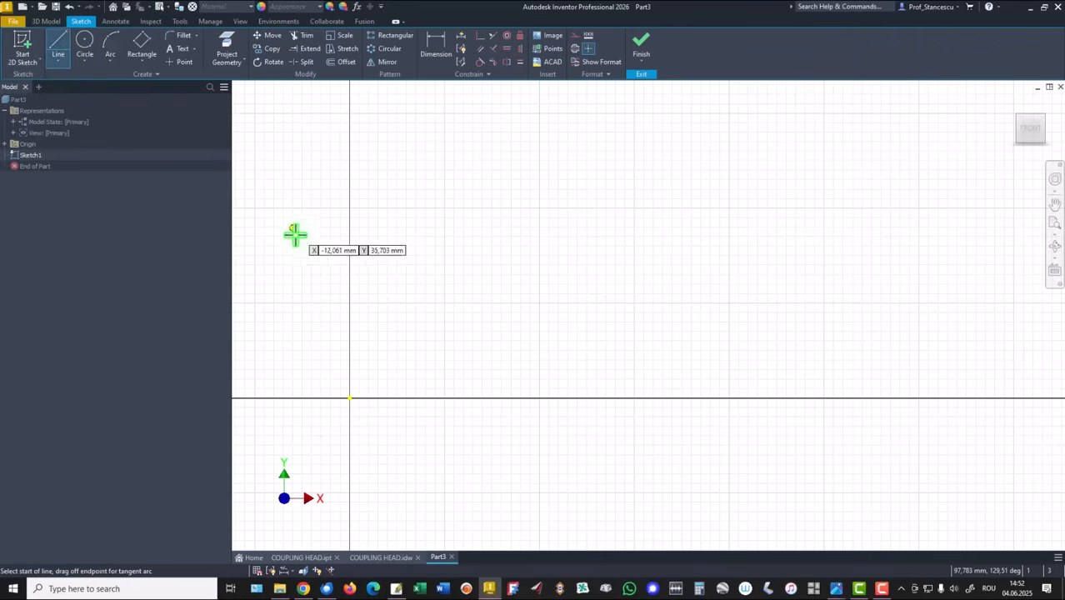
{"action": "left_click", "coordinate": [348, 308]}
{"action": "left_click", "coordinate": [349, 233]}
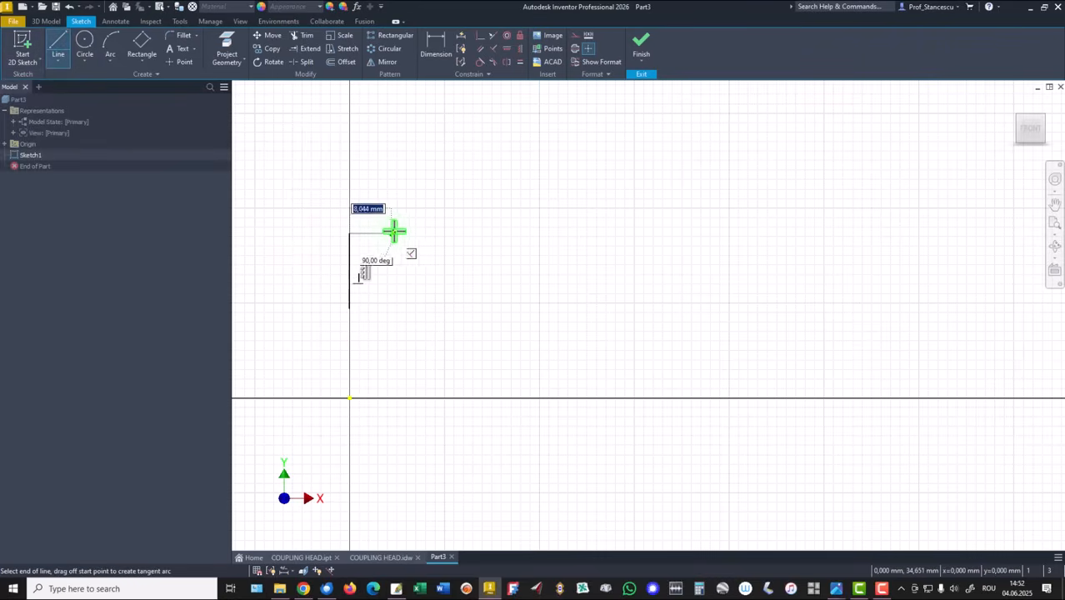
{"action": "left_click", "coordinate": [400, 232]}
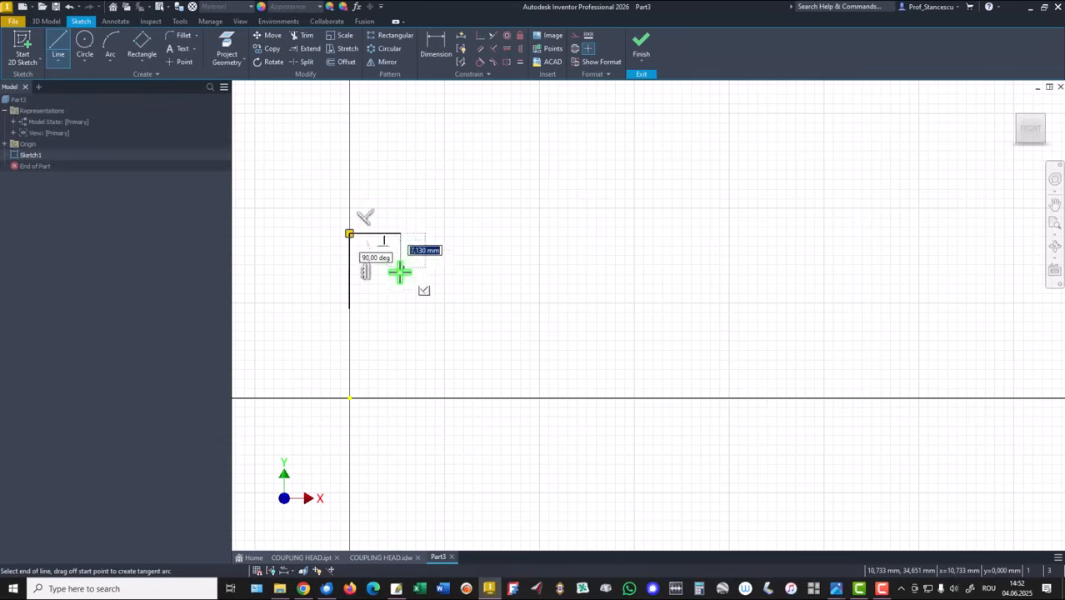
{"action": "left_click", "coordinate": [399, 326]}
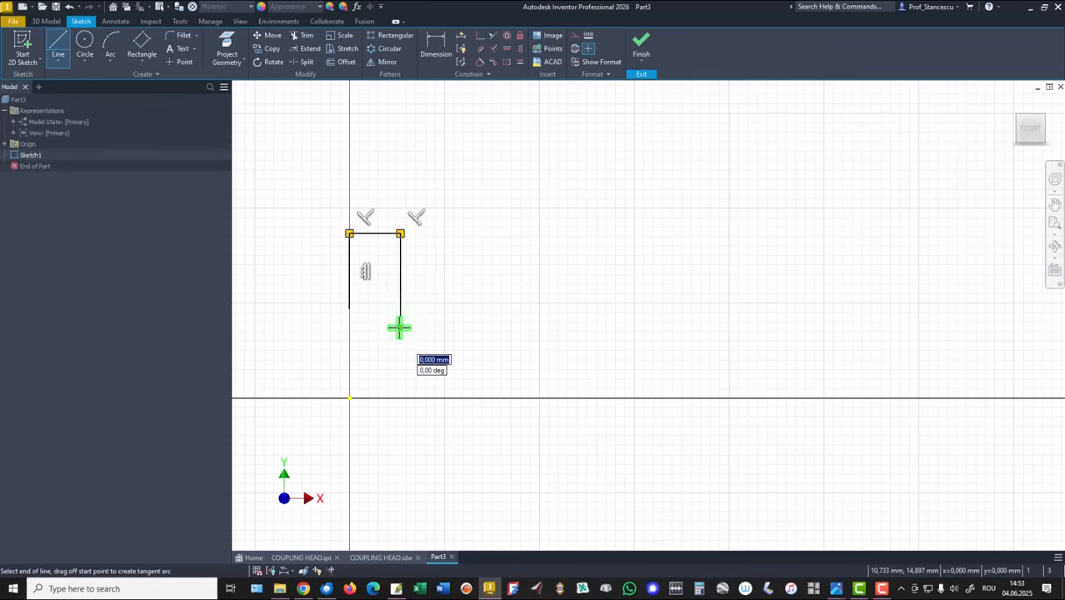
{"action": "left_click", "coordinate": [487, 336]}
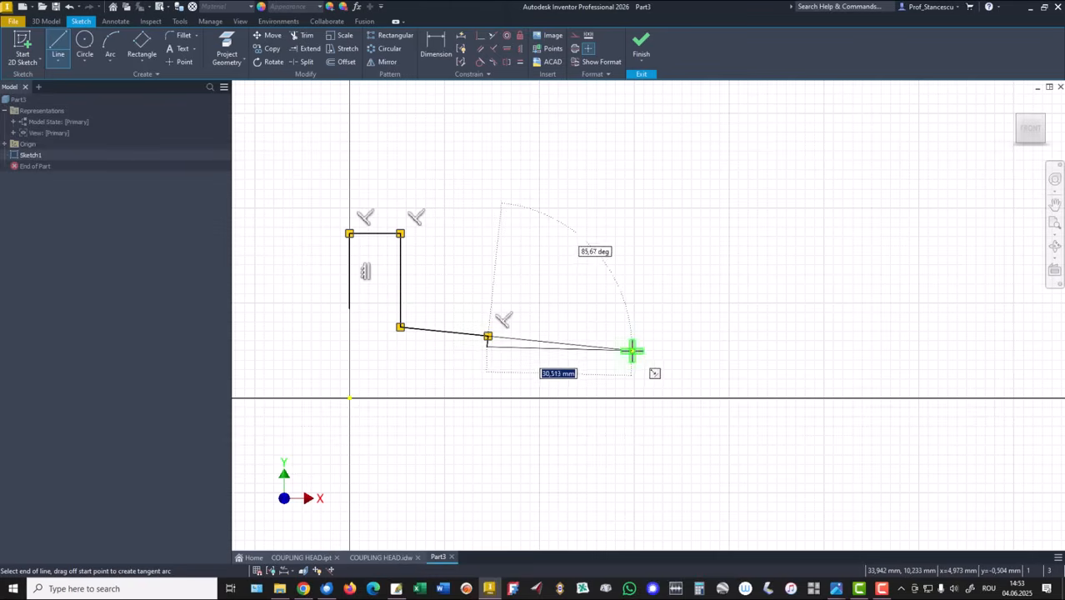
{"action": "right_click", "coordinate": [593, 340]}
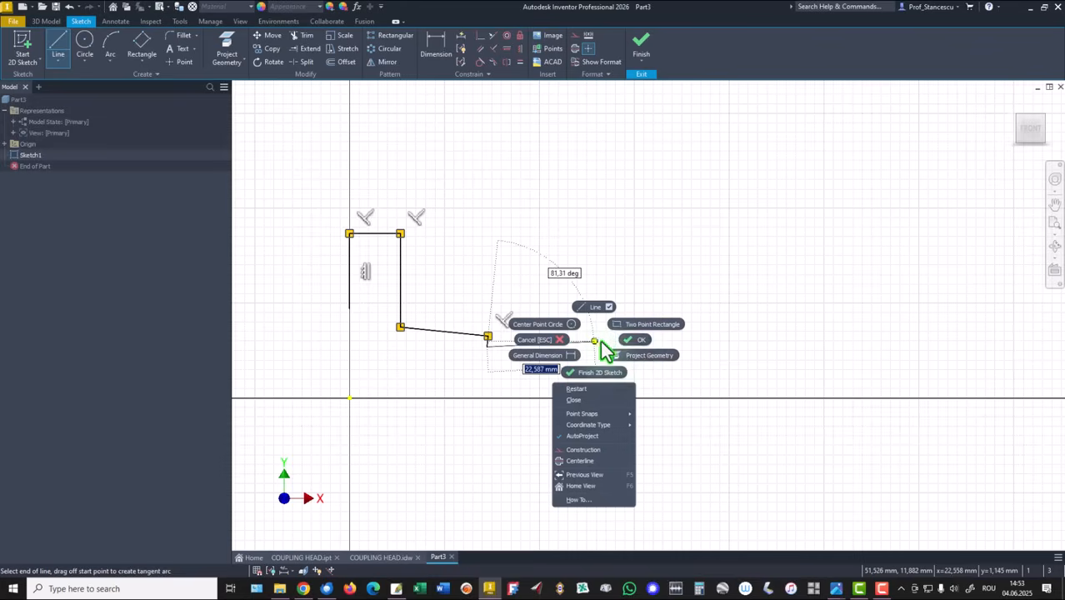
{"action": "left_click", "coordinate": [635, 343]}
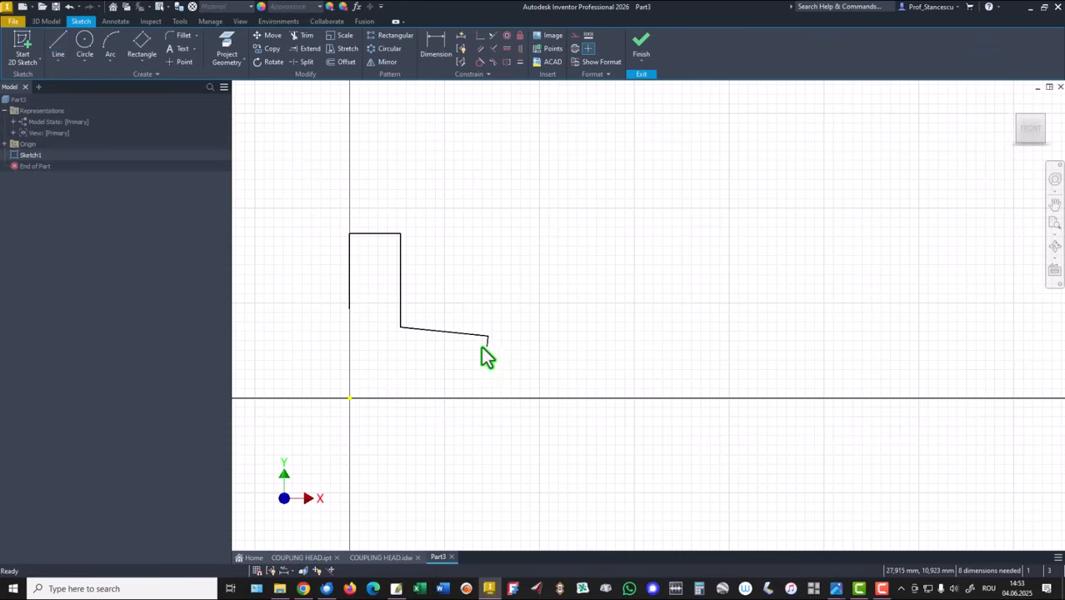
Step: Delete the perpendicular constraint between the sloping line and the short end segment, and constrain that segment vertical
{"action": "left_click", "coordinate": [503, 325]}
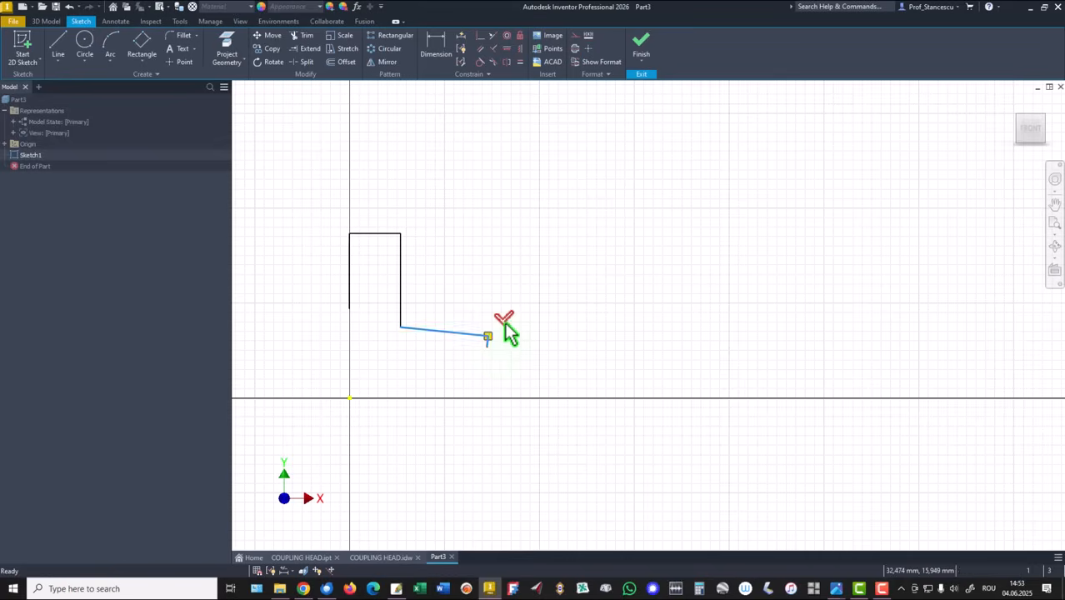
{"action": "key", "text": "Delete"}
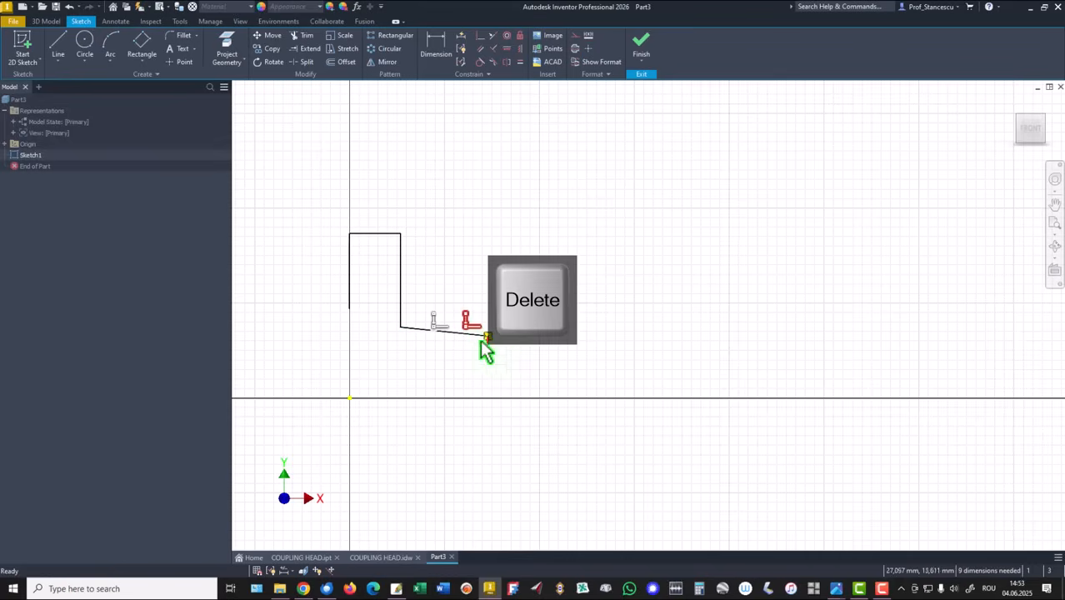
{"action": "scroll", "coordinate": [499, 341], "scroll_direction": "down", "scroll_amount": 5}
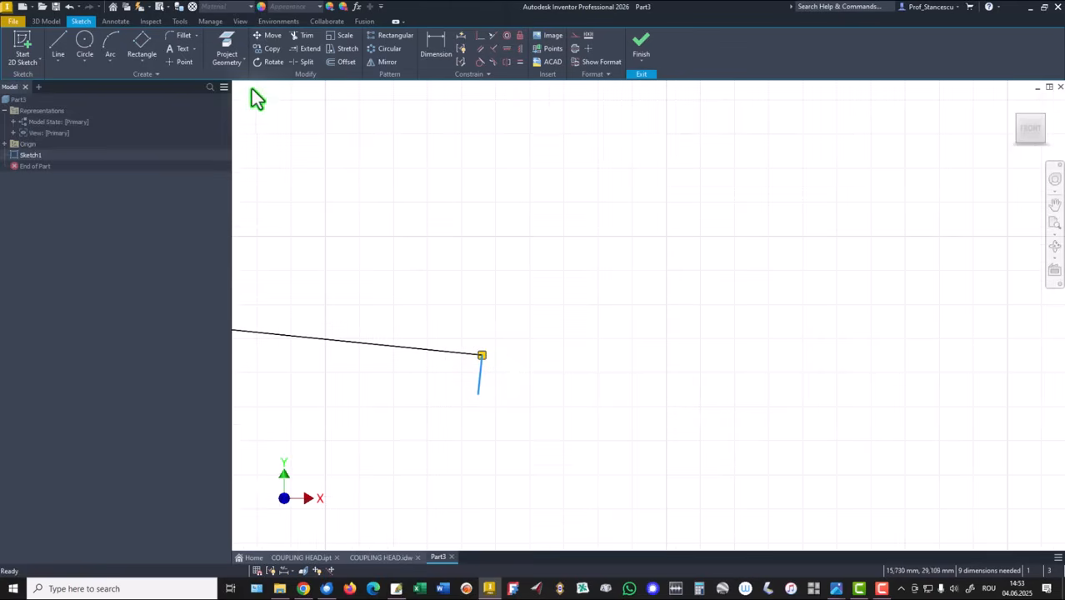
{"action": "left_click", "coordinate": [520, 48]}
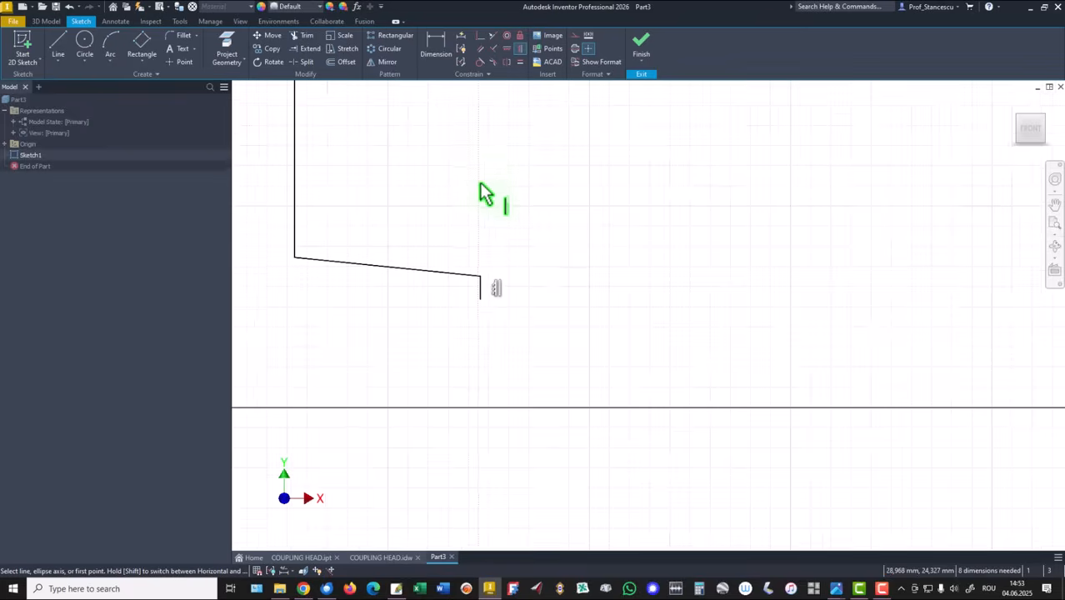
Step: Sketch the shaft outline from the short segment's lower end: about 51 mm horizontal, 7 mm up, 27 mm across, and down to the horizontal axis
{"action": "left_click", "coordinate": [58, 46]}
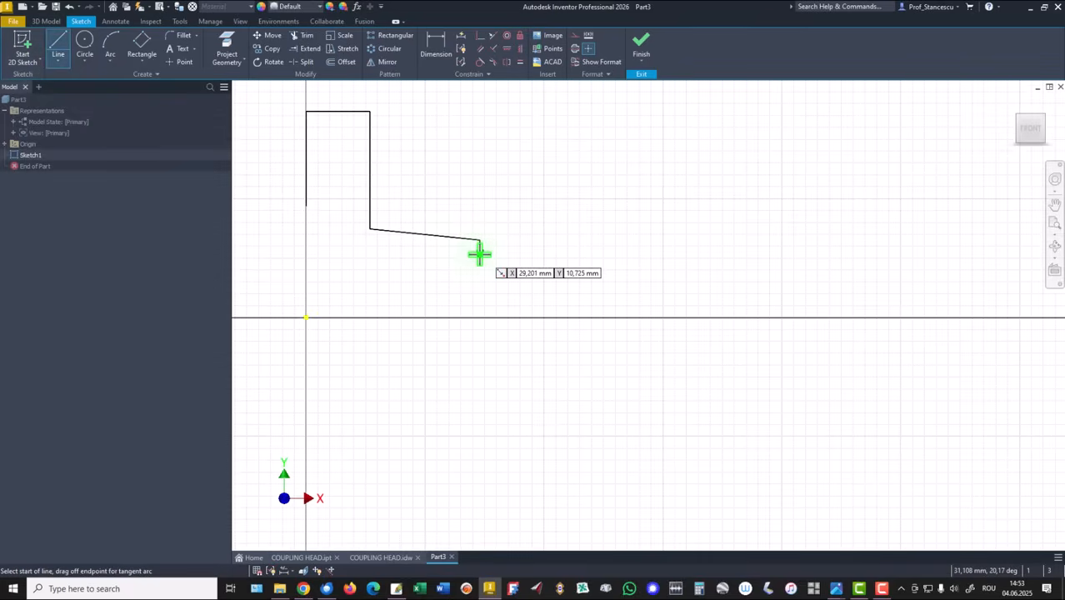
{"action": "left_click", "coordinate": [480, 253]}
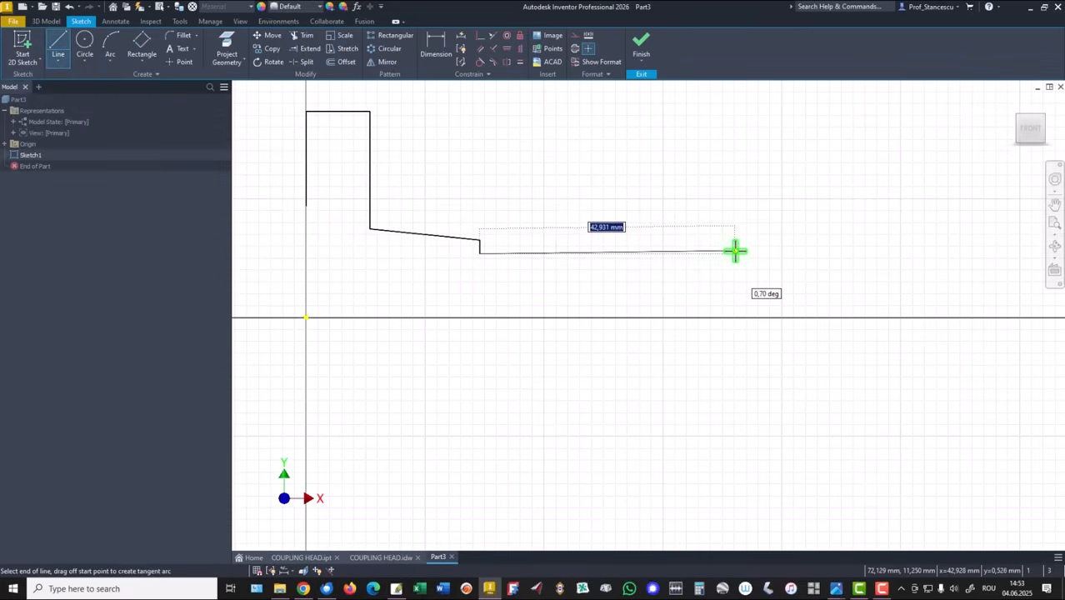
{"action": "left_click", "coordinate": [782, 252]}
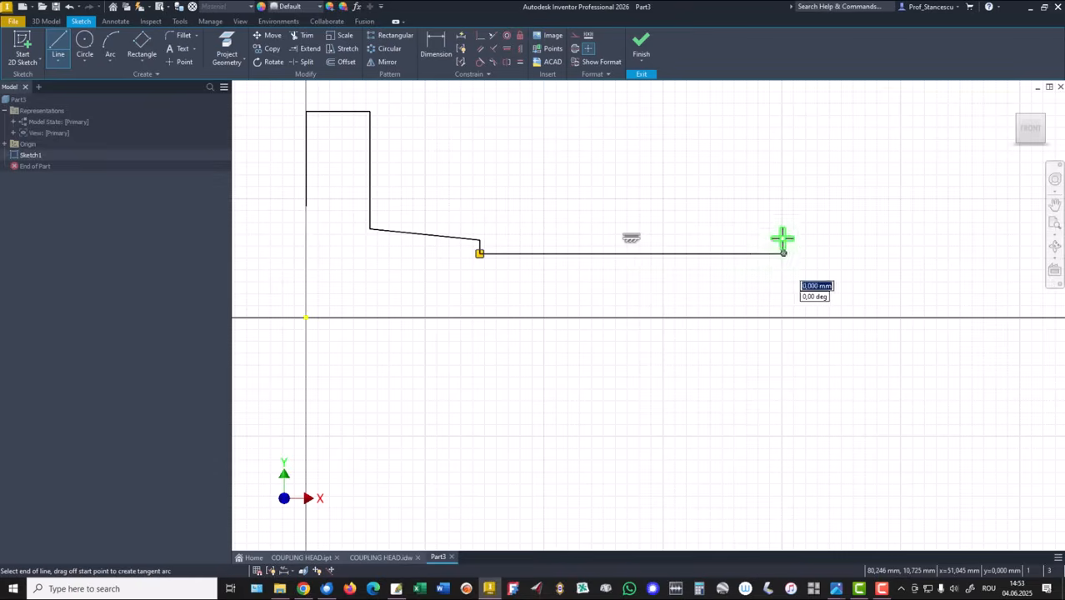
{"action": "left_click", "coordinate": [783, 214]}
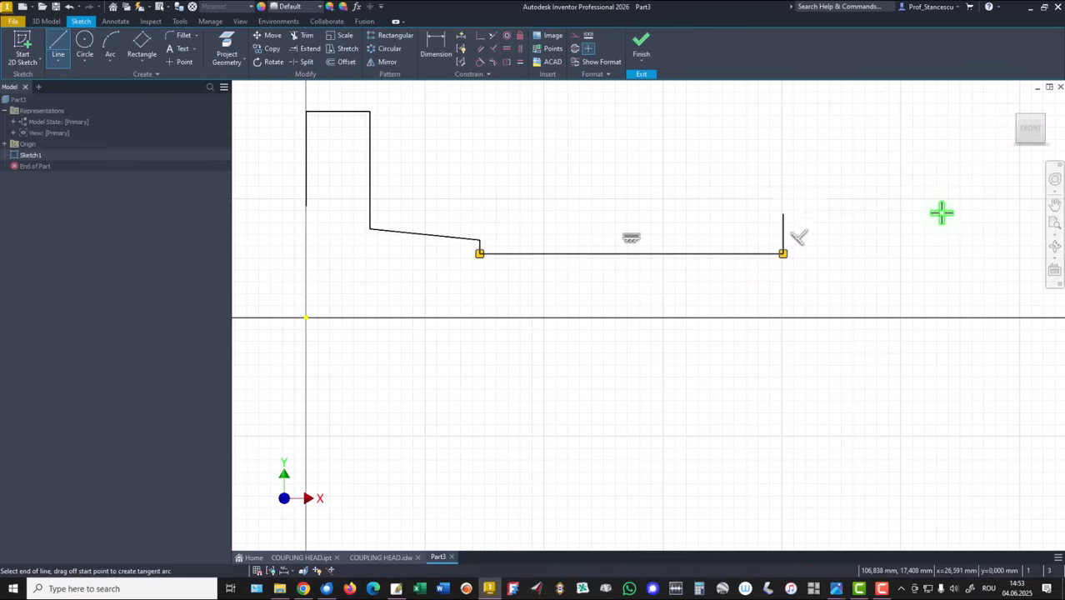
{"action": "left_click", "coordinate": [941, 214]}
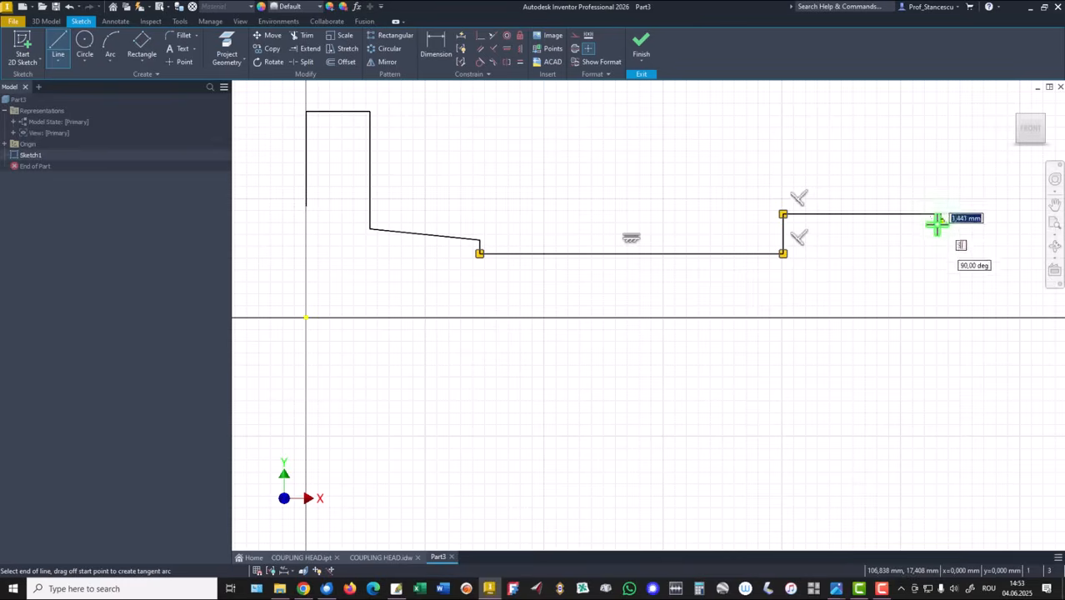
{"action": "left_click", "coordinate": [941, 317]}
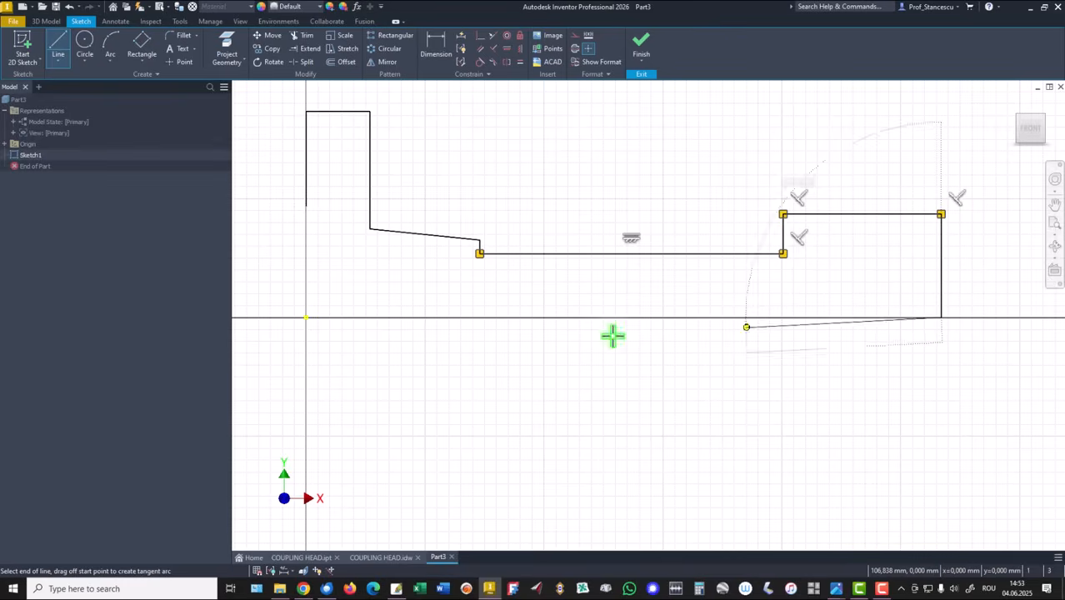
Step: Close the profile with a line back along the horizontal axis, a slanted recess line, and a short edge to the flange's open end
{"action": "left_click", "coordinate": [339, 316]}
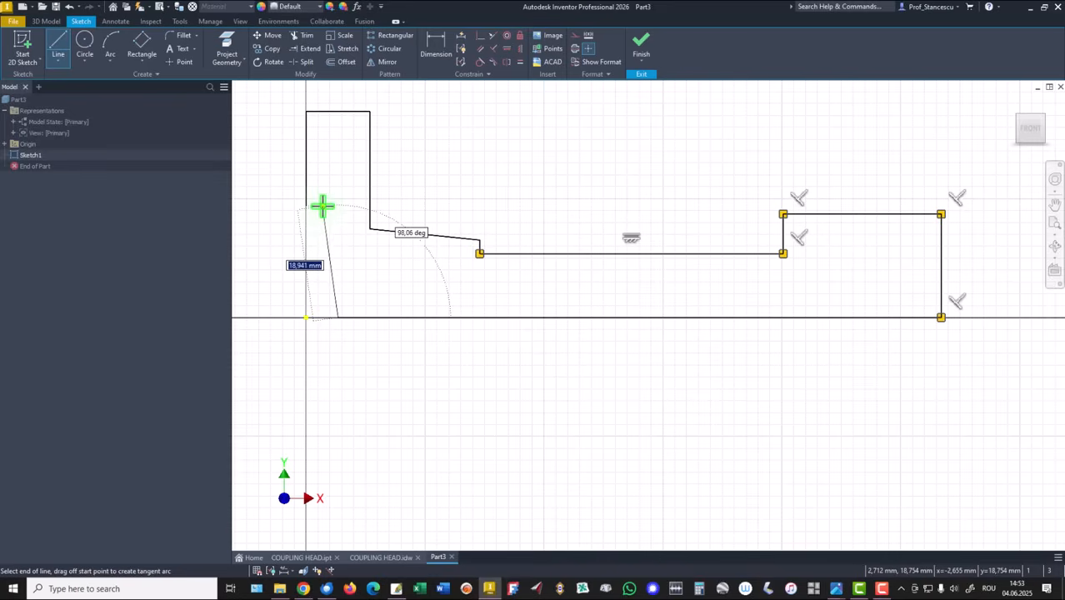
{"action": "left_click", "coordinate": [322, 205]}
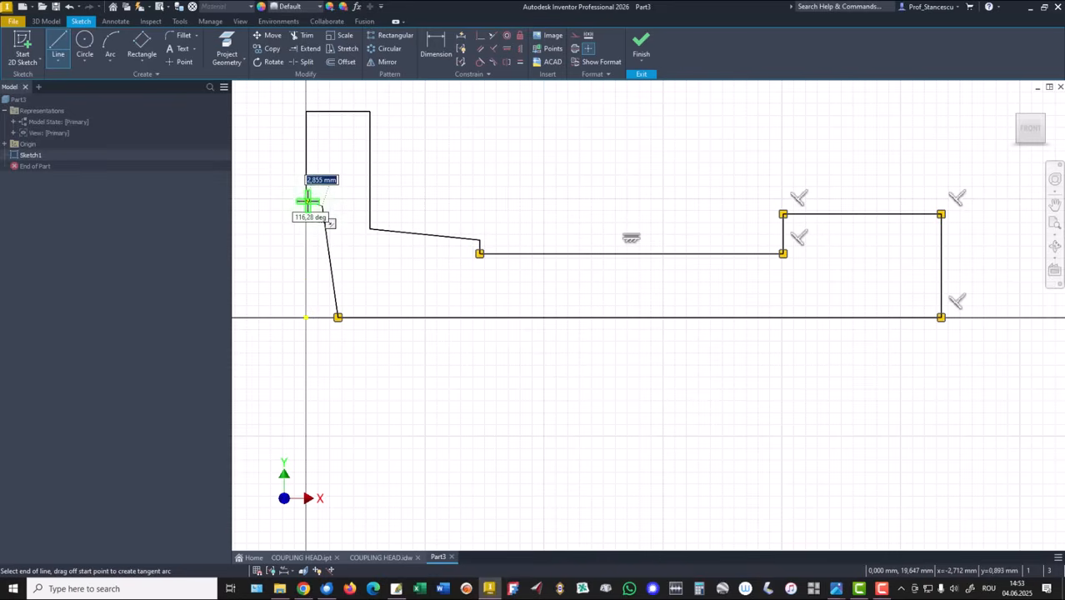
{"action": "scroll", "coordinate": [308, 208], "scroll_direction": "down", "scroll_amount": 3}
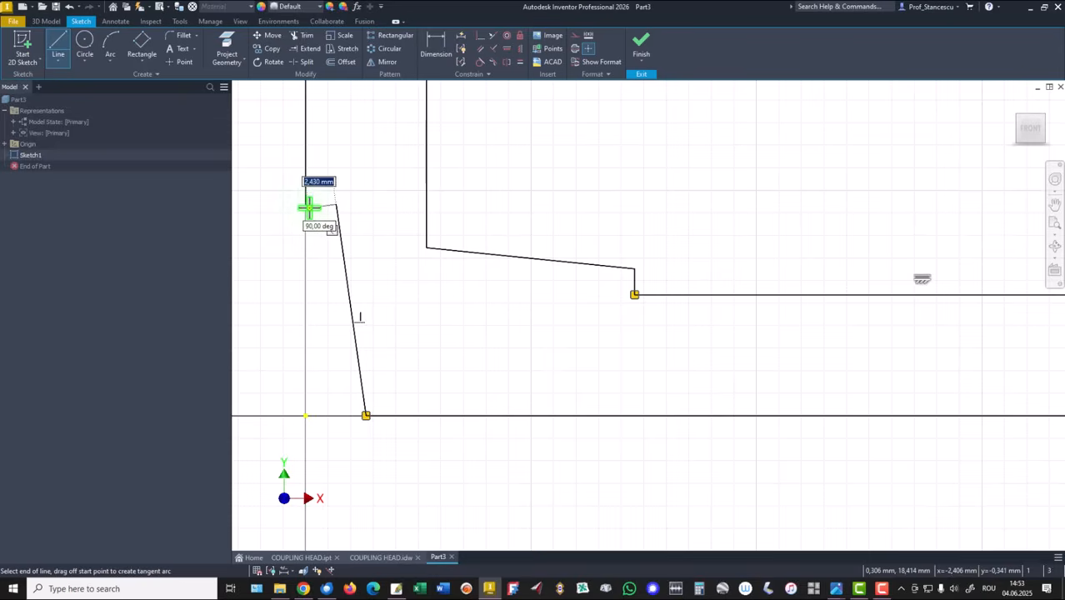
{"action": "left_click", "coordinate": [306, 204]}
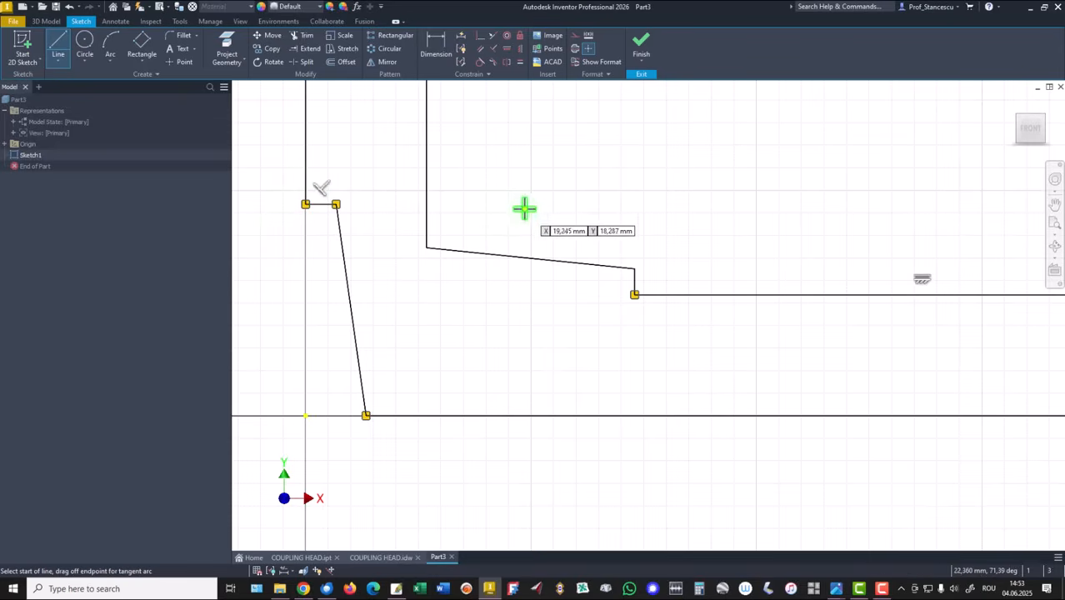
Step: Dimension the angle between the flange's sloping line and the horizontal shaft line as 5°
{"action": "left_click", "coordinate": [434, 43]}
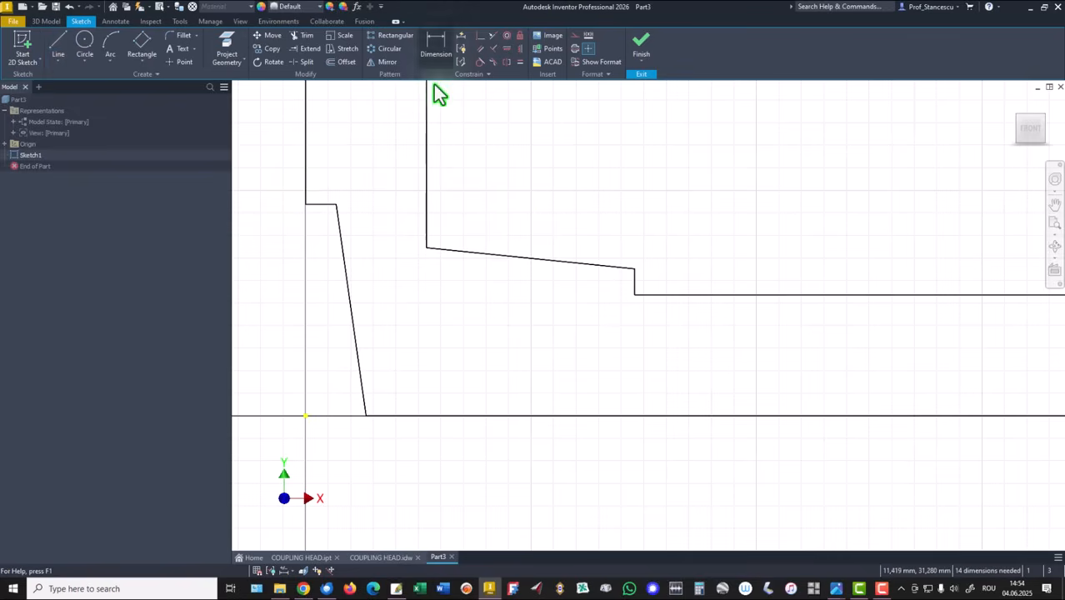
{"action": "left_click", "coordinate": [539, 258]}
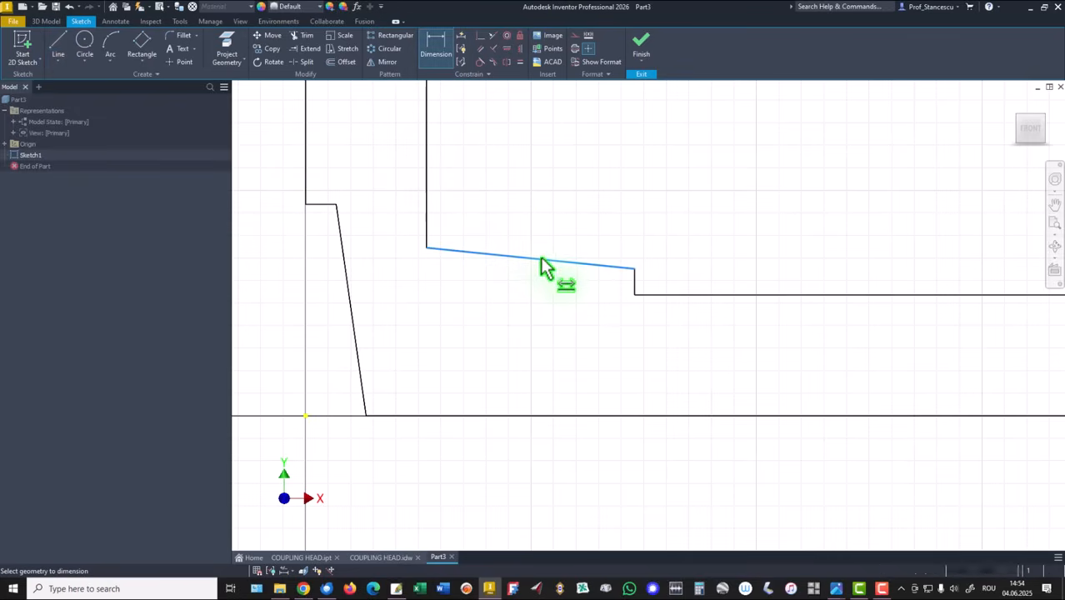
{"action": "left_click", "coordinate": [650, 295]}
{"action": "left_click", "coordinate": [394, 260]}
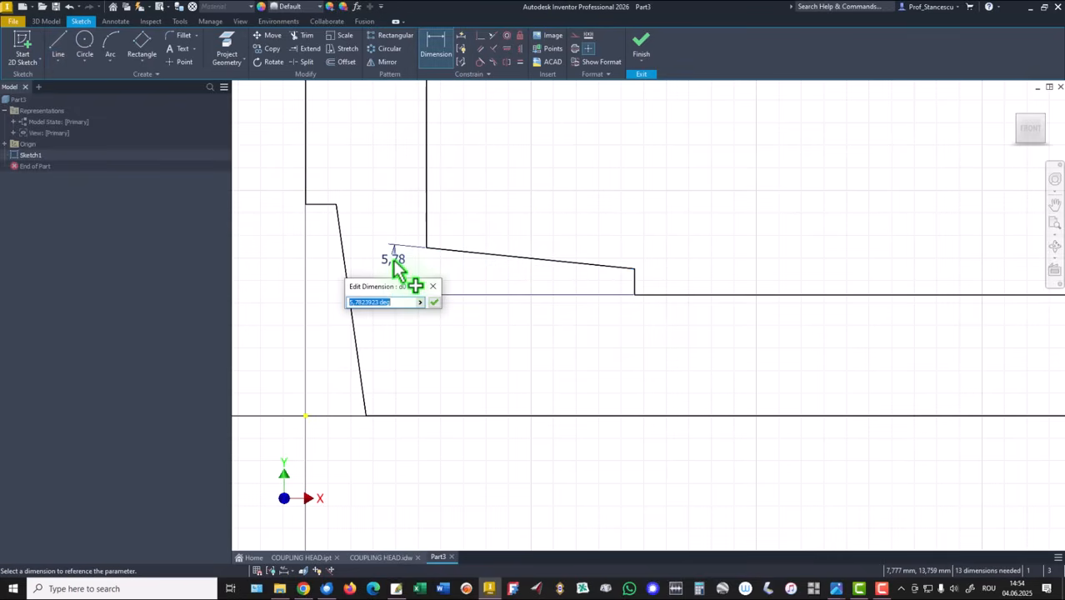
{"action": "key", "text": "Return"}
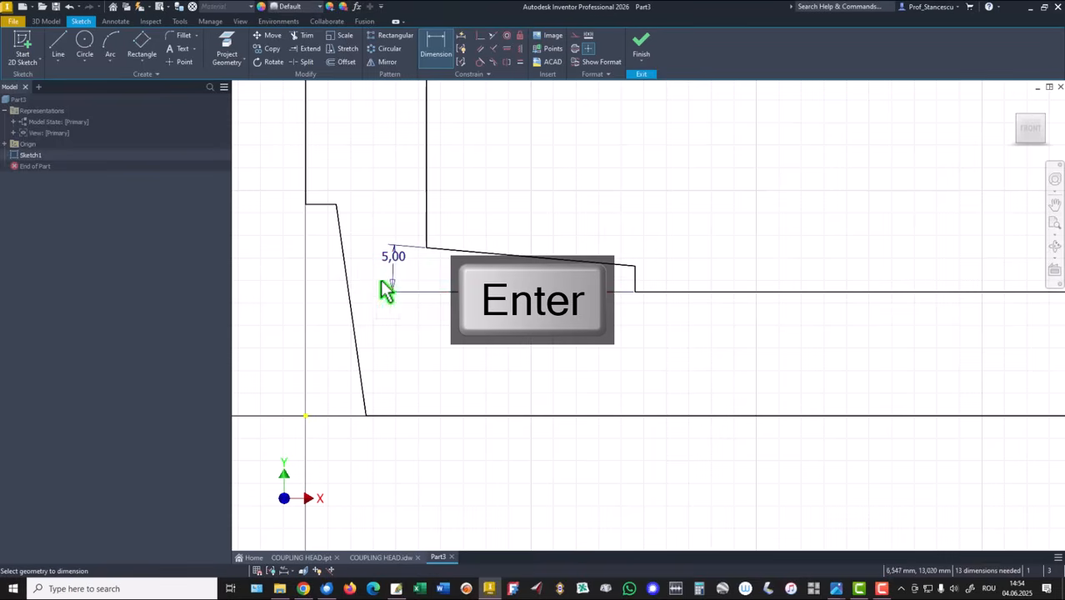
Step: Dimension the angle between the slanted recess line and the flange's vertical face line as 5°
{"action": "left_click", "coordinate": [356, 333]}
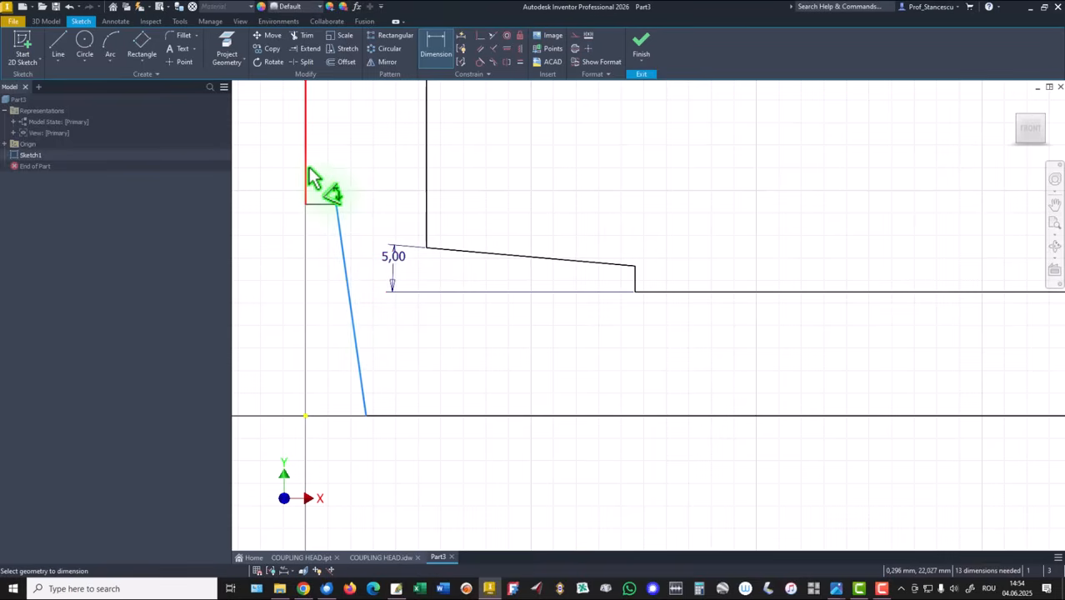
{"action": "left_click", "coordinate": [305, 171]}
{"action": "left_click", "coordinate": [347, 520]}
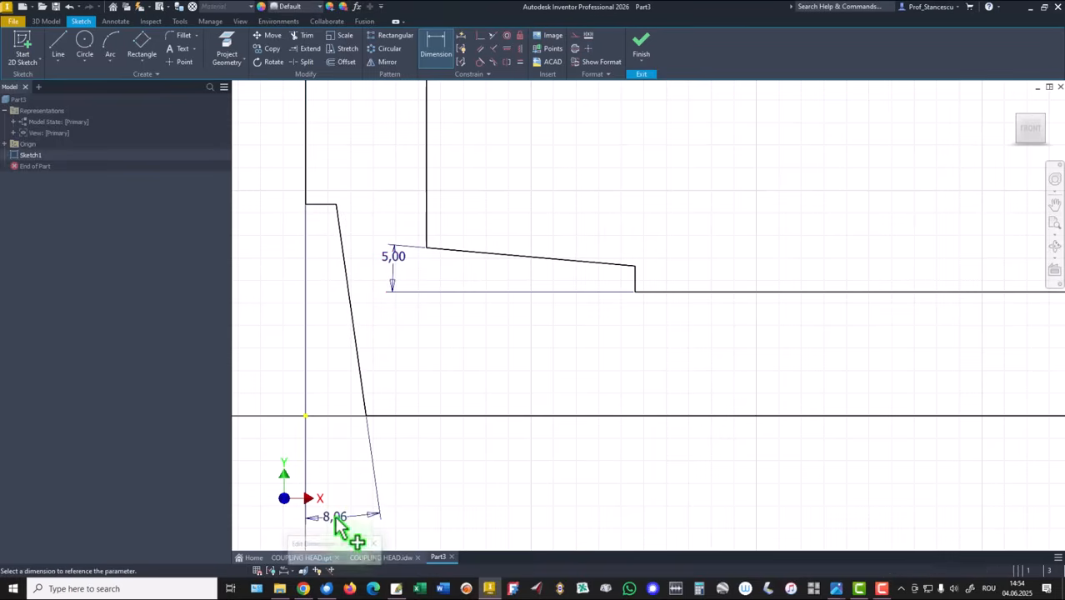
{"action": "type", "text": "5"}
{"action": "key", "text": "Return"}
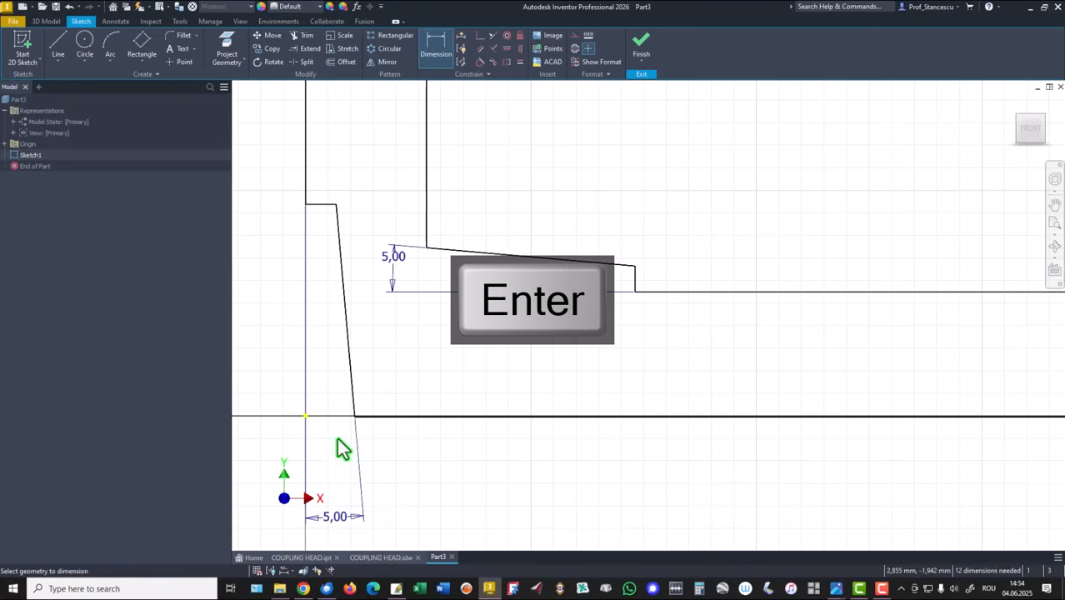
Step: Constrain the flange's vertical face line coincident with the sketch origin and end the constraint command
{"action": "left_click", "coordinate": [479, 35]}
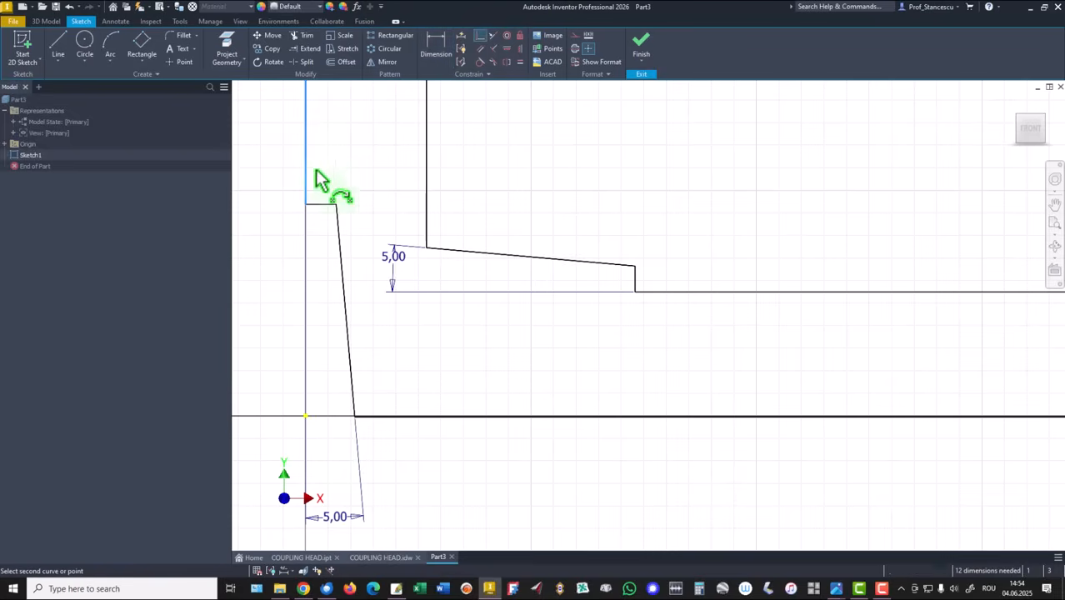
{"action": "left_click", "coordinate": [305, 414]}
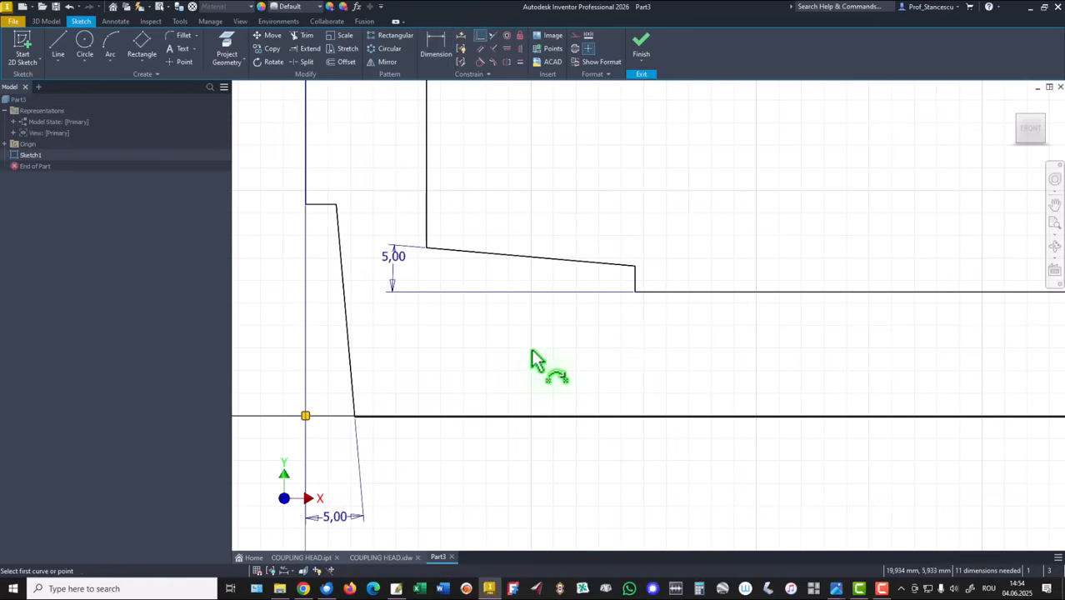
{"action": "scroll", "coordinate": [533, 358], "scroll_direction": "down", "scroll_amount": 2}
{"action": "middle_click_drag", "start_coordinate": [605, 368], "coordinate": [470, 346]}
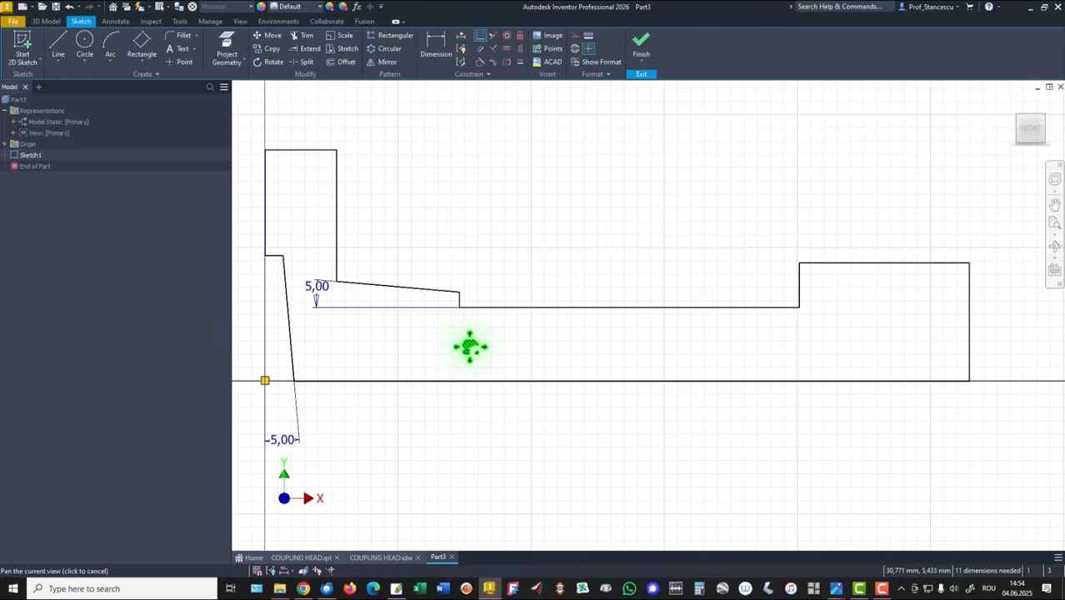
{"action": "middle_click_drag", "start_coordinate": [532, 264], "coordinate": [557, 265]}
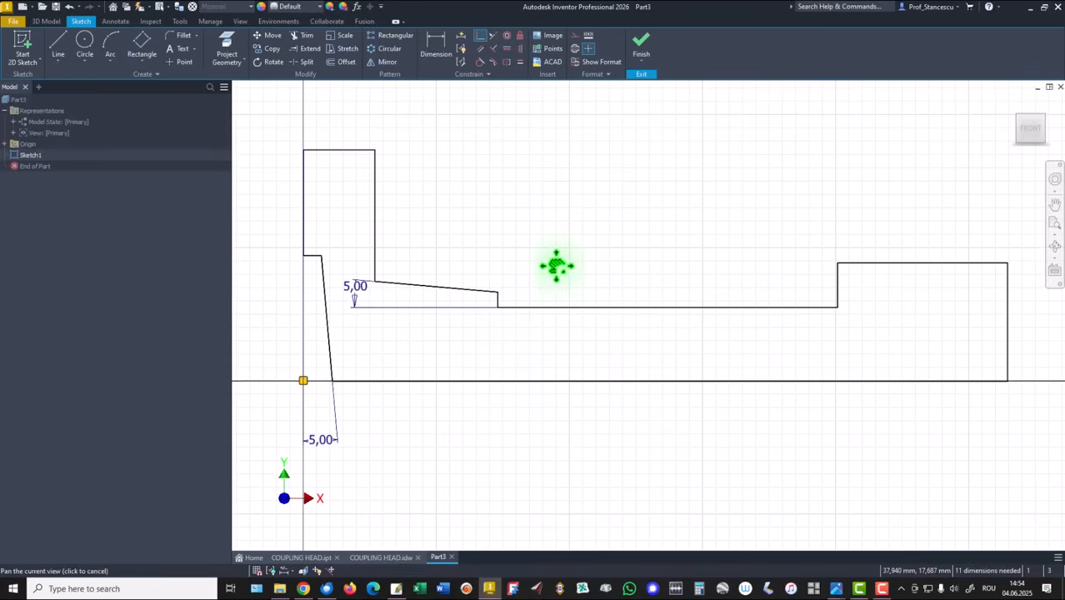
{"action": "right_click", "coordinate": [652, 431]}
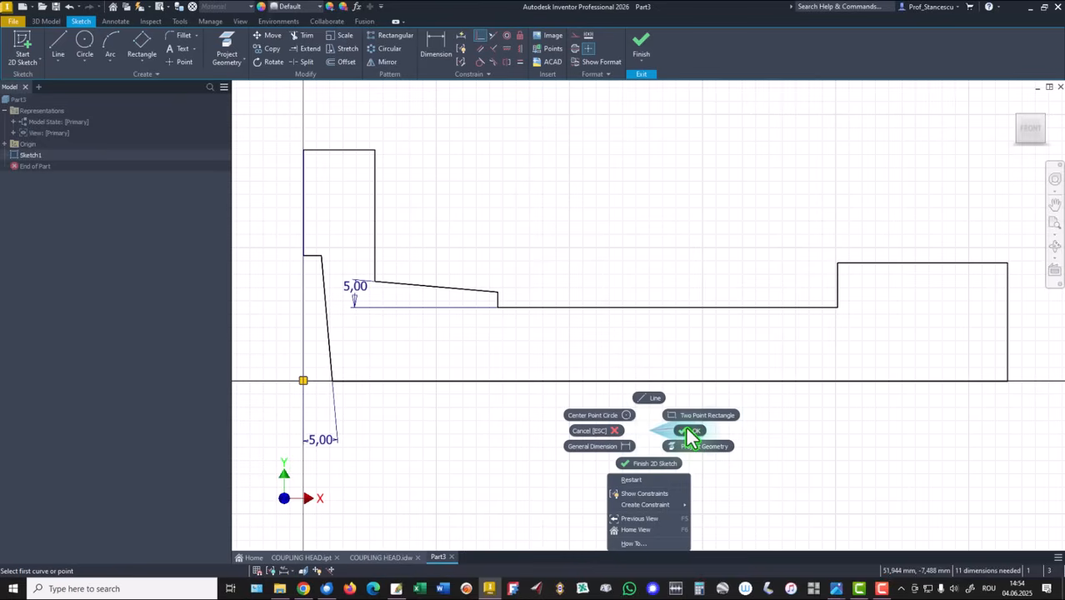
{"action": "left_click", "coordinate": [690, 433]}
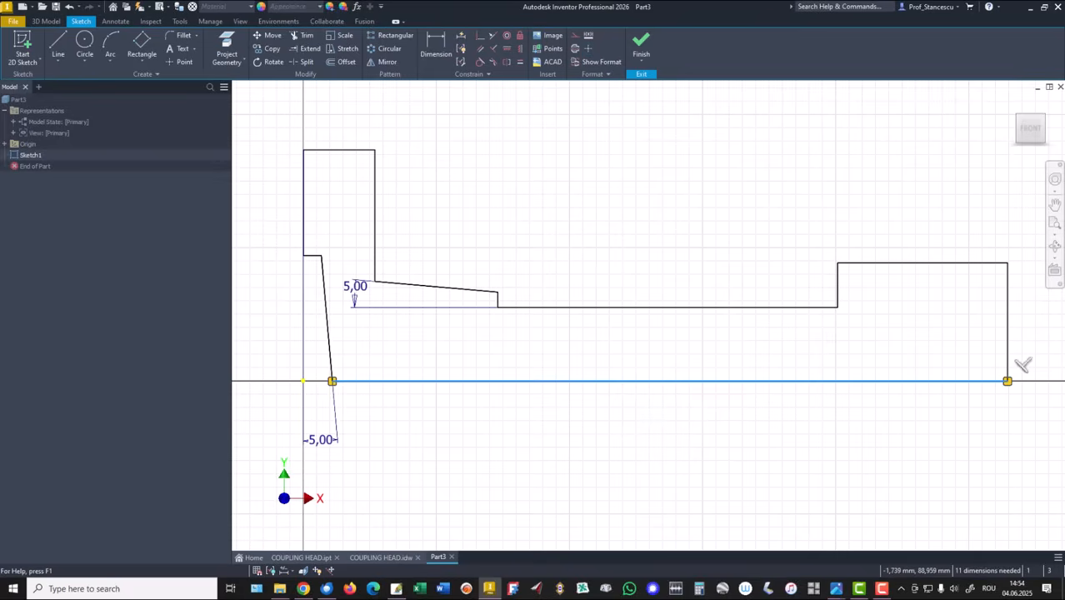
Step: Convert the profile's horizontal axis line to a centerline and dimension the flange's outer diameter from it as 84 mm
{"action": "left_click", "coordinate": [567, 198]}
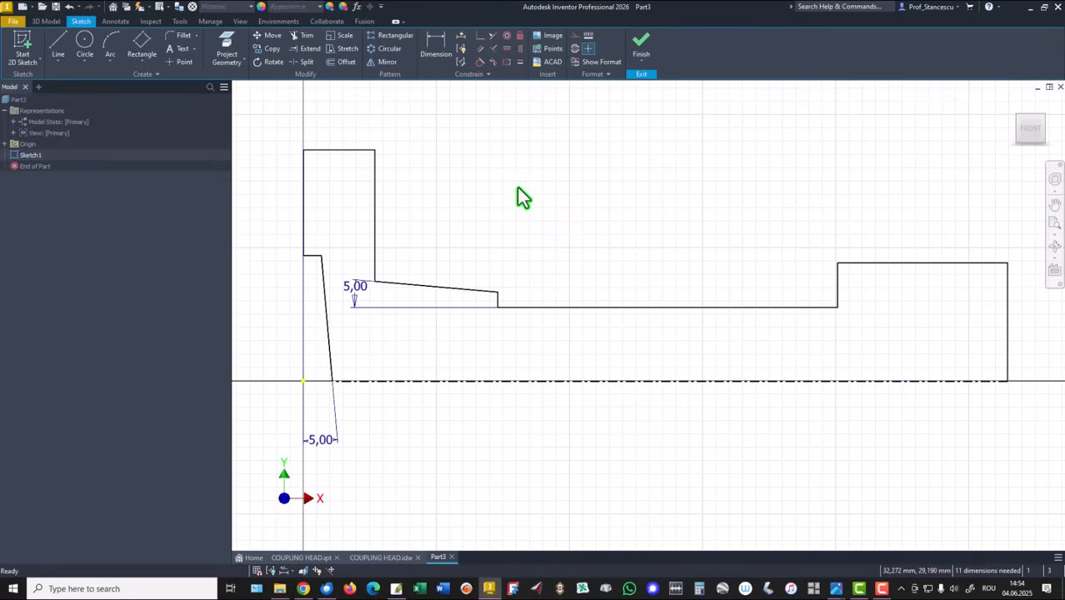
{"action": "left_click", "coordinate": [436, 46]}
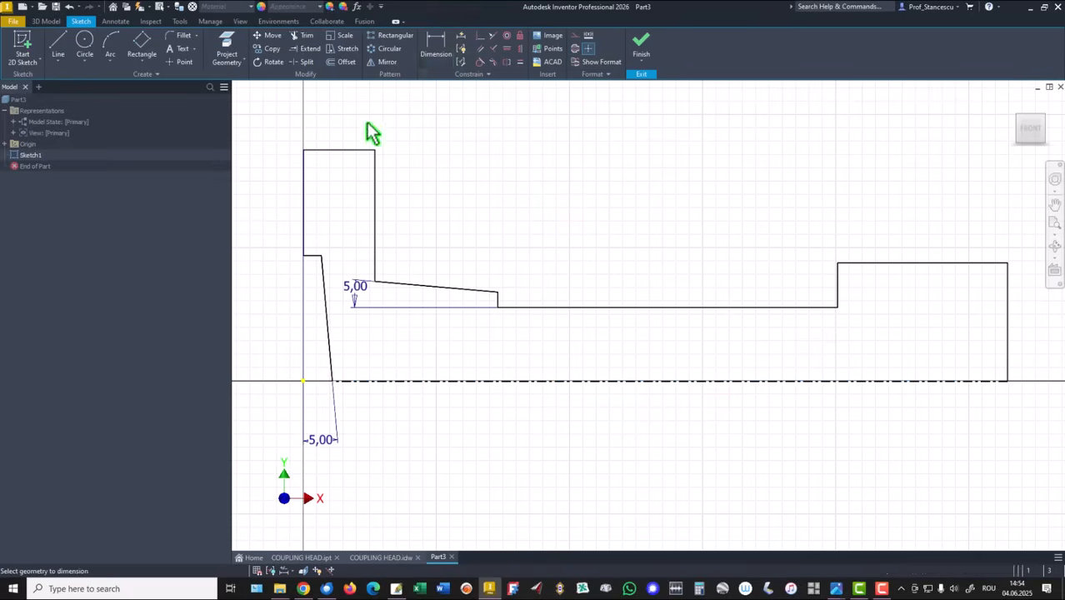
{"action": "left_click", "coordinate": [314, 151]}
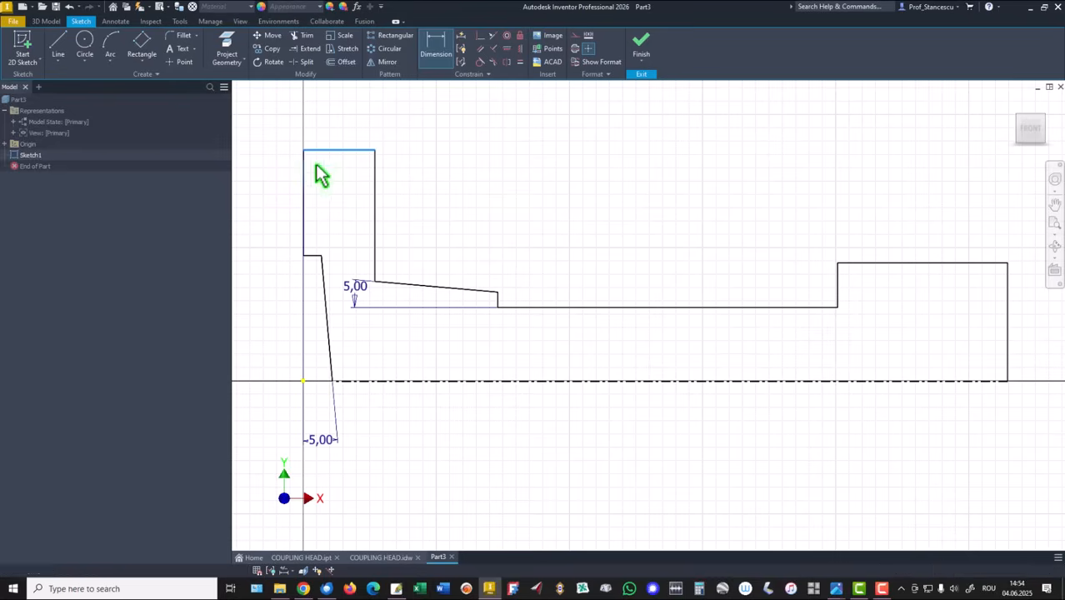
{"action": "left_click", "coordinate": [368, 381]}
{"action": "left_click", "coordinate": [273, 340]}
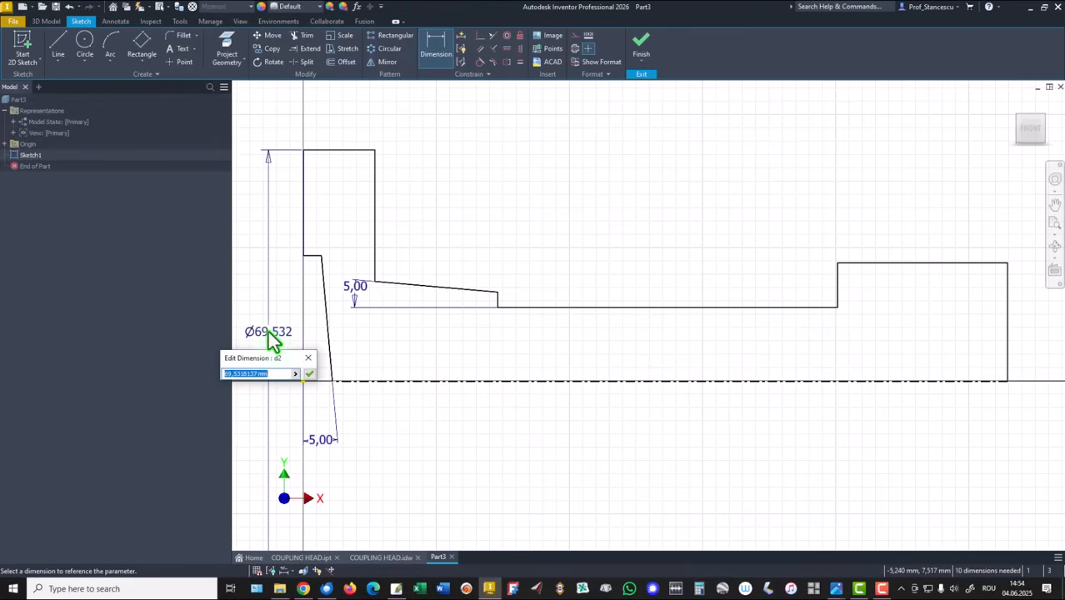
{"action": "type", "text": "84"}
{"action": "key", "text": "Return"}
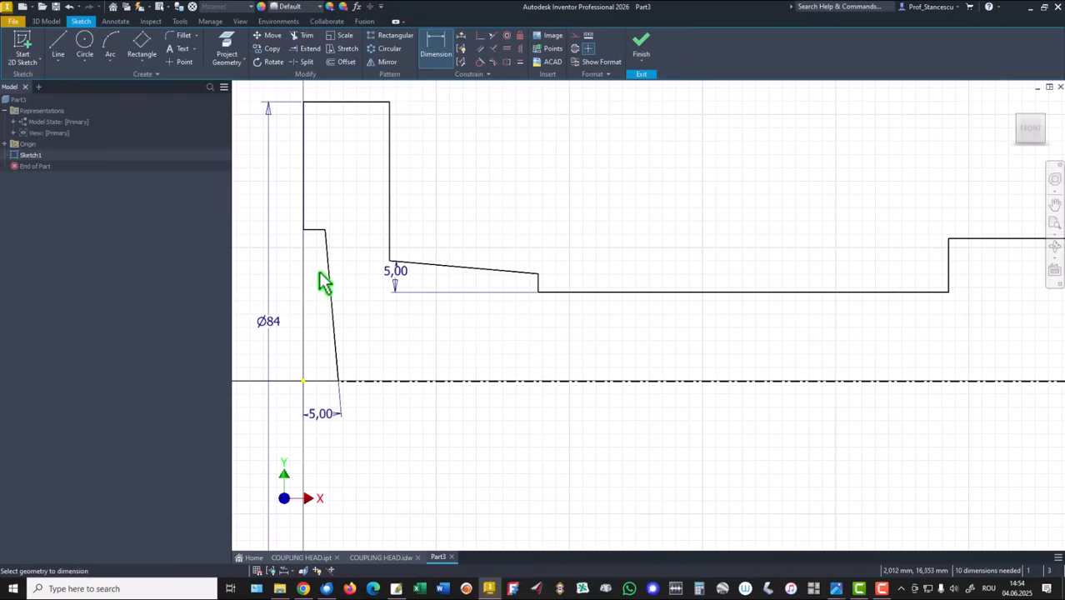
Step: Dimension the diameter of the recess edge on the flange's open end about the centerline as 50 mm
{"action": "left_click", "coordinate": [311, 232]}
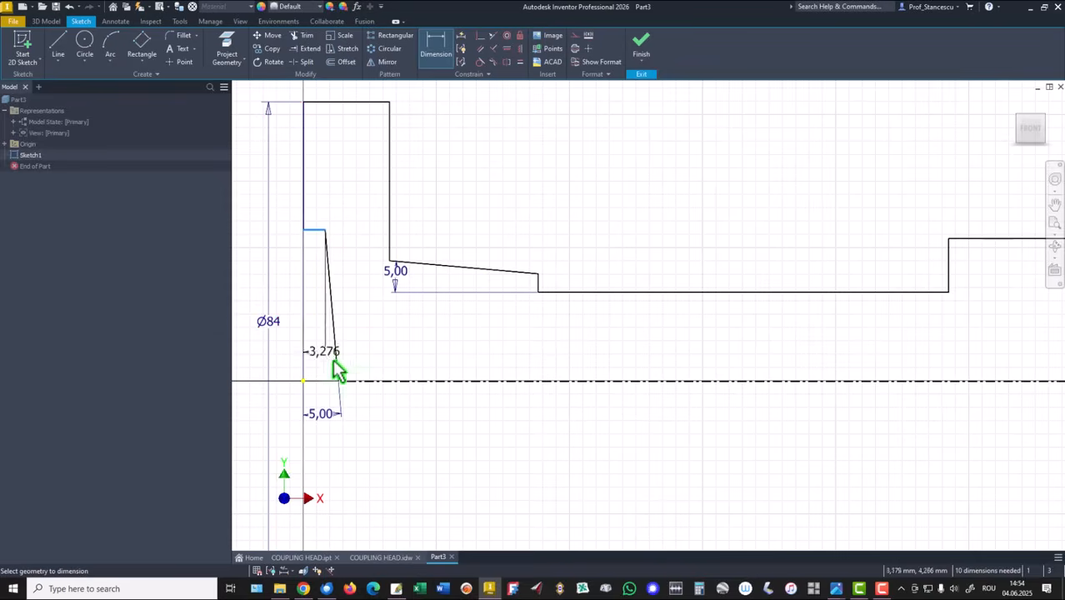
{"action": "left_click", "coordinate": [355, 382]}
{"action": "left_click", "coordinate": [287, 357]}
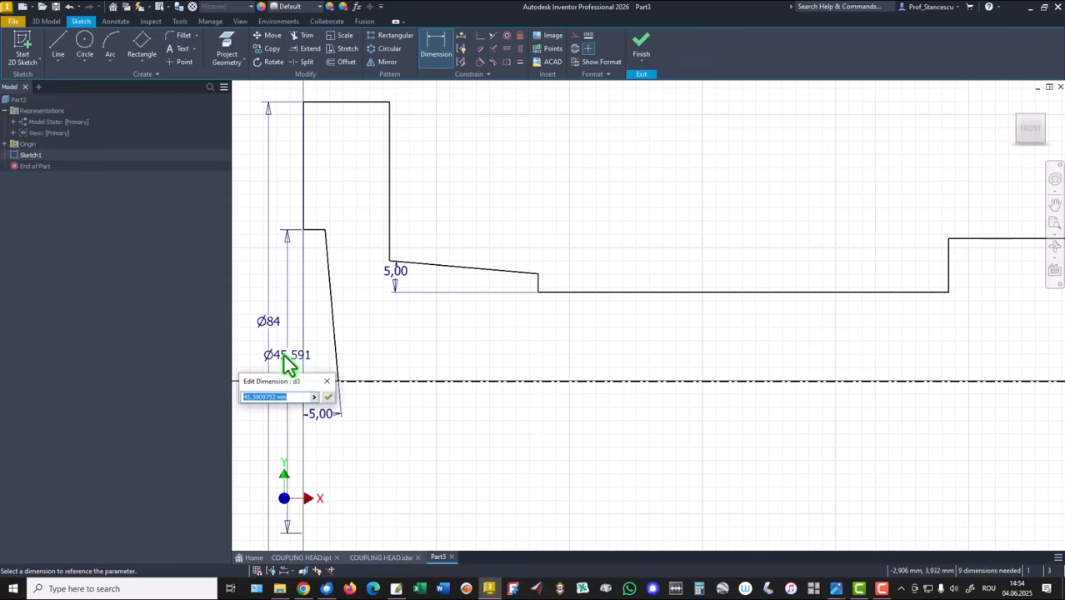
{"action": "type", "text": "50"}
{"action": "key", "text": "Return"}
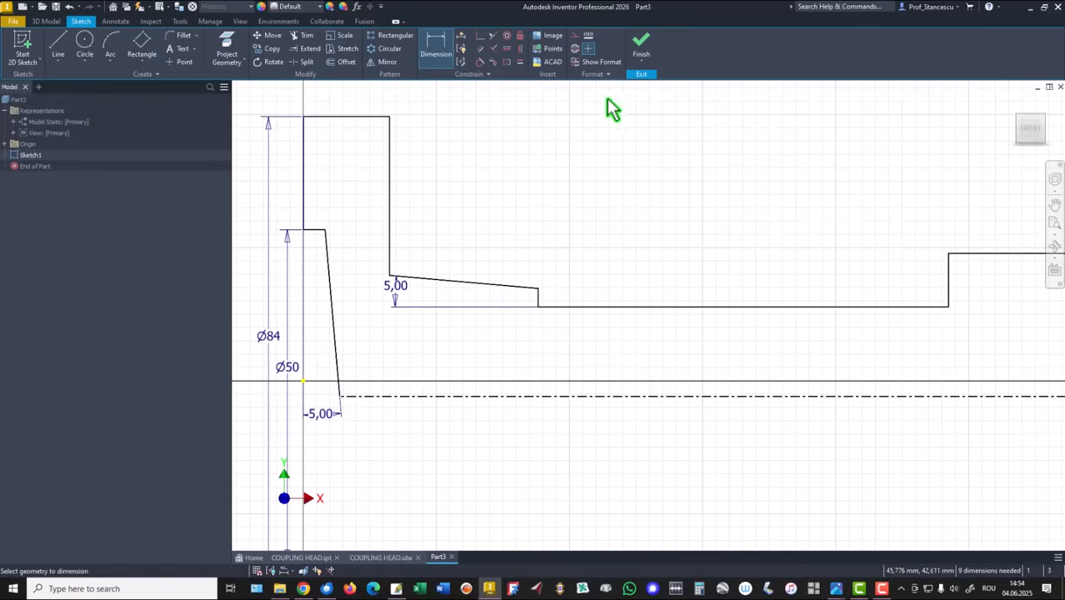
Step: Dimension the flange's width along its outer horizontal edge as 15 mm
{"action": "left_click", "coordinate": [360, 117]}
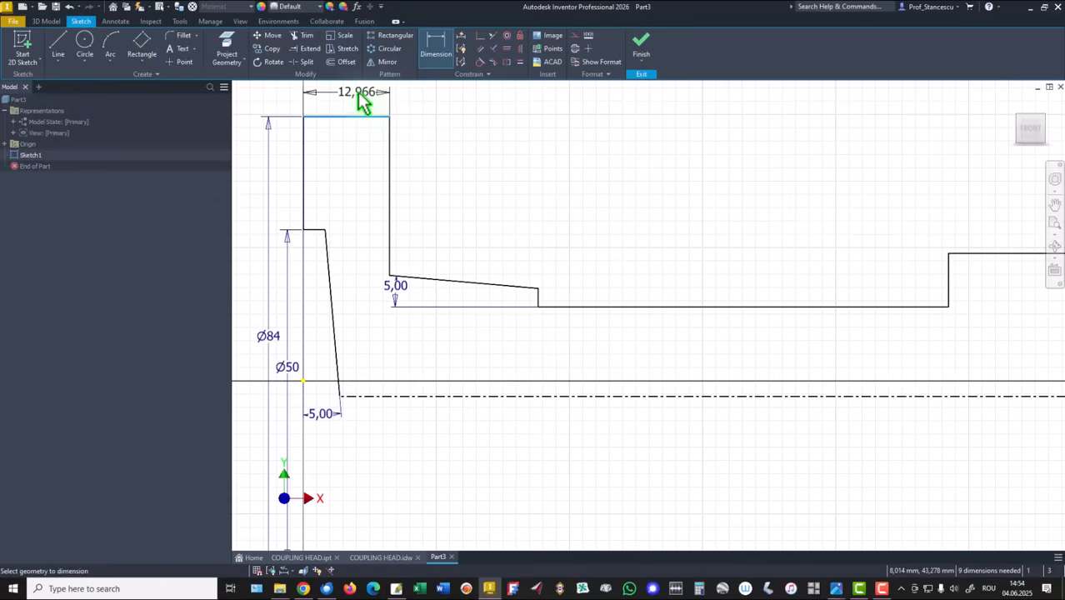
{"action": "left_click", "coordinate": [360, 99]}
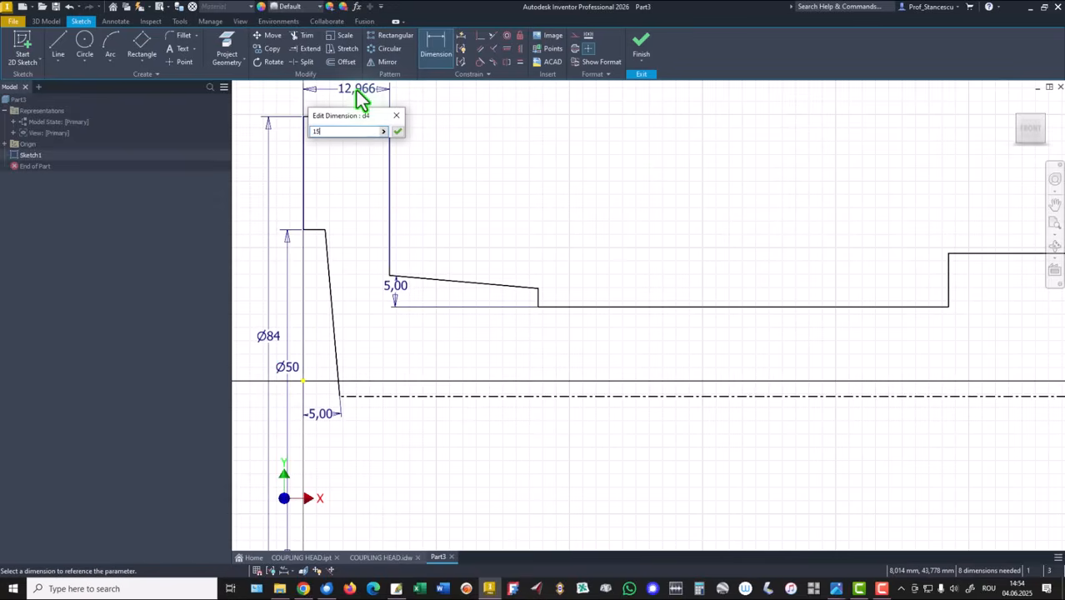
{"action": "type", "text": "15"}
{"action": "key", "text": "Return"}
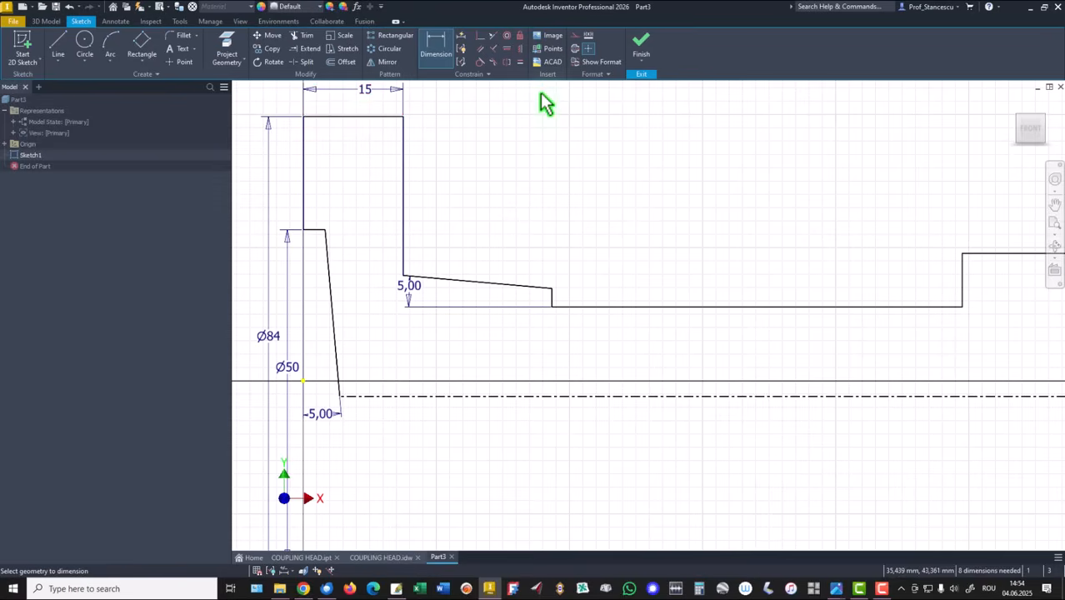
Step: Dimension the length of the narrow horizontal shaft line as 70 mm
{"action": "left_click", "coordinate": [698, 306]}
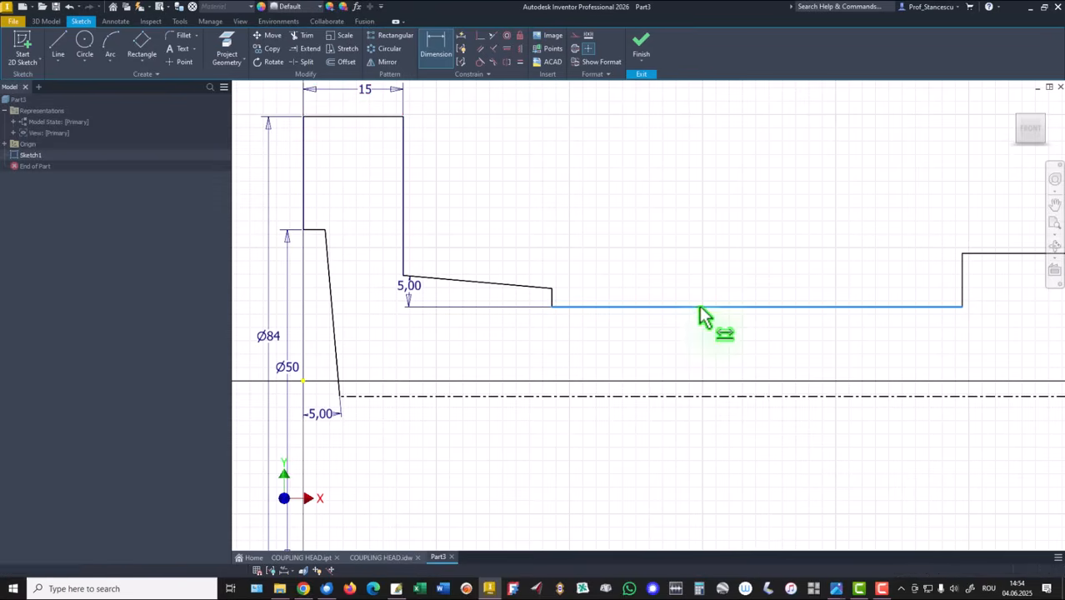
{"action": "left_click", "coordinate": [705, 197]}
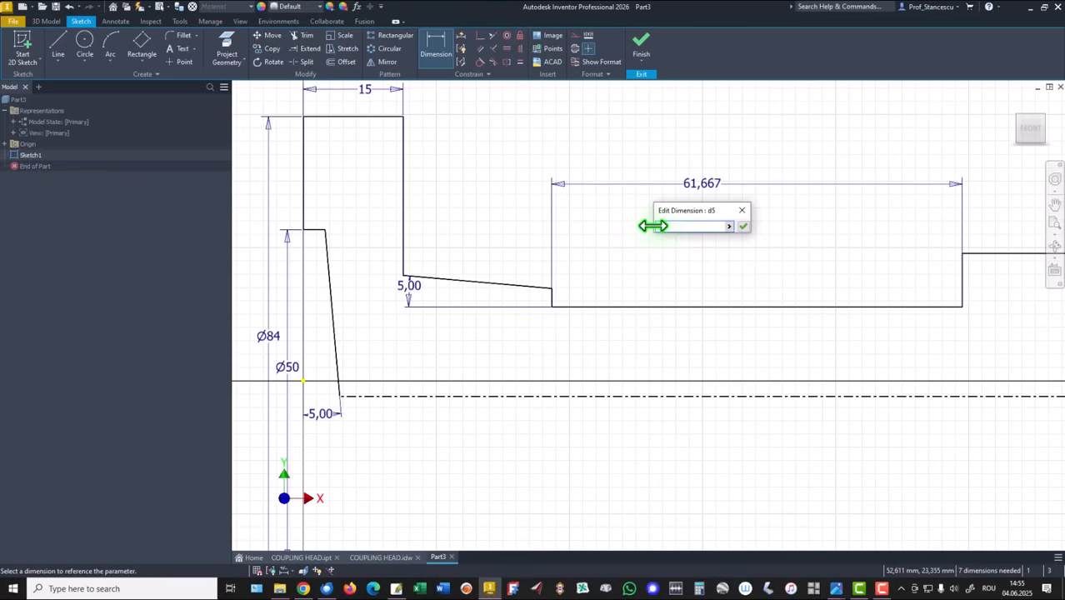
{"action": "type", "text": "70"}
{"action": "key", "text": "Return"}
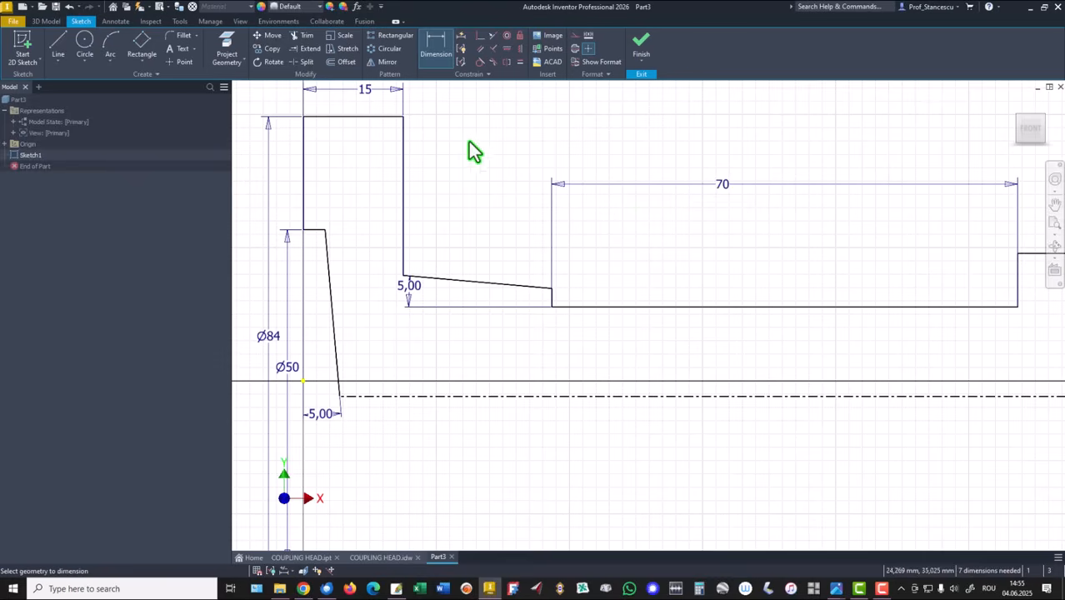
Step: Constrain the centerline coincident with the sketch origin
{"action": "left_click", "coordinate": [481, 37]}
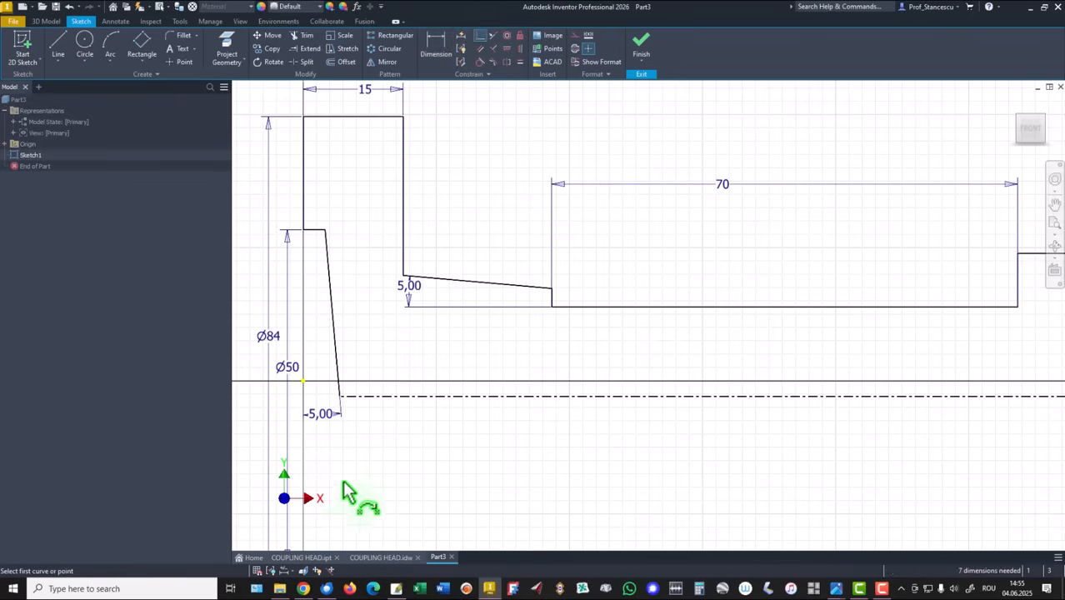
{"action": "left_click", "coordinate": [383, 396]}
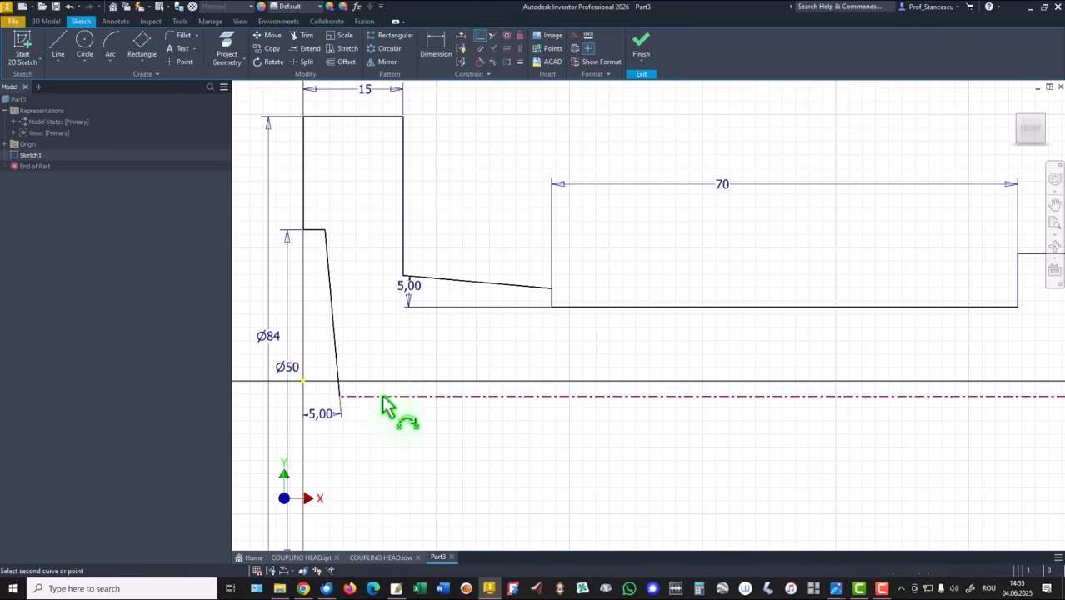
{"action": "left_click", "coordinate": [304, 389]}
Step: Dimension the diameter of the raised section at the shaft's far end about the centerline as 38 mm
{"action": "scroll", "coordinate": [471, 474], "scroll_direction": "down", "scroll_amount": 2}
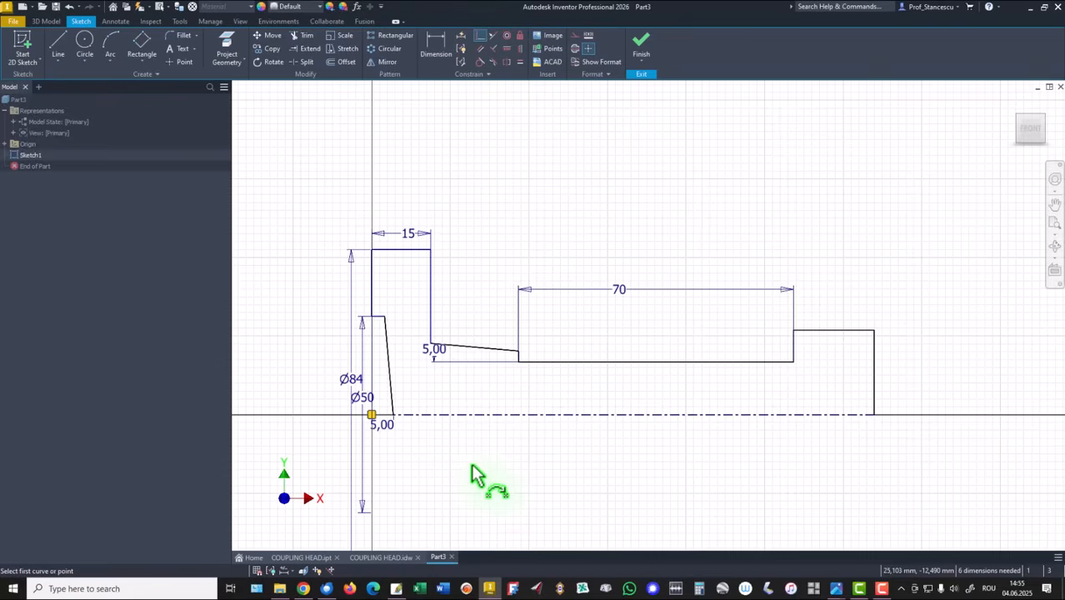
{"action": "left_click", "coordinate": [436, 50]}
{"action": "left_click", "coordinate": [866, 329]}
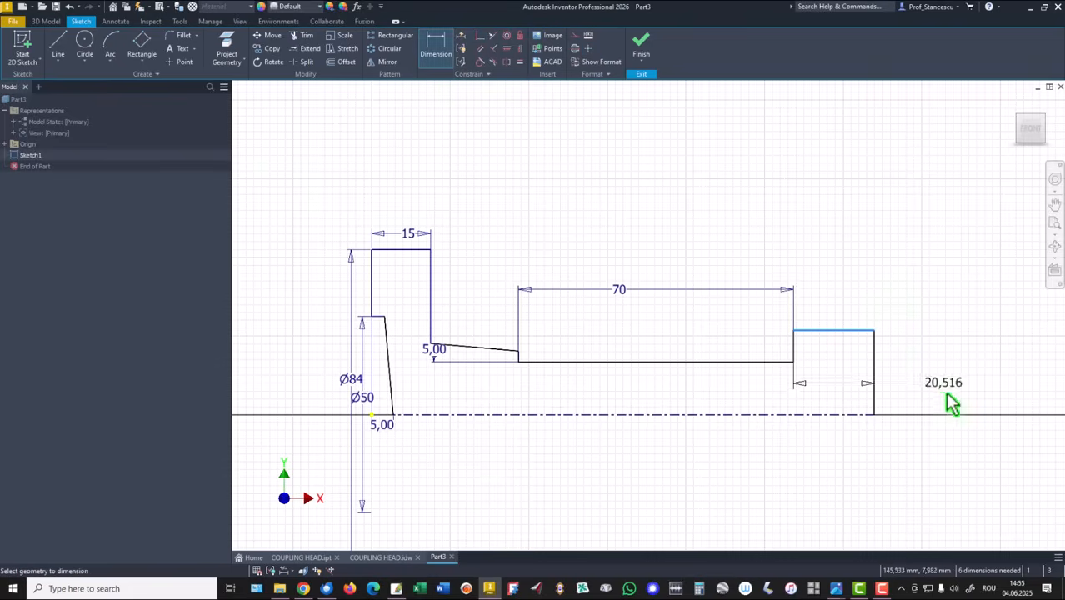
{"action": "left_click", "coordinate": [859, 414]}
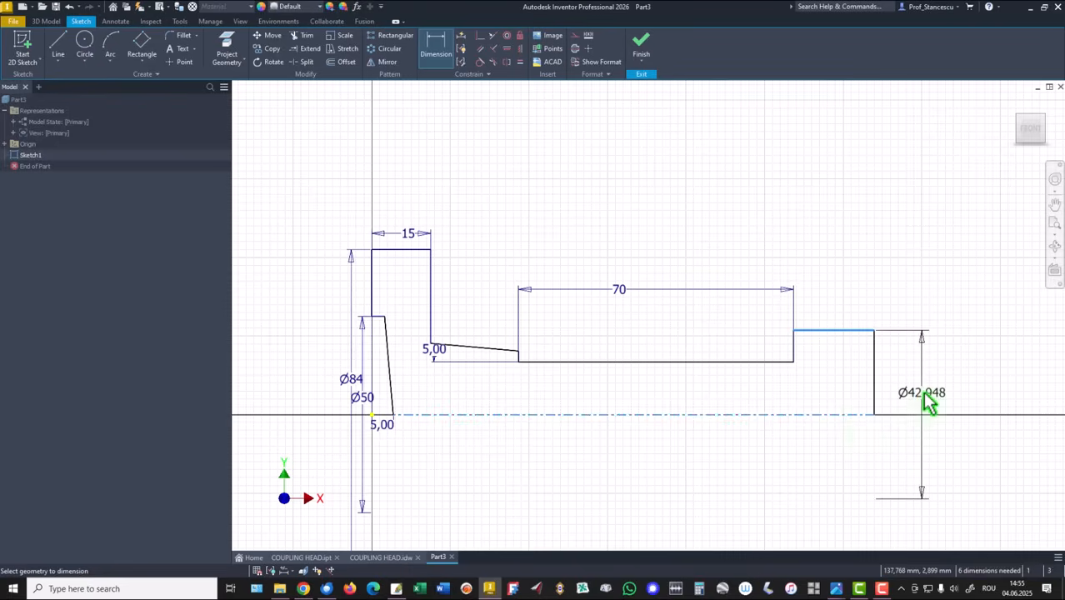
{"action": "left_click", "coordinate": [925, 395]}
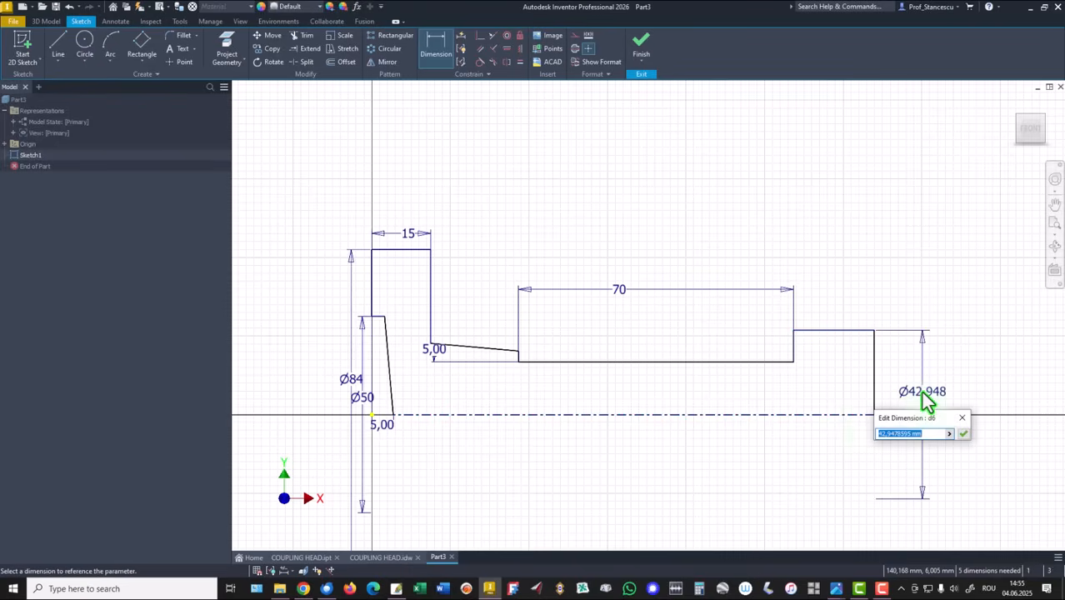
{"action": "type", "text": "38"}
{"action": "key", "text": "Return"}
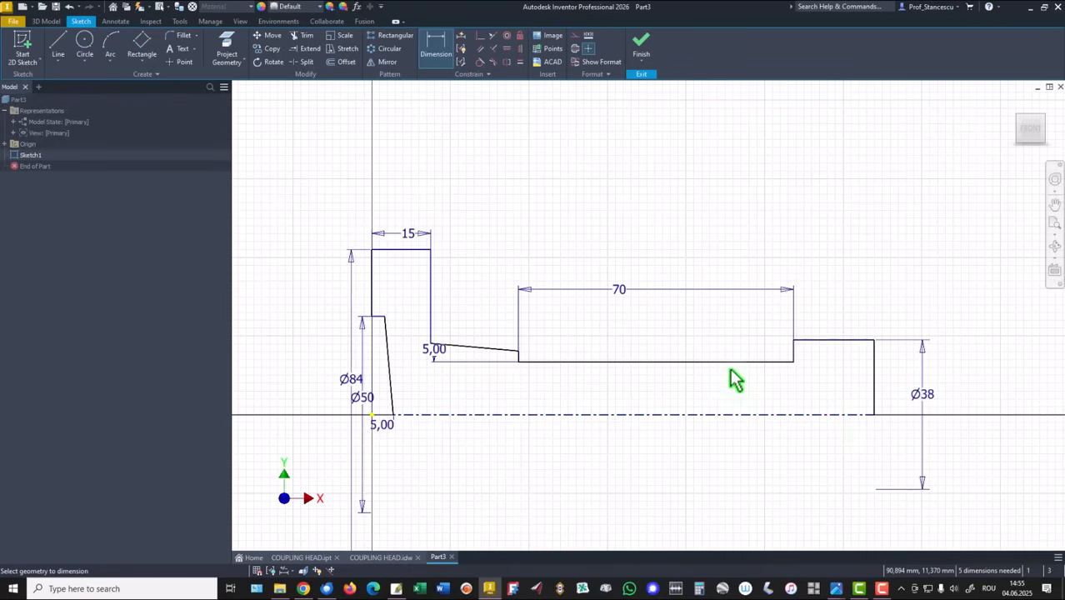
Step: Dimension the diameter of the 70 mm long narrow shaft section about the centerline as 26 mm
{"action": "left_click", "coordinate": [730, 363]}
{"action": "left_click", "coordinate": [733, 414]}
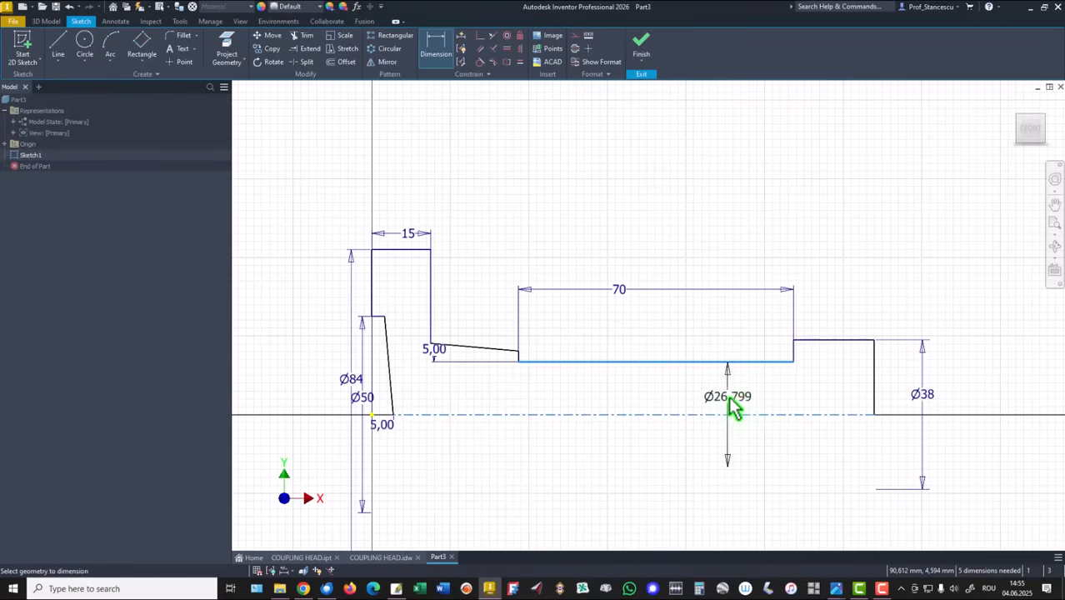
{"action": "left_click", "coordinate": [729, 402]}
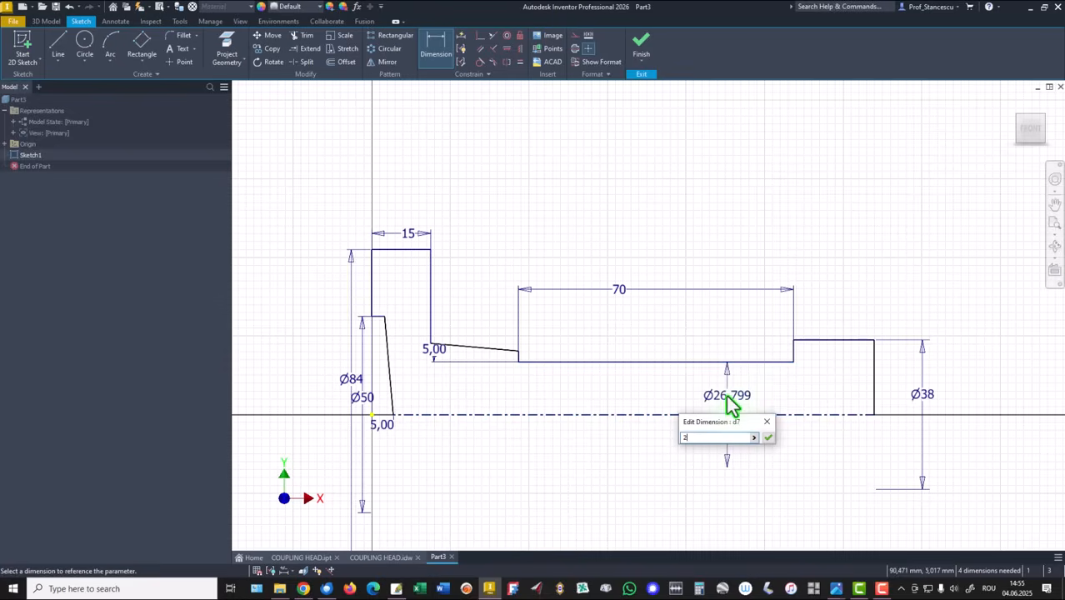
{"action": "type", "text": "26"}
{"action": "key", "text": "Return"}
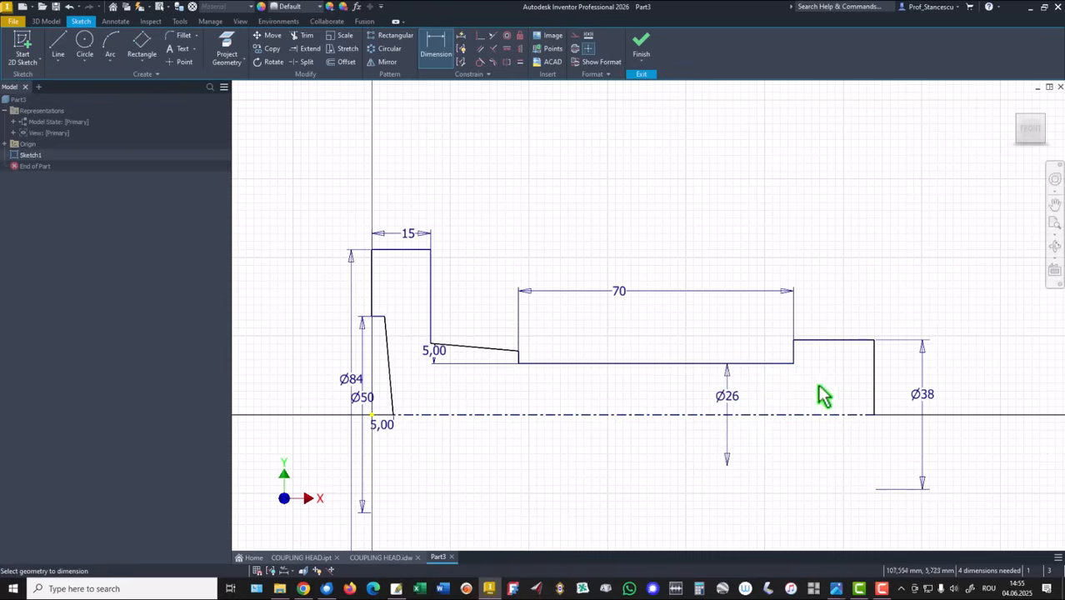
Step: Dimension the overall length from the flange's vertical face to the shaft's far end as 143 mm
{"action": "left_click", "coordinate": [371, 279]}
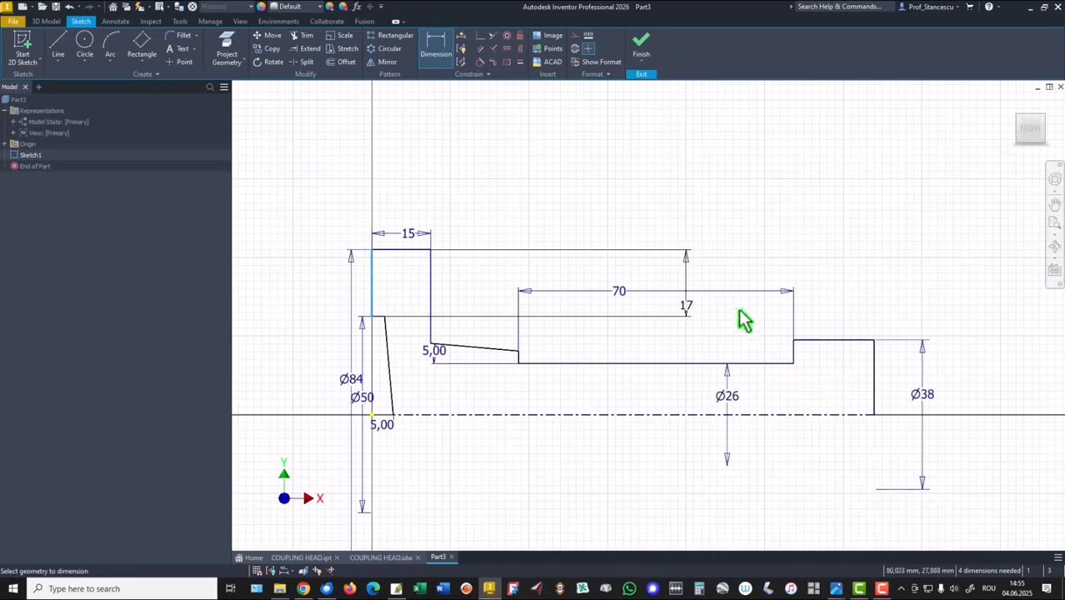
{"action": "left_click", "coordinate": [874, 375]}
{"action": "left_click", "coordinate": [605, 194]}
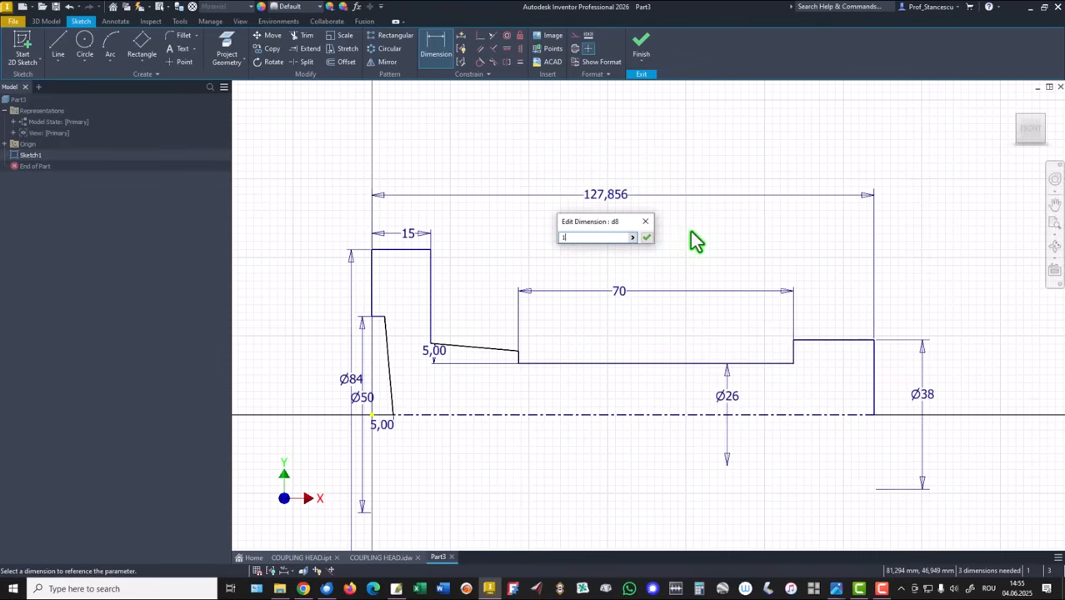
{"action": "type", "text": "40"}
{"action": "key", "text": "BackSpace"}
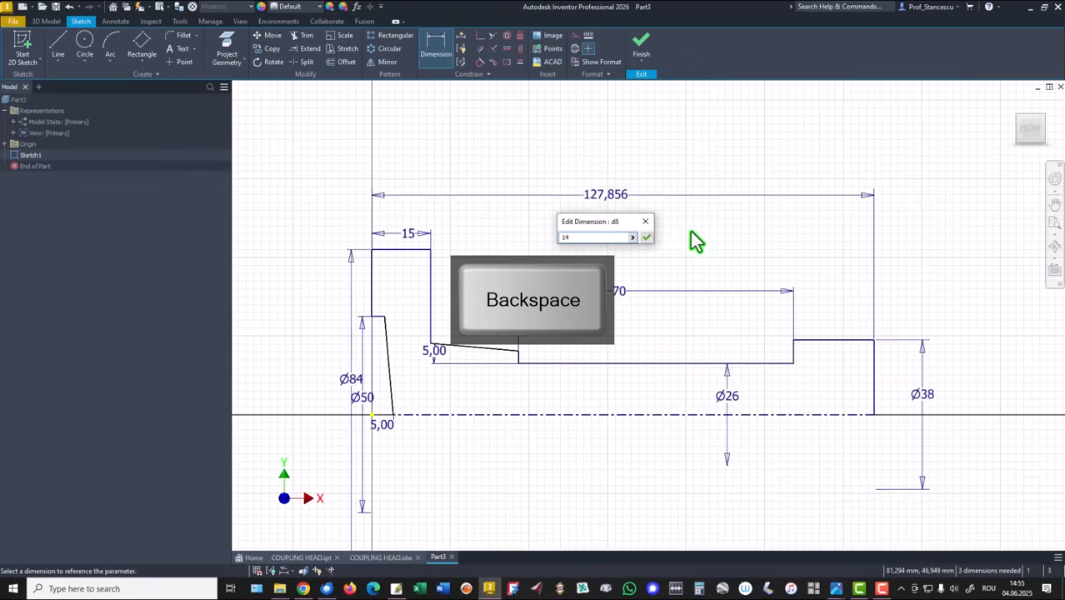
{"action": "type", "text": "3"}
{"action": "key", "text": "Return"}
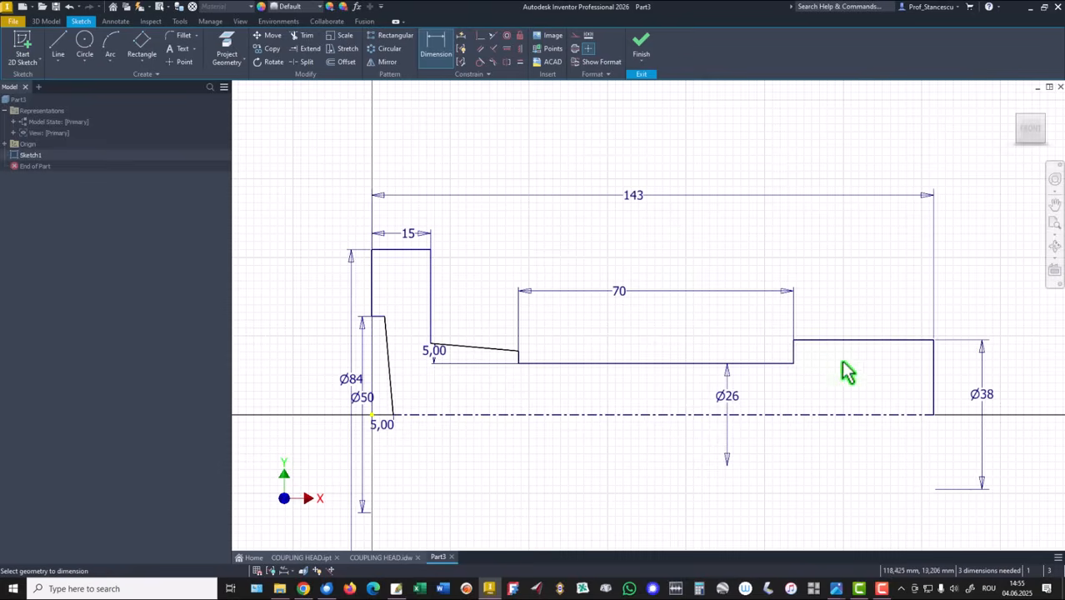
Step: Dimension the length of the raised section at the shaft's far end as 50 mm
{"action": "left_click", "coordinate": [873, 339]}
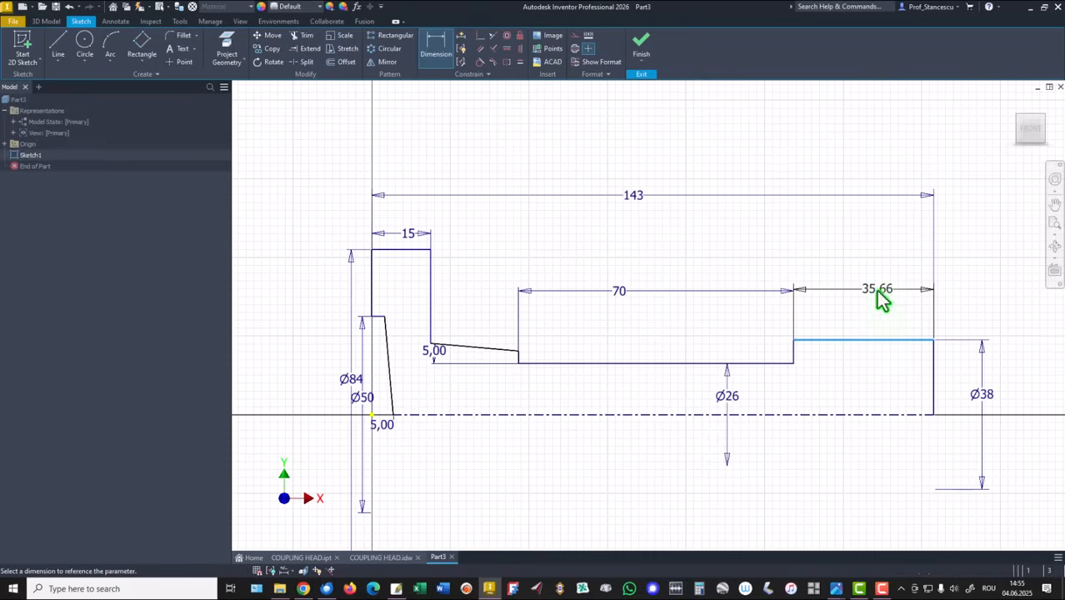
{"action": "left_click", "coordinate": [877, 297]}
{"action": "type", "text": "50"}
{"action": "key", "text": "Return"}
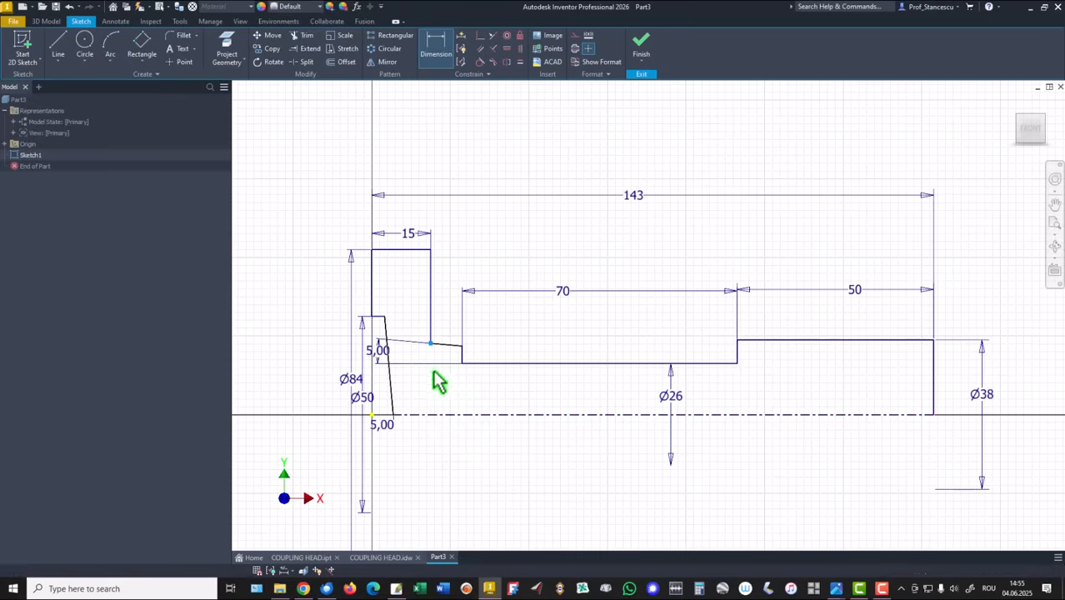
Step: Dimension the diameter of the tapered collar where it meets the flange about the centerline as 30 mm
{"action": "left_click", "coordinate": [464, 415]}
{"action": "left_click", "coordinate": [526, 391]}
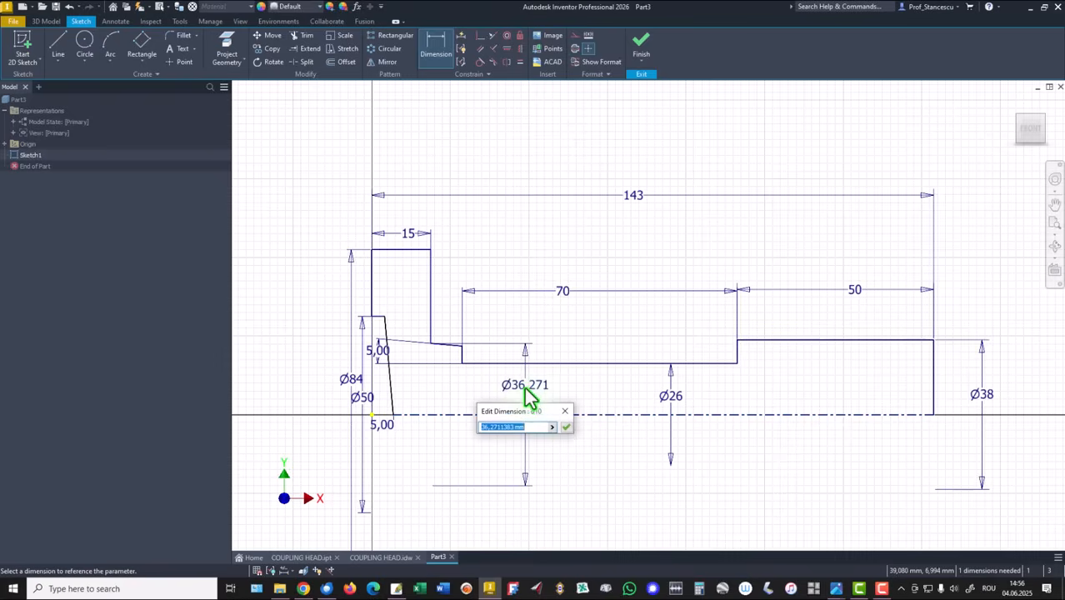
{"action": "key", "text": "Return"}
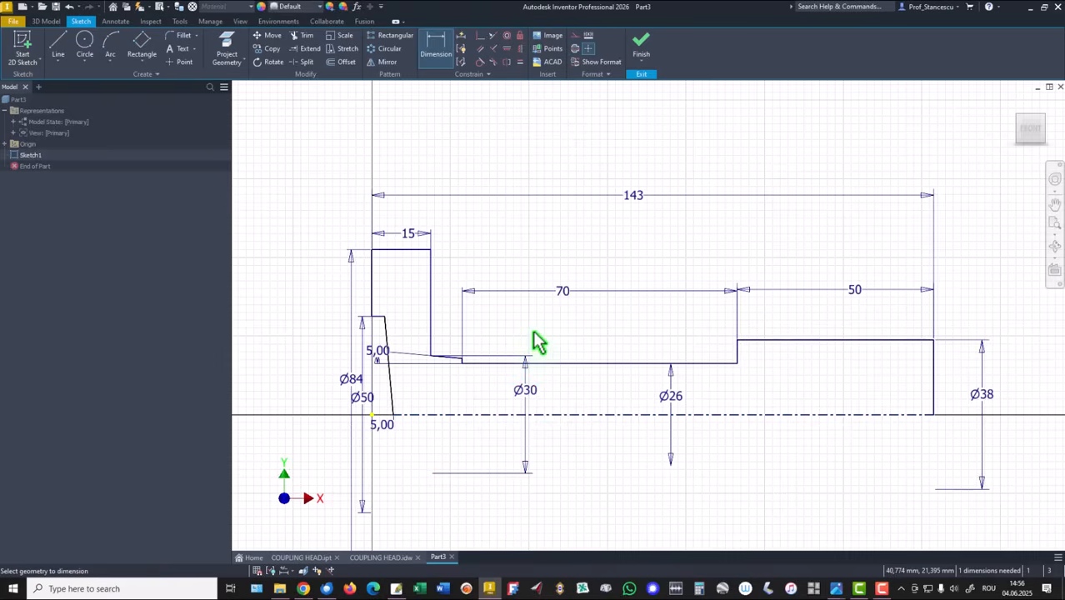
Step: Dimension the short horizontal line at the rim of the flange's recess as 3.2 mm
{"action": "scroll", "coordinate": [373, 330], "scroll_direction": "down", "scroll_amount": 3}
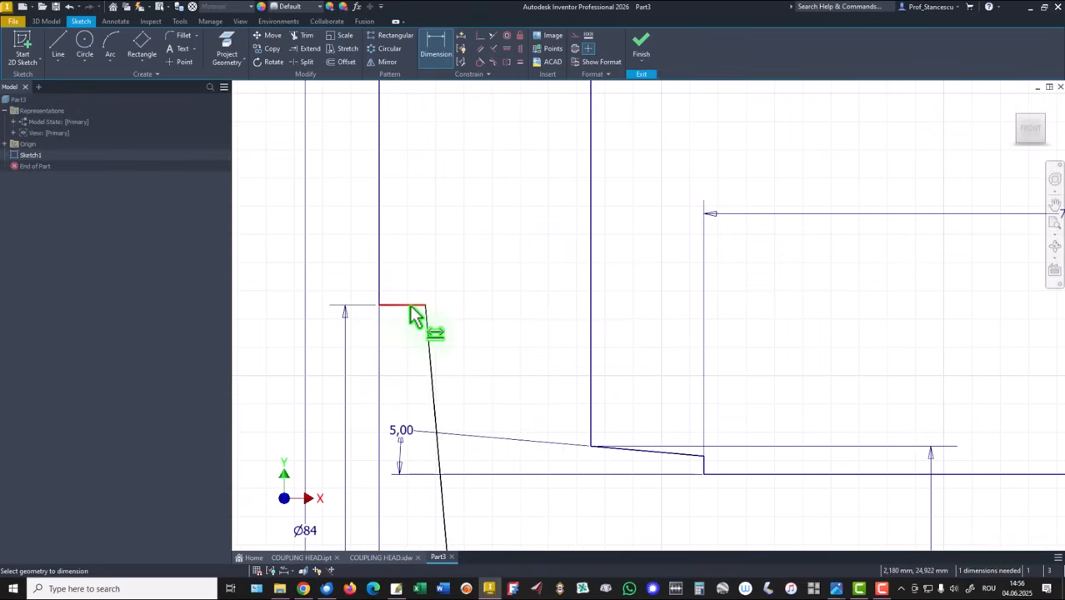
{"action": "left_click", "coordinate": [415, 315]}
{"action": "left_click", "coordinate": [482, 216]}
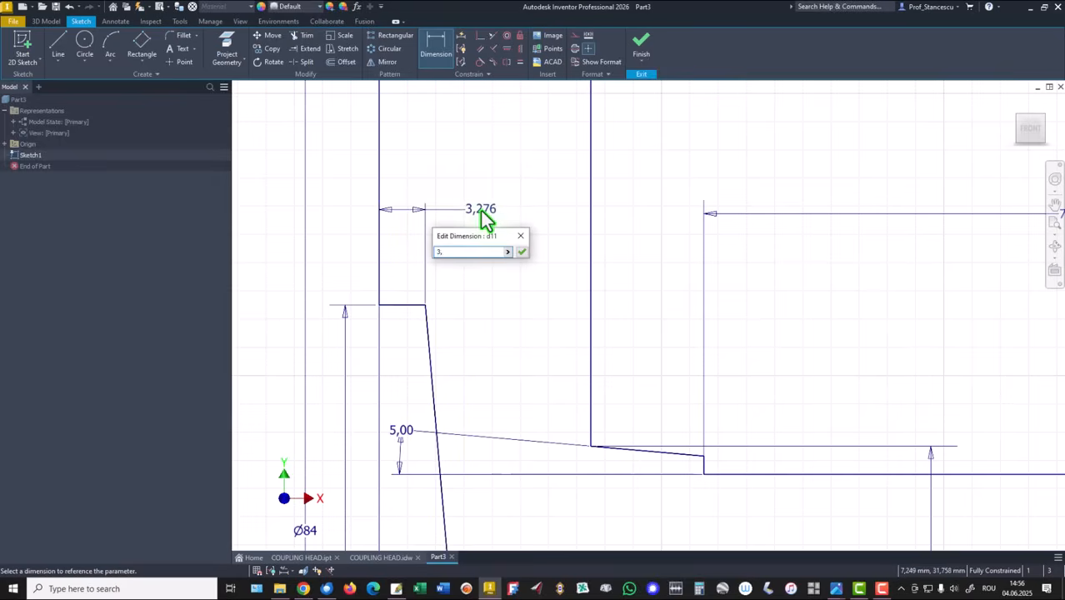
{"action": "key", "text": "Return"}
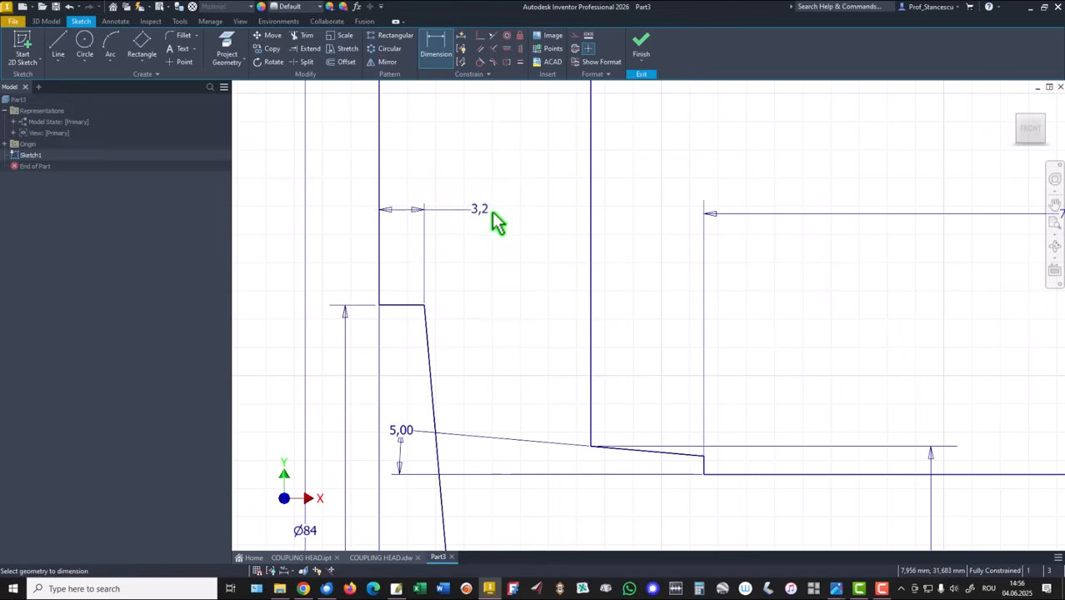
Step: Finish the profile sketch and revolve it 360 degrees about the centerline into a solid, seen in the home view
{"action": "key", "text": "Home"}
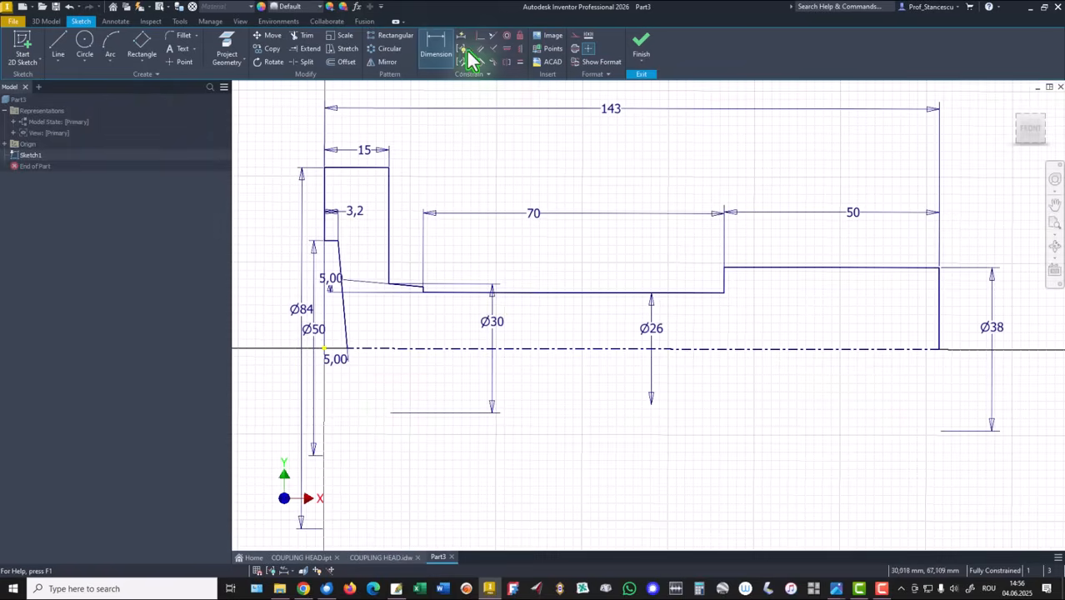
{"action": "left_click", "coordinate": [640, 49]}
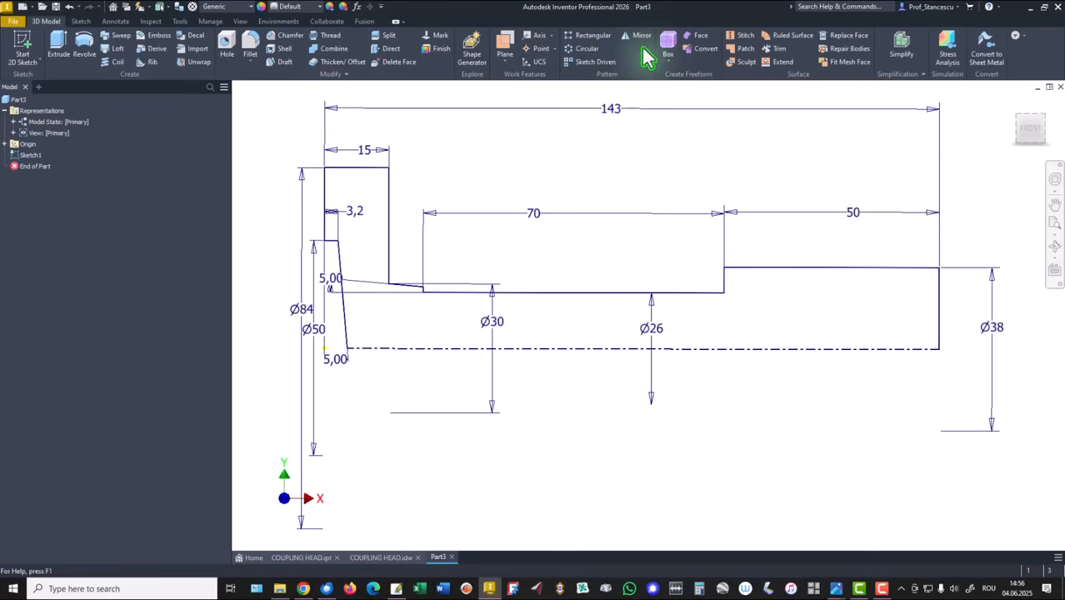
{"action": "key", "text": "F6"}
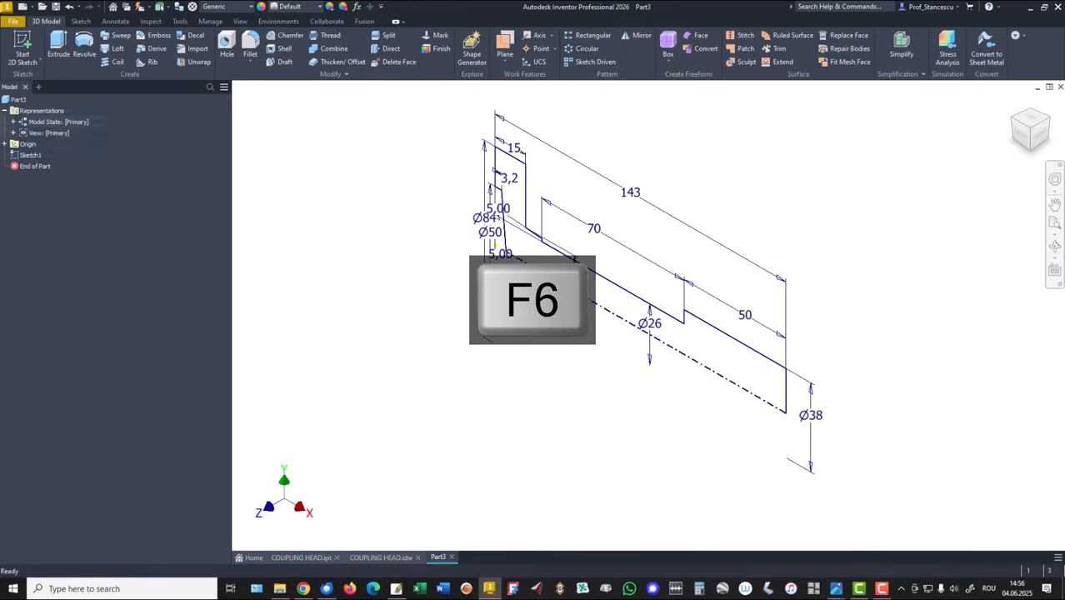
{"action": "left_click", "coordinate": [82, 48]}
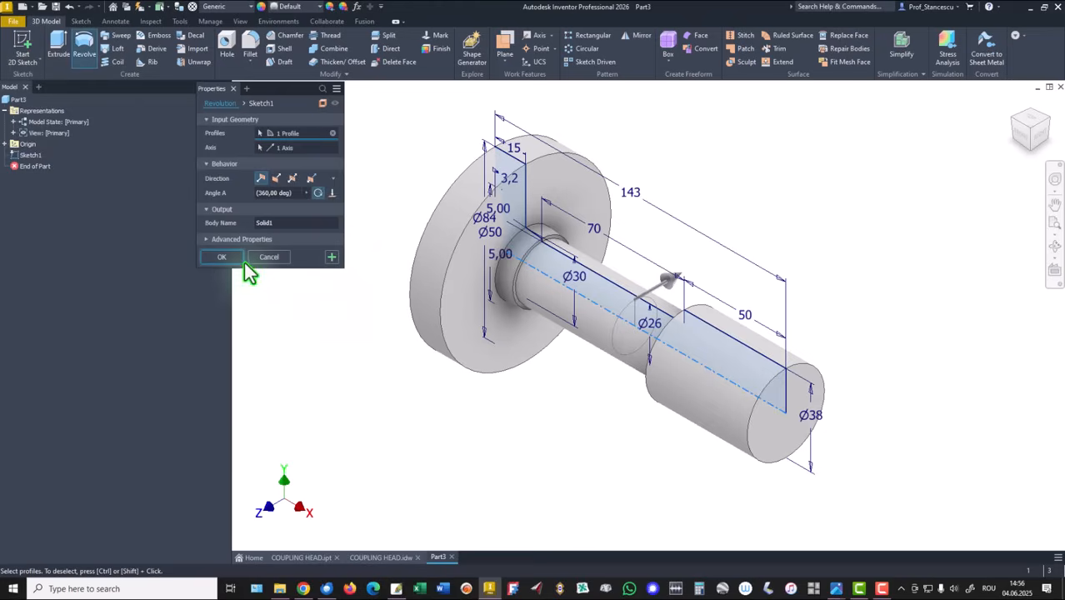
{"action": "left_click", "coordinate": [221, 256]}
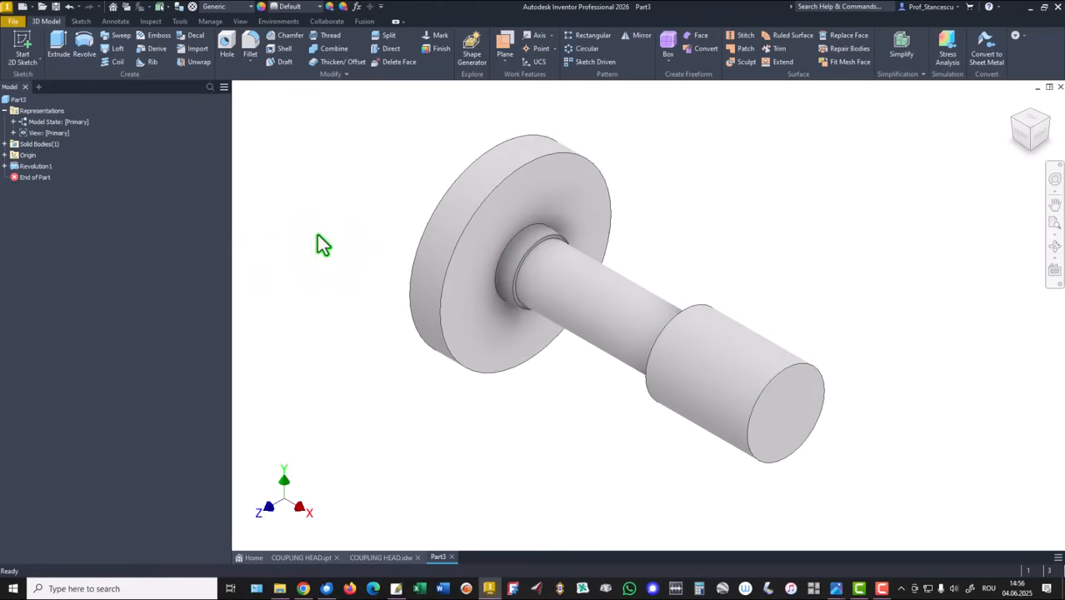
{"action": "key", "text": "F6"}
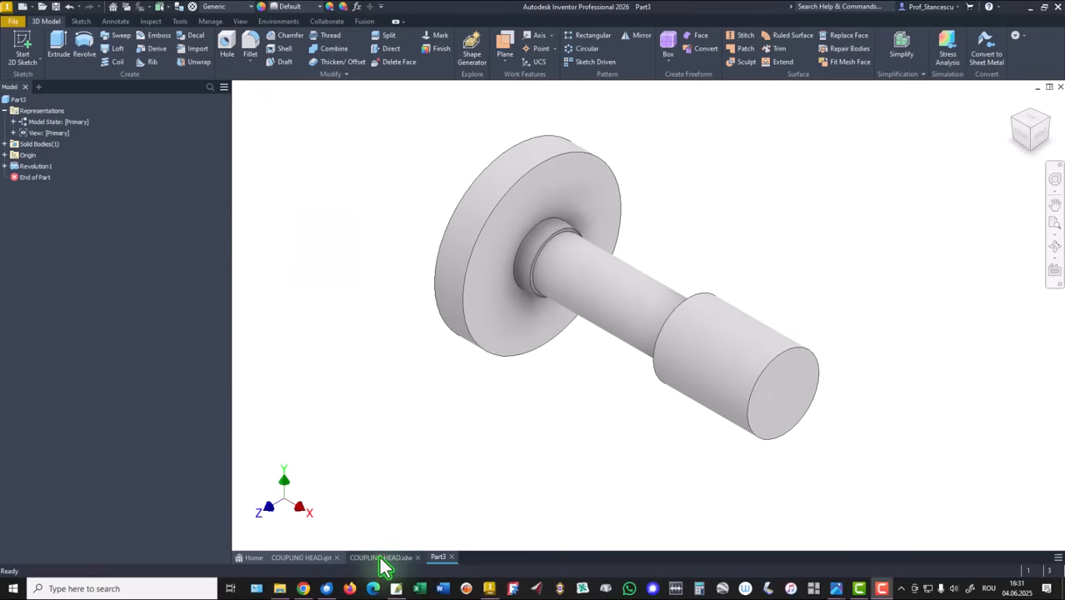
Step: Check the end chamfer callout in the drawing and chamfer the outer edge of the shaft's free end face by 0.8 mm
{"action": "left_click", "coordinate": [380, 558]}
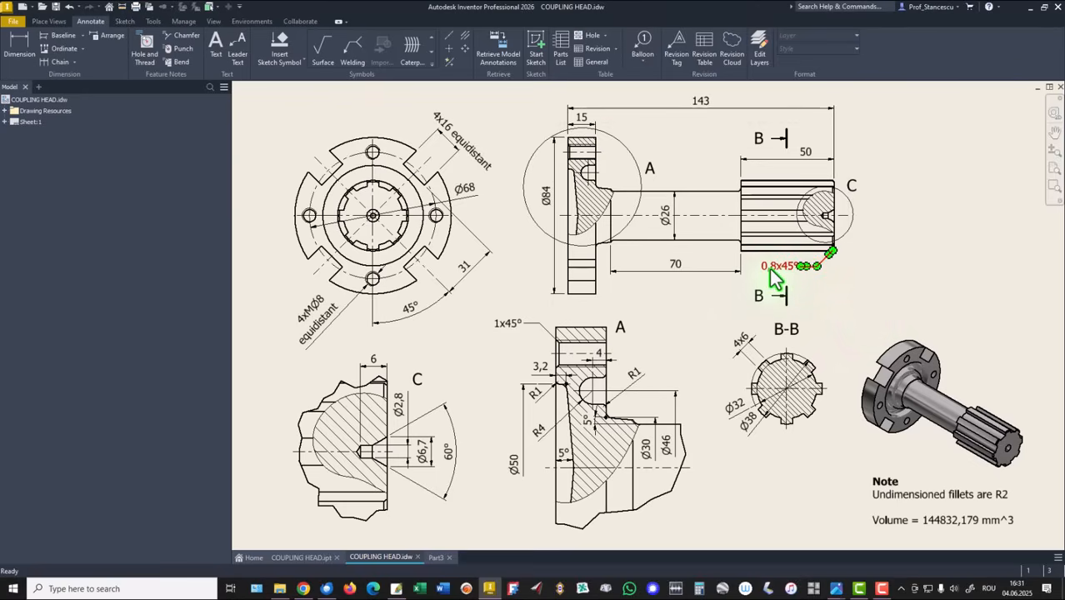
{"action": "left_click", "coordinate": [437, 557]}
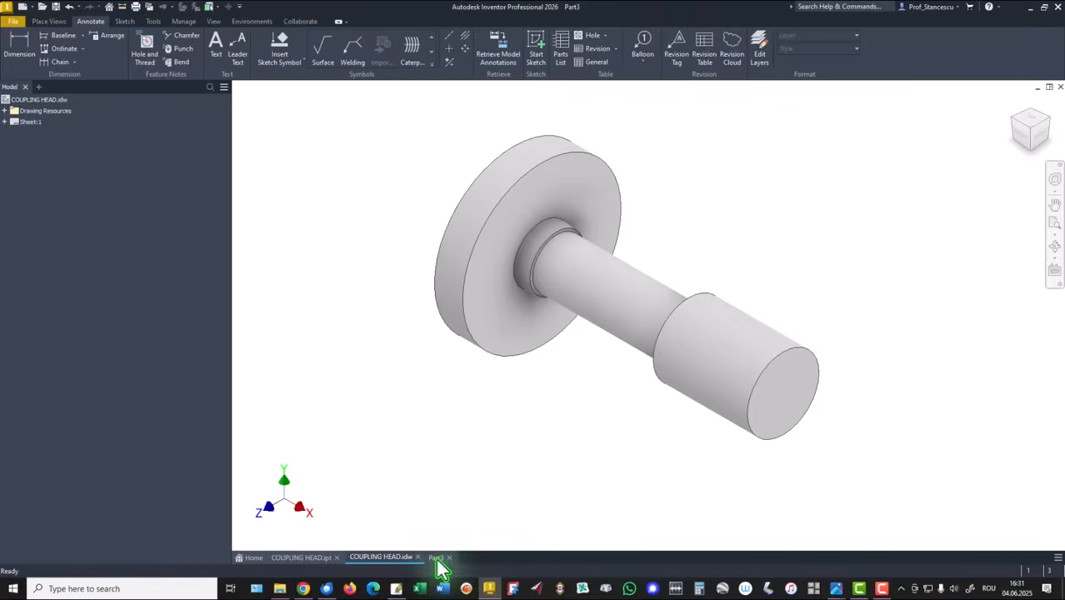
{"action": "left_click", "coordinate": [823, 353]}
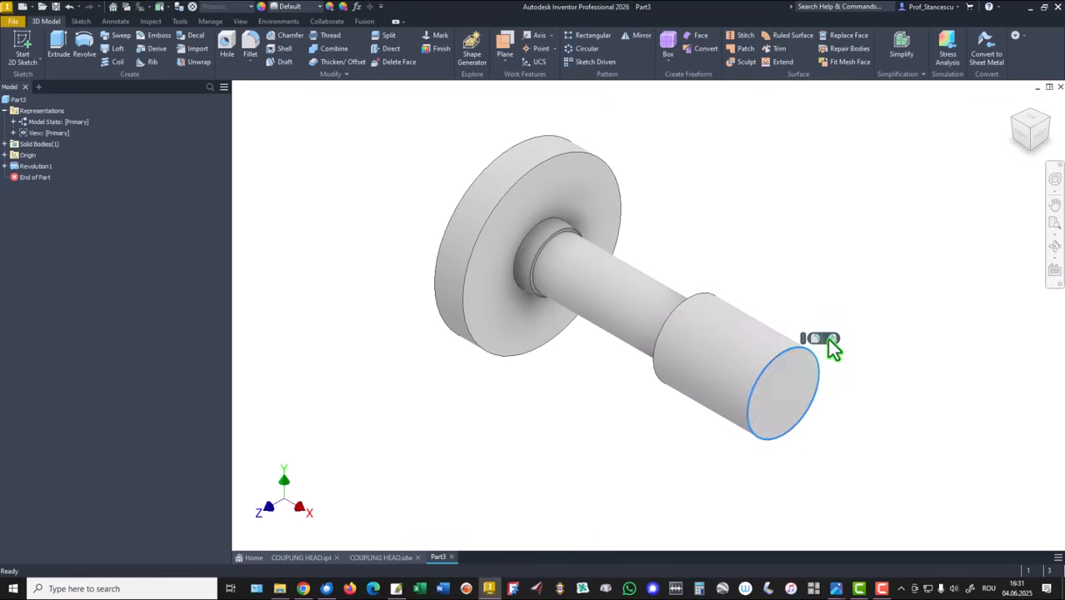
{"action": "left_click", "coordinate": [830, 339]}
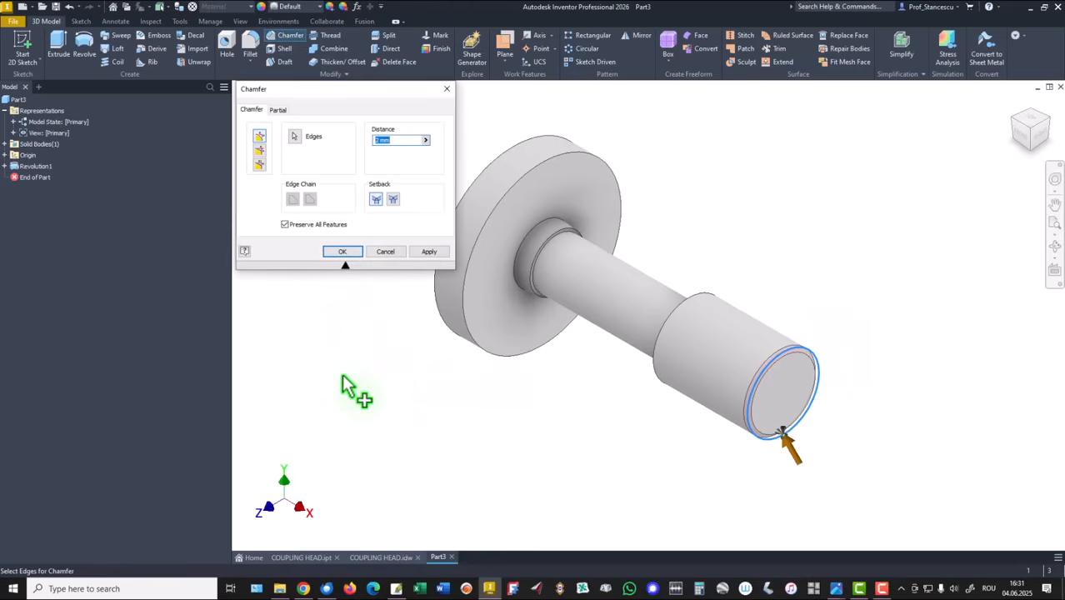
{"action": "type", "text": "0,"}
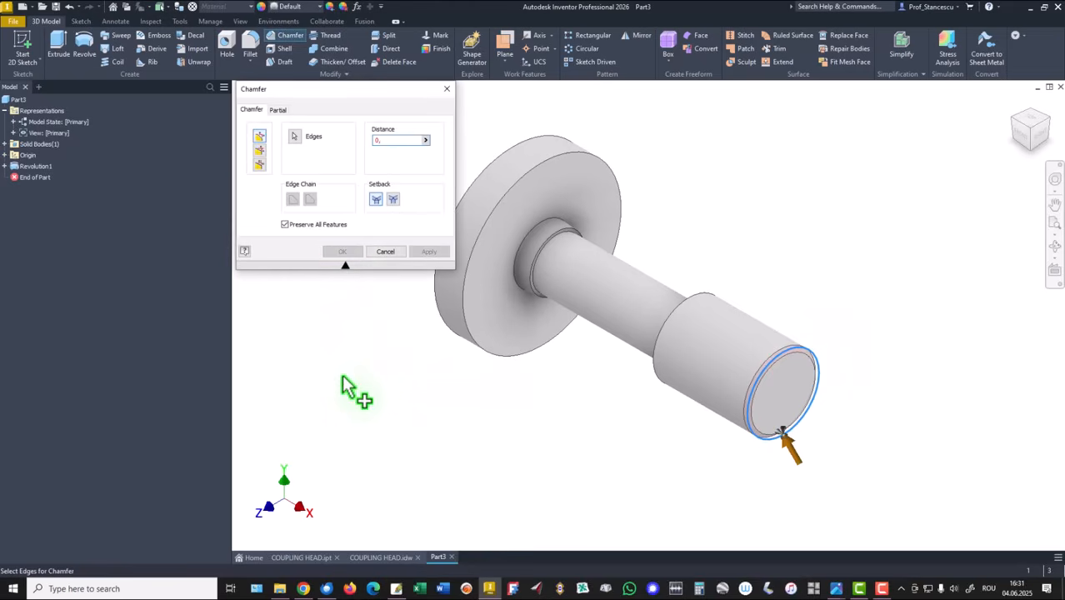
{"action": "type", "text": "5"}
{"action": "left_click", "coordinate": [339, 252]}
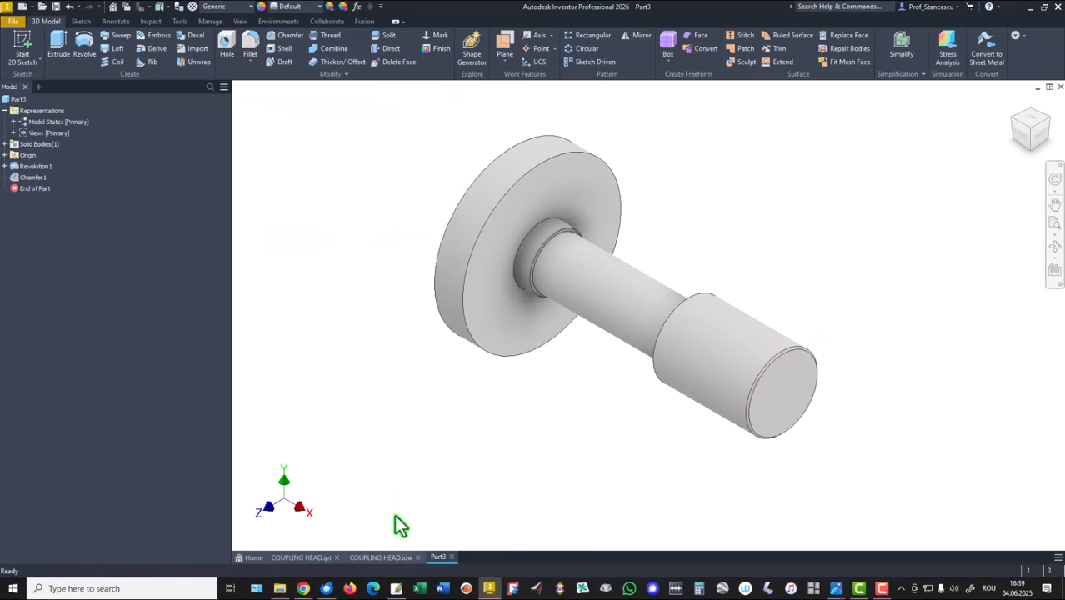
Step: Consult the drawing's spline section, start a sketch on the shaft's end face and project the 38 mm section's outer circular edge into it
{"action": "left_click", "coordinate": [389, 557]}
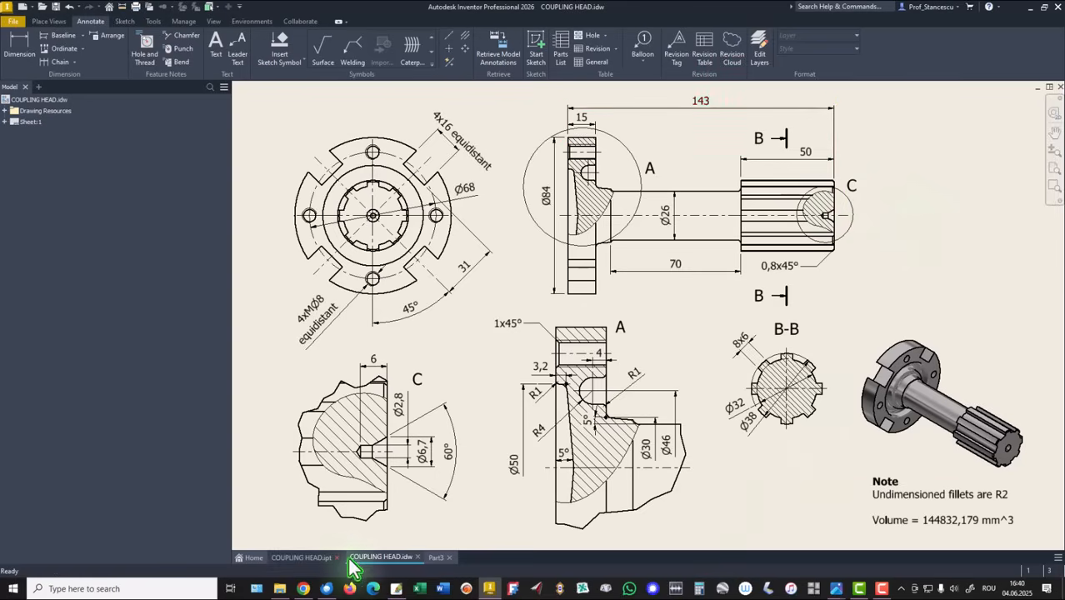
{"action": "left_click", "coordinate": [433, 557]}
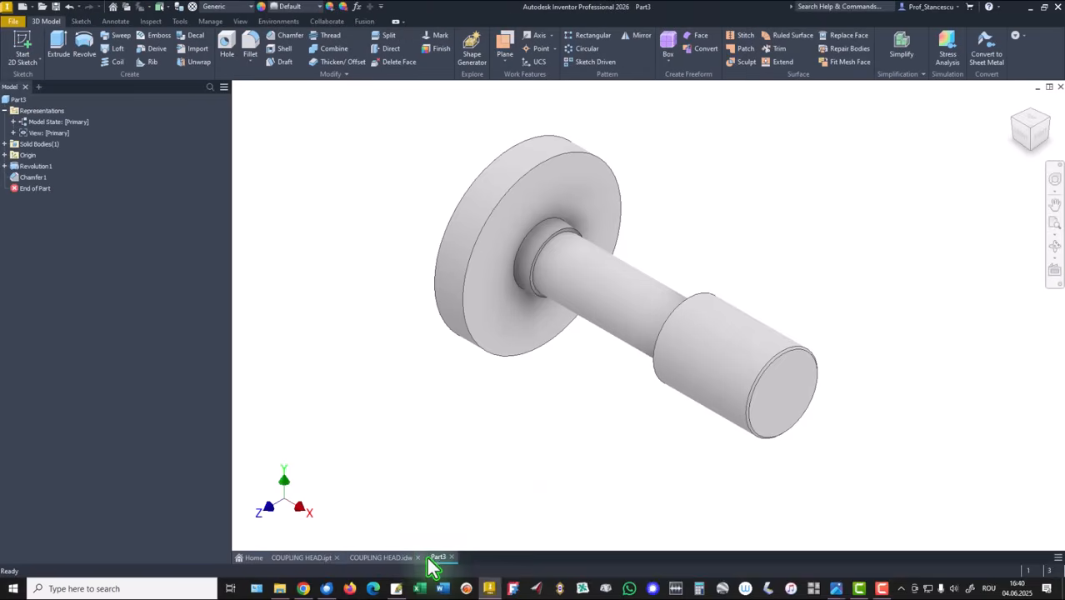
{"action": "left_click", "coordinate": [799, 392]}
{"action": "left_click", "coordinate": [875, 383]}
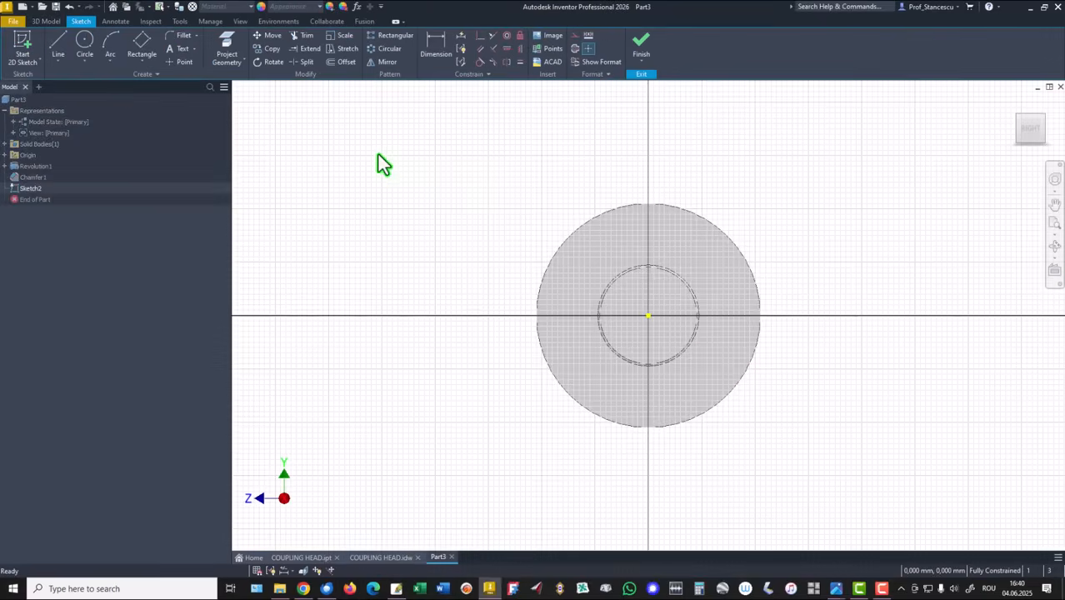
{"action": "left_click", "coordinate": [230, 46]}
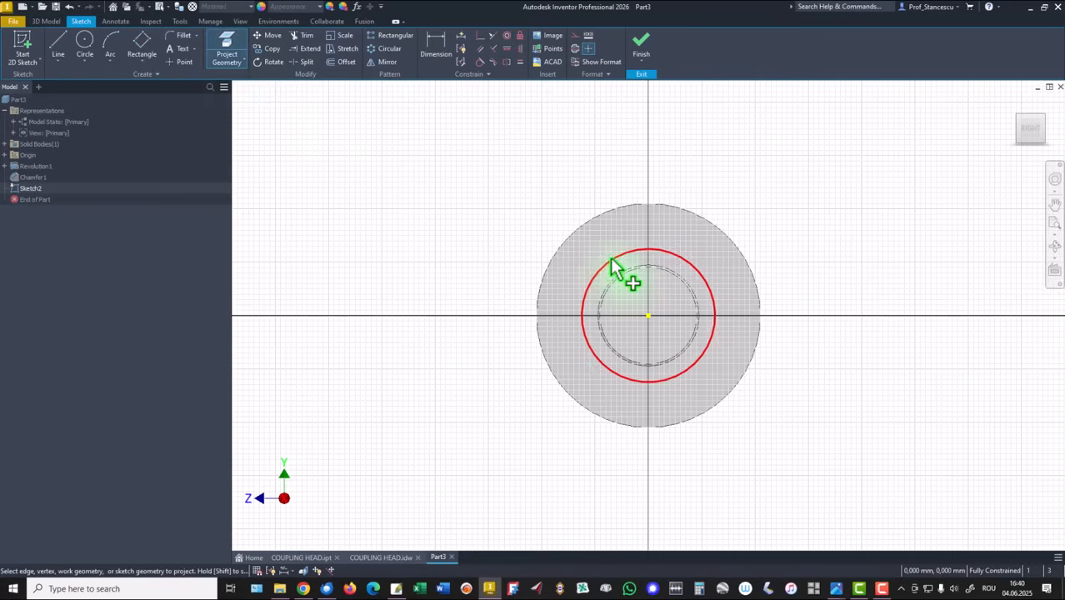
{"action": "scroll", "coordinate": [612, 265], "scroll_direction": "up", "scroll_amount": 5}
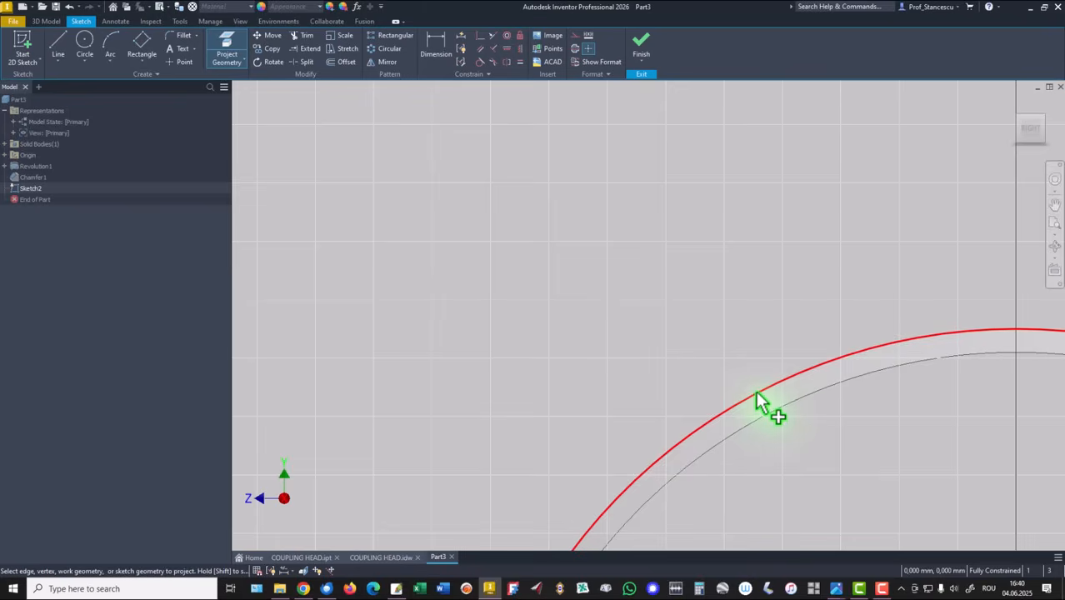
{"action": "left_click", "coordinate": [756, 391]}
{"action": "scroll", "coordinate": [674, 326], "scroll_direction": "down", "scroll_amount": 5}
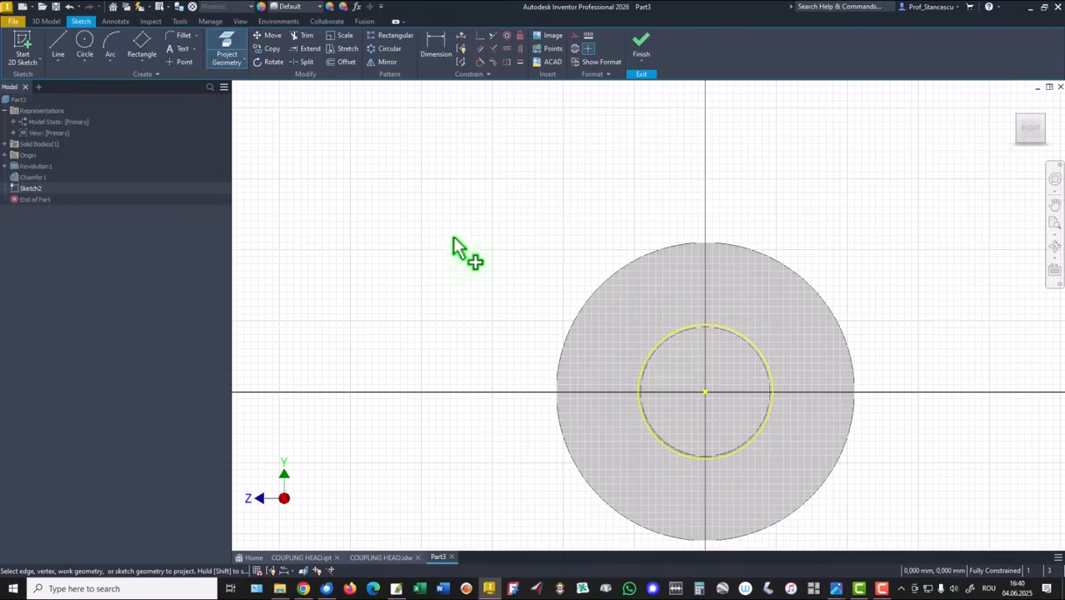
Step: Draw a 32 mm diameter circle centered on the sketch origin
{"action": "left_click", "coordinate": [86, 43]}
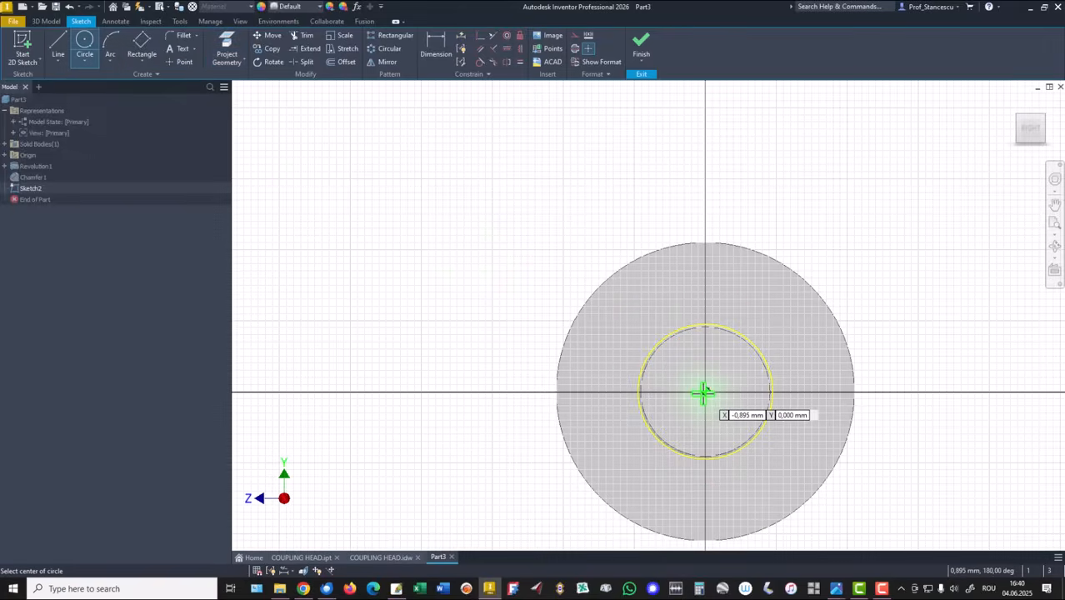
{"action": "left_click", "coordinate": [705, 392]}
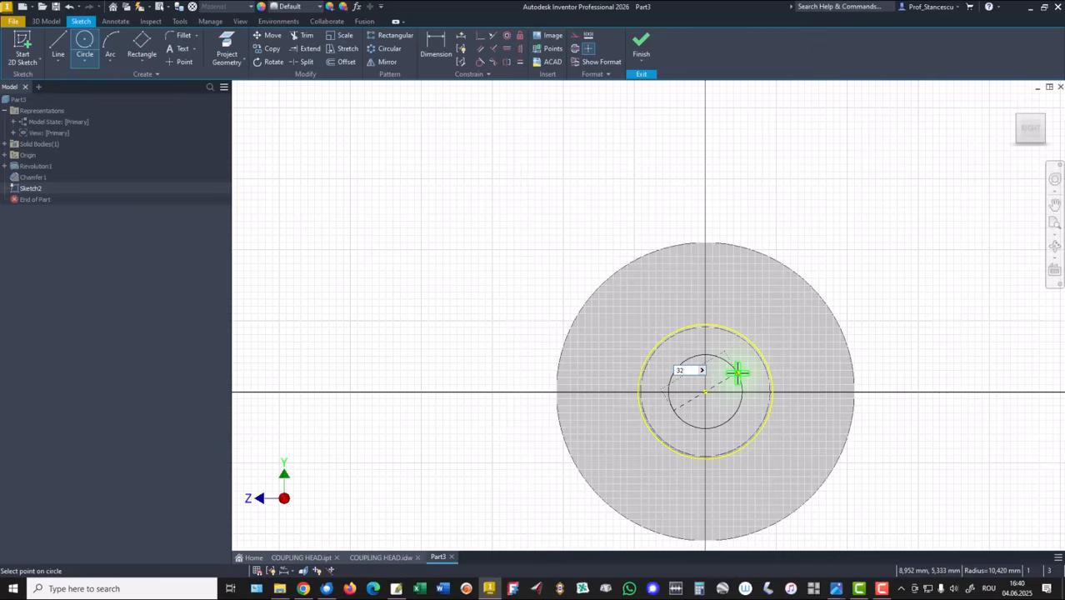
{"action": "key", "text": "Return"}
{"action": "scroll", "coordinate": [676, 368], "scroll_direction": "up", "scroll_amount": 3}
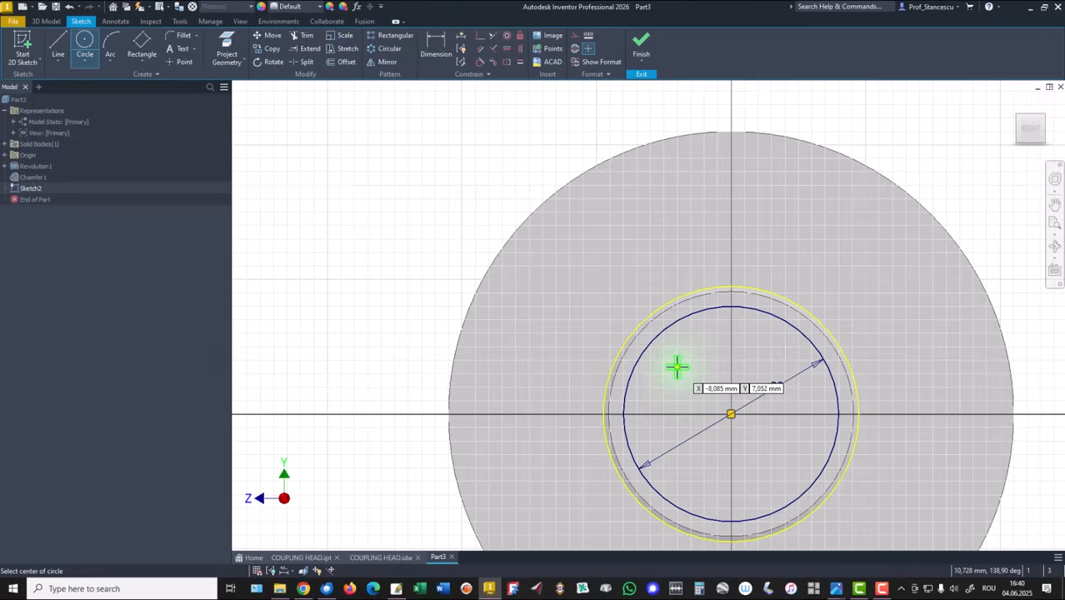
{"action": "scroll", "coordinate": [676, 367], "scroll_direction": "up", "scroll_amount": 3}
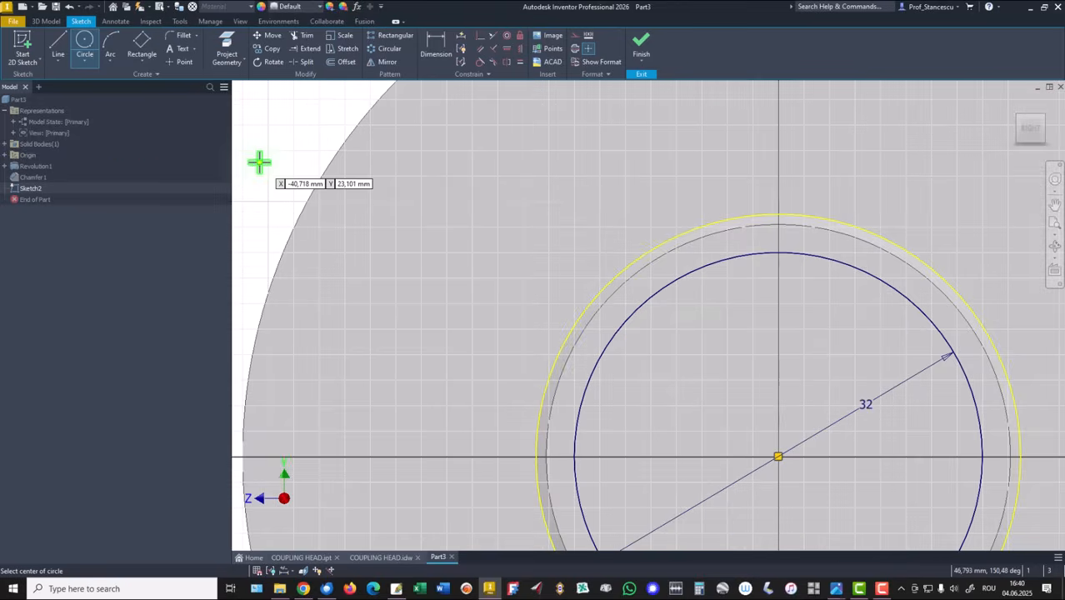
Step: Draw one vertical and two slanted lines, each about 3 mm long, between the projected circle and the 32 mm circle in the upper-left quadrant
{"action": "left_click", "coordinate": [60, 47]}
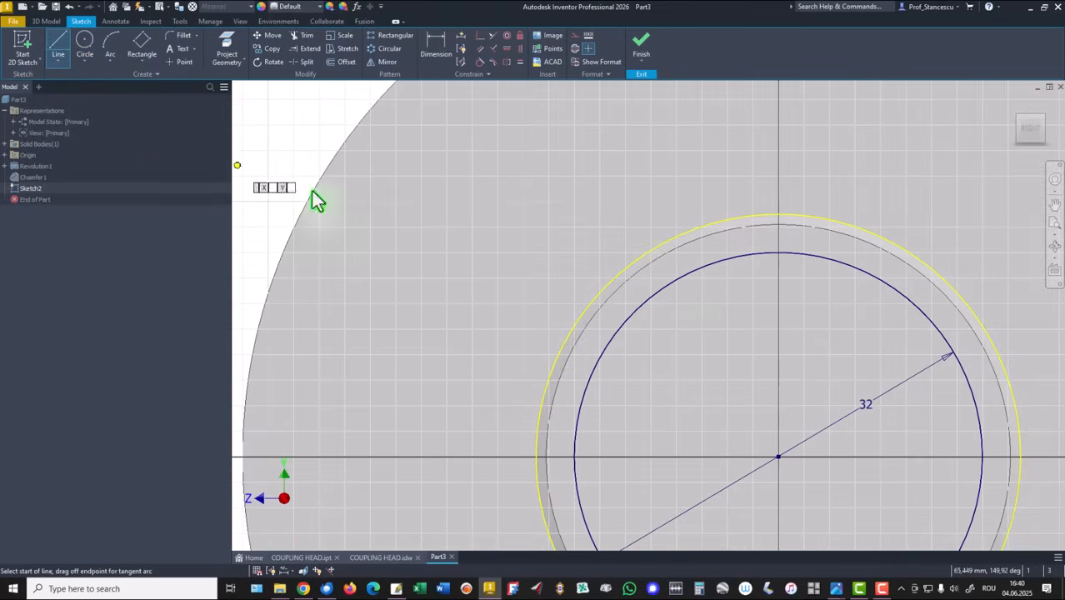
{"action": "left_click", "coordinate": [720, 223]}
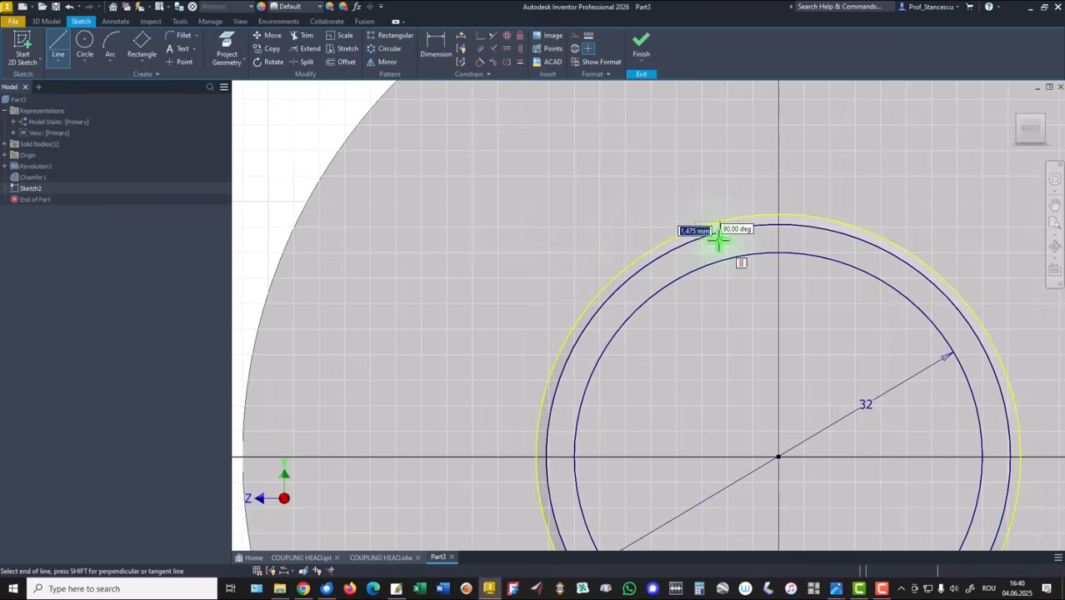
{"action": "double_click", "coordinate": [720, 260]}
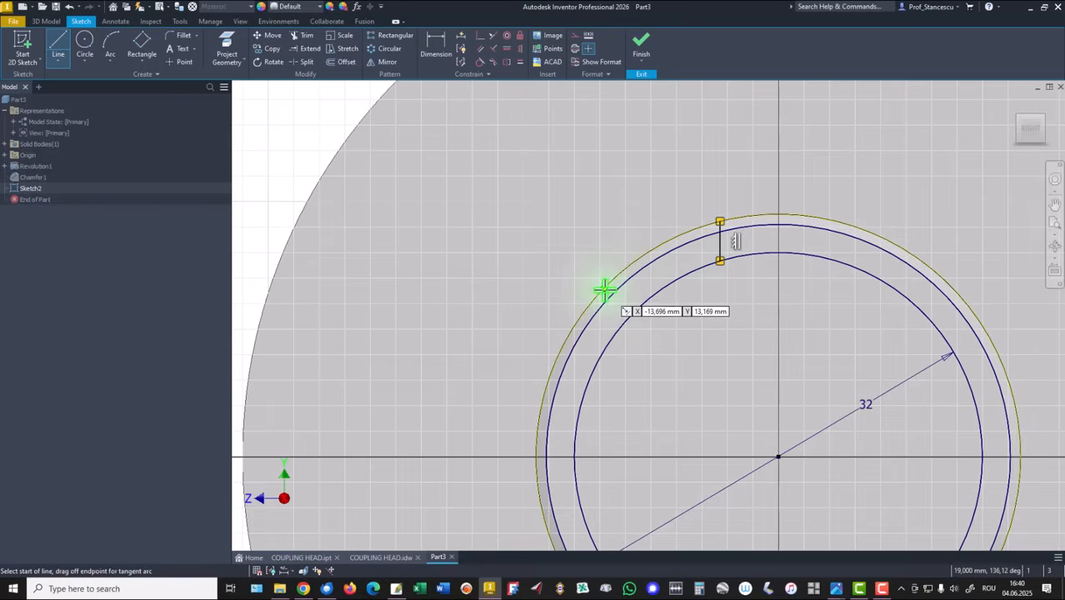
{"action": "left_click", "coordinate": [605, 288]}
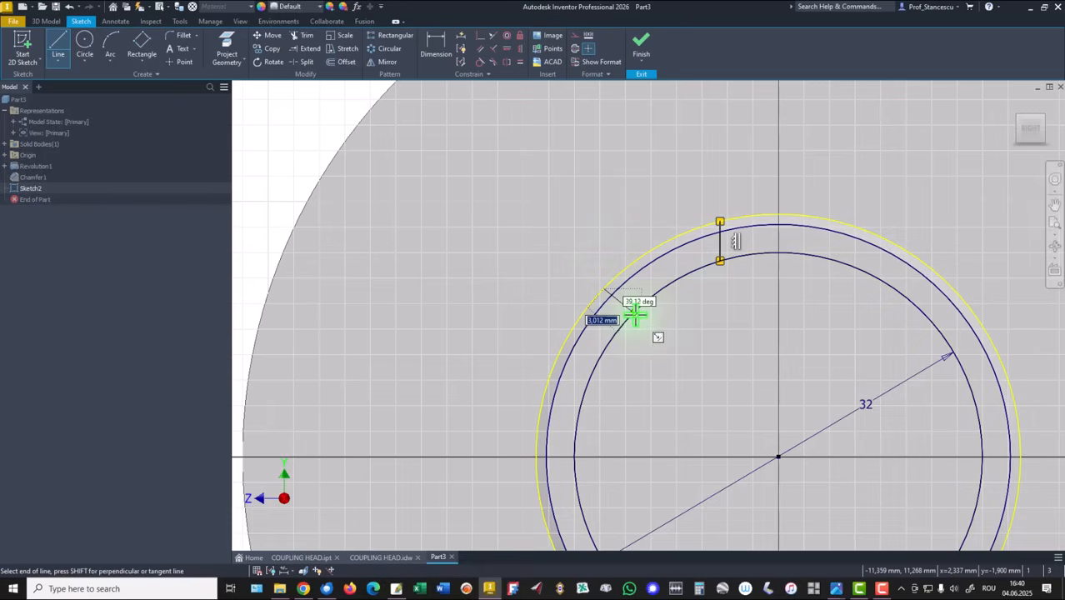
{"action": "left_click", "coordinate": [633, 314]}
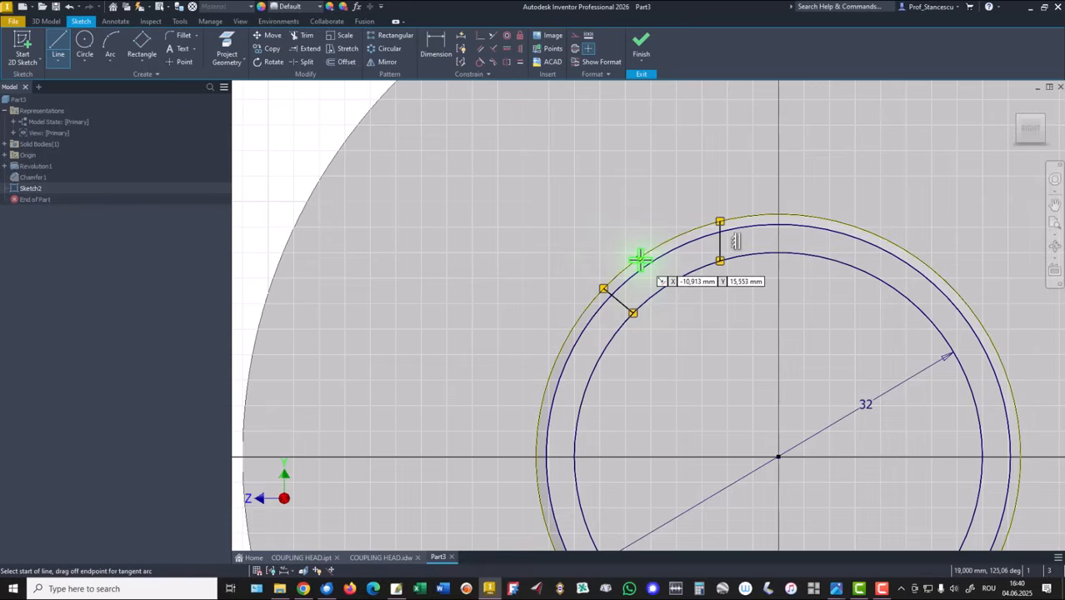
{"action": "left_click", "coordinate": [661, 289]}
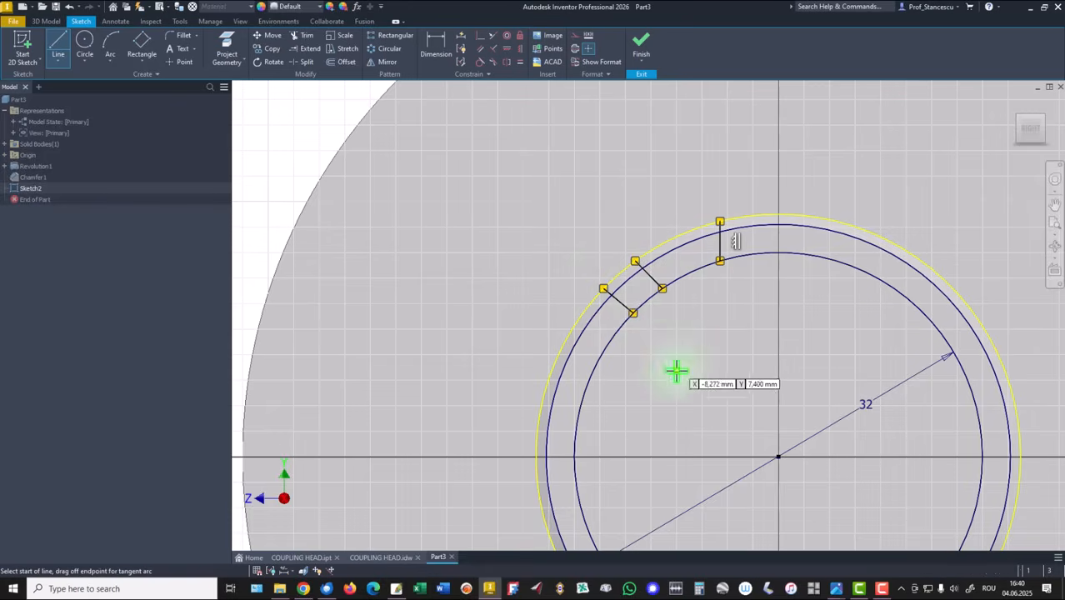
{"action": "left_click", "coordinate": [480, 49]}
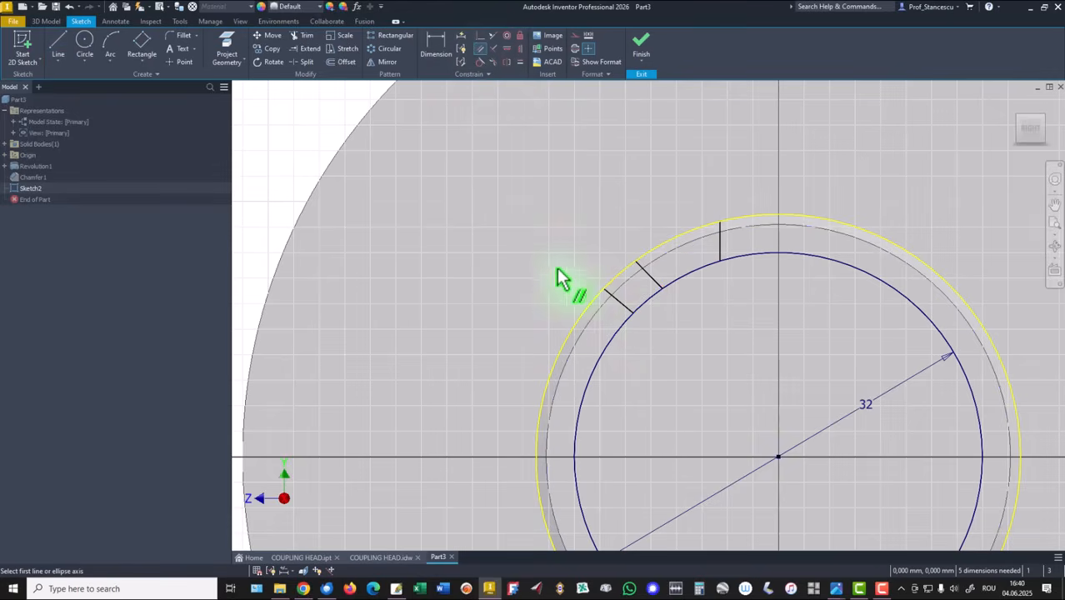
{"action": "left_click", "coordinate": [623, 303]}
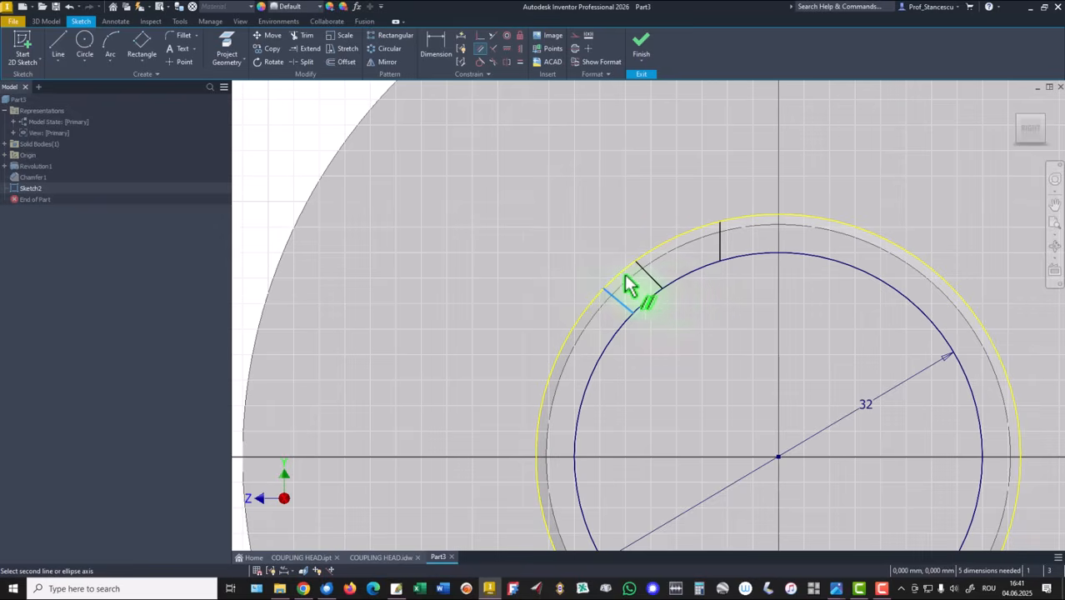
{"action": "right_click", "coordinate": [484, 205]}
{"action": "left_click", "coordinate": [510, 207]}
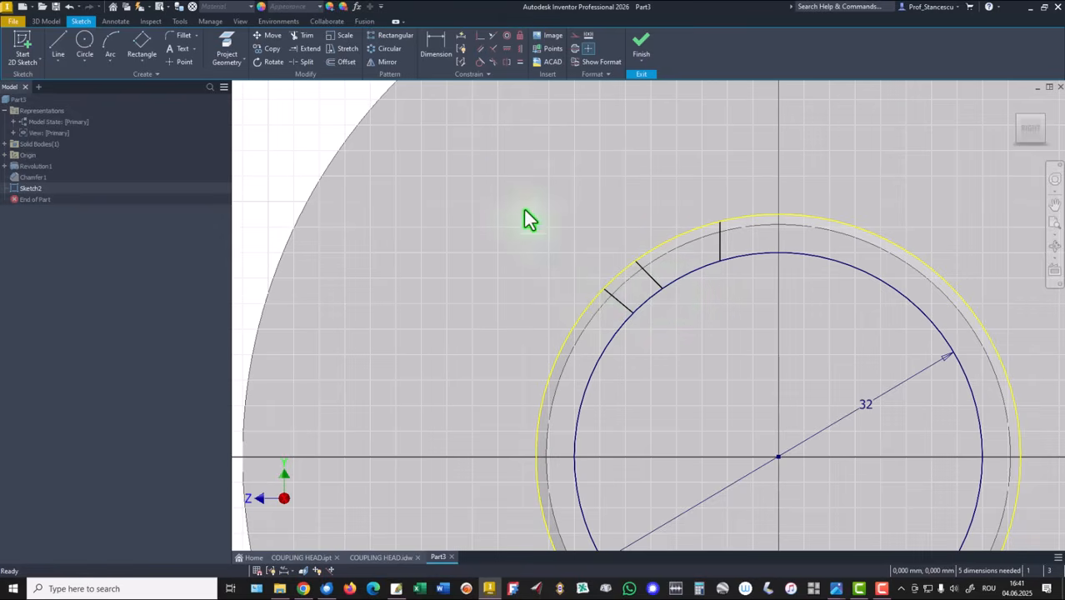
Step: Convert the lower slanted line to construction geometry and constrain it coincident with the sketch origin
{"action": "left_click", "coordinate": [621, 310]}
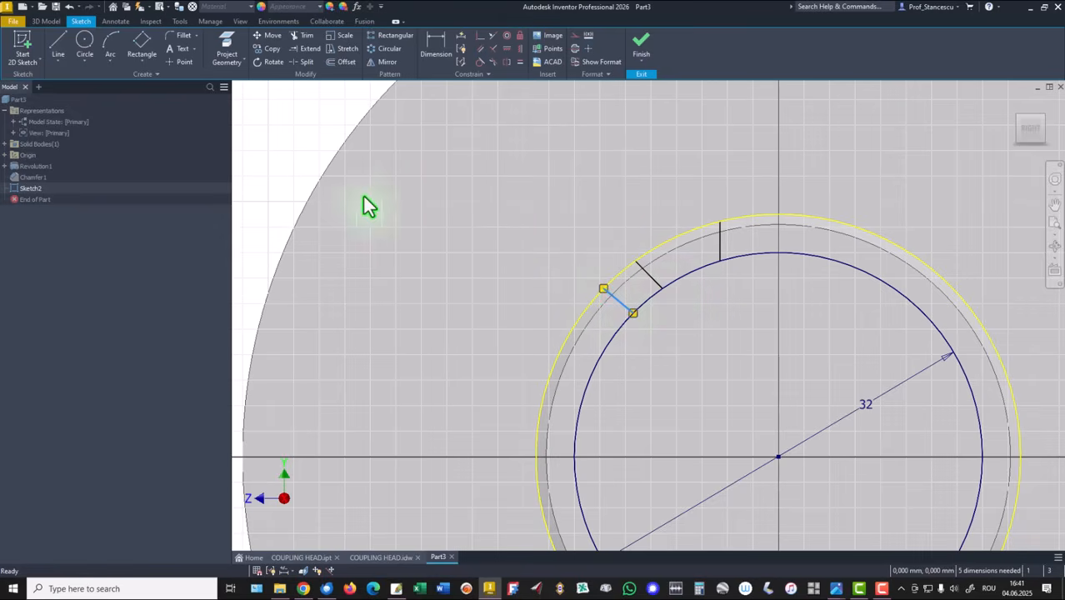
{"action": "right_click", "coordinate": [291, 116]}
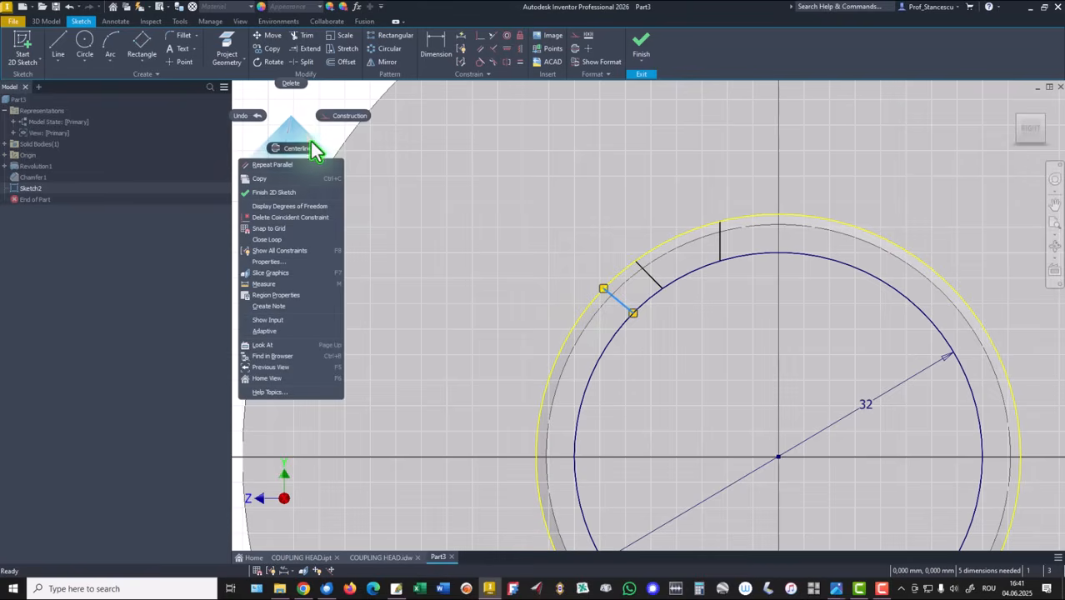
{"action": "left_click", "coordinate": [338, 118]}
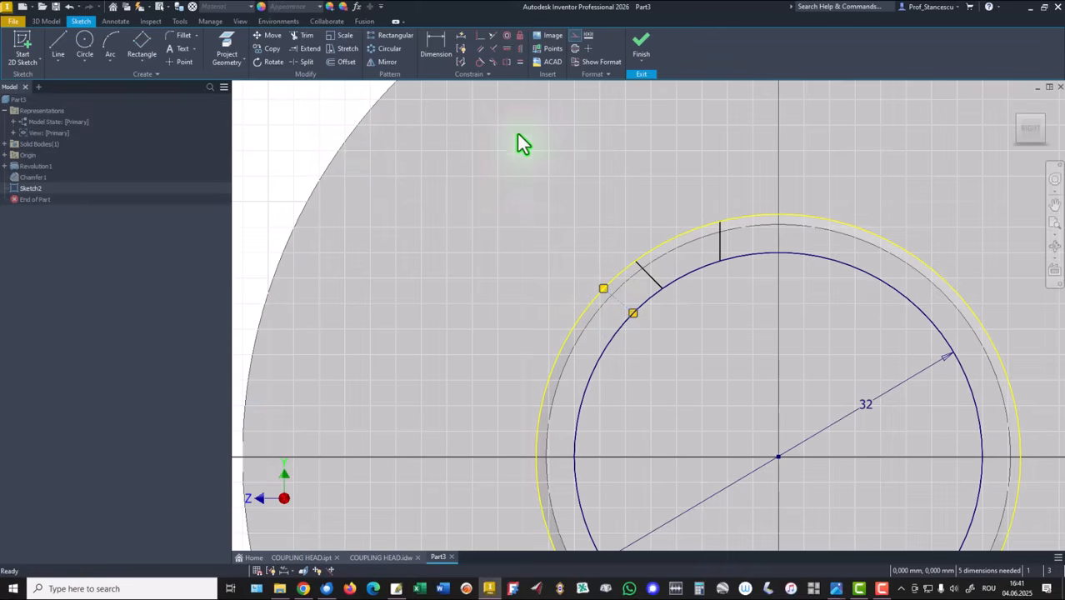
{"action": "left_click", "coordinate": [481, 36]}
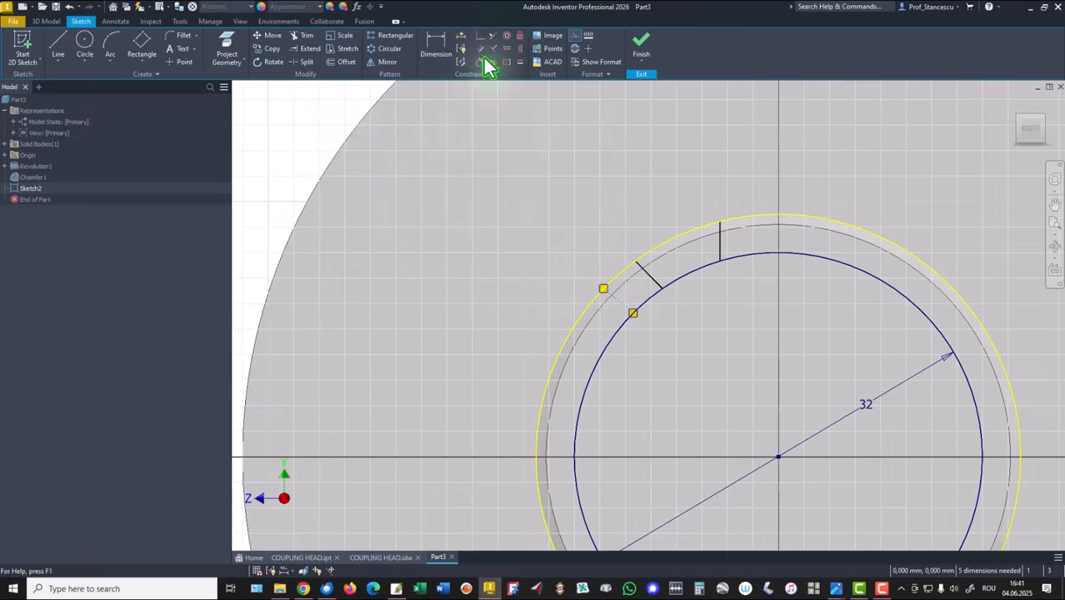
{"action": "left_click", "coordinate": [626, 308]}
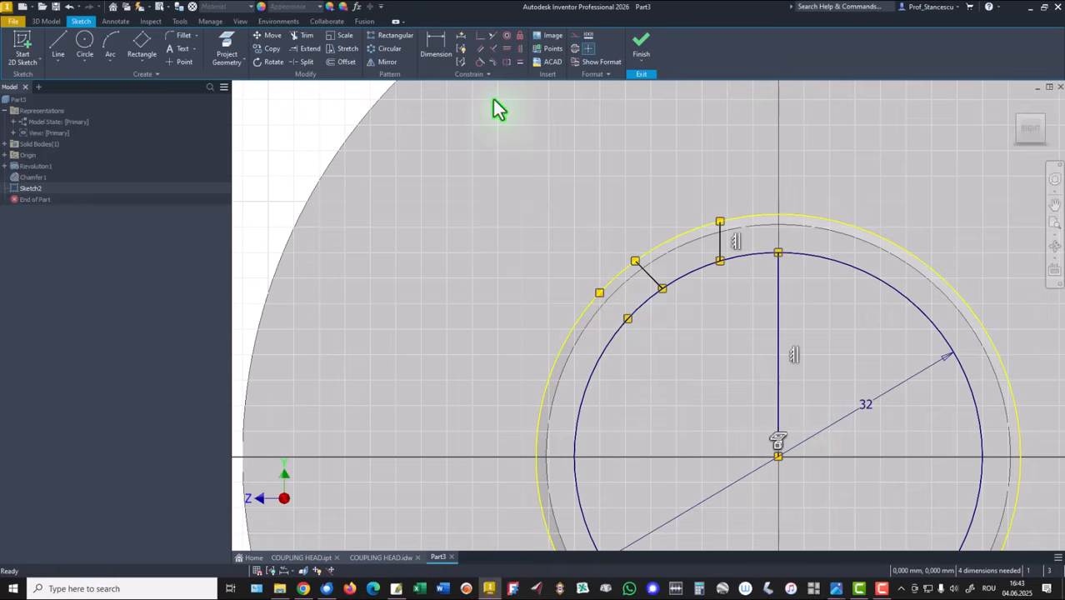
Step: Make the two slanted lines parallel and dimension the distance between them as 3 mm
{"action": "left_click", "coordinate": [481, 49]}
{"action": "left_click", "coordinate": [618, 311]}
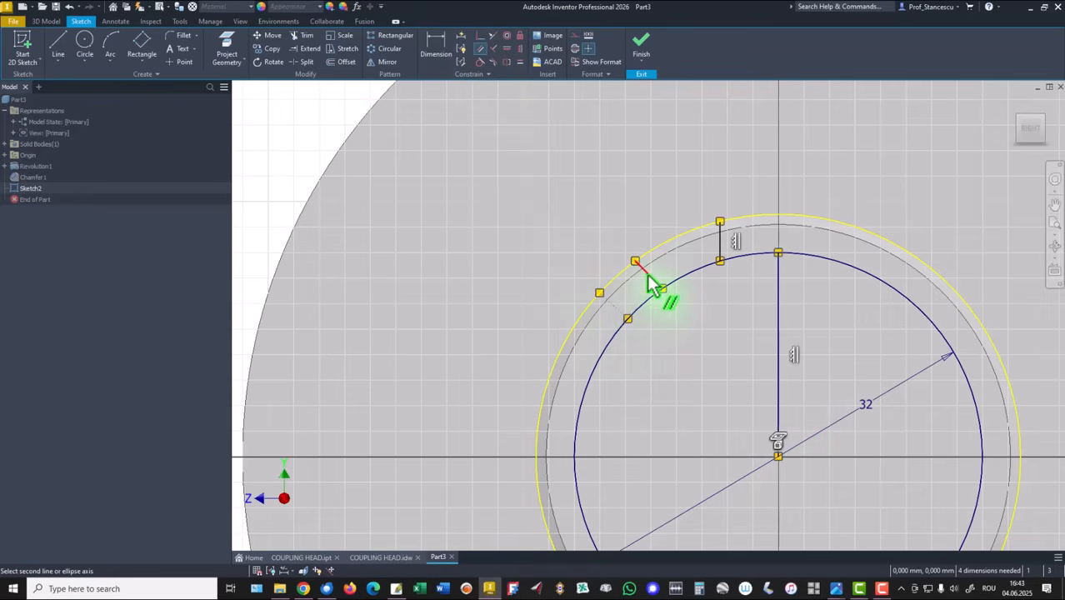
{"action": "left_click", "coordinate": [654, 281]}
{"action": "left_click", "coordinate": [434, 48]}
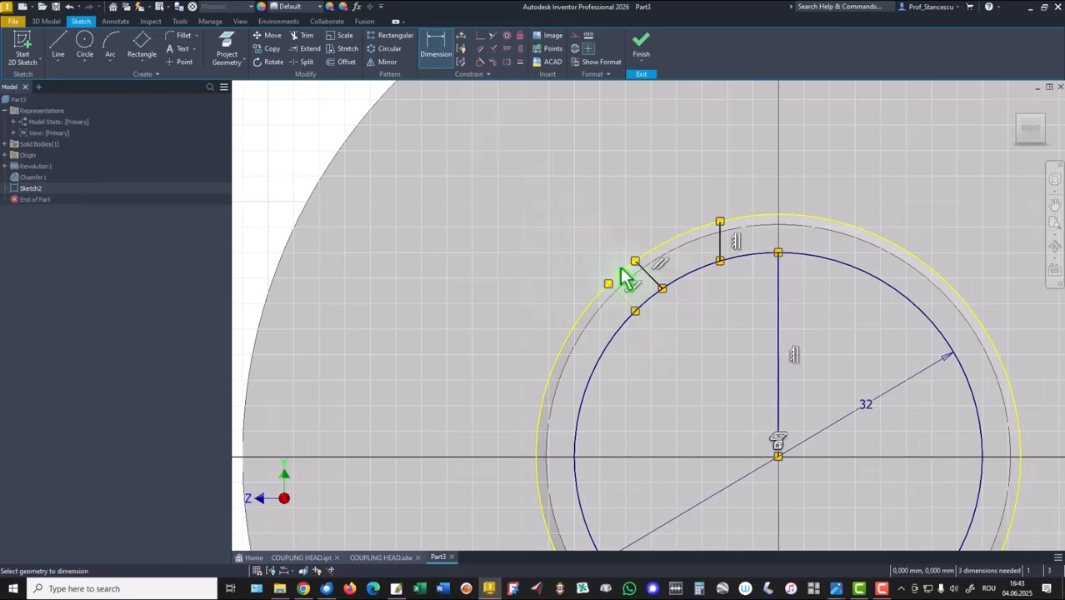
{"action": "left_click", "coordinate": [655, 284]}
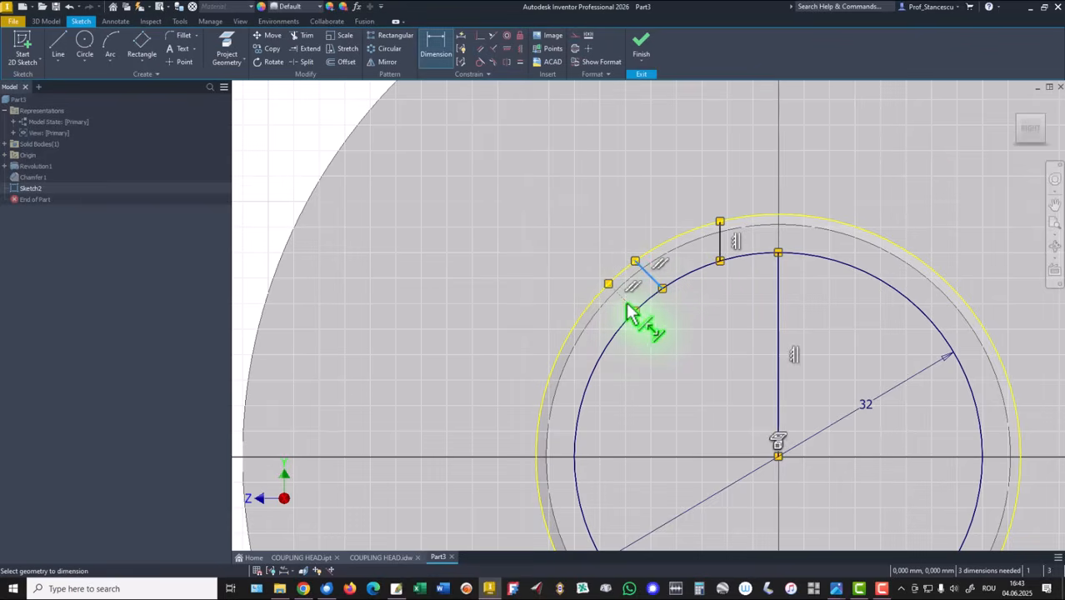
{"action": "left_click", "coordinate": [583, 239]}
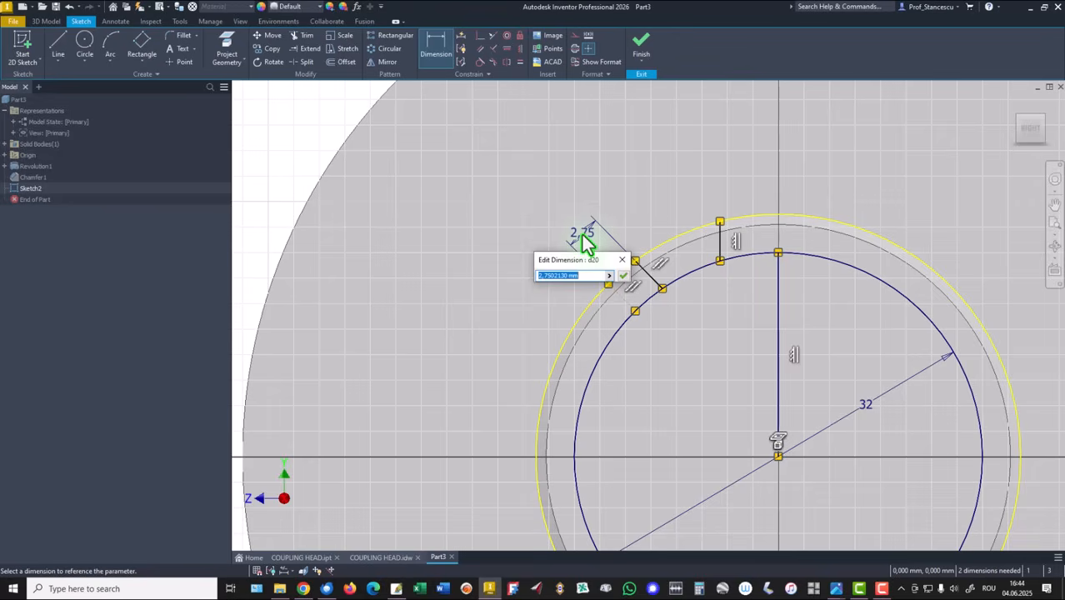
{"action": "key", "text": "Return"}
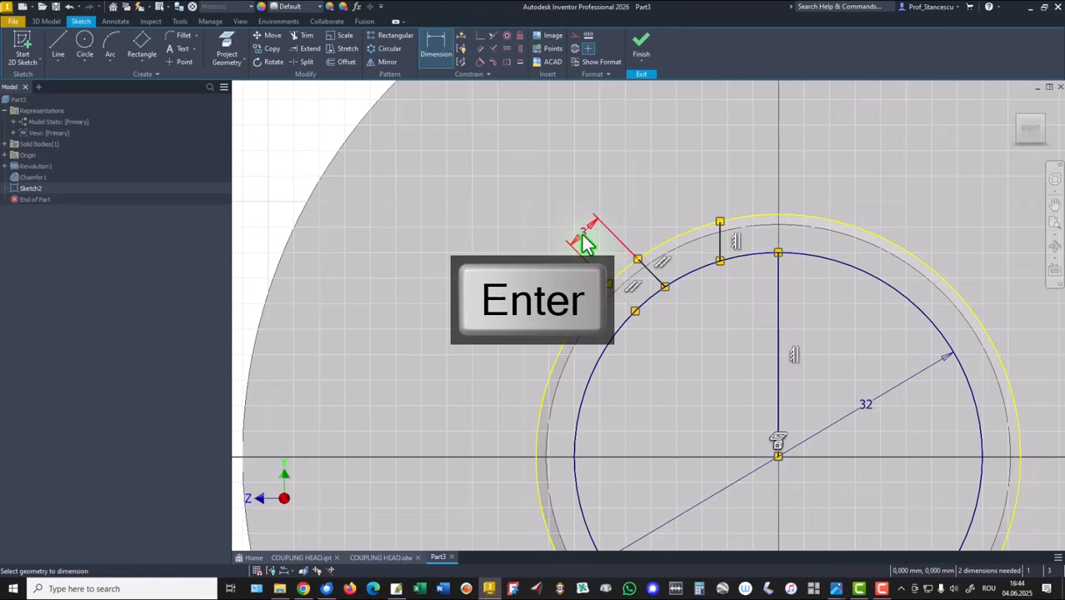
Step: Dimension the short vertical line from the vertical centre line, linking its value to the 3 mm dimension (d20)
{"action": "left_click", "coordinate": [722, 243]}
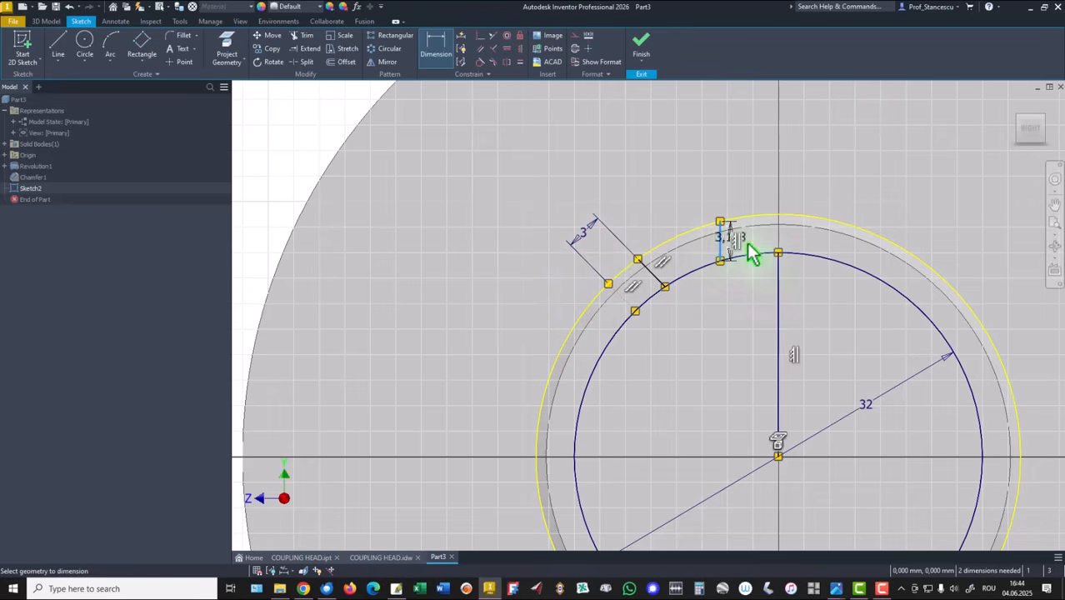
{"action": "left_click", "coordinate": [780, 284]}
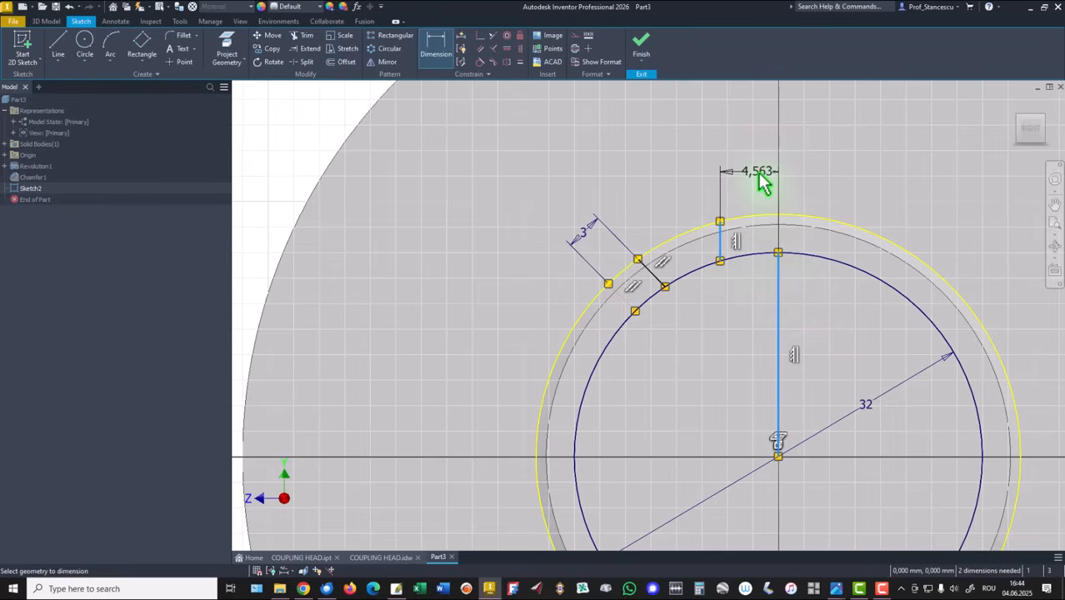
{"action": "left_click", "coordinate": [761, 183]}
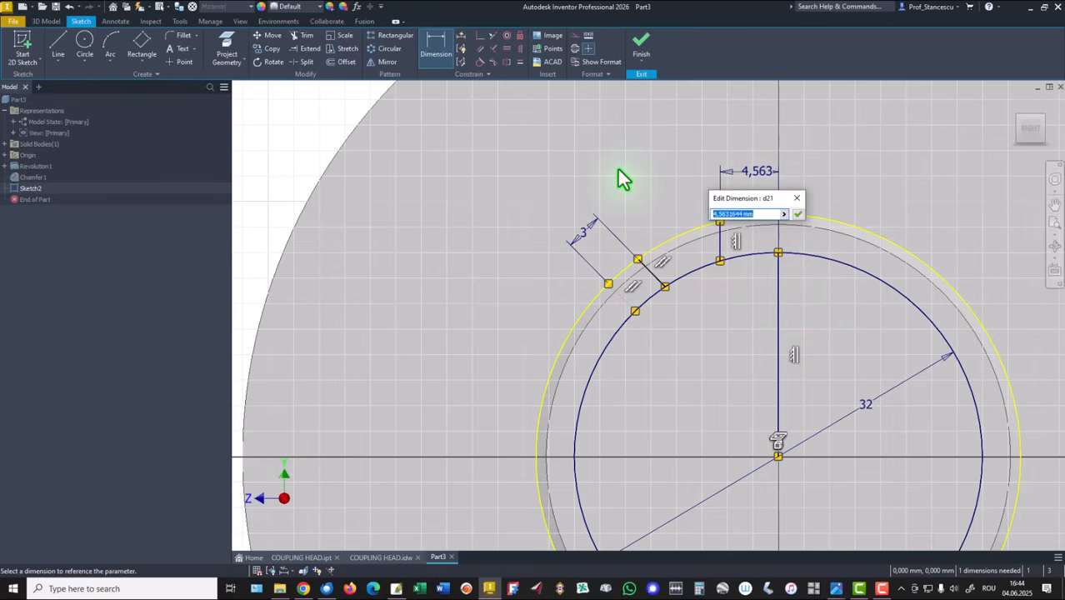
{"action": "left_click", "coordinate": [589, 247]}
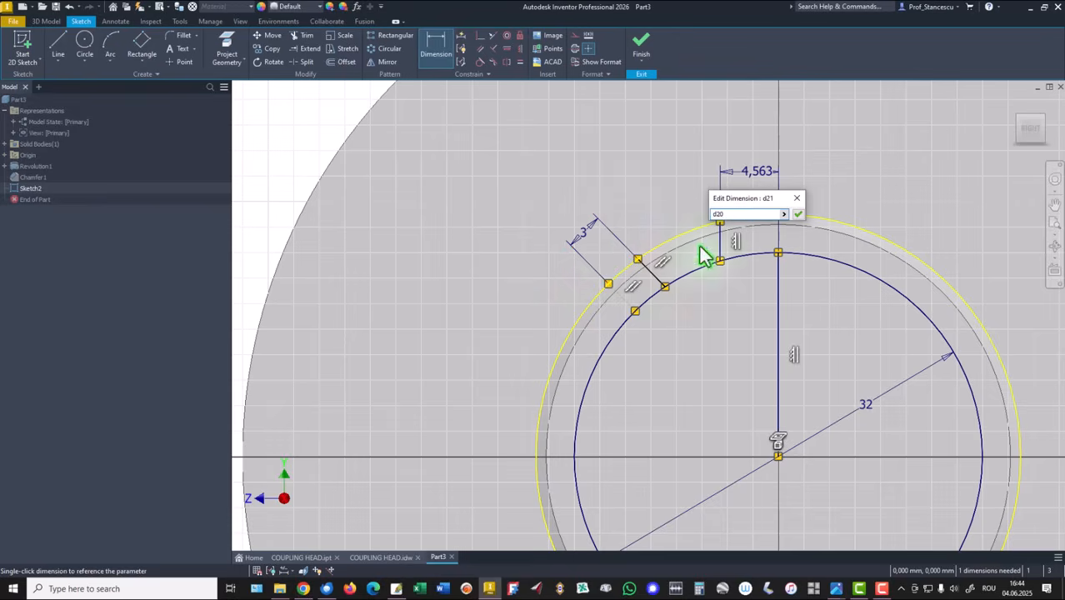
{"action": "left_click", "coordinate": [798, 216]}
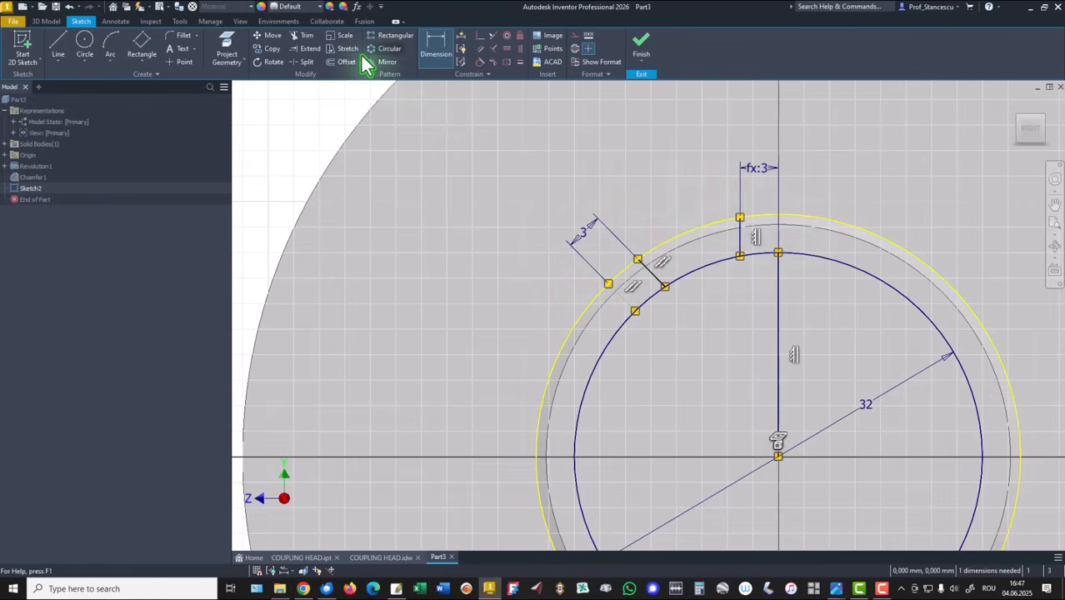
Step: Trim the 32 mm circle's arcs beyond the spline groove's two side lines and finish the sketch
{"action": "left_click", "coordinate": [306, 41]}
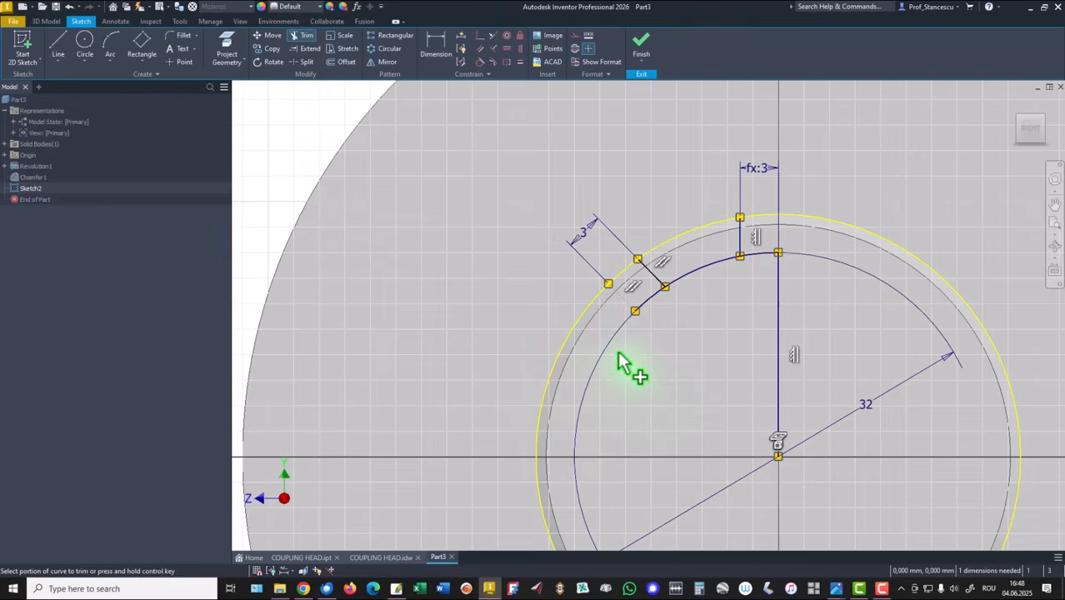
{"action": "left_click", "coordinate": [650, 301]}
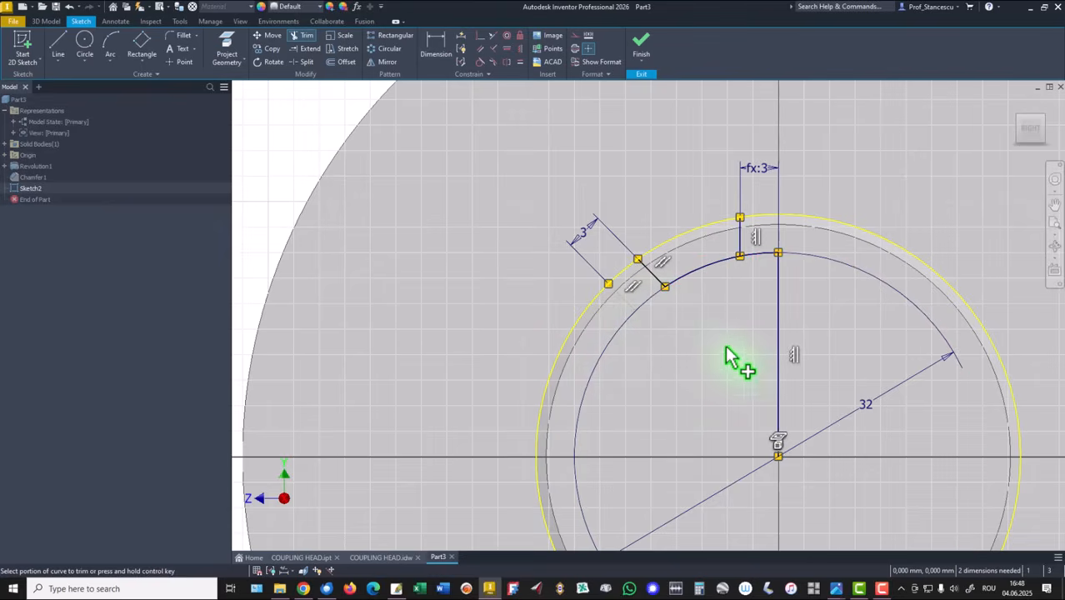
{"action": "left_click", "coordinate": [762, 258]}
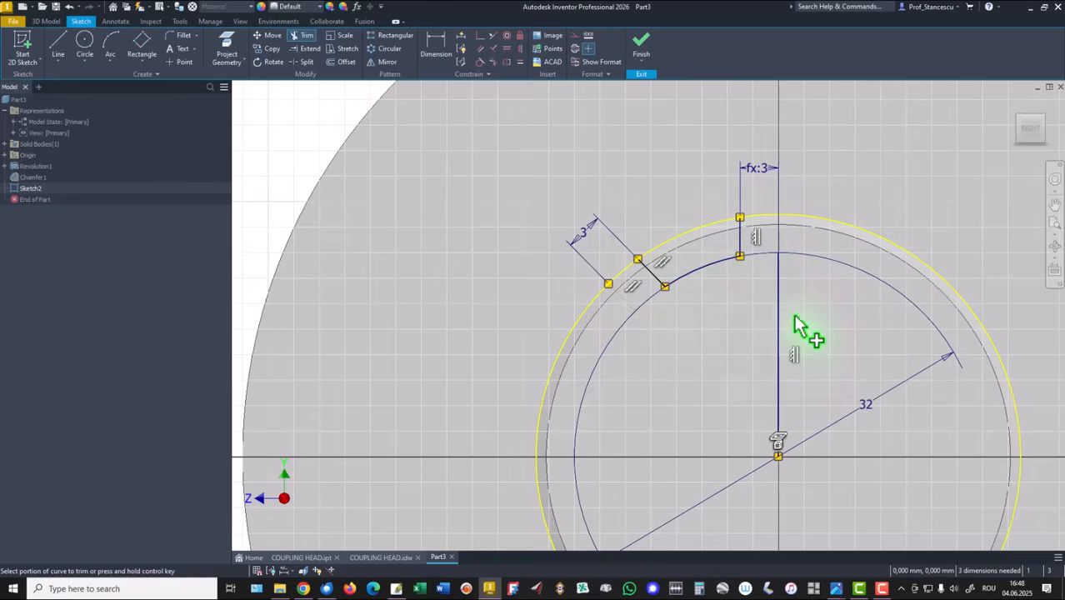
{"action": "right_click", "coordinate": [676, 372]}
{"action": "left_click", "coordinate": [708, 370]}
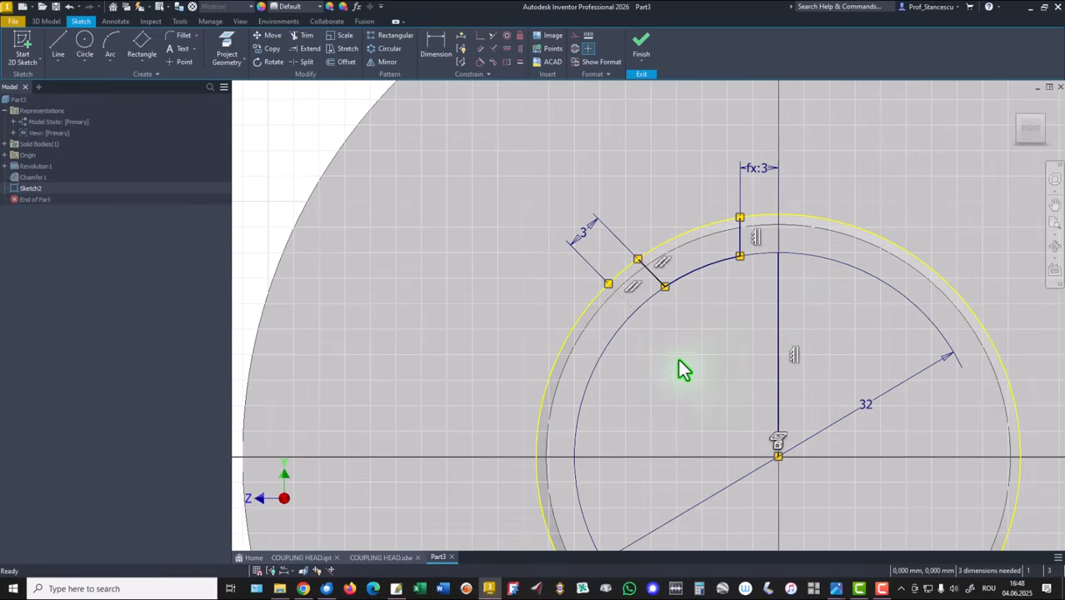
{"action": "left_click", "coordinate": [637, 43]}
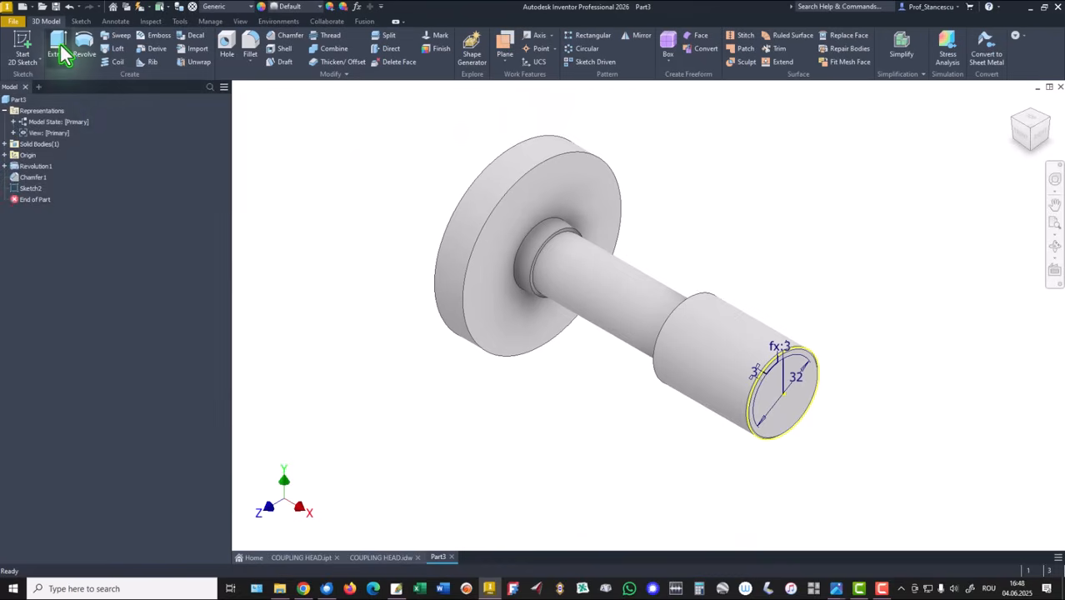
Step: Extrude the groove profile as a cut from the shaft's end face up to the shoulder face at the far end of the 38 mm section
{"action": "left_click", "coordinate": [59, 46]}
{"action": "scroll", "coordinate": [785, 392], "scroll_direction": "up", "scroll_amount": 5}
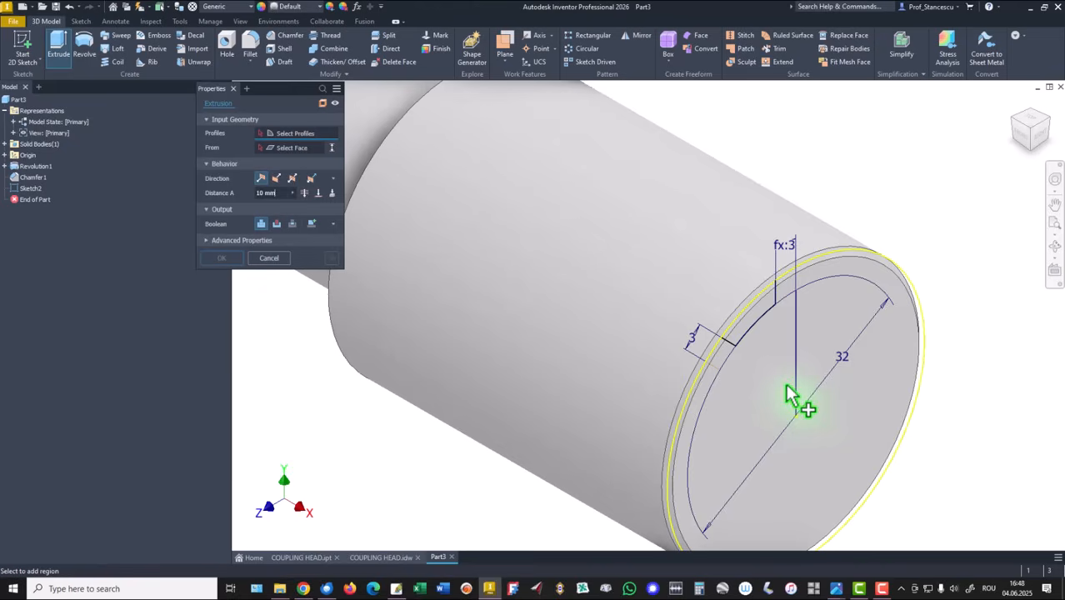
{"action": "left_click", "coordinate": [747, 333]}
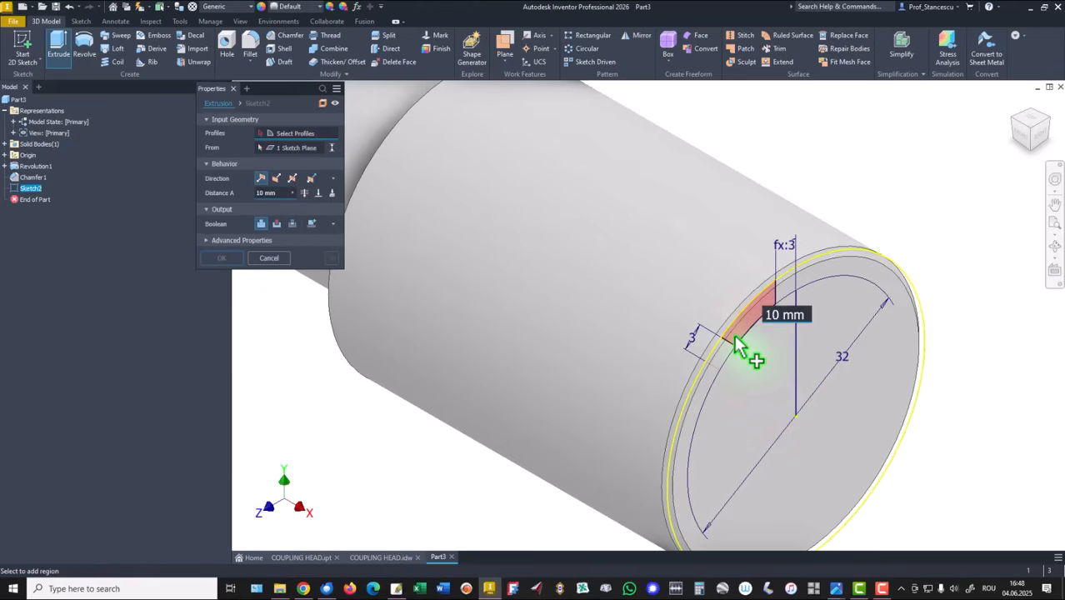
{"action": "left_click", "coordinate": [276, 225]}
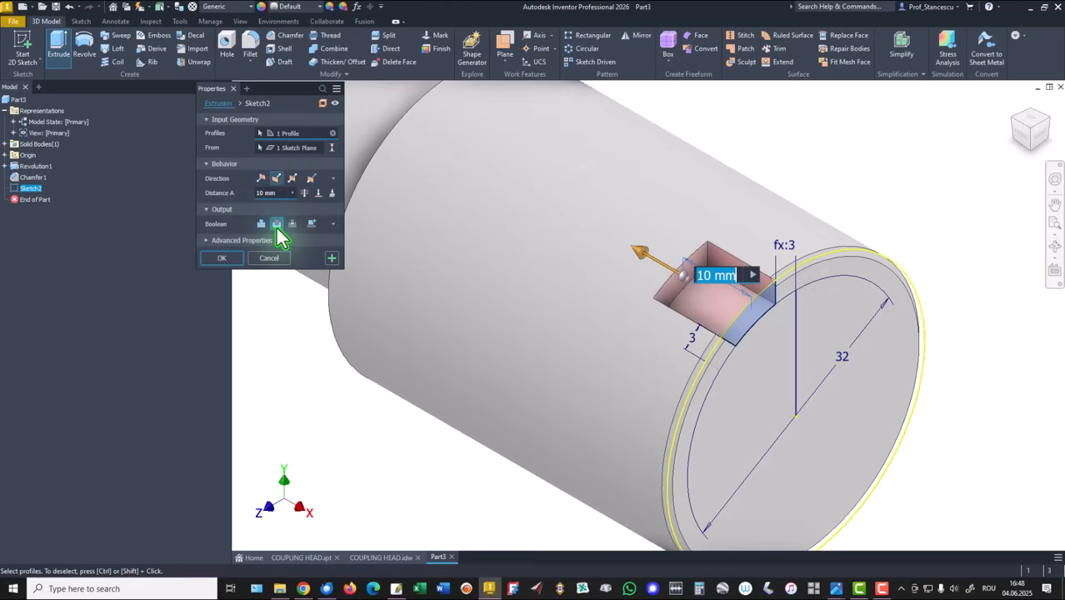
{"action": "left_click", "coordinate": [318, 193]}
{"action": "scroll", "coordinate": [512, 304], "scroll_direction": "up", "scroll_amount": 3}
{"action": "scroll", "coordinate": [512, 304], "scroll_direction": "down", "scroll_amount": 2}
{"action": "middle_click_drag", "start_coordinate": [513, 305], "coordinate": [846, 324], "text": "shift"}
{"action": "left_click", "coordinate": [827, 319]}
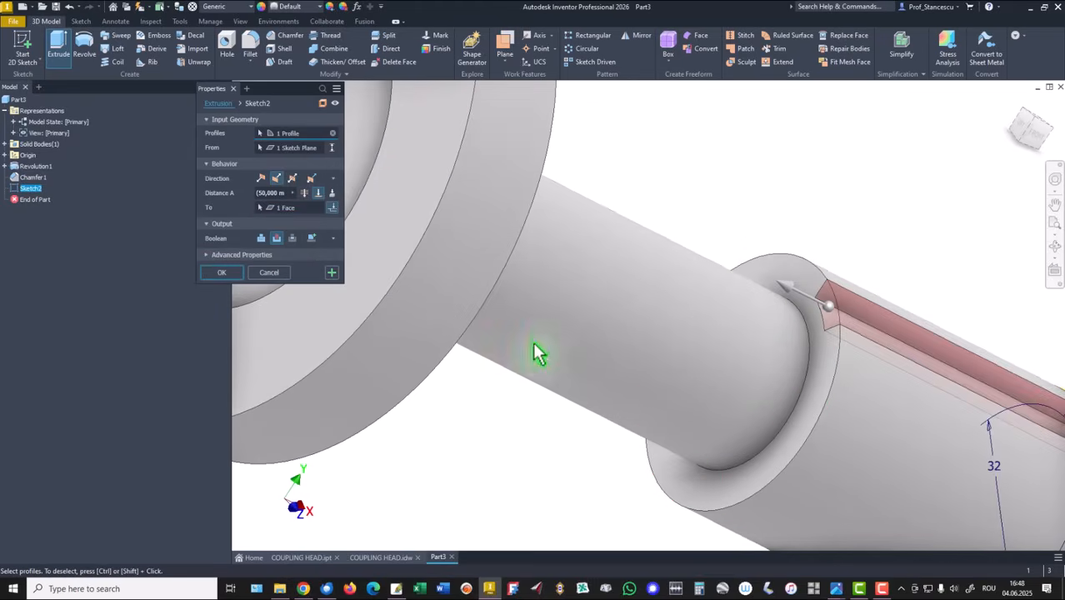
{"action": "left_click", "coordinate": [223, 274]}
Step: Create a circular pattern of the groove cut around the shaft's axis with 8 occurrences over 360 degrees
{"action": "scroll", "coordinate": [246, 291], "scroll_direction": "down", "scroll_amount": 3}
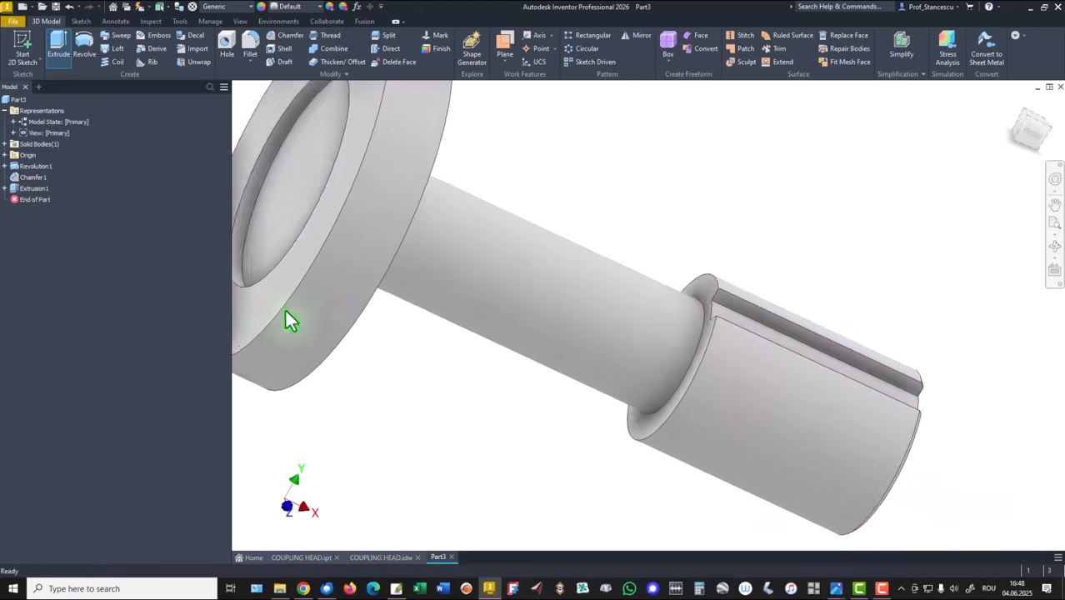
{"action": "middle_click_drag", "start_coordinate": [284, 308], "coordinate": [820, 335], "text": "shift"}
{"action": "key", "text": "F6"}
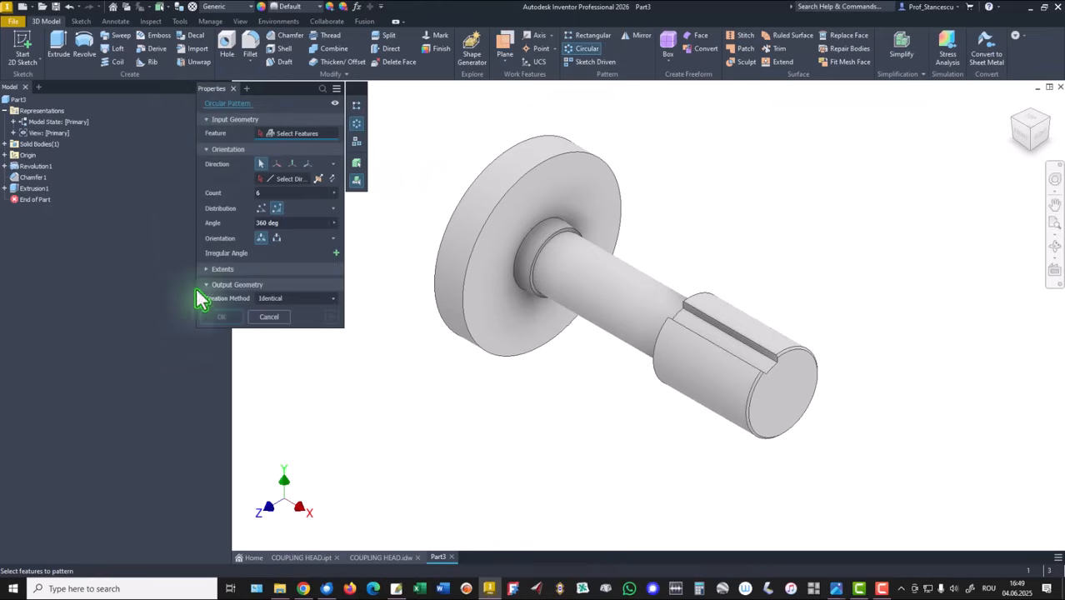
{"action": "left_click", "coordinate": [23, 190]}
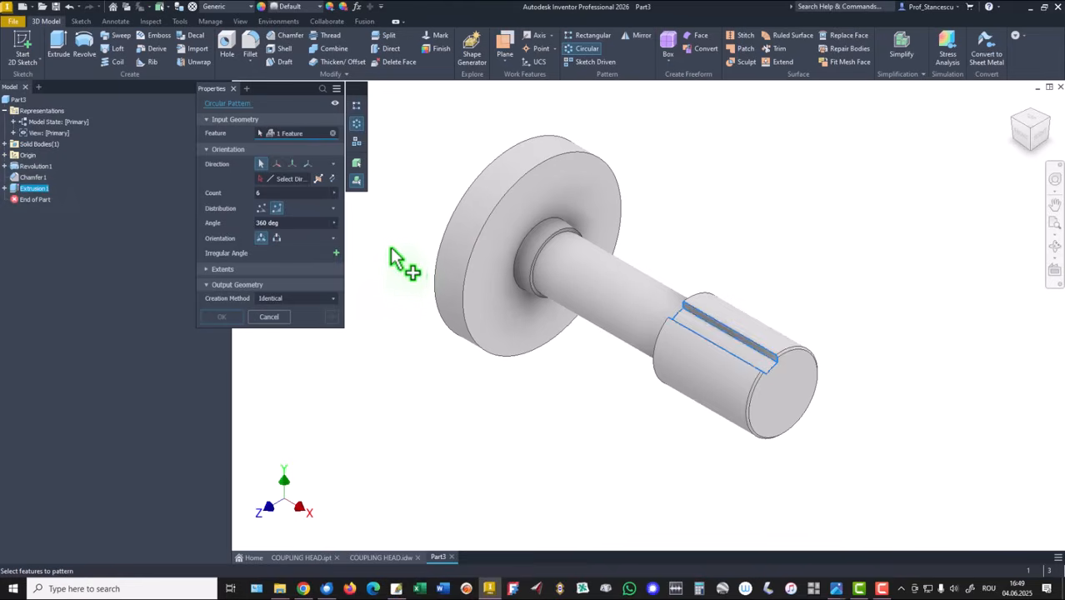
{"action": "left_click", "coordinate": [287, 182]}
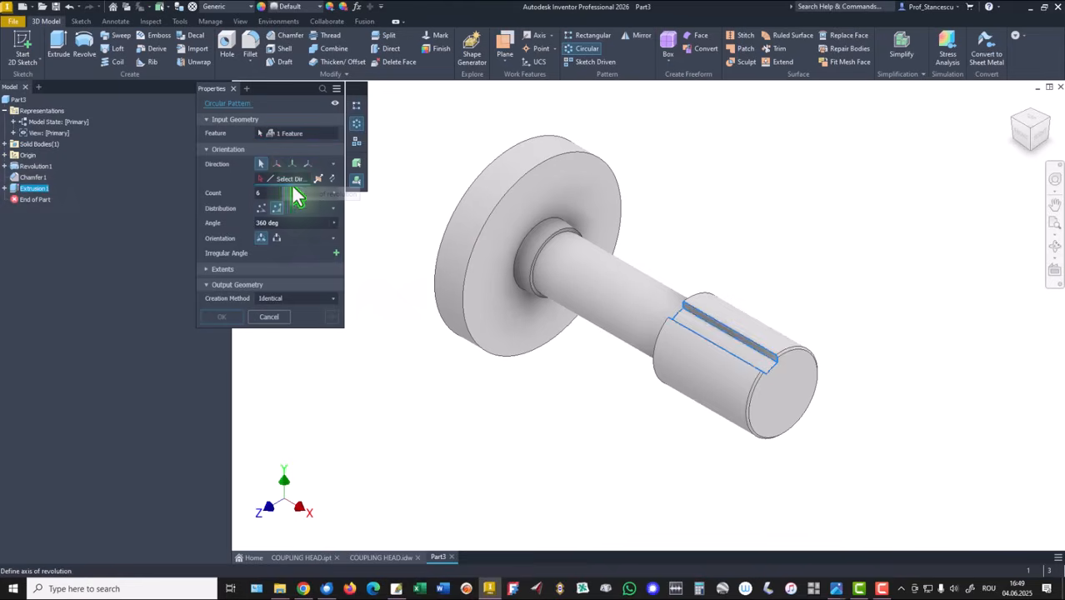
{"action": "left_click", "coordinate": [586, 304]}
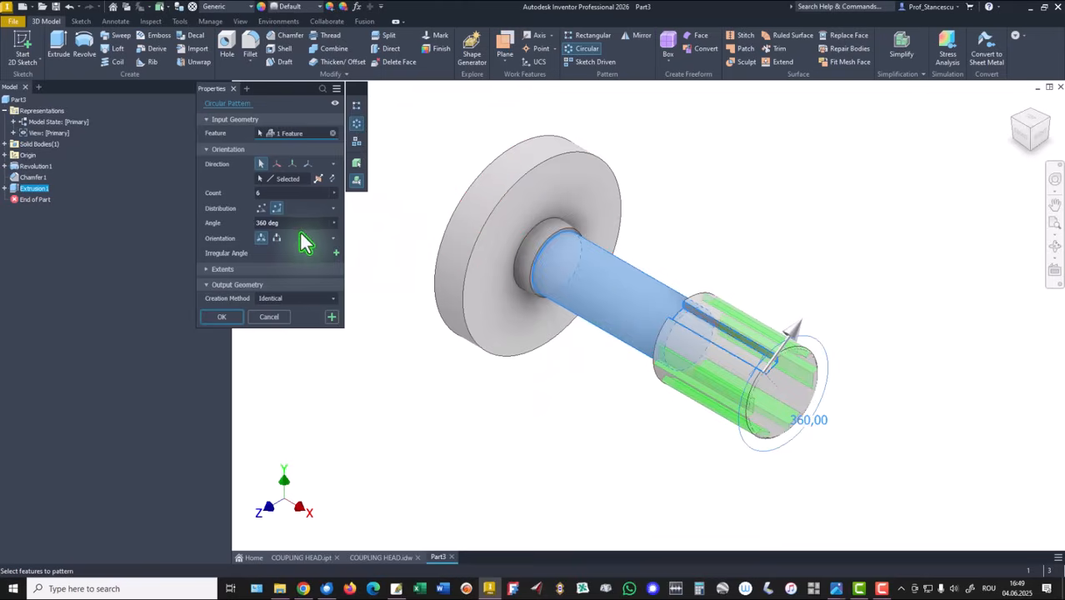
{"action": "left_click", "coordinate": [285, 193]}
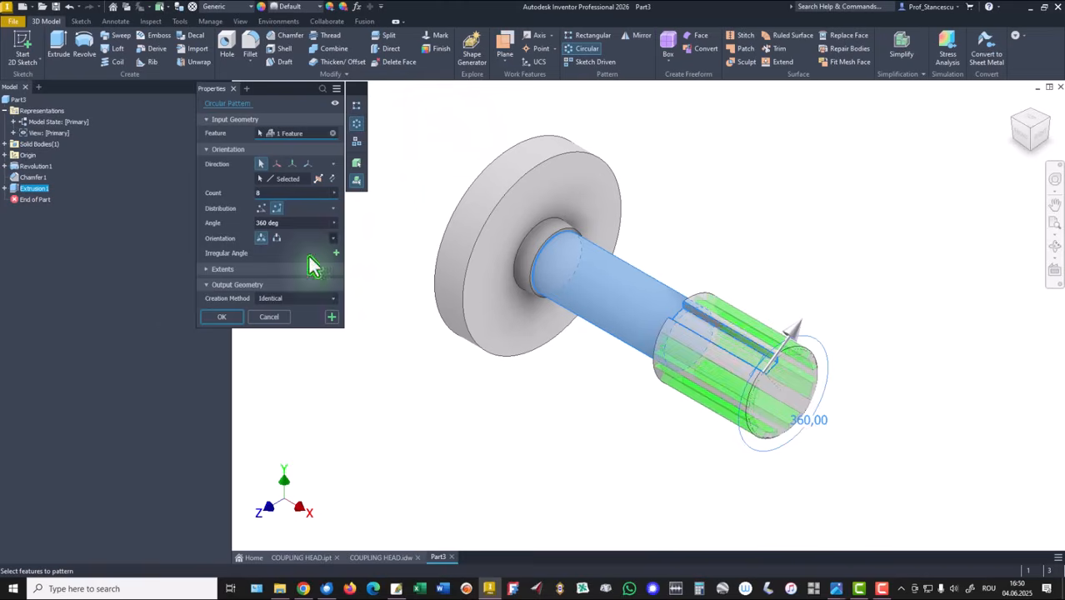
{"action": "left_click", "coordinate": [220, 318]}
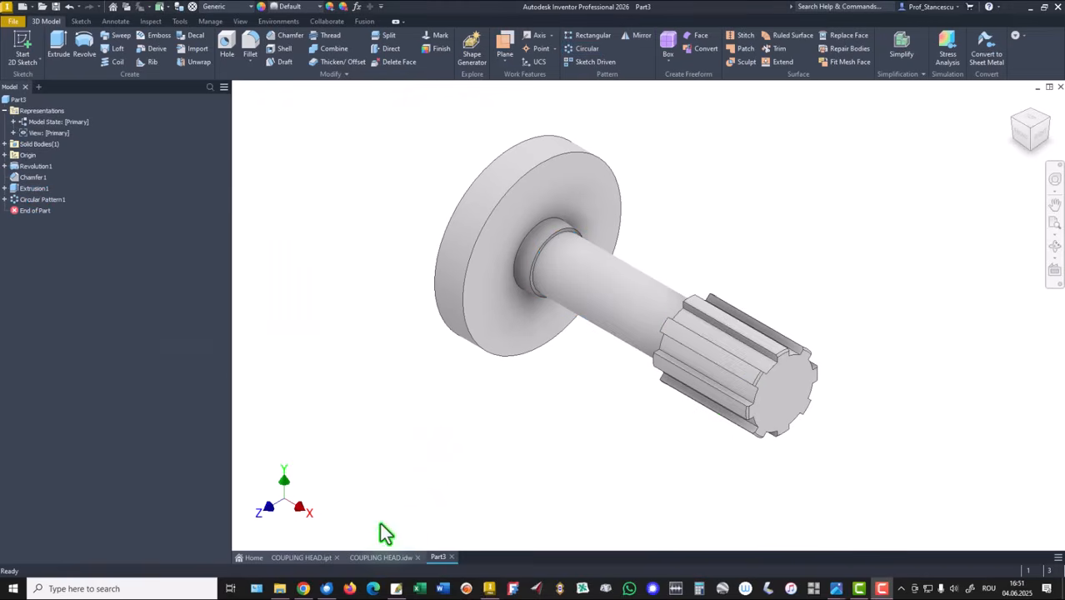
Step: Check the groove details in the coupling head drawing, then reopen the revolved body's profile sketch in the part for editing
{"action": "left_click", "coordinate": [377, 557]}
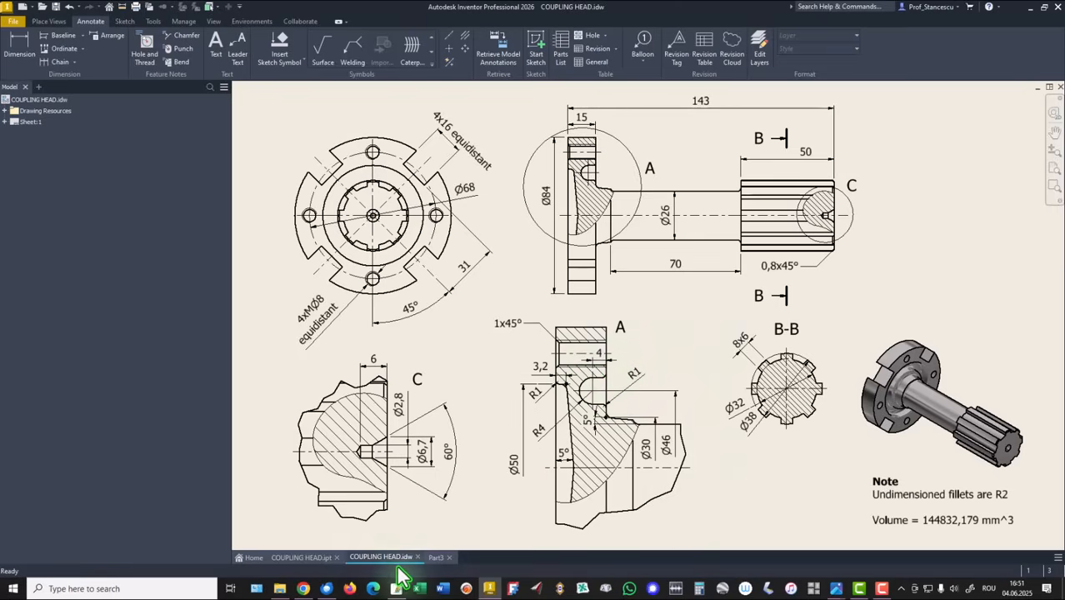
{"action": "left_click", "coordinate": [436, 557]}
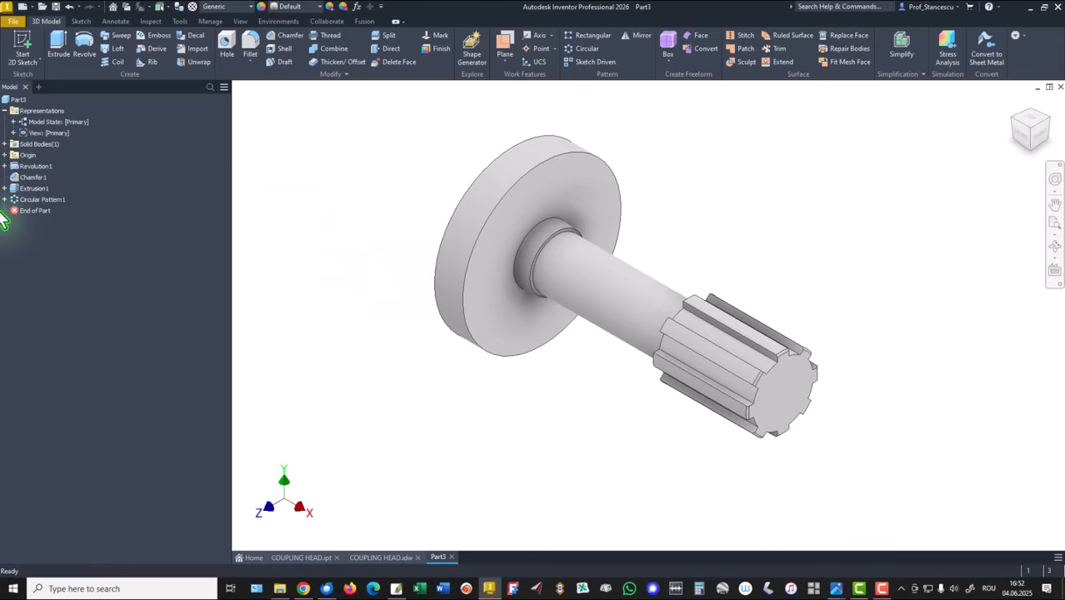
{"action": "left_click", "coordinate": [5, 166]}
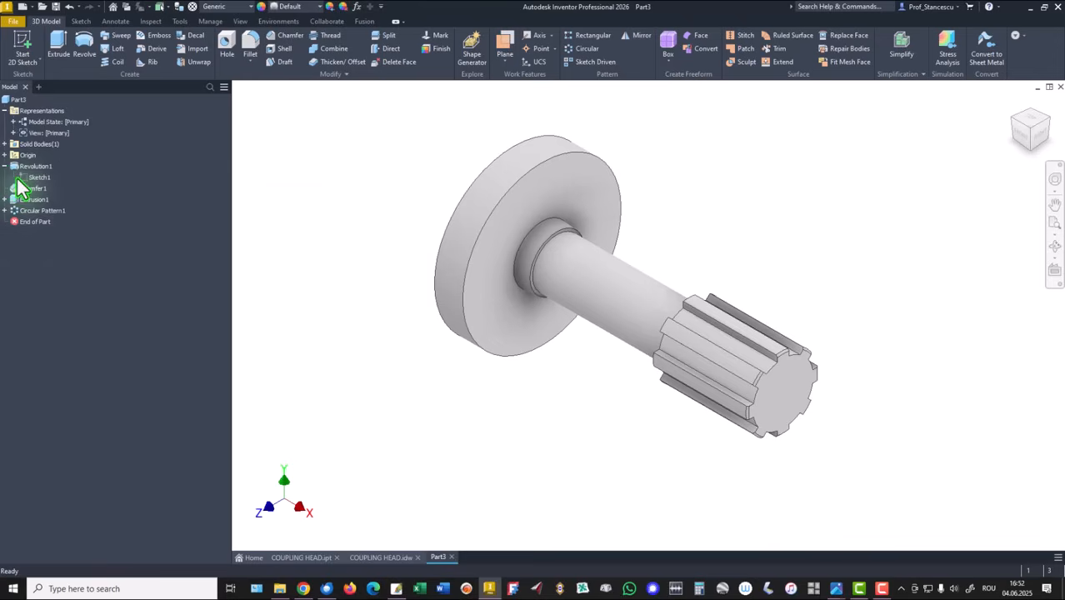
{"action": "double_click", "coordinate": [25, 179]}
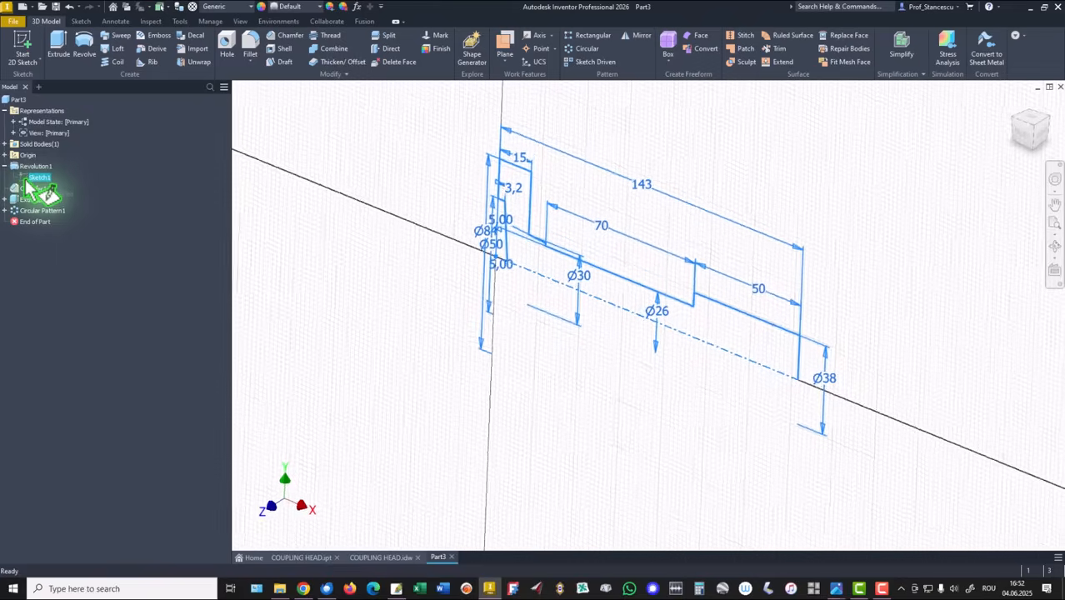
{"action": "scroll", "coordinate": [518, 289], "scroll_direction": "up", "scroll_amount": 3}
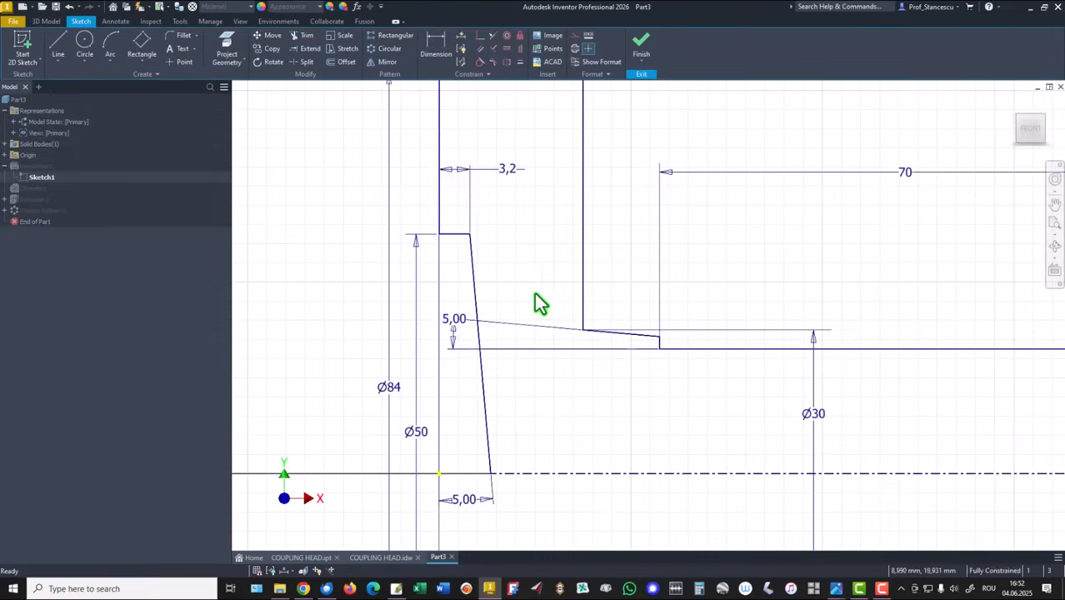
{"action": "middle_click_drag", "start_coordinate": [616, 250], "coordinate": [625, 414]}
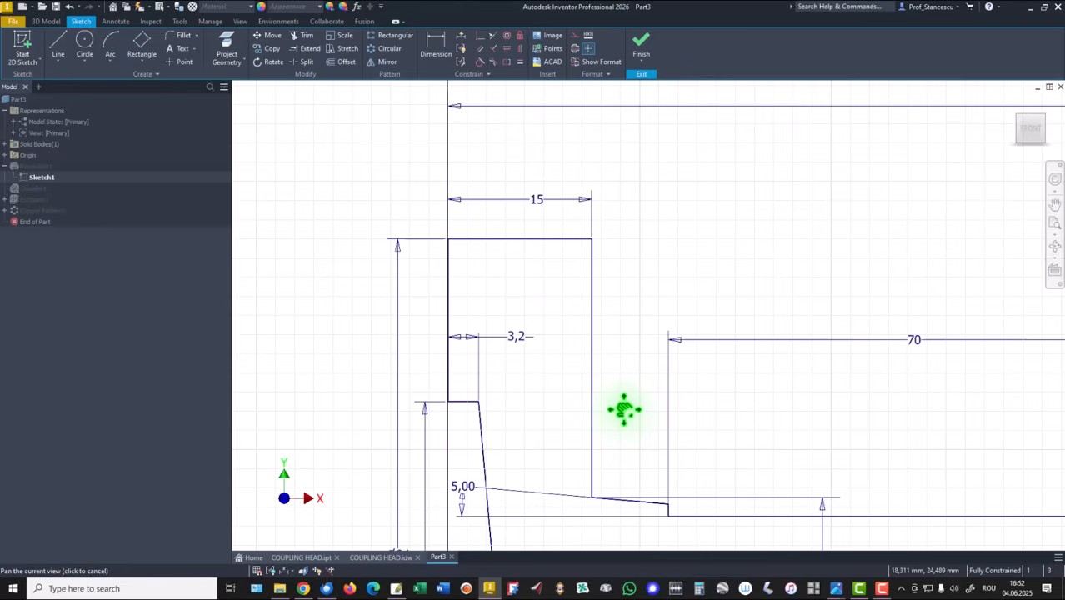
Step: Sketch a U-shaped groove into the flange from its shaft-side edge, with straight sides about 4.7 mm long and a tangent arc of about 3.4 mm radius
{"action": "left_click", "coordinate": [56, 43]}
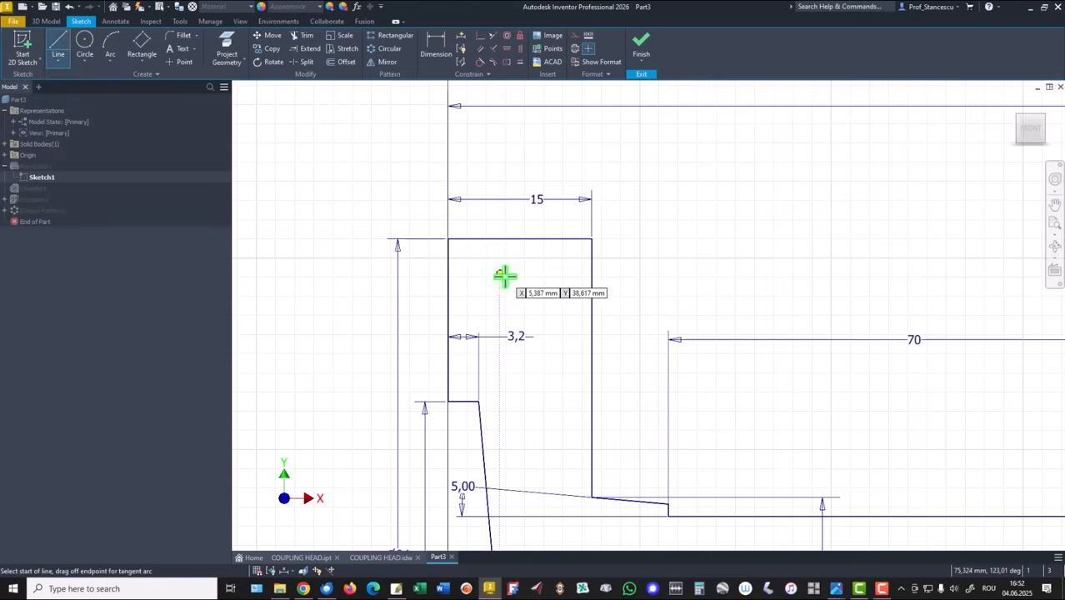
{"action": "left_click", "coordinate": [589, 357]}
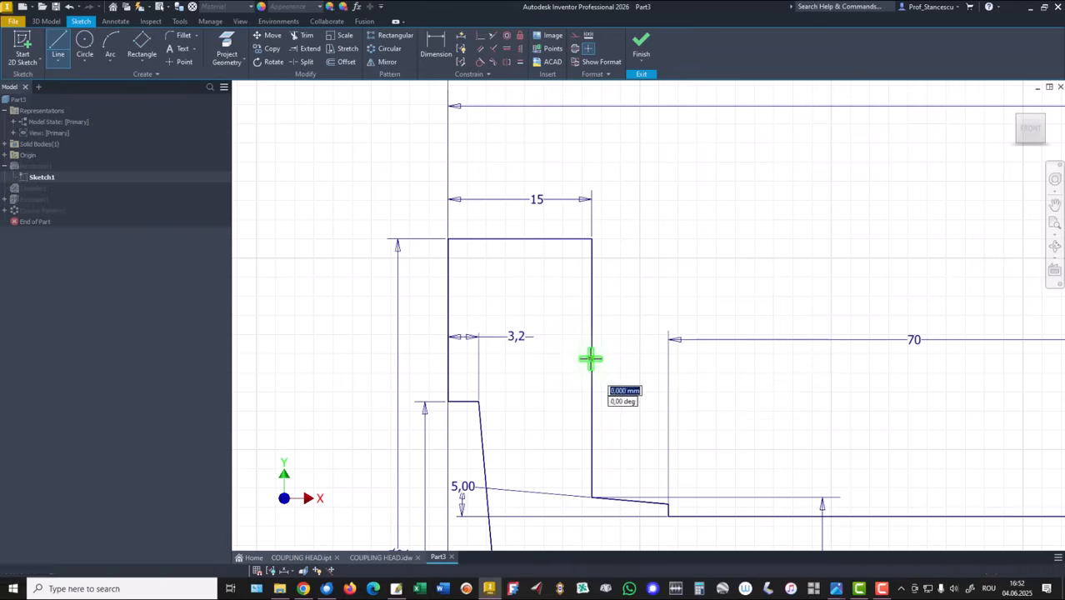
{"action": "left_click", "coordinate": [546, 359]}
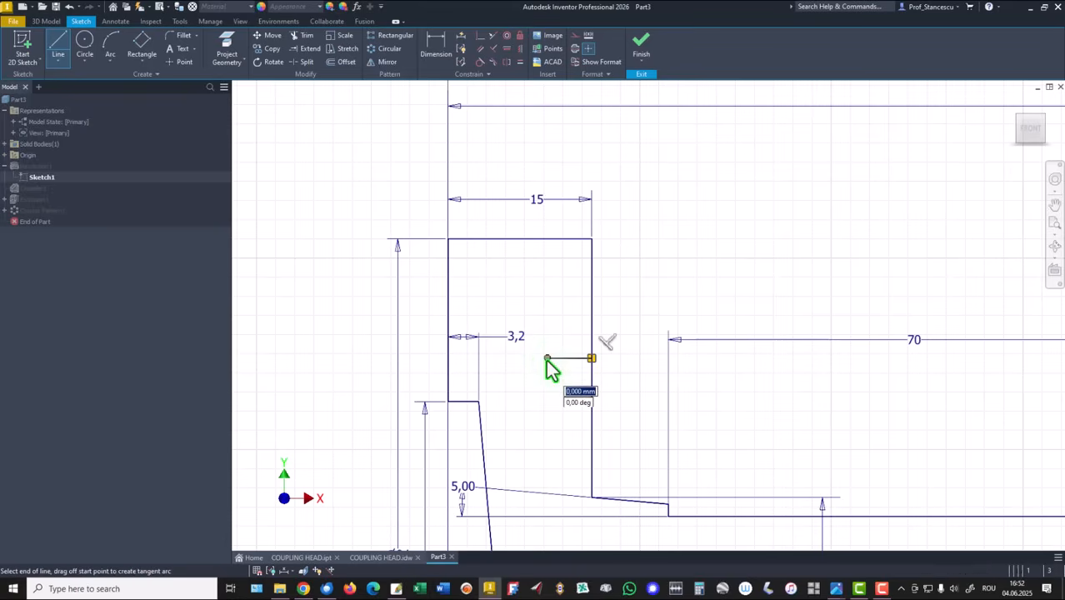
{"action": "left_click_drag", "start_coordinate": [542, 359], "coordinate": [547, 425]}
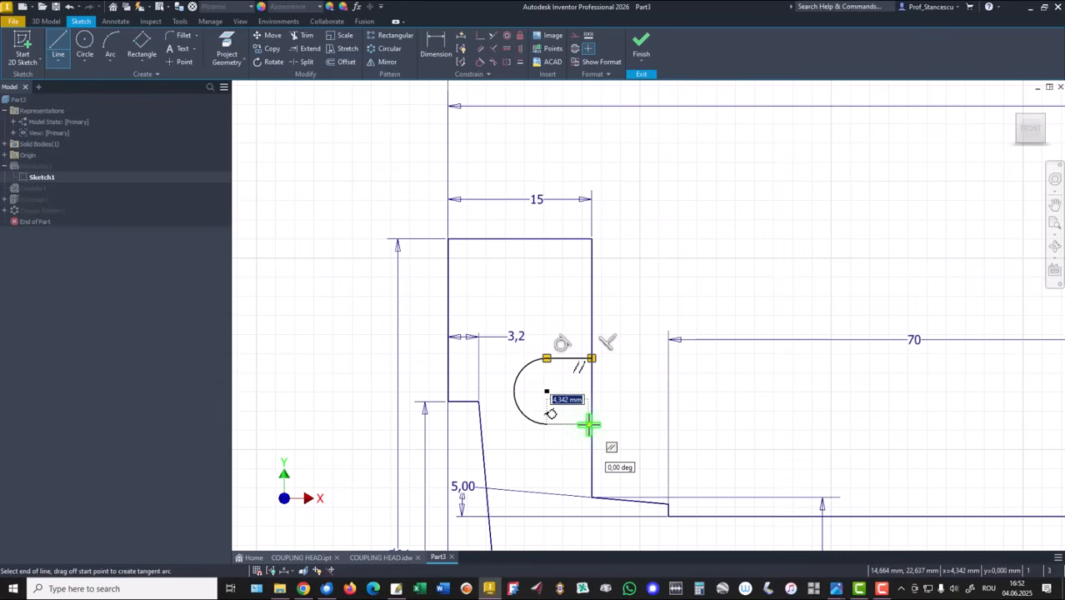
{"action": "left_click", "coordinate": [592, 425]}
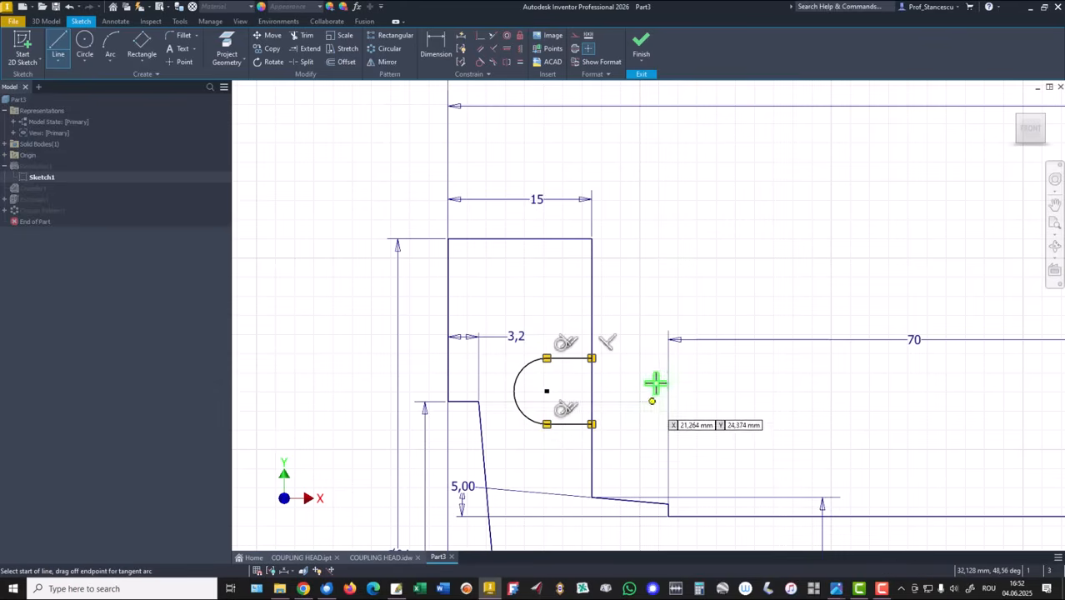
{"action": "right_click", "coordinate": [691, 247]}
{"action": "left_click", "coordinate": [735, 246]}
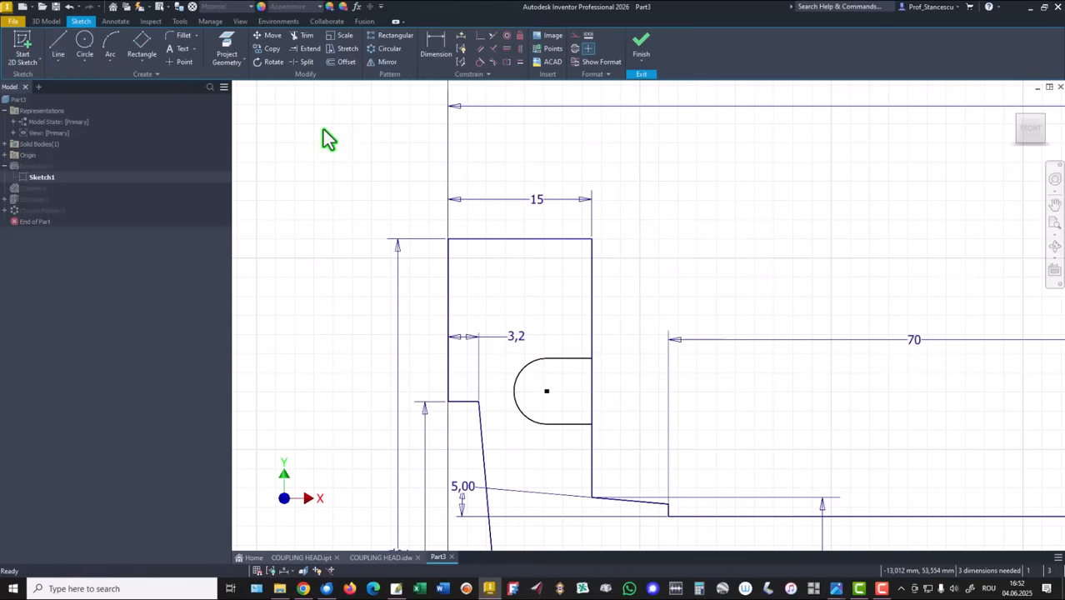
Step: Split the flange's shaft-side edge at both groove ends and convert the segment across the groove opening to construction
{"action": "left_click", "coordinate": [301, 62]}
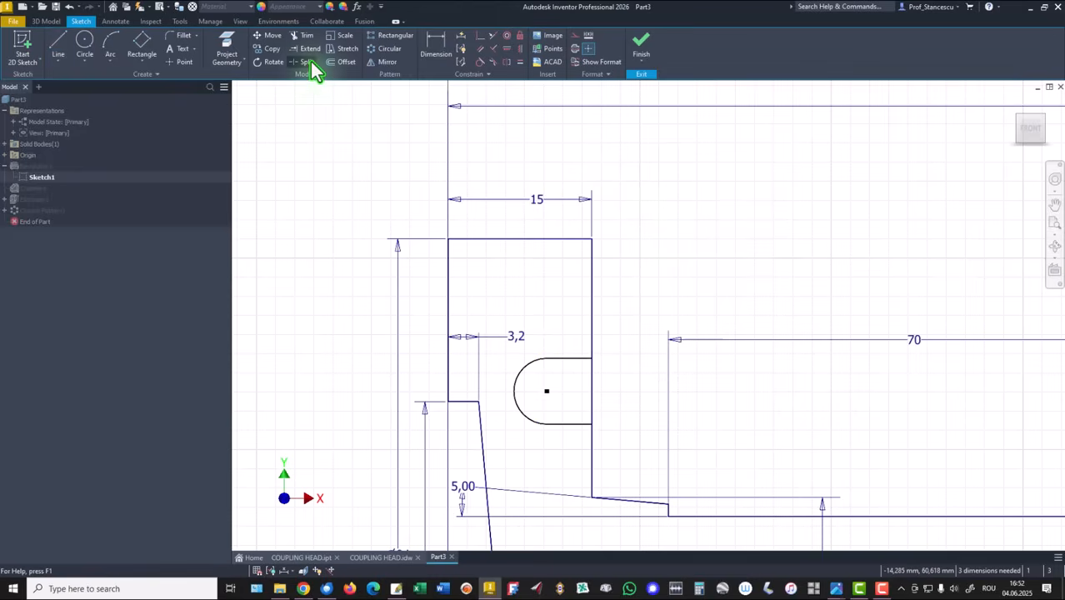
{"action": "left_click", "coordinate": [591, 381]}
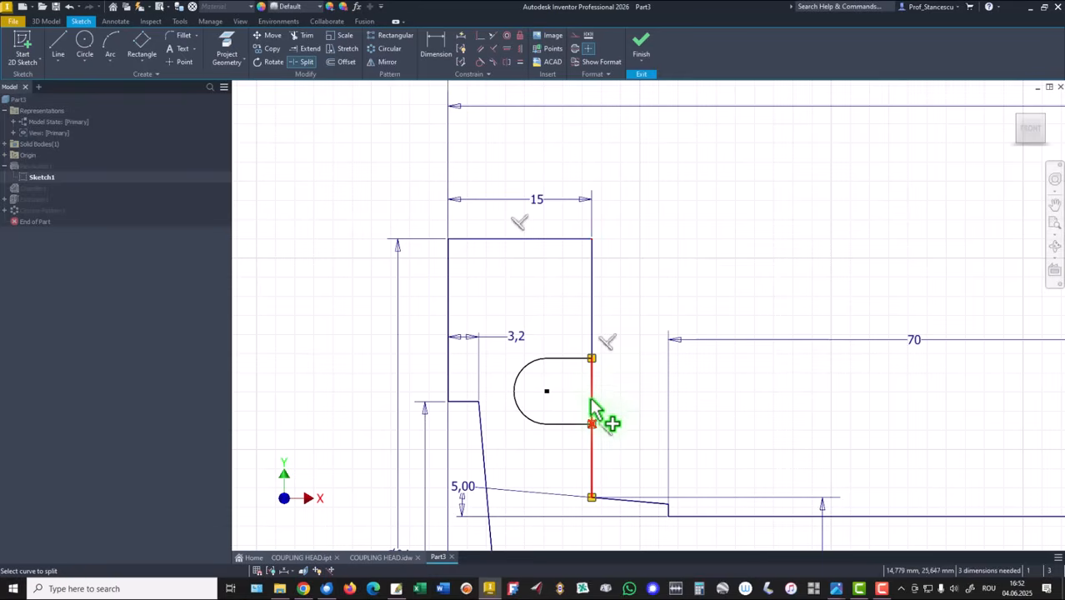
{"action": "left_click", "coordinate": [591, 424]}
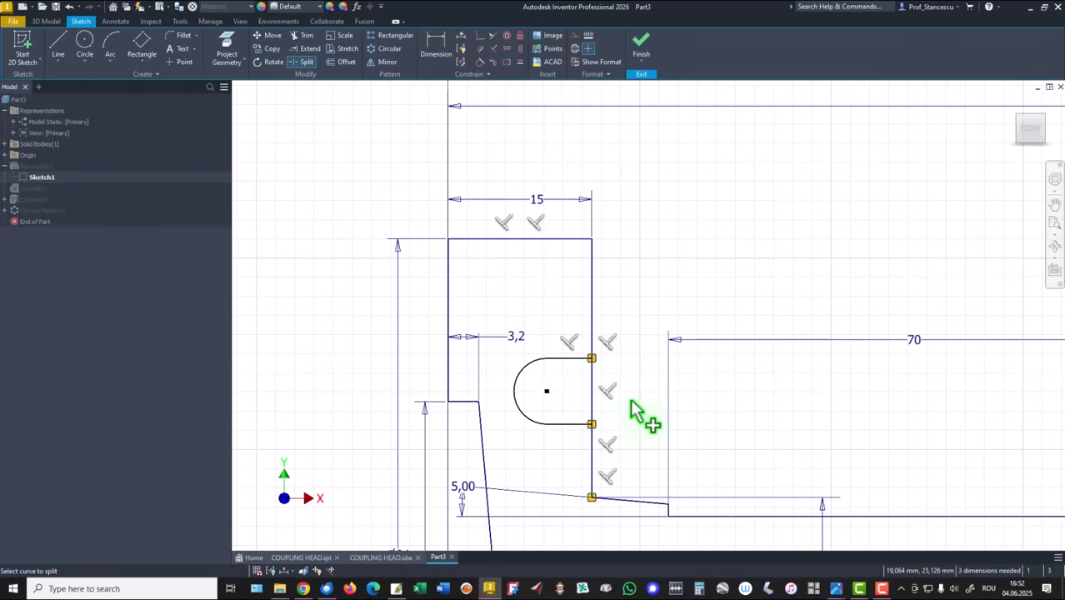
{"action": "right_click", "coordinate": [654, 279]}
{"action": "left_click", "coordinate": [698, 275]}
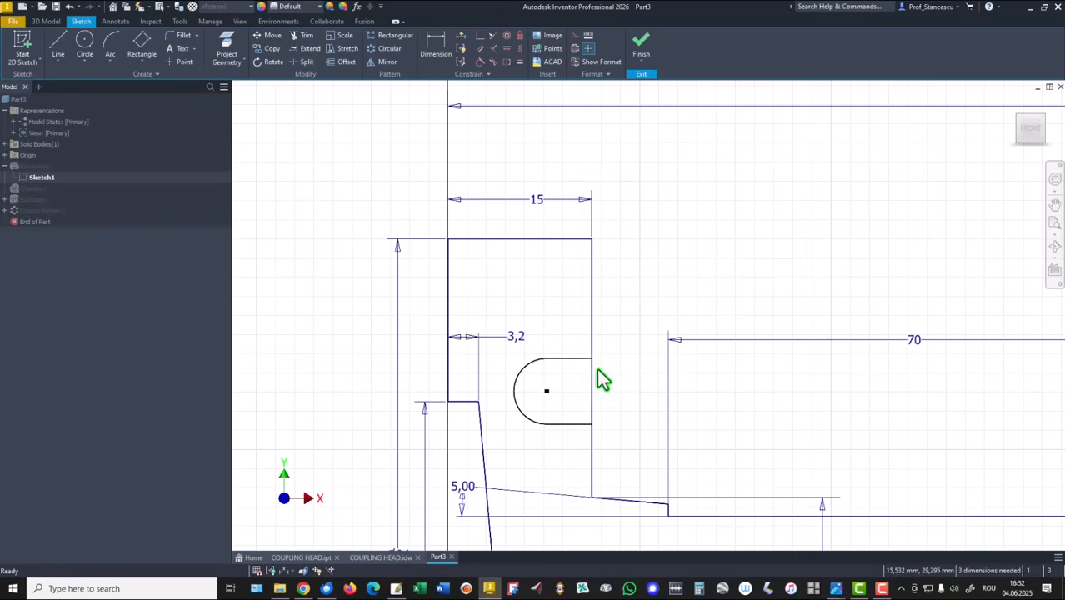
{"action": "left_click", "coordinate": [591, 391]}
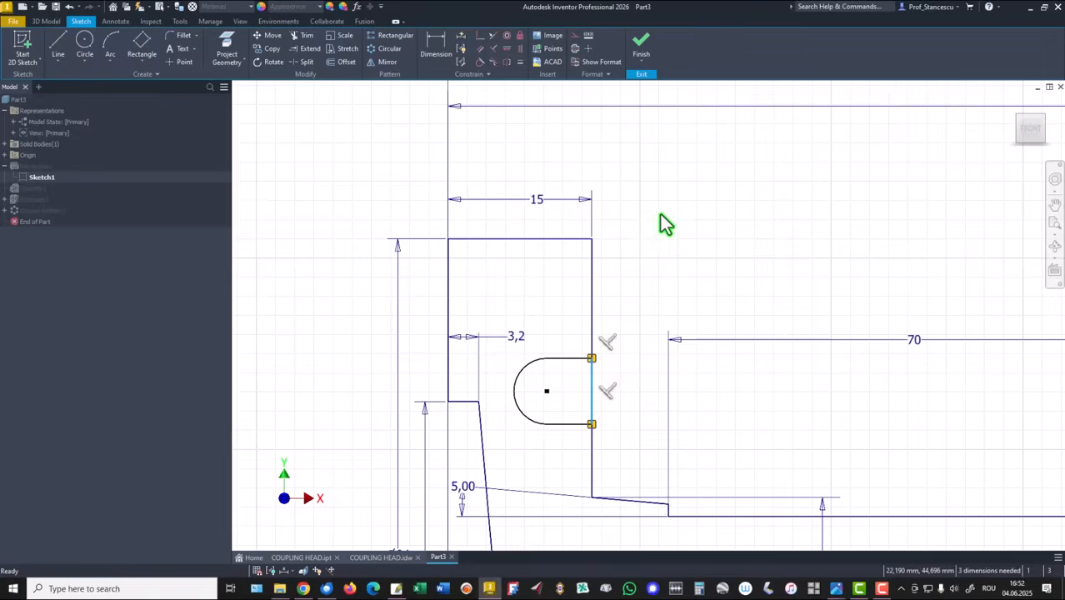
{"action": "right_click", "coordinate": [661, 216]}
{"action": "left_click", "coordinate": [715, 218]}
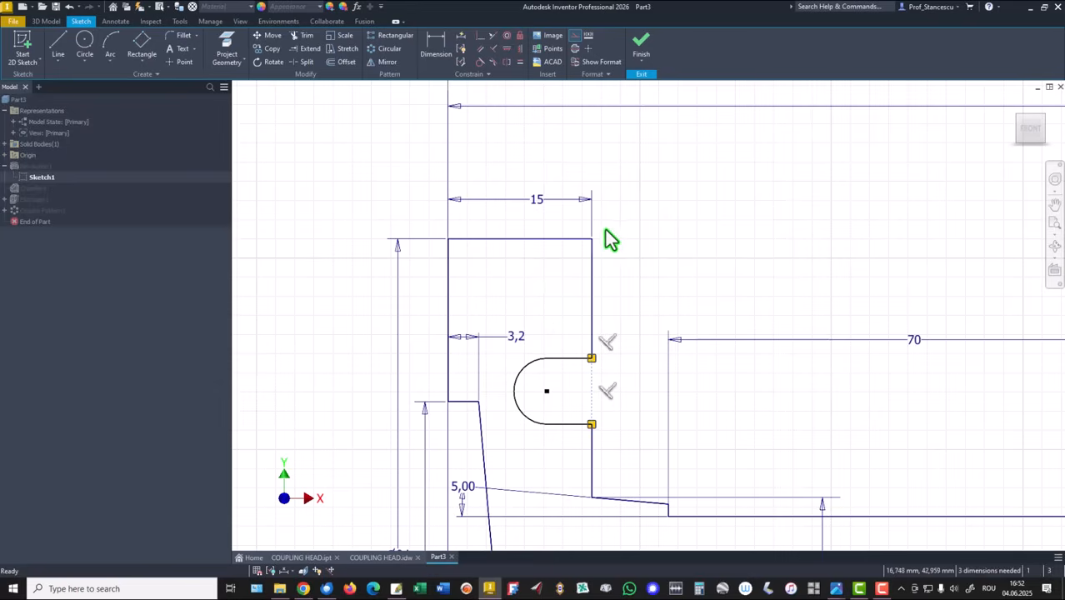
Step: Dimension the groove's upper straight side as 4 mm long and its arc with a 4 mm radius
{"action": "left_click", "coordinate": [435, 49]}
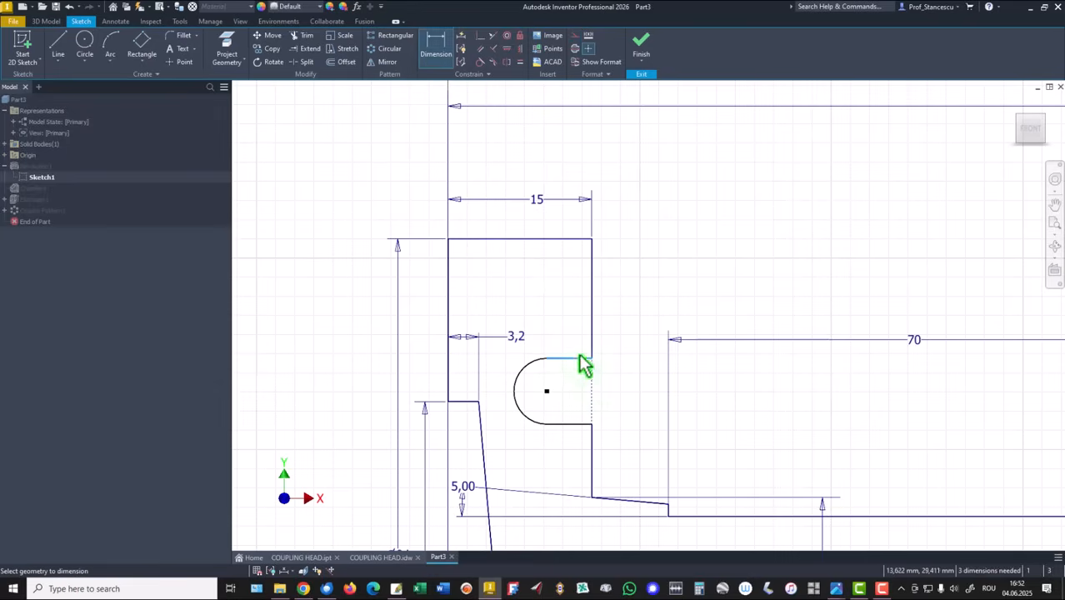
{"action": "left_click", "coordinate": [583, 364]}
{"action": "left_click", "coordinate": [578, 307]}
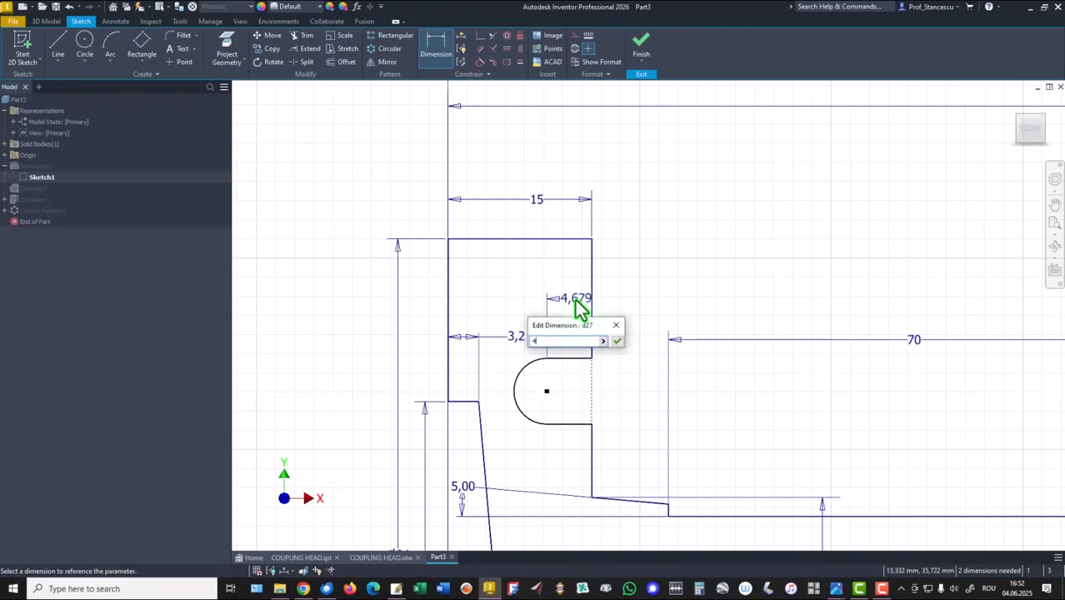
{"action": "type", "text": "4"}
{"action": "key", "text": "Return"}
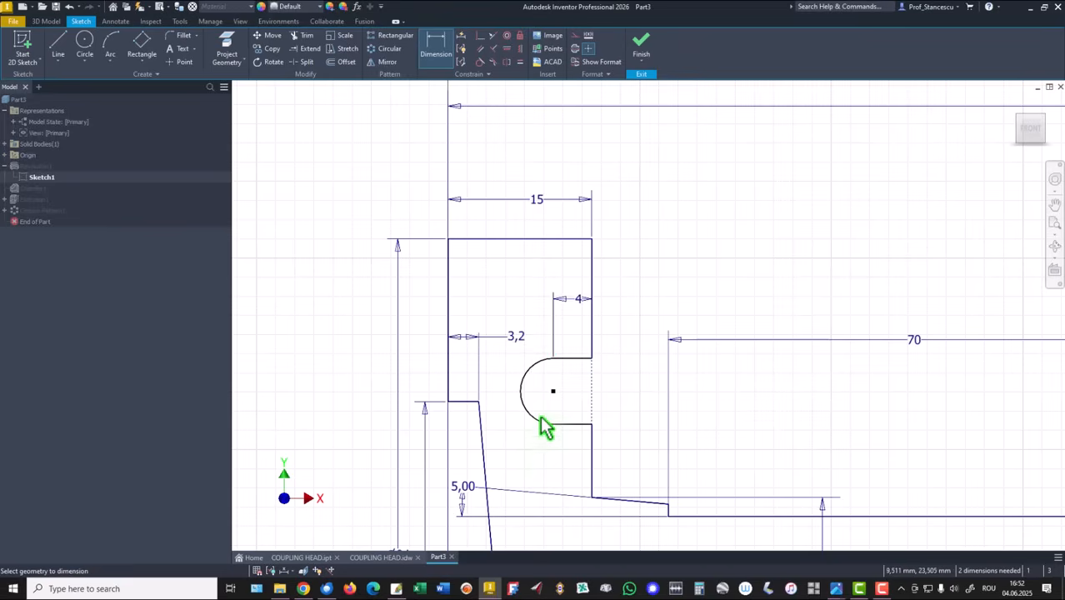
{"action": "left_click", "coordinate": [537, 421]}
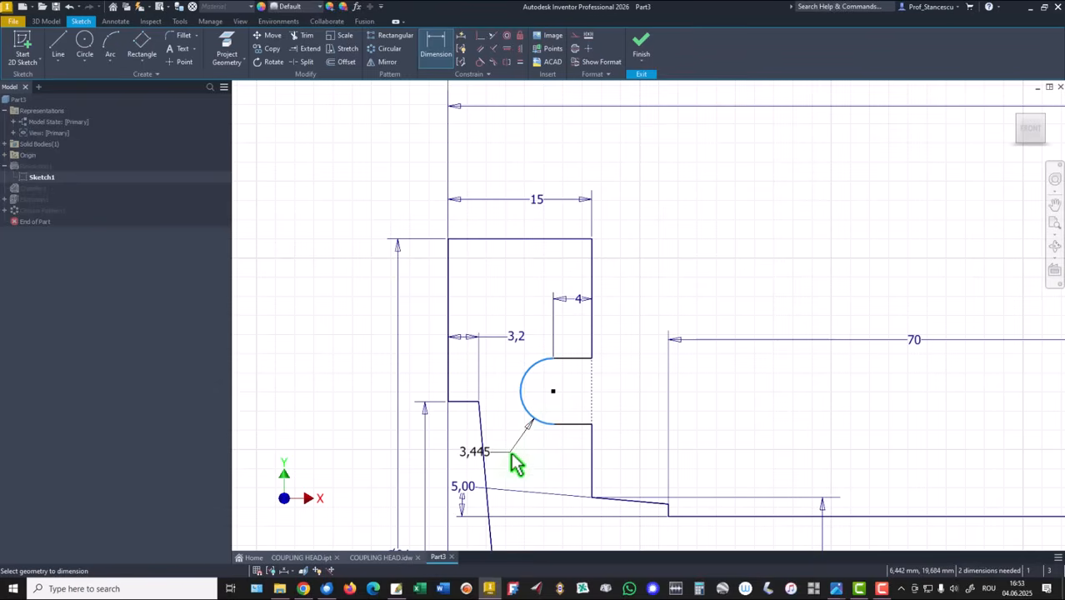
{"action": "left_click", "coordinate": [511, 454]}
{"action": "type", "text": "4"}
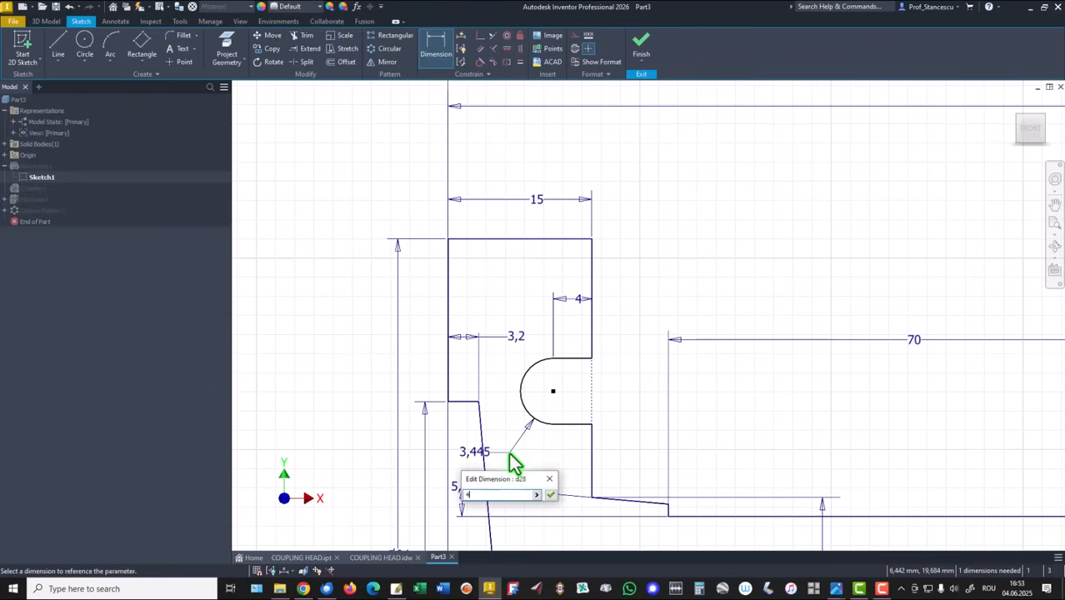
{"action": "key", "text": "Return"}
Step: Dimension the groove arc's centre at a 46 mm diameter about the revolution axis and finish the sketch
{"action": "mouse_move", "coordinate": [588, 438]}
{"action": "middle_mouse_down"}
{"action": "mouse_move", "coordinate": [601, 299]}
{"action": "mouse_move", "coordinate": [571, 195]}
{"action": "mouse_move", "coordinate": [489, 212]}
{"action": "middle_mouse_up"}
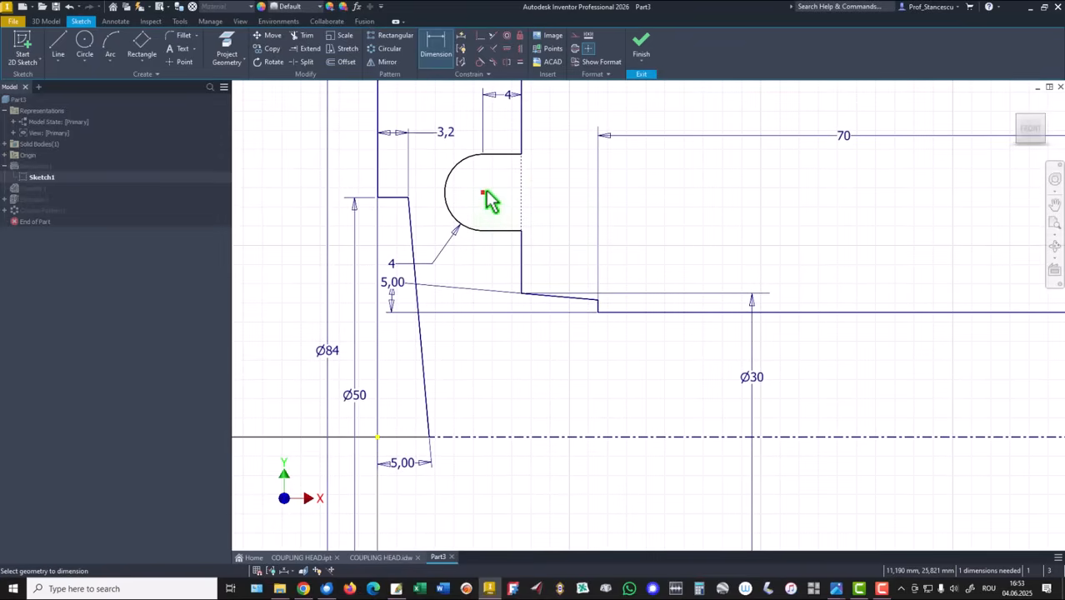
{"action": "left_click", "coordinate": [483, 193]}
{"action": "left_click", "coordinate": [542, 437]}
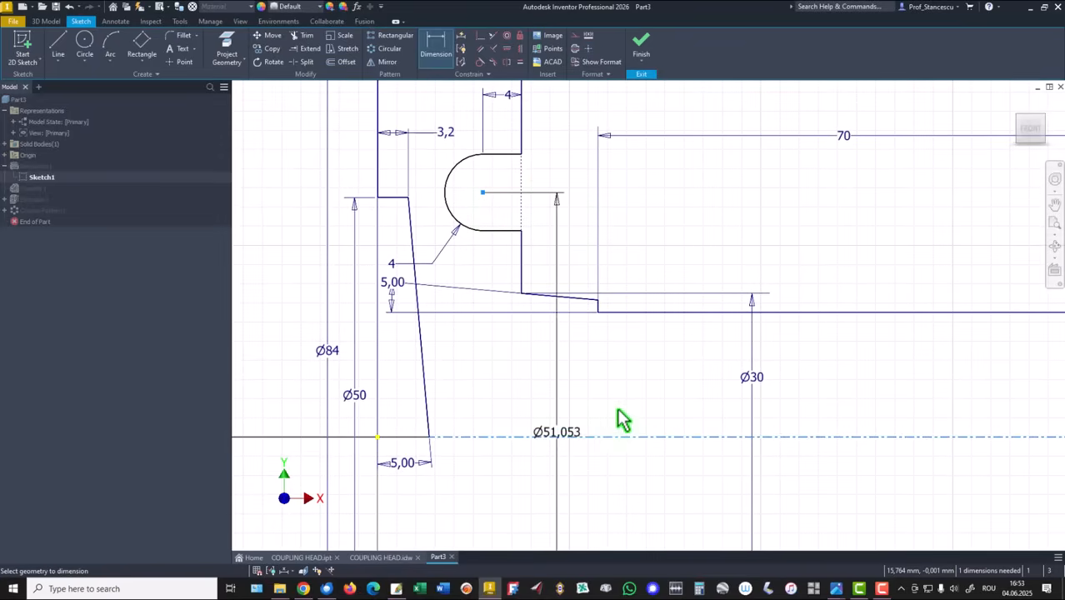
{"action": "left_click", "coordinate": [641, 370]}
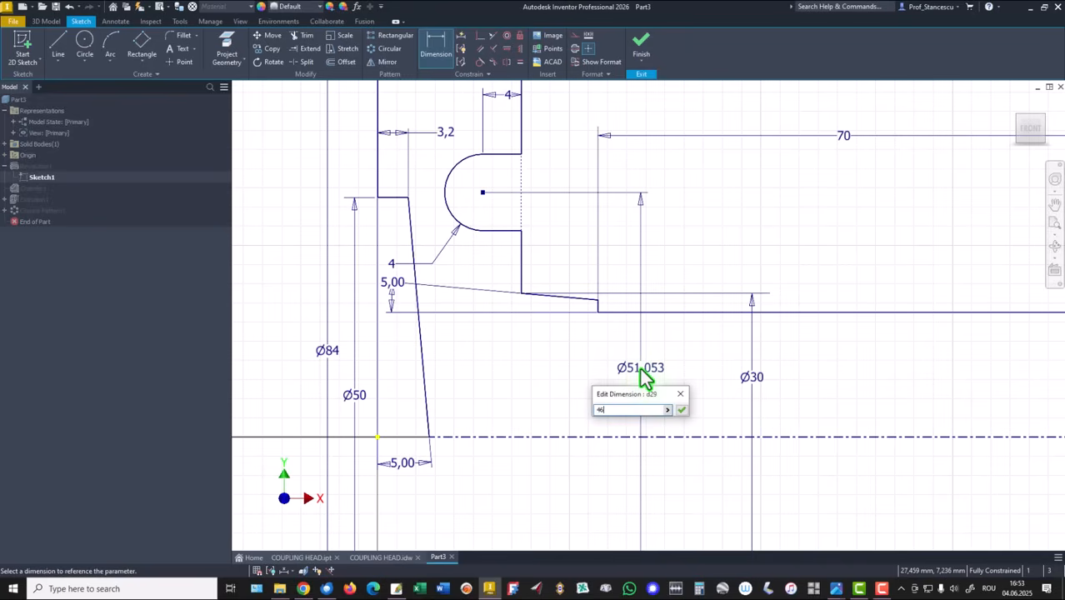
{"action": "type", "text": "46"}
{"action": "key", "text": "Return"}
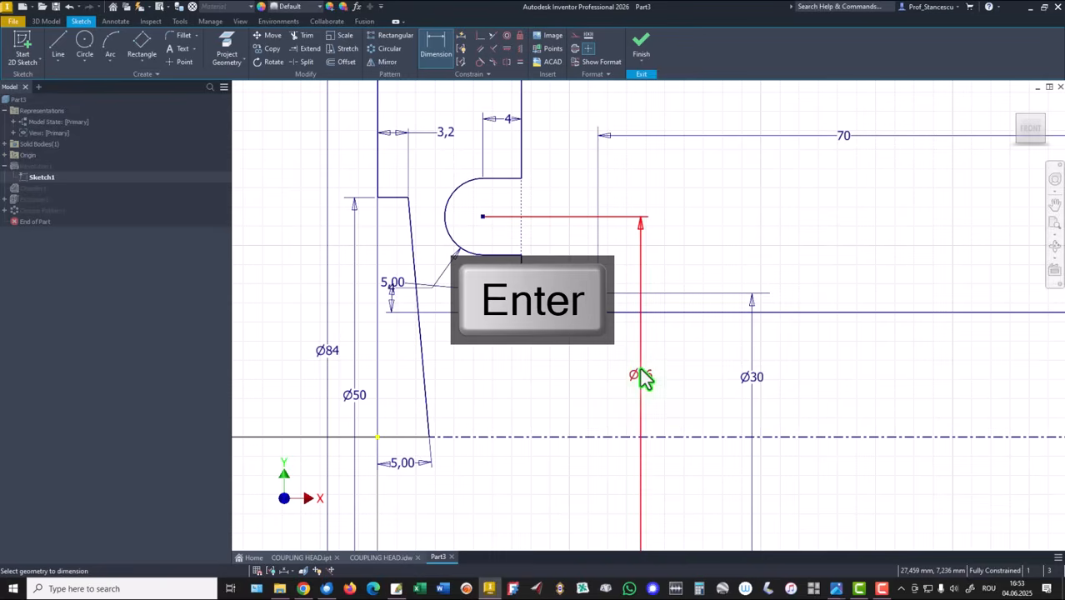
{"action": "left_click", "coordinate": [643, 52]}
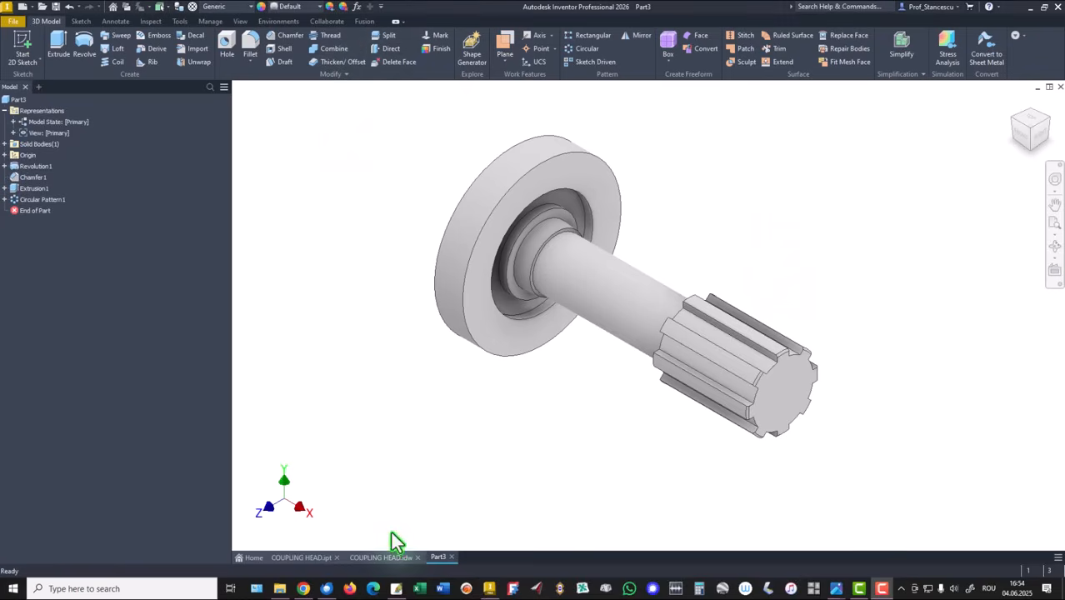
Step: Check the flange details in the drawing, then start a sketch on the part's shaft-side flange face and project its outer circular edge
{"action": "left_click", "coordinate": [385, 558]}
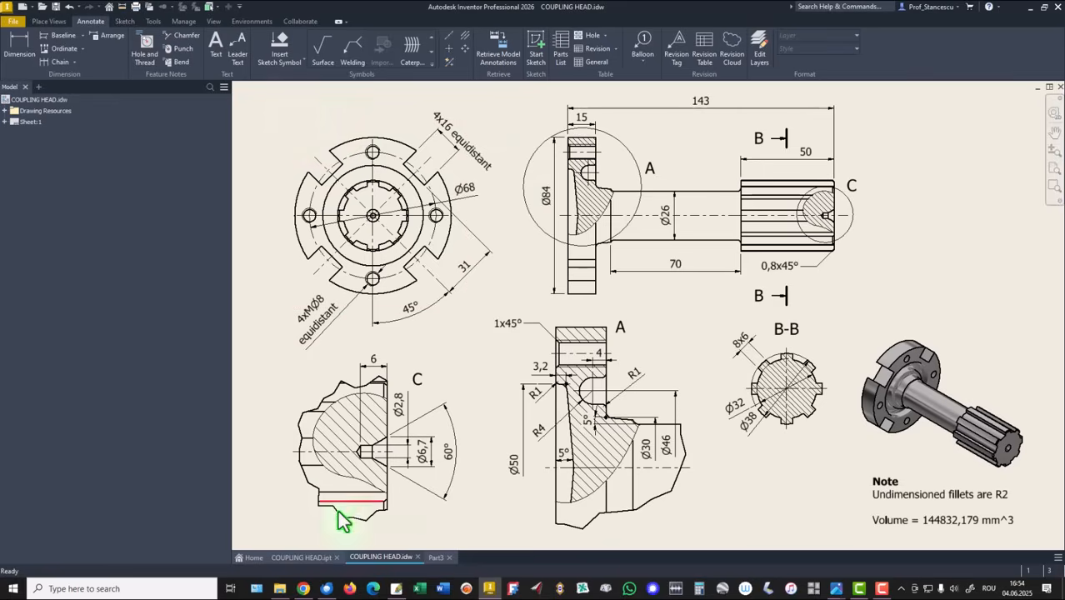
{"action": "left_click", "coordinate": [435, 557]}
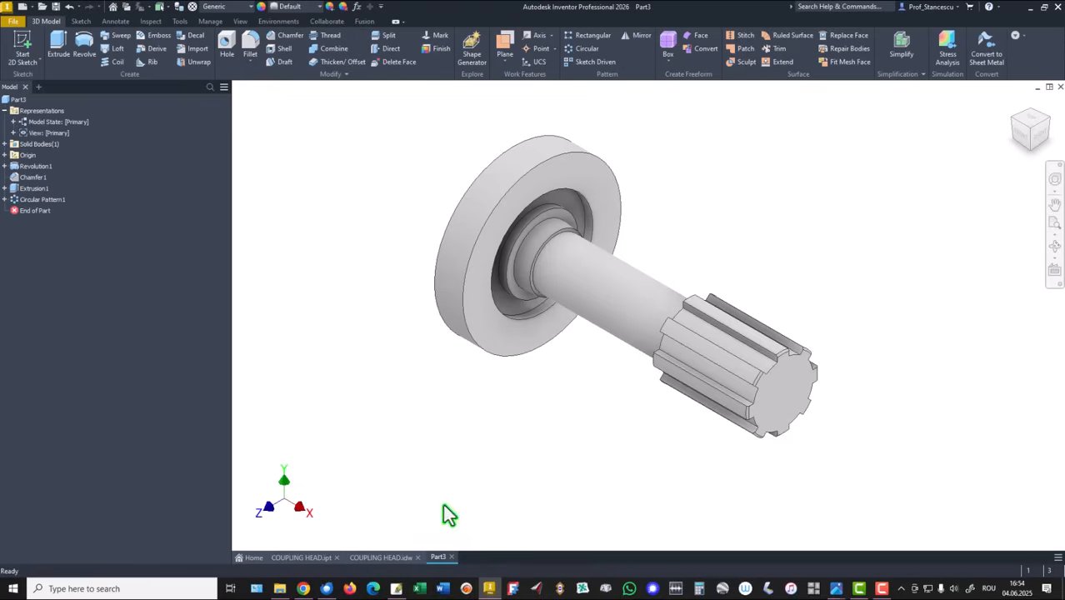
{"action": "left_click", "coordinate": [556, 177]}
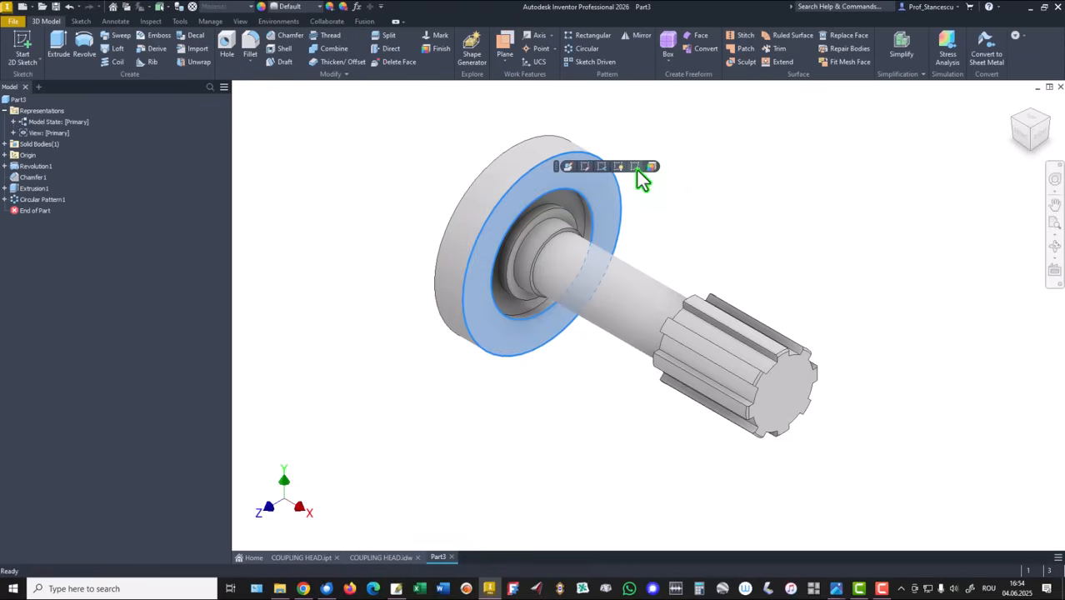
{"action": "key", "text": "s"}
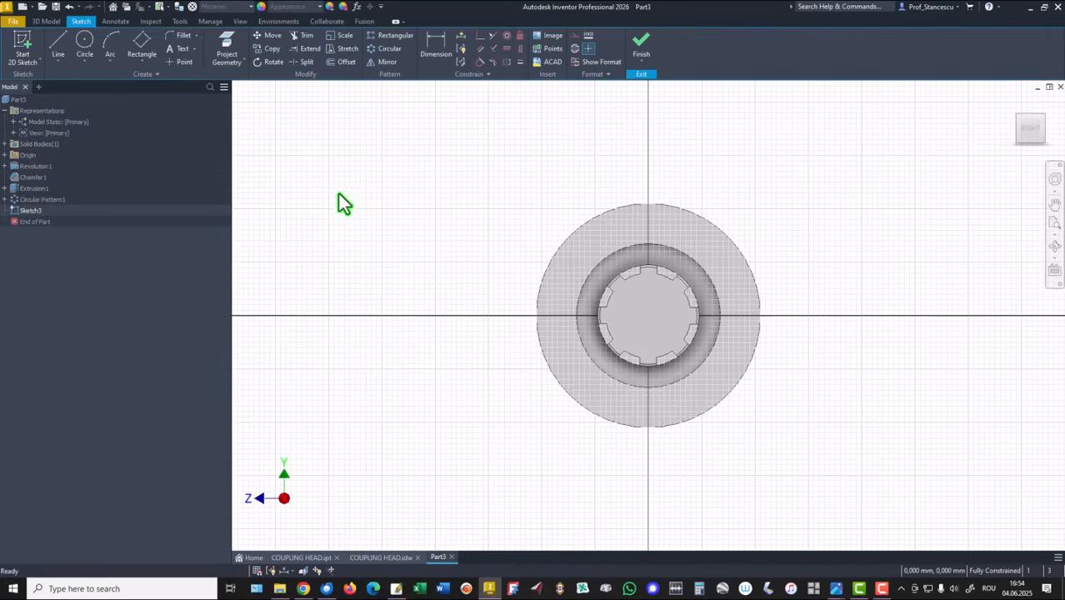
{"action": "left_click", "coordinate": [227, 48]}
{"action": "left_click", "coordinate": [581, 224]}
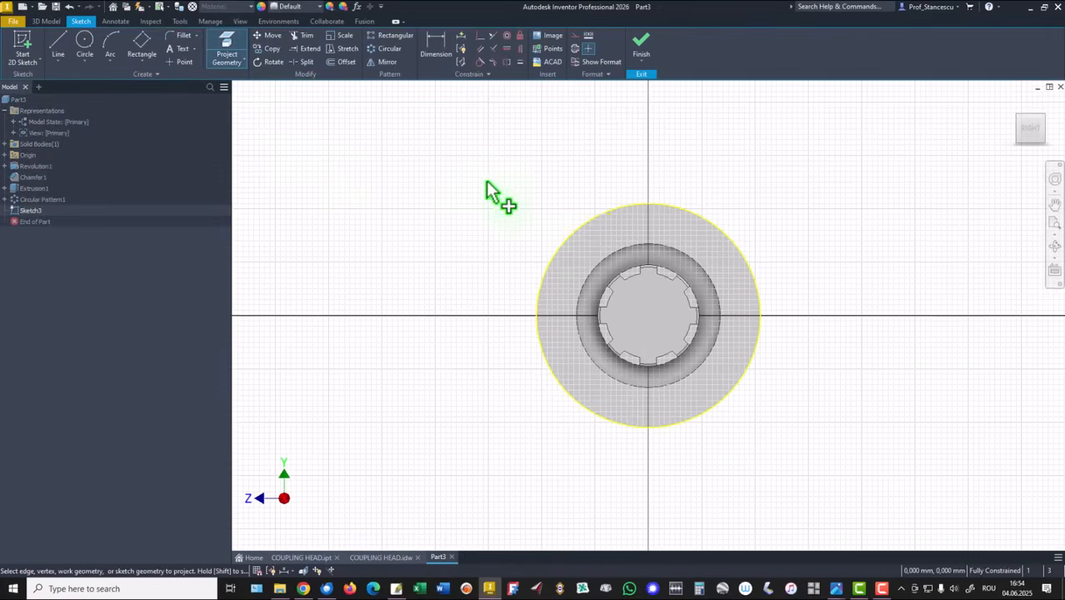
Step: Draw a tilted three-point rectangle of about 25 by 14 mm across the flange circle's upper-left edge
{"action": "left_click", "coordinate": [142, 65]}
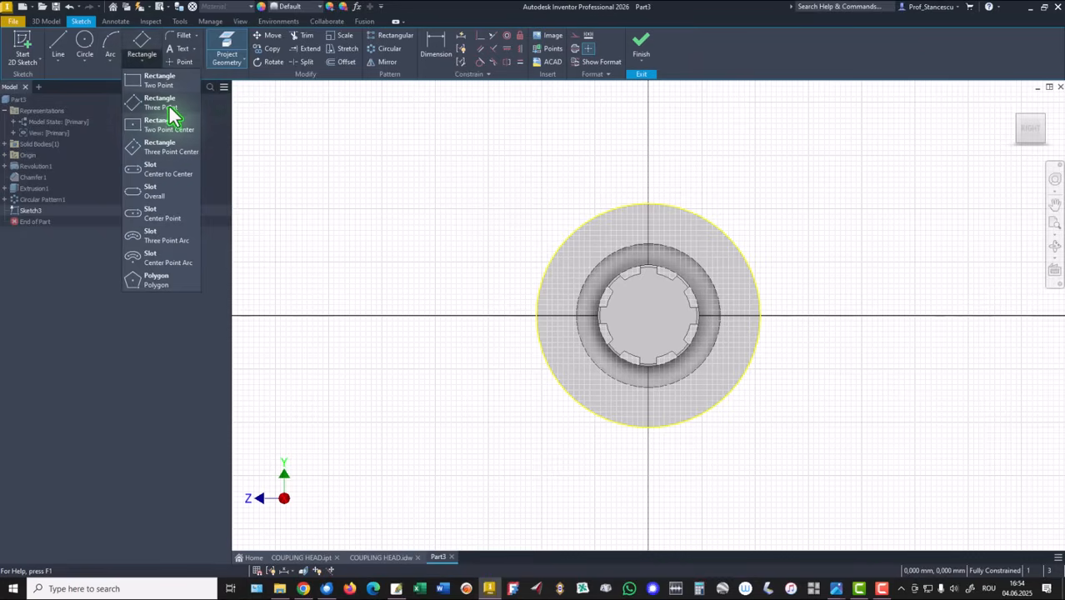
{"action": "left_click", "coordinate": [166, 105]}
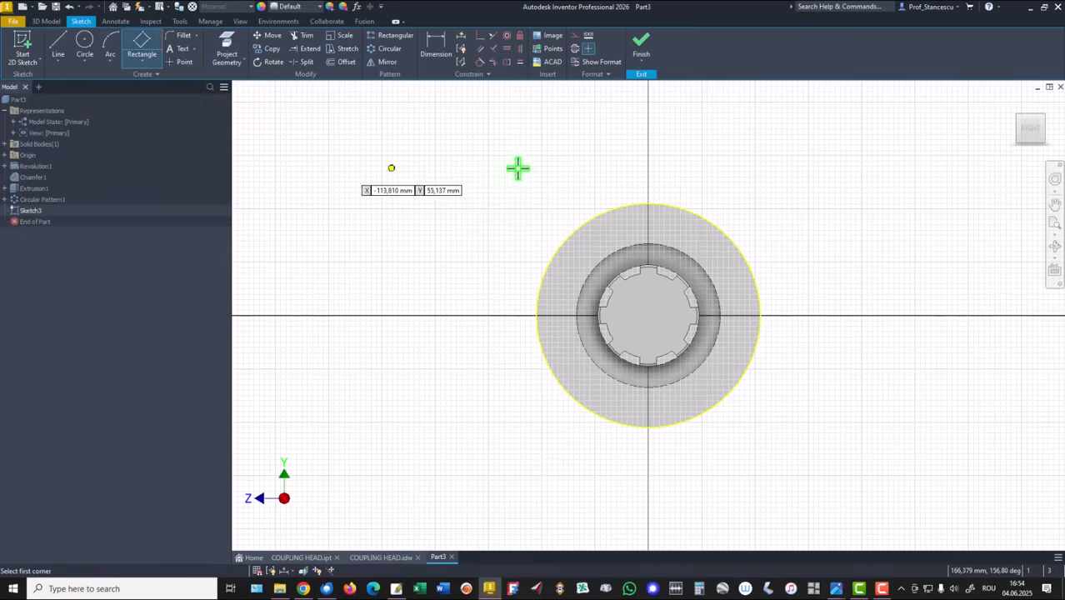
{"action": "left_click", "coordinate": [577, 203]}
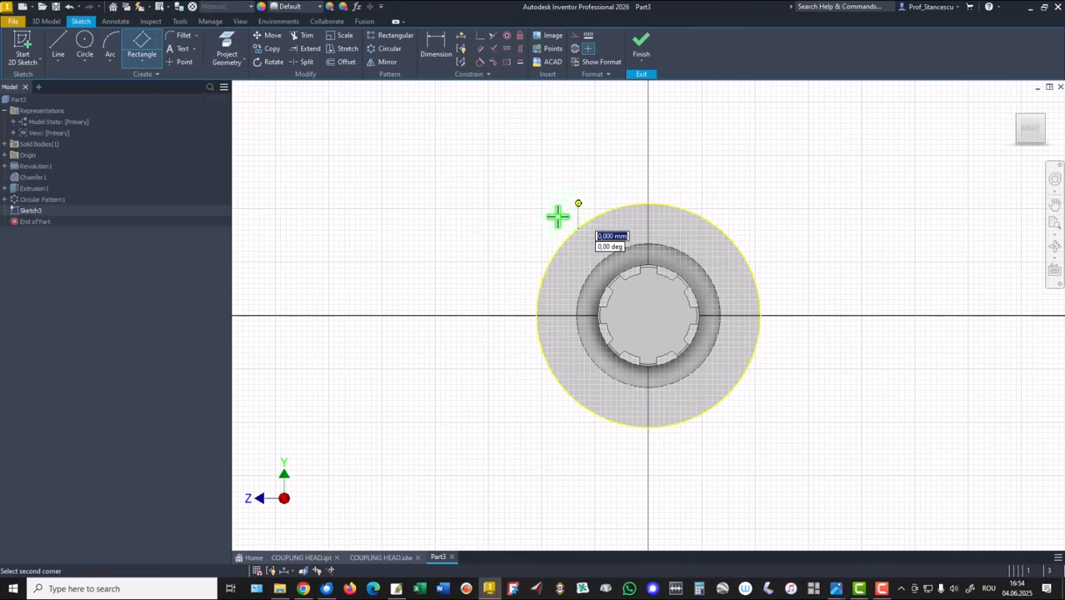
{"action": "left_click", "coordinate": [537, 254]}
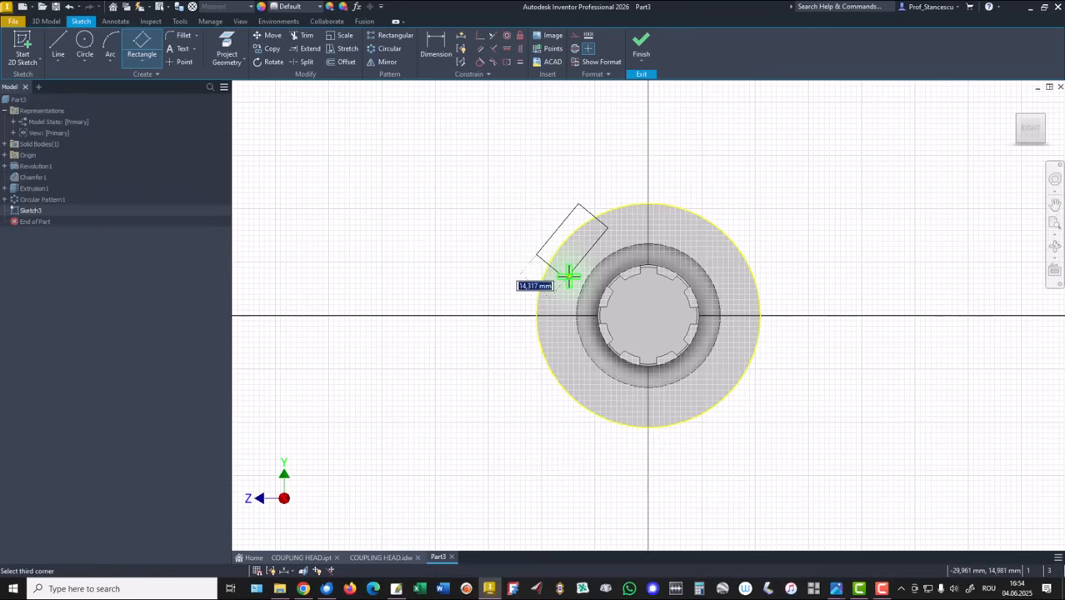
{"action": "left_click", "coordinate": [566, 277]}
{"action": "right_click", "coordinate": [457, 178]}
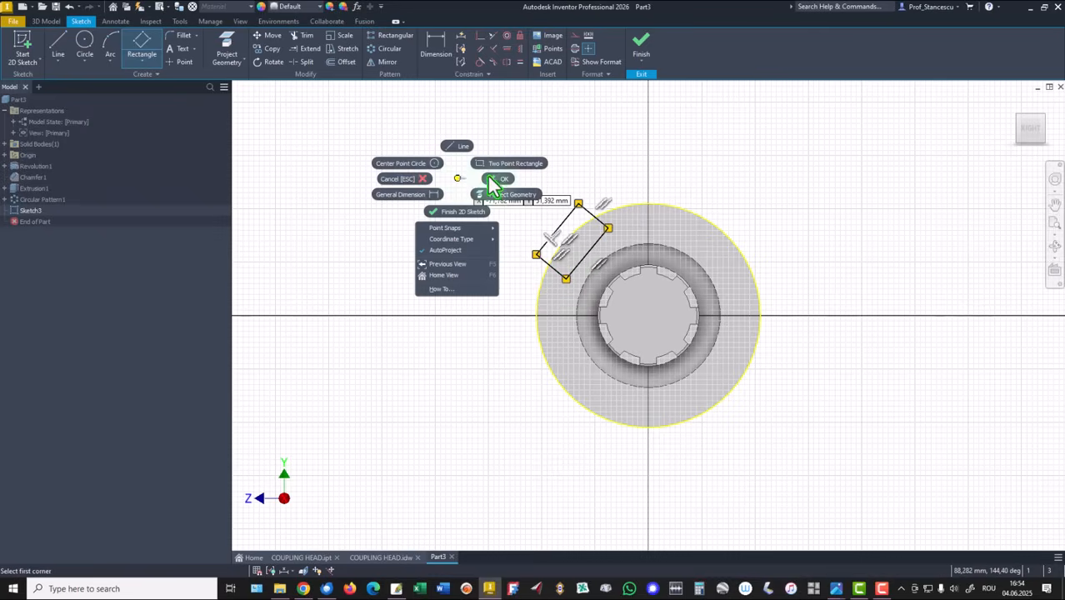
{"action": "left_click", "coordinate": [494, 180]}
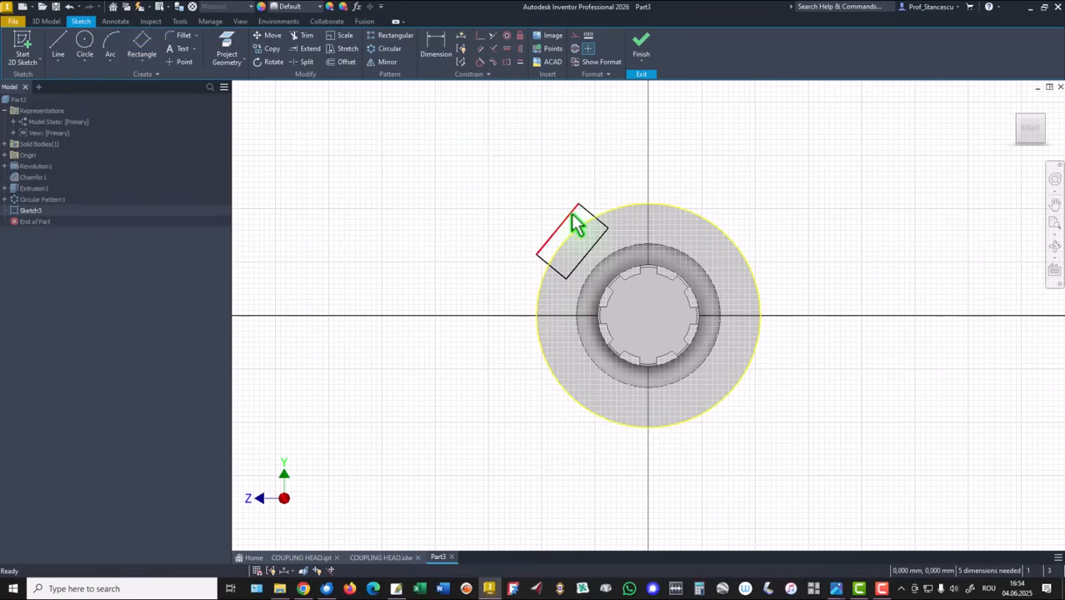
Step: Dimension the tilted rectangle's outer long side as 16 mm
{"action": "left_click", "coordinate": [437, 52]}
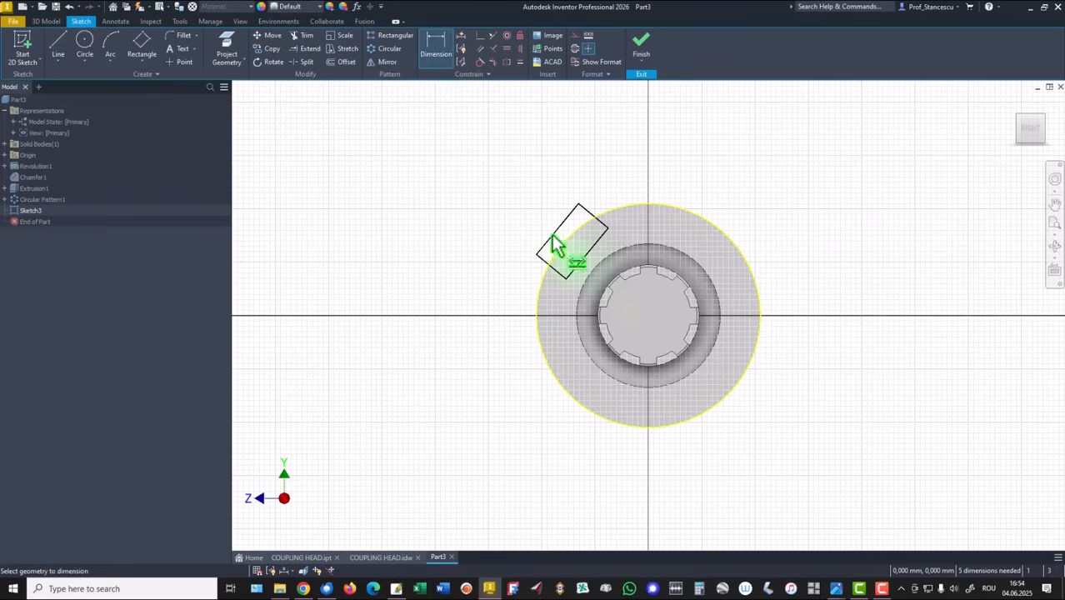
{"action": "left_click", "coordinate": [566, 229]}
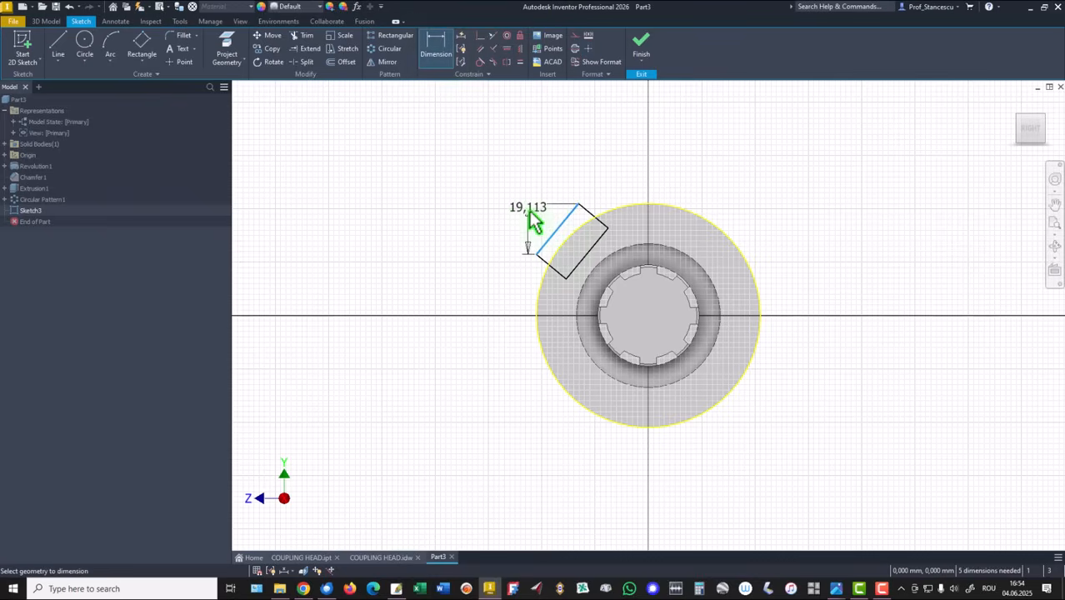
{"action": "left_click", "coordinate": [523, 204]}
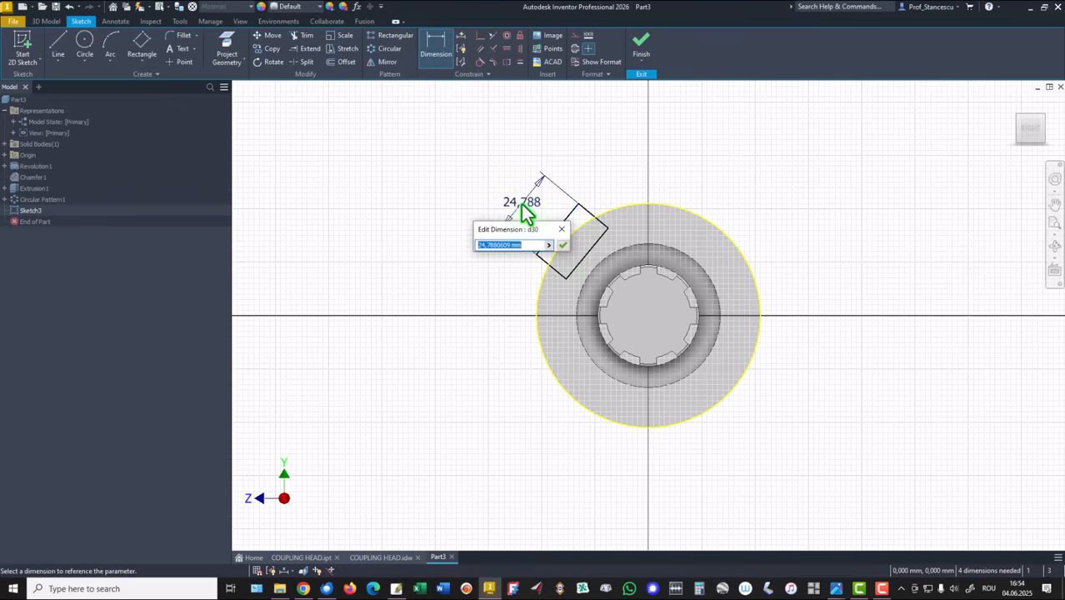
{"action": "type", "text": "16"}
{"action": "key", "text": "Return"}
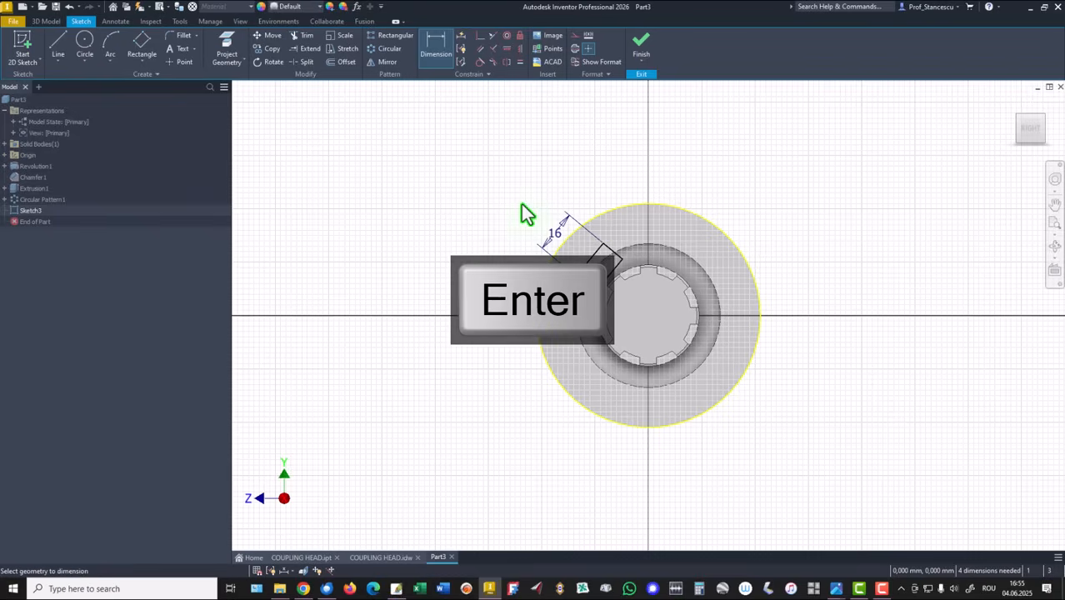
Step: Slice the graphics at the sketch plane and draw a line from the midpoint of the rectangle's inner long side to the flange centre
{"action": "scroll", "coordinate": [623, 310], "scroll_direction": "up", "scroll_amount": 3}
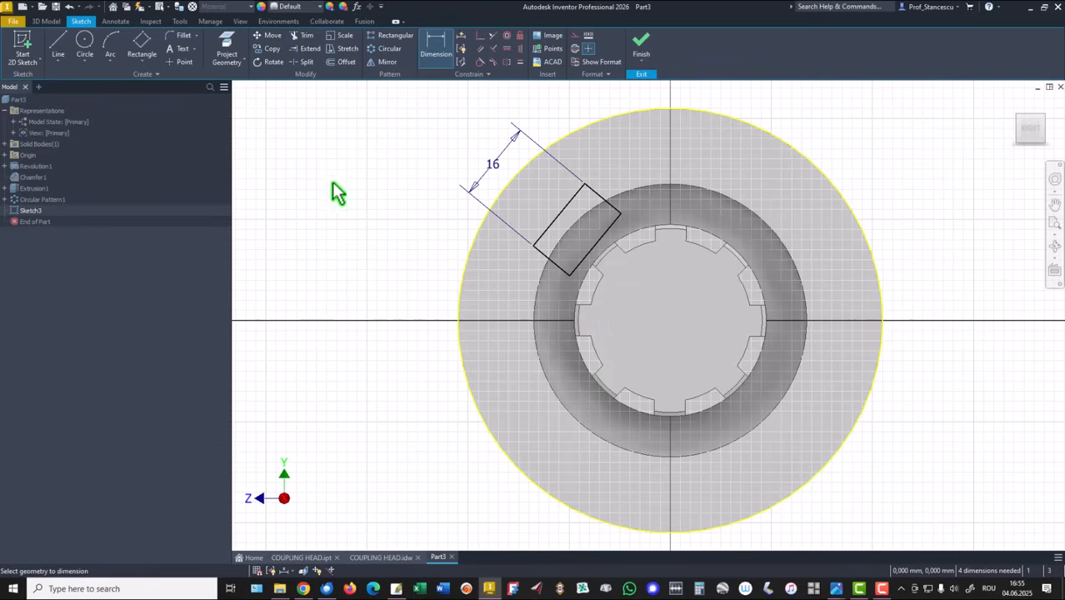
{"action": "key", "text": "F7"}
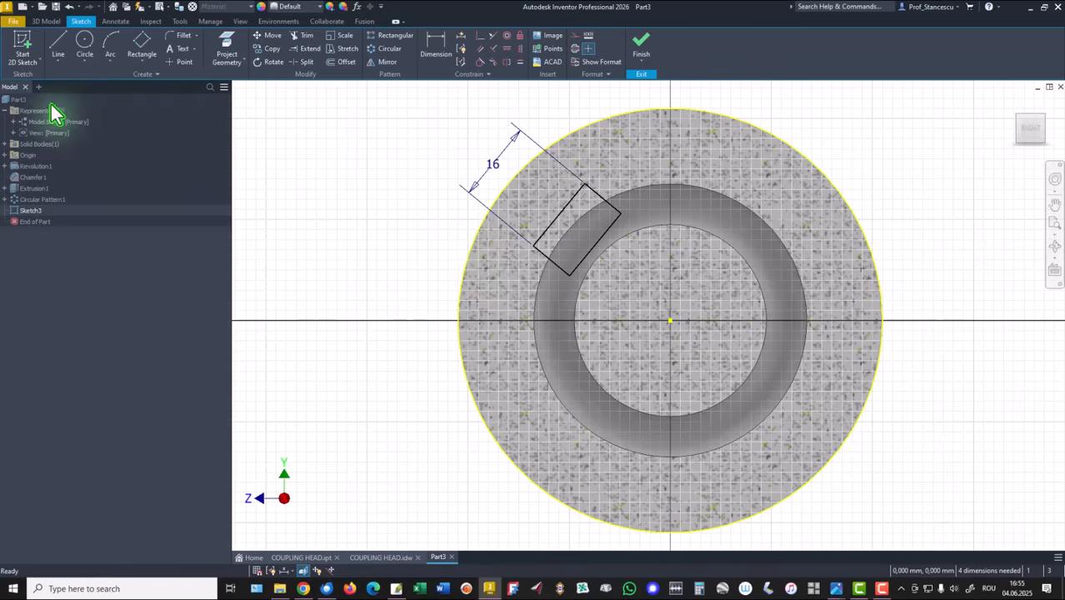
{"action": "left_click", "coordinate": [58, 43]}
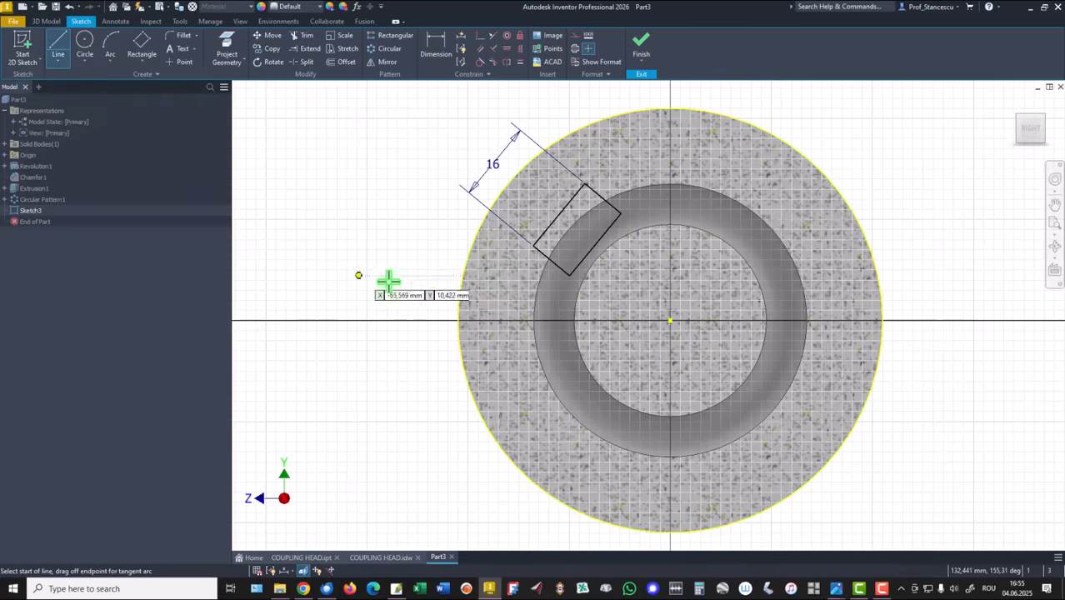
{"action": "left_click", "coordinate": [601, 242]}
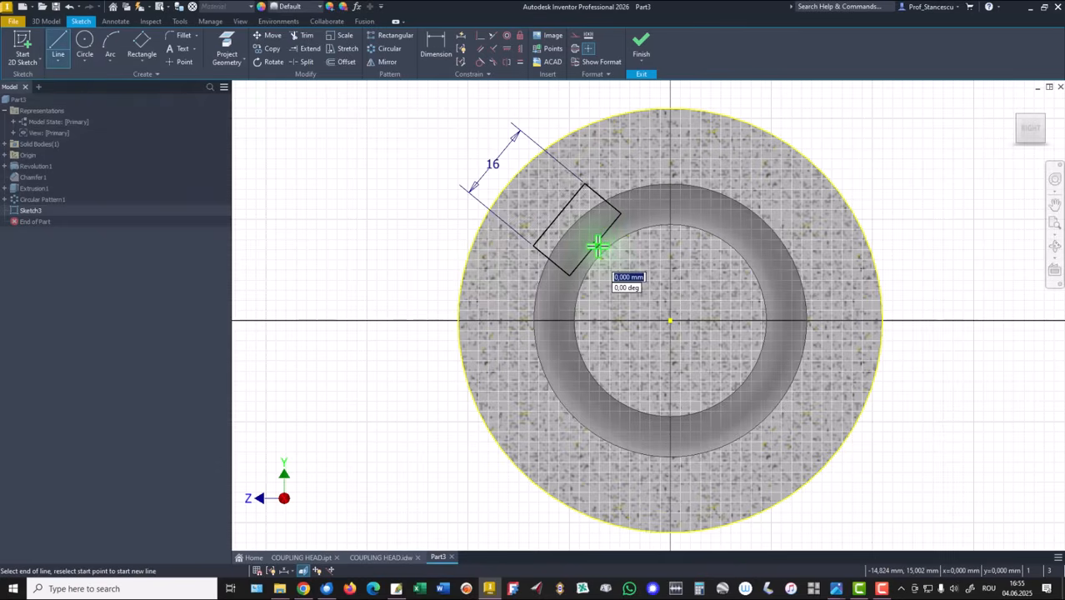
{"action": "left_click", "coordinate": [671, 321]}
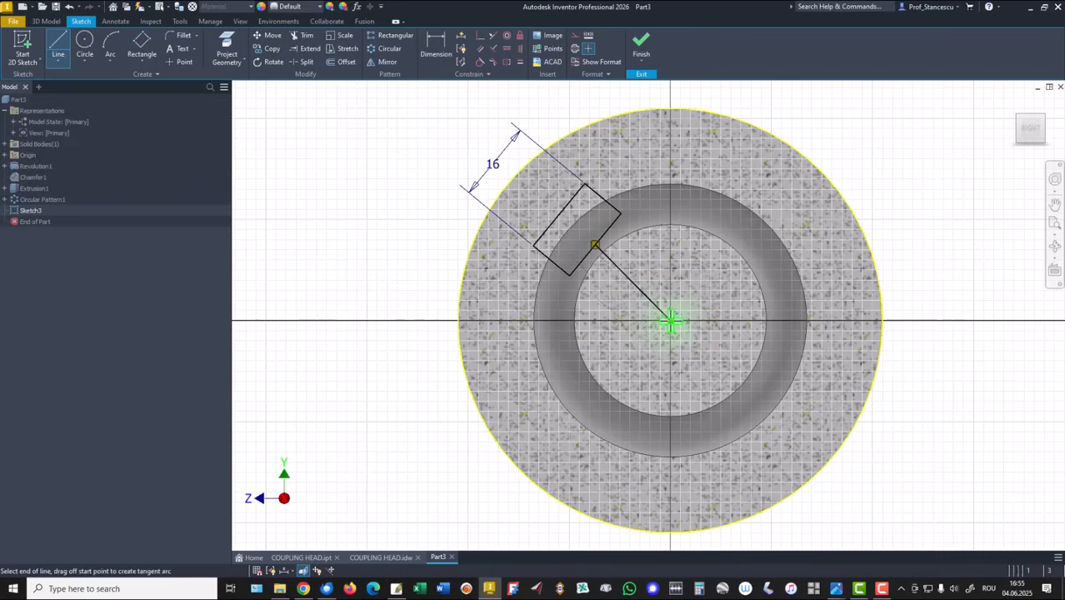
{"action": "right_click", "coordinate": [612, 369]}
{"action": "left_click", "coordinate": [644, 369]}
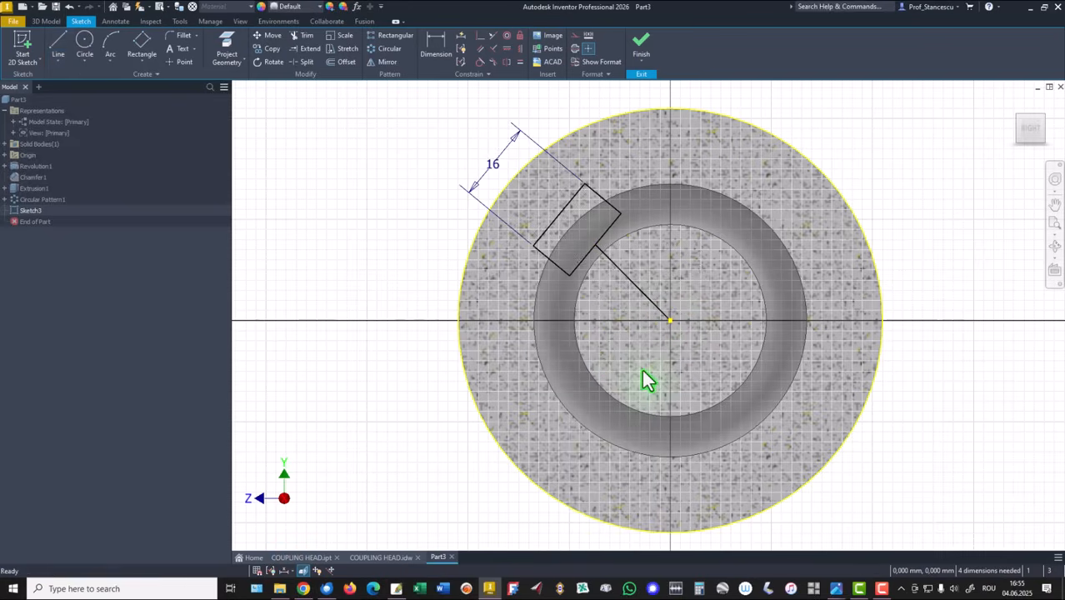
Step: Constrain the centre line perpendicular to the rectangle's inner long side
{"action": "left_click", "coordinate": [494, 48]}
{"action": "left_click", "coordinate": [627, 280]}
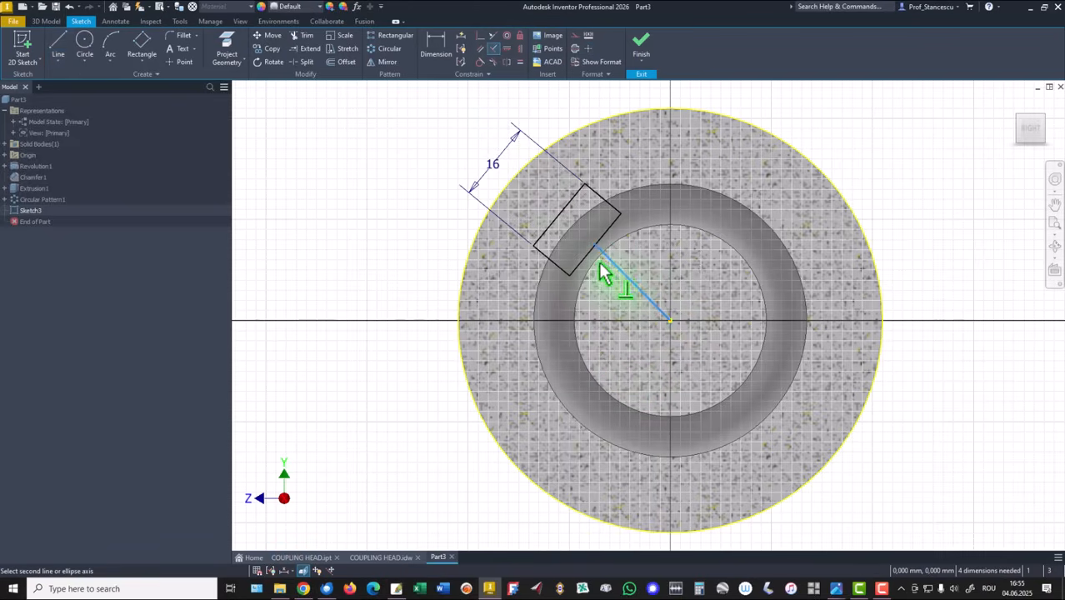
{"action": "left_click", "coordinate": [584, 260]}
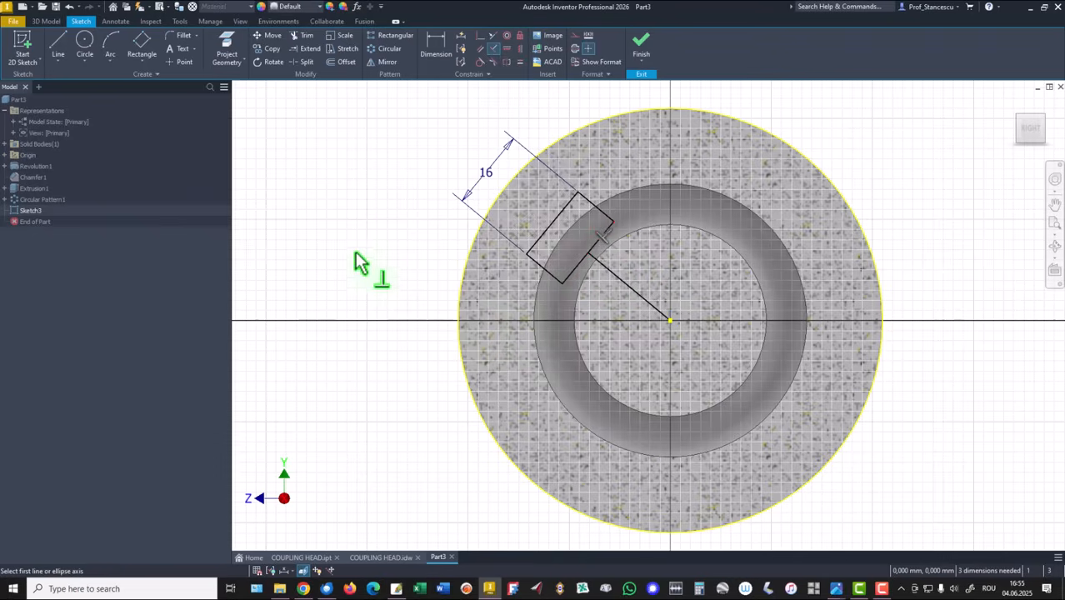
Step: Dimension the distance from the rectangle's inner long side to the flange centre as 31 mm
{"action": "left_click", "coordinate": [435, 45]}
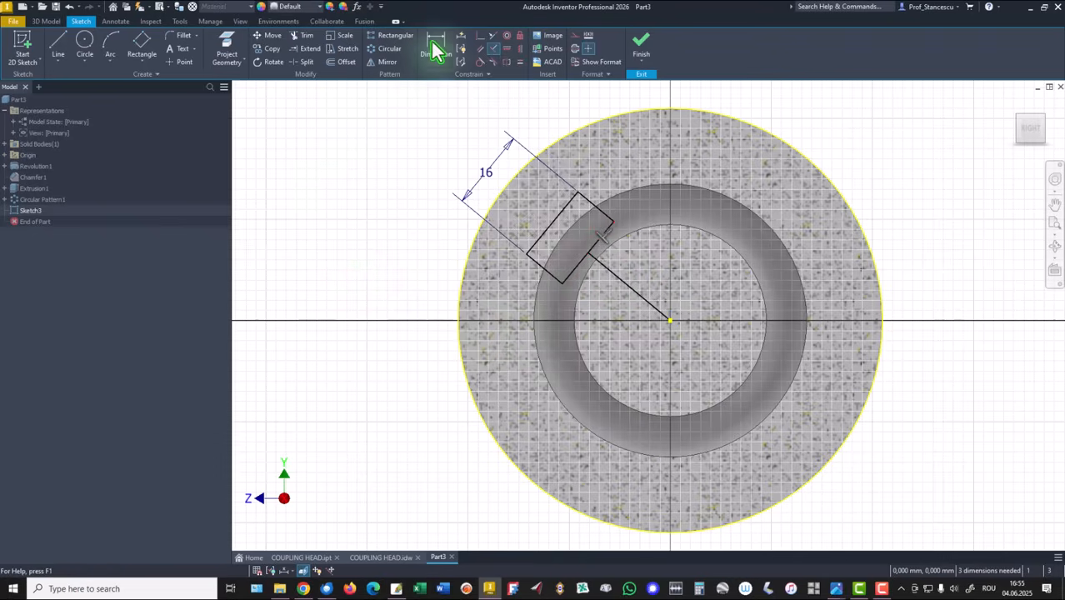
{"action": "left_click", "coordinate": [569, 280]}
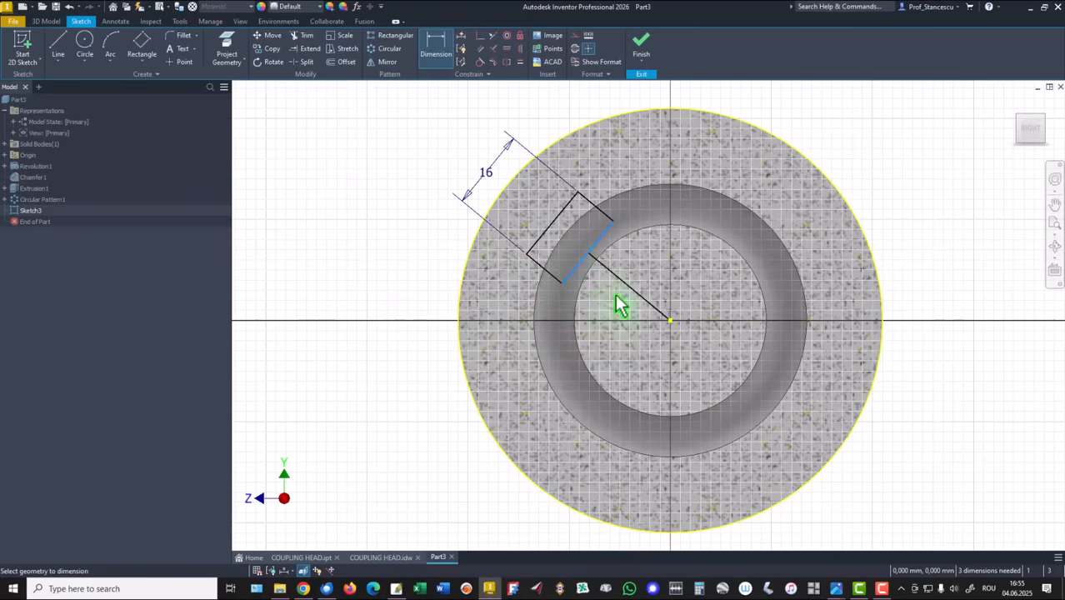
{"action": "left_click", "coordinate": [670, 321]}
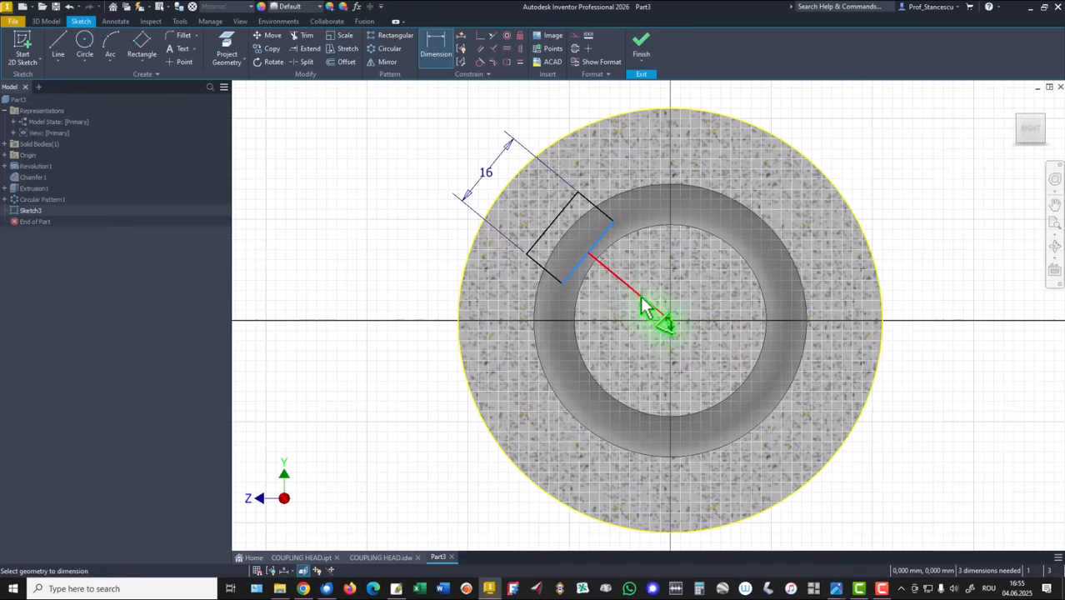
{"action": "left_click", "coordinate": [671, 322]}
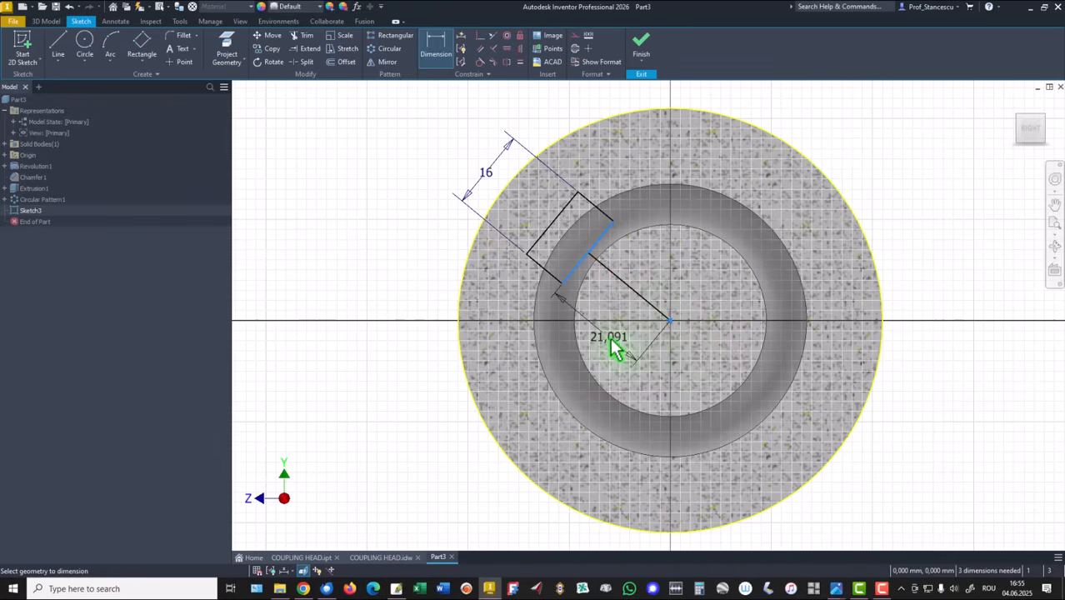
{"action": "left_click", "coordinate": [613, 350]}
{"action": "type", "text": "31"}
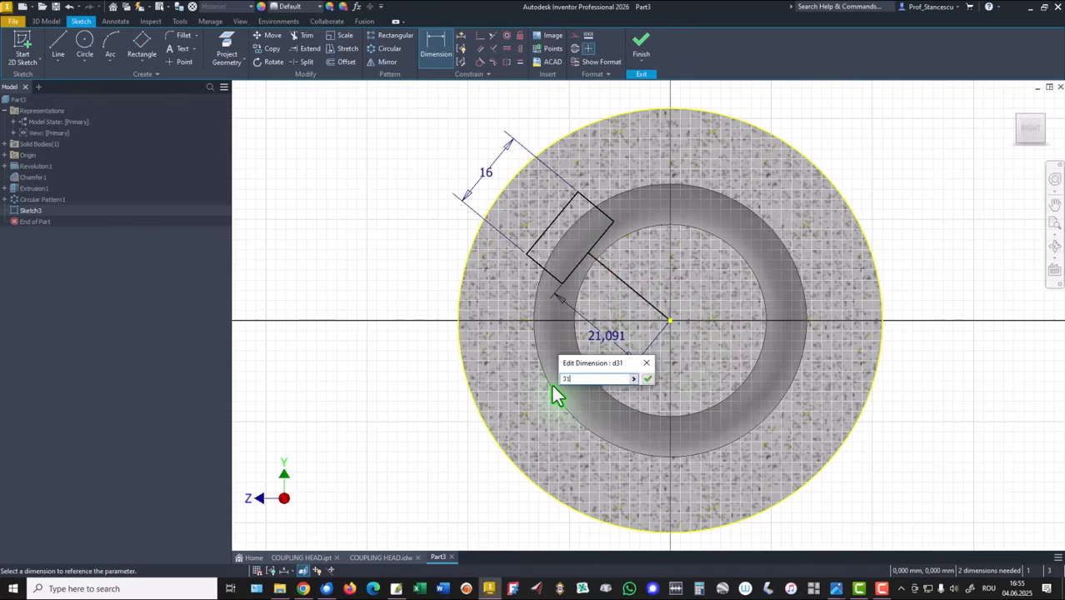
{"action": "key", "text": "Return"}
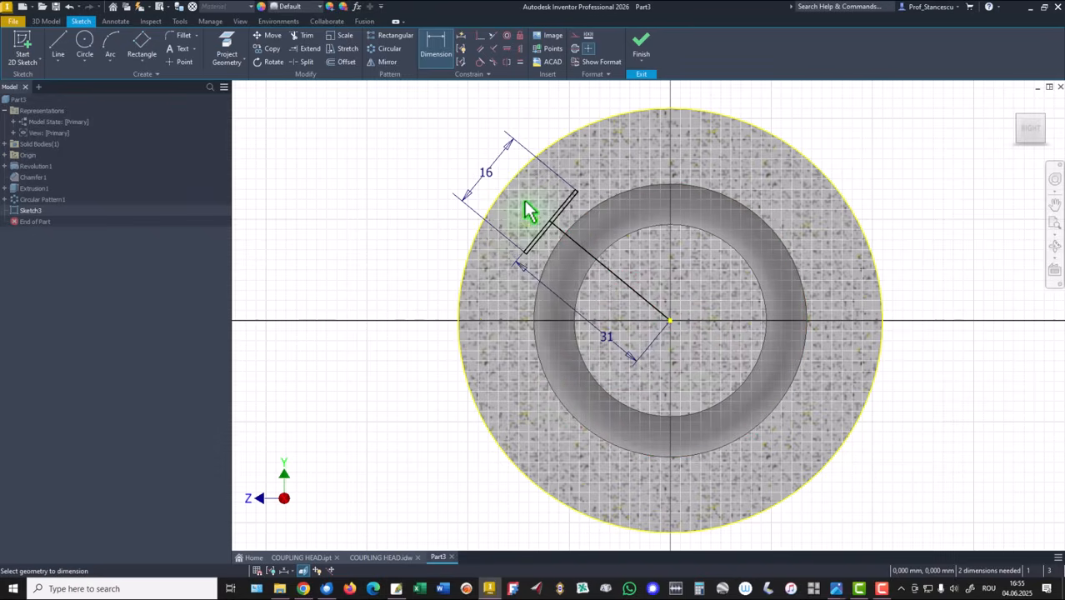
Step: Pull the rectangle's outer long side out to the flange edge and constrain it tangent to the projected outer circle
{"action": "scroll", "coordinate": [529, 213], "scroll_direction": "up", "scroll_amount": 2}
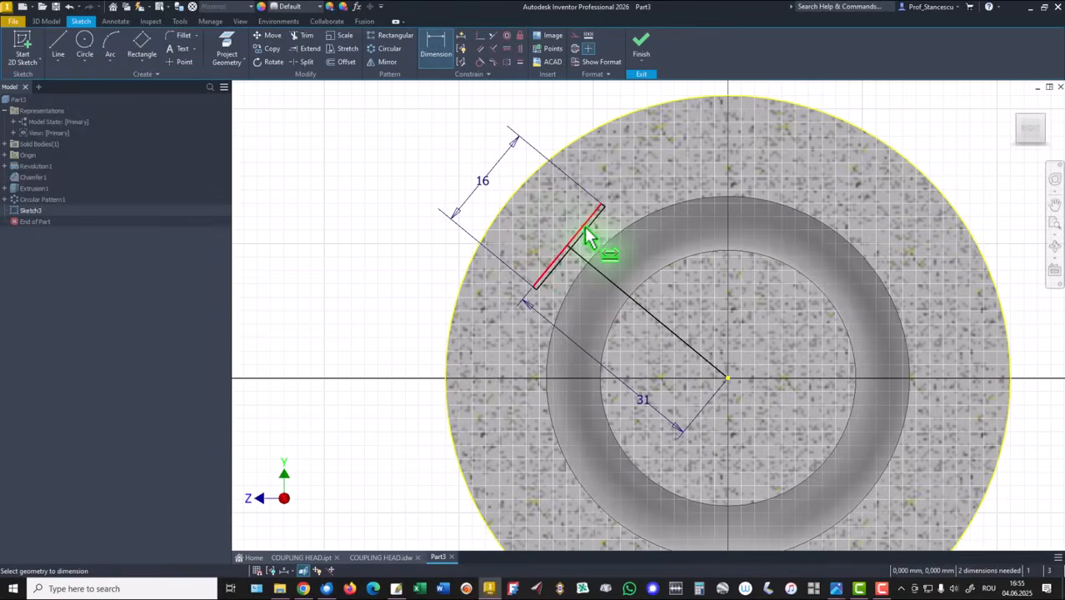
{"action": "right_click", "coordinate": [367, 174]}
{"action": "left_click", "coordinate": [393, 172]}
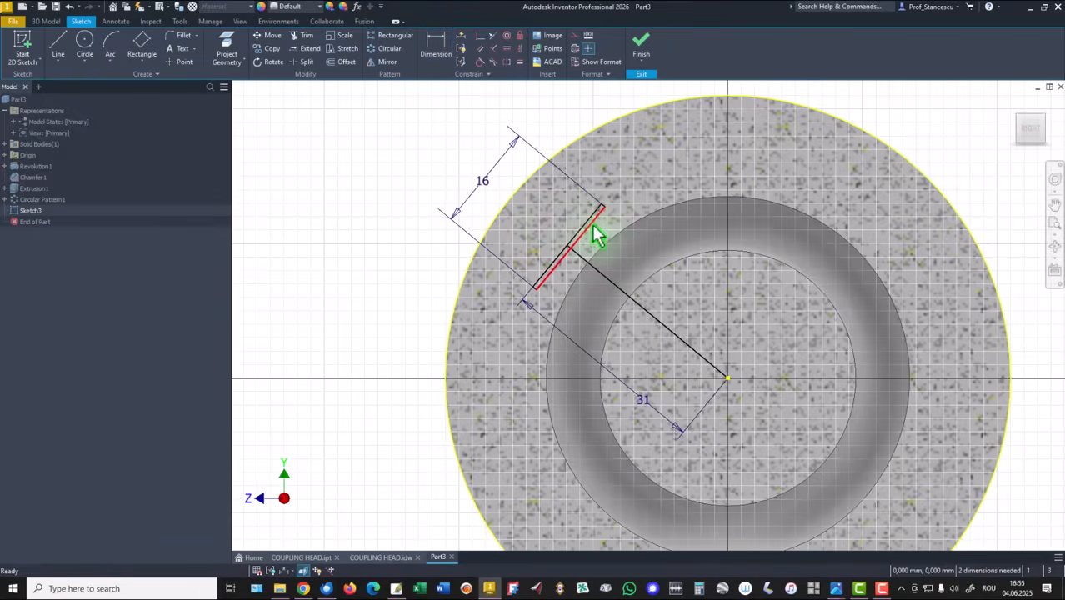
{"action": "left_click_drag", "start_coordinate": [569, 221], "coordinate": [503, 196]}
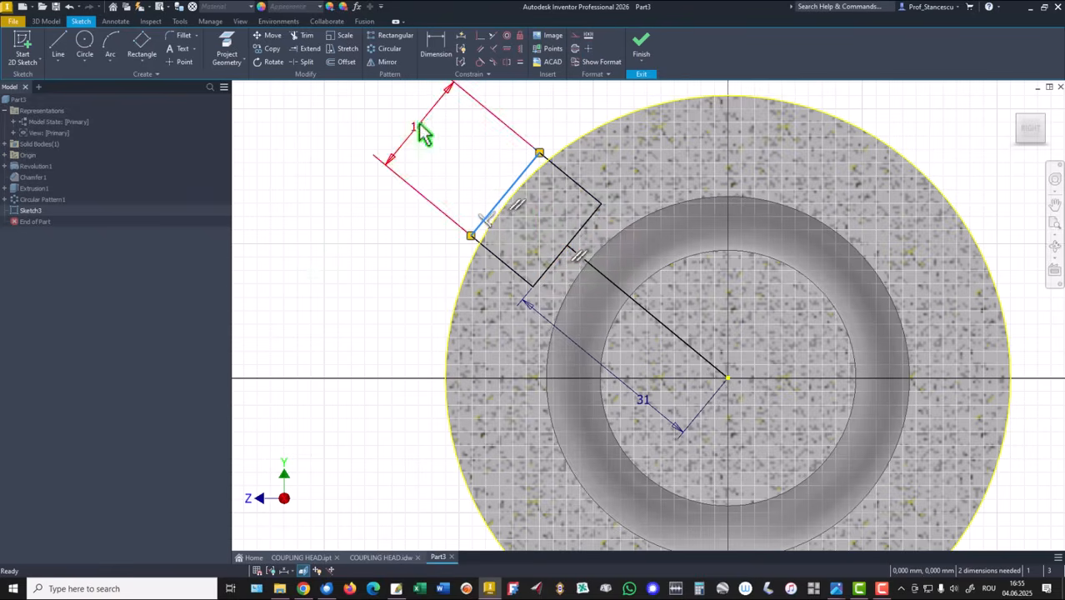
{"action": "left_click", "coordinate": [479, 63]}
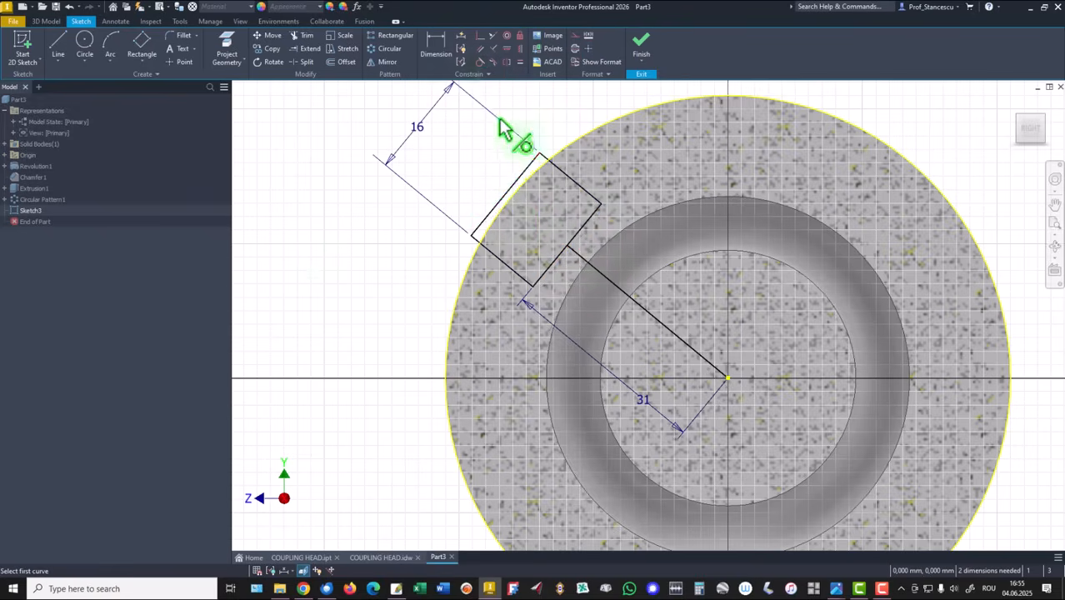
{"action": "left_click", "coordinate": [519, 188]}
{"action": "left_click", "coordinate": [526, 194]}
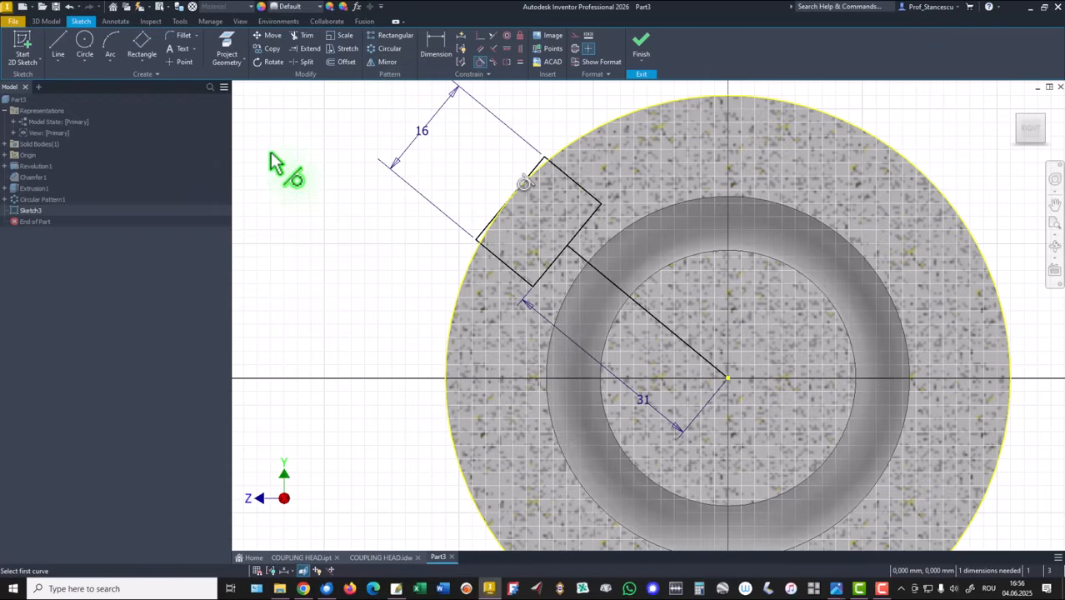
Step: Draw a vertical line about 19 mm long from the flange centre up to the inner circular edge
{"action": "left_click", "coordinate": [55, 52]}
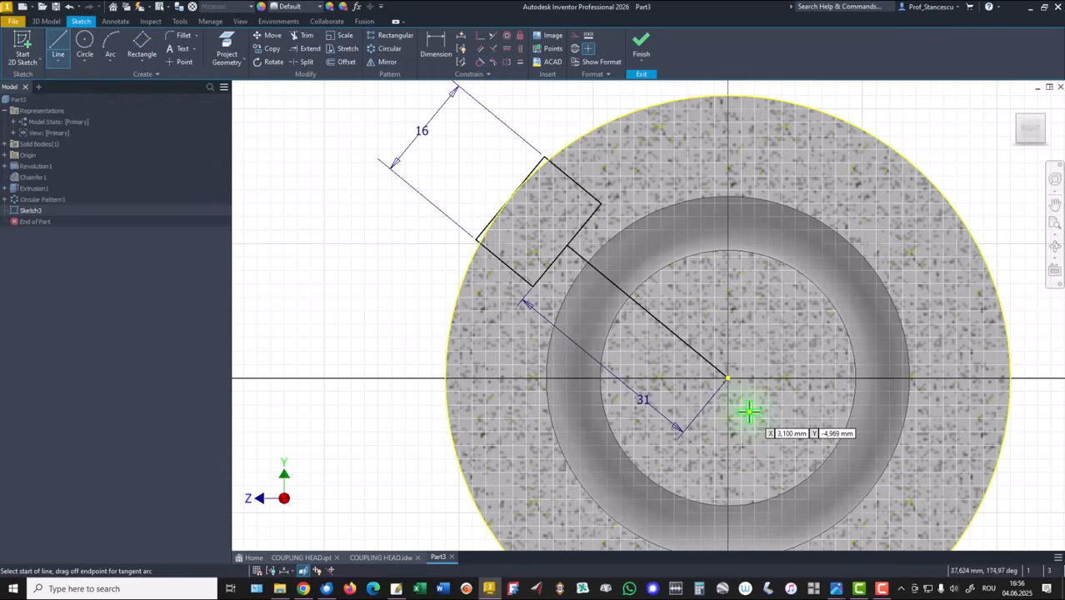
{"action": "left_click", "coordinate": [726, 377]}
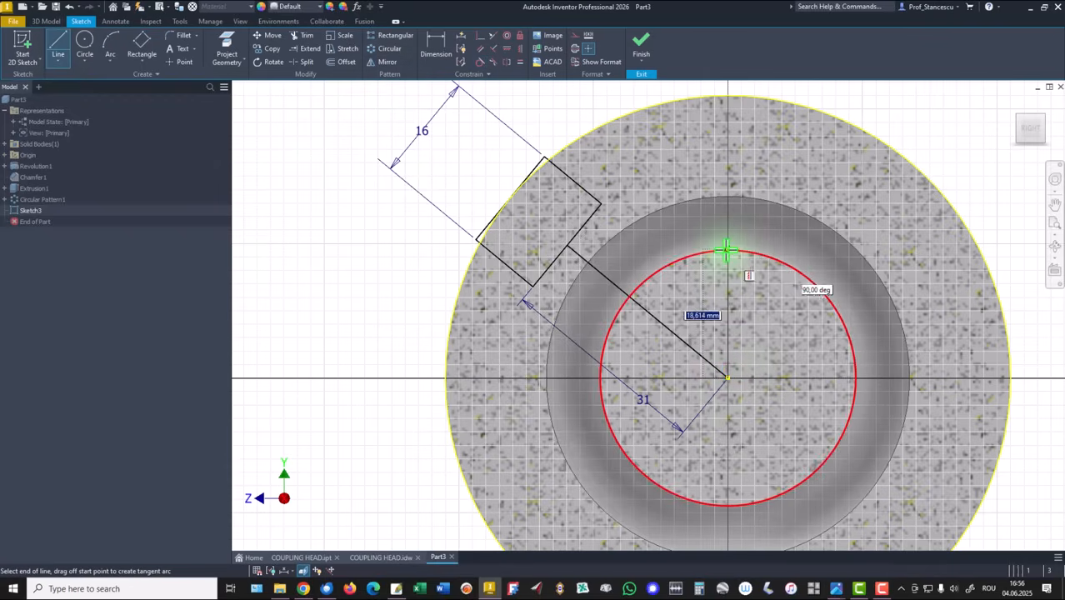
{"action": "right_click", "coordinate": [748, 330]}
{"action": "left_click", "coordinate": [783, 331]}
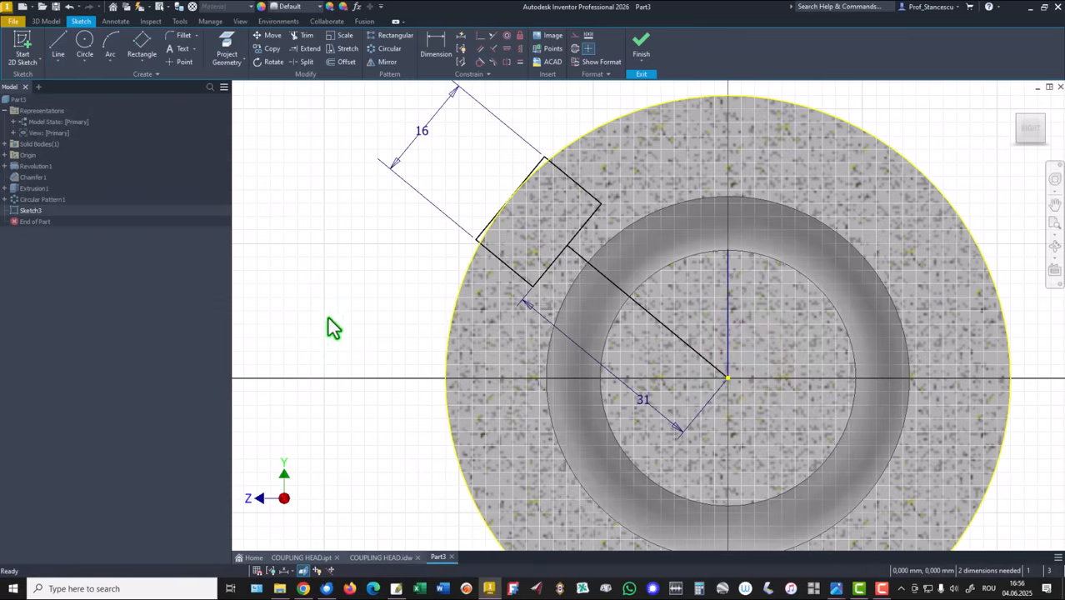
Step: Dimension the angle between the slanted centre line and the vertical line as 45 degrees
{"action": "left_click", "coordinate": [436, 45]}
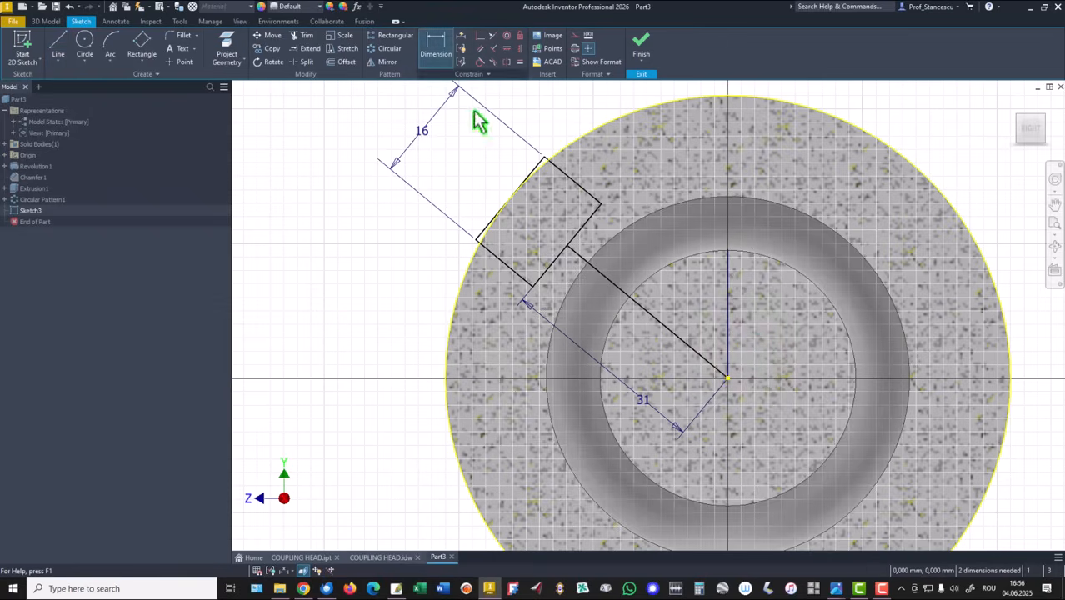
{"action": "left_click", "coordinate": [615, 292]}
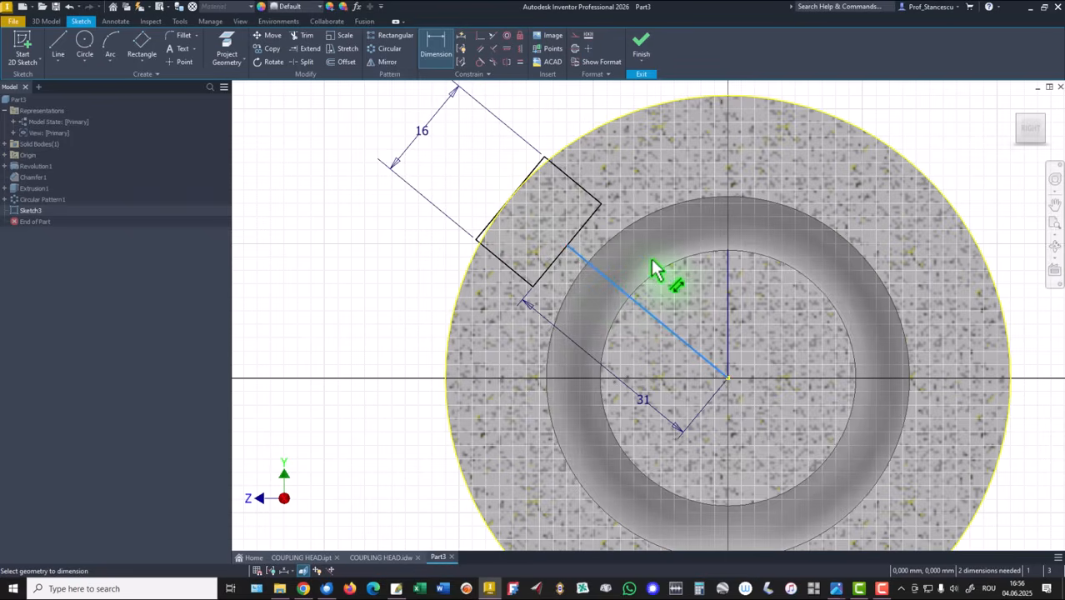
{"action": "left_click", "coordinate": [725, 295]}
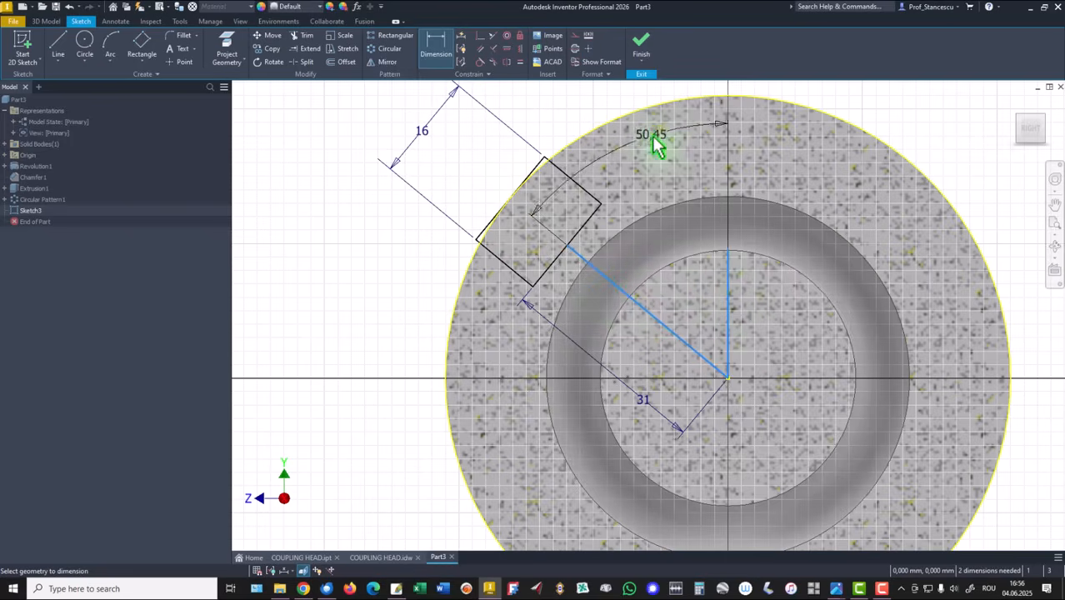
{"action": "left_click", "coordinate": [649, 152]}
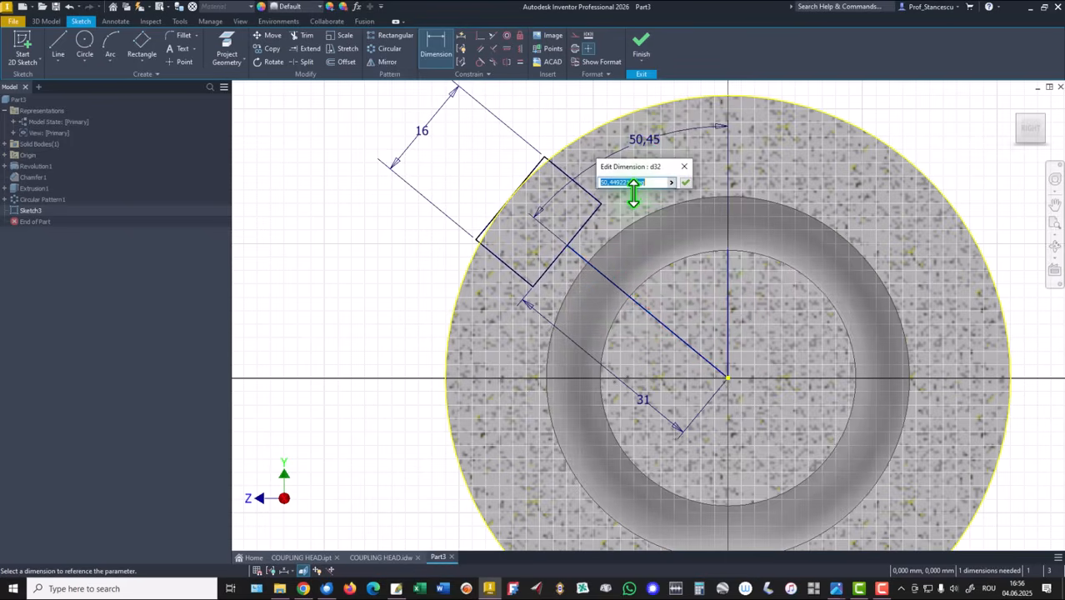
{"action": "key", "text": "Return"}
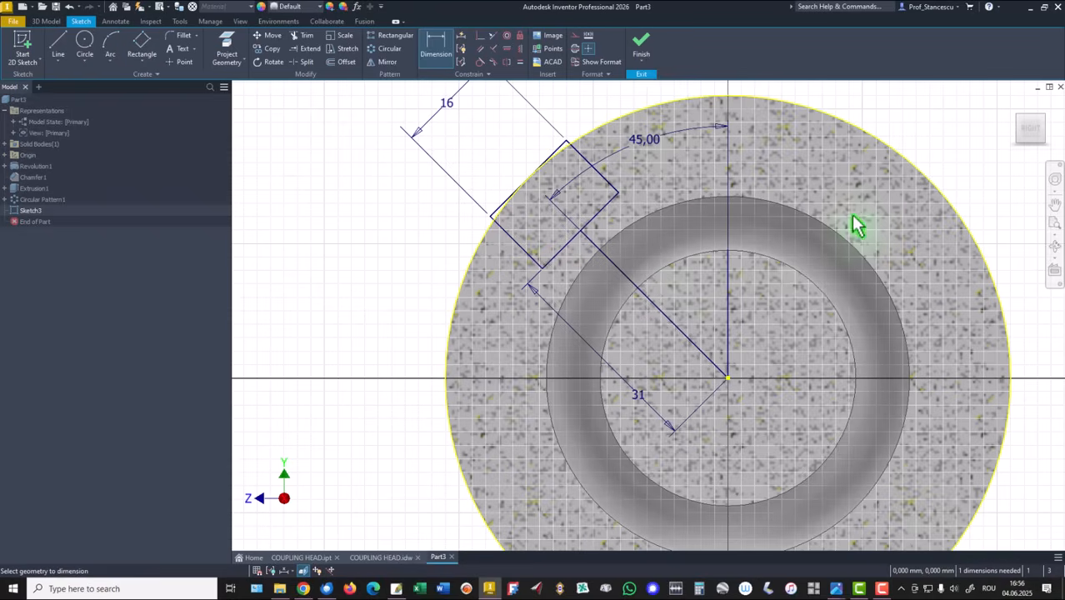
{"action": "right_click", "coordinate": [948, 162]}
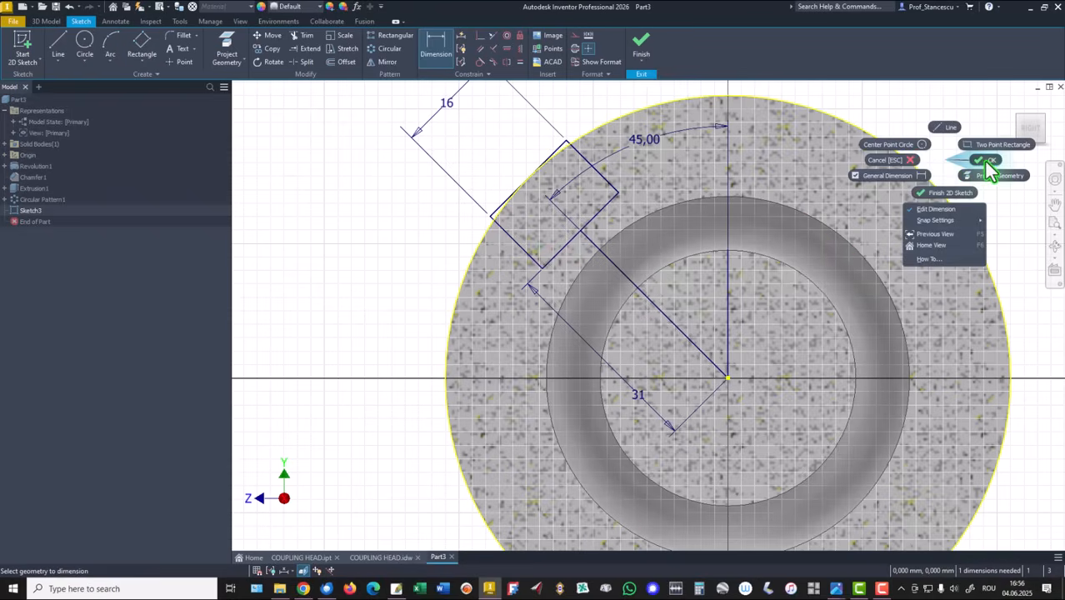
{"action": "left_click", "coordinate": [983, 161]}
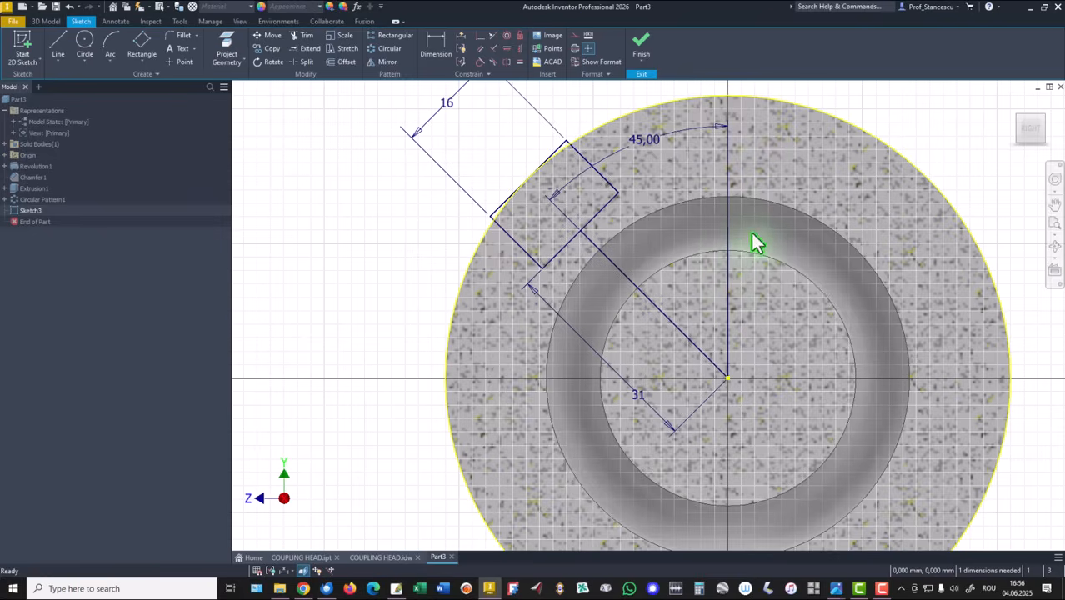
Step: Stretch the vertical line upward and constrain its upper end horizontal to the slanted centre line's outer end
{"action": "mouse_move", "coordinate": [729, 225]}
{"action": "left_mouse_down"}
{"action": "mouse_move", "coordinate": [732, 290]}
{"action": "mouse_move", "coordinate": [732, 230]}
{"action": "left_mouse_up"}
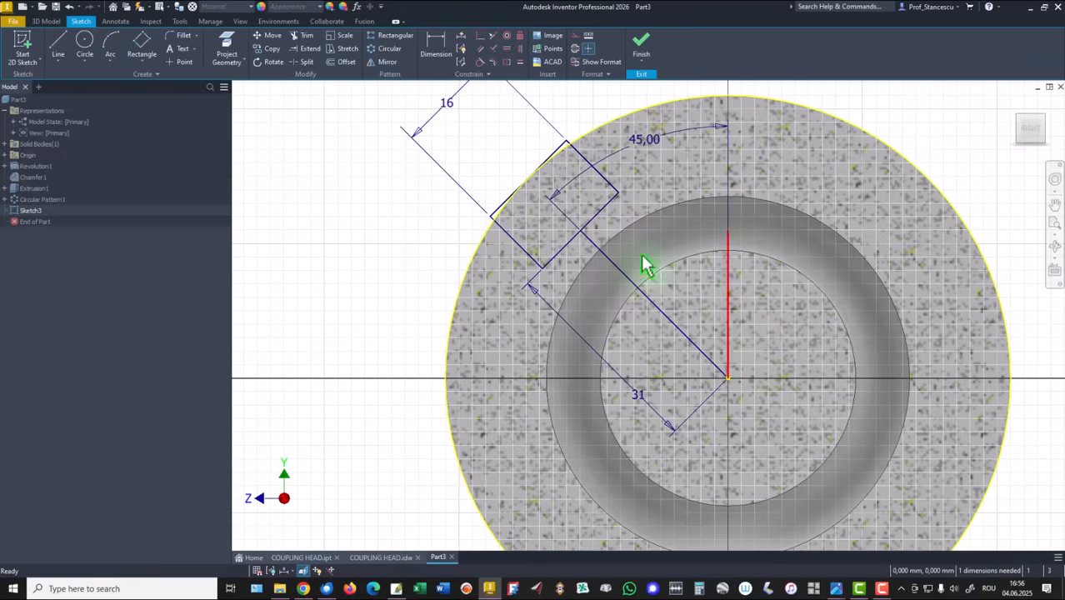
{"action": "left_click", "coordinate": [506, 49]}
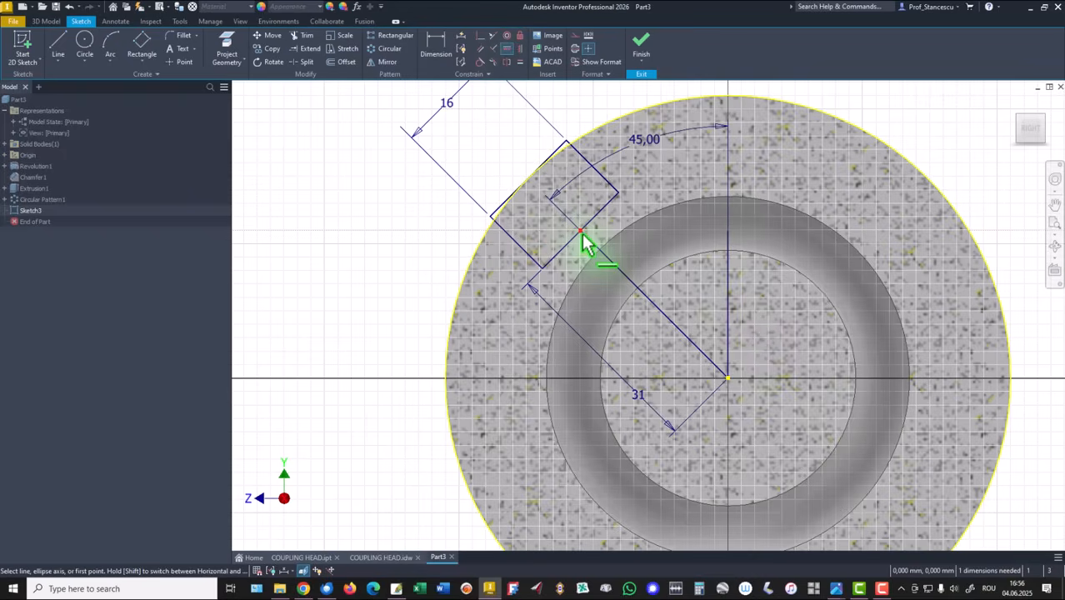
{"action": "left_click", "coordinate": [726, 232]}
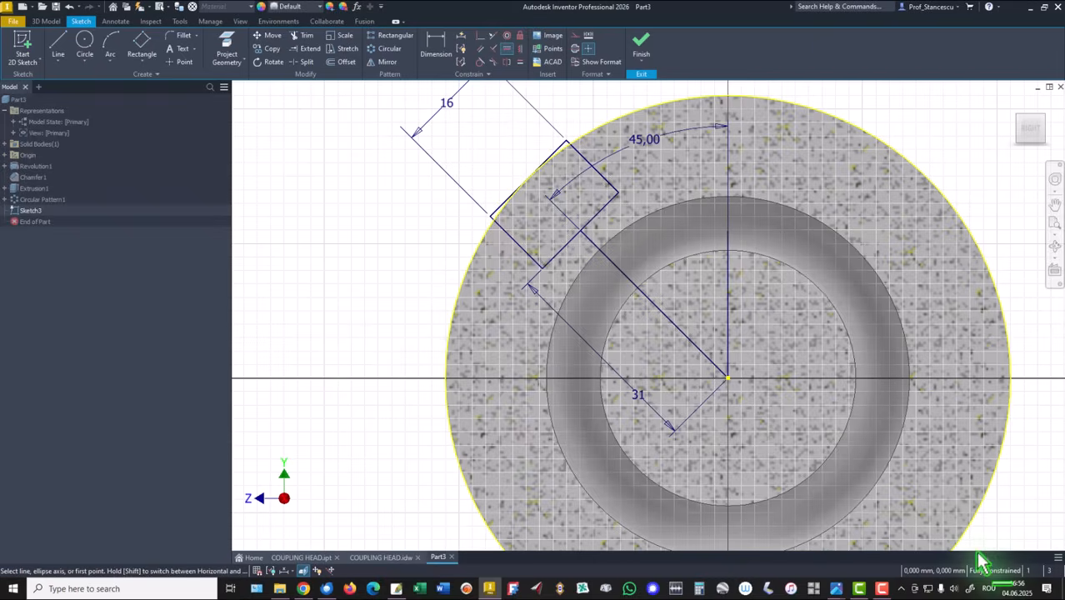
{"action": "right_click", "coordinate": [358, 198]}
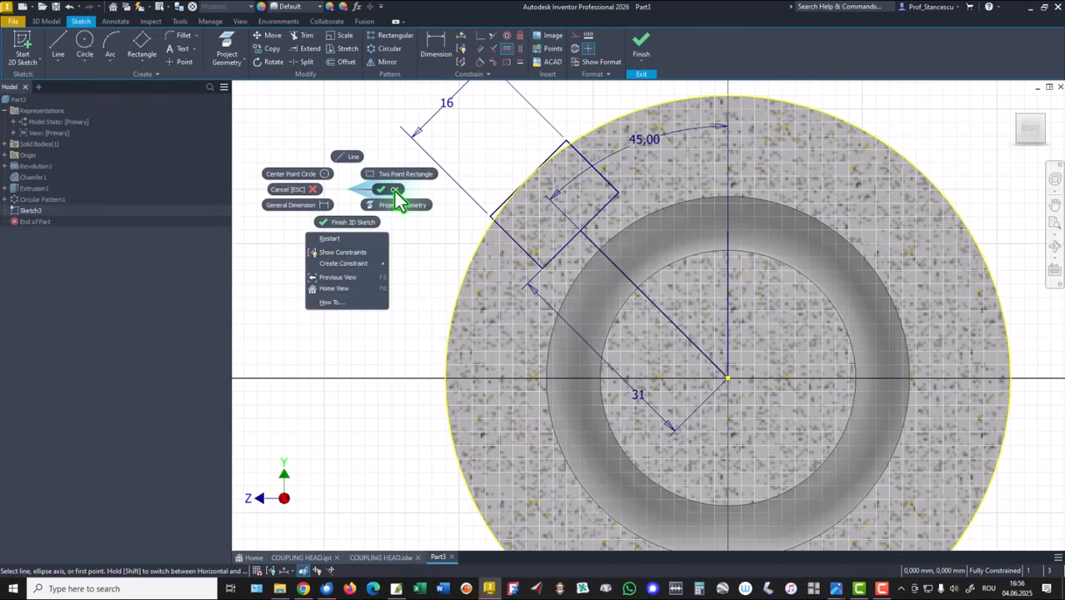
{"action": "left_click", "coordinate": [383, 200]}
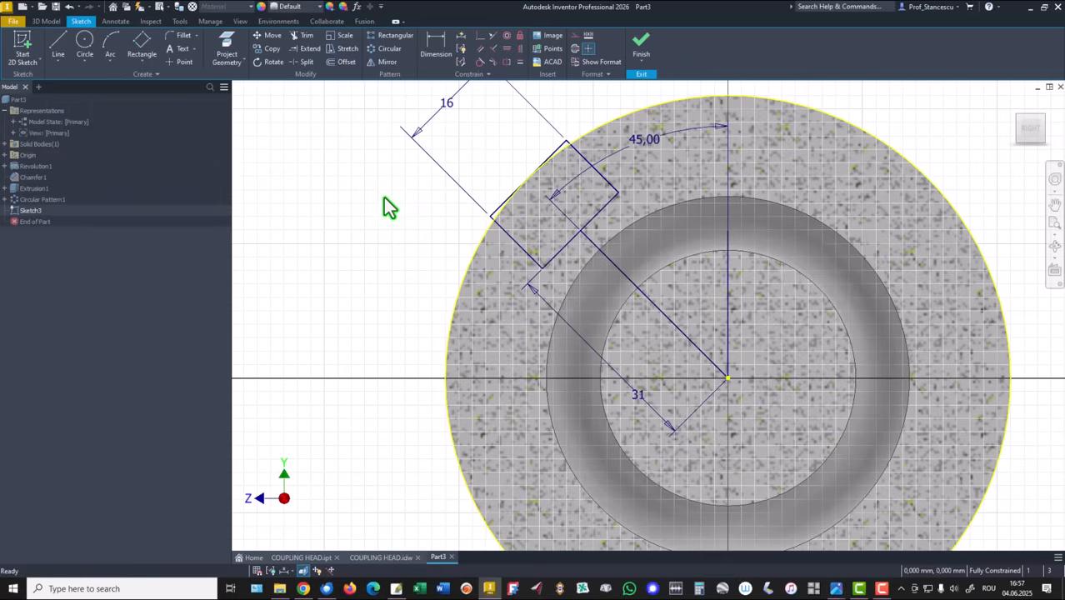
{"action": "left_click_drag", "start_coordinate": [446, 111], "coordinate": [491, 150]}
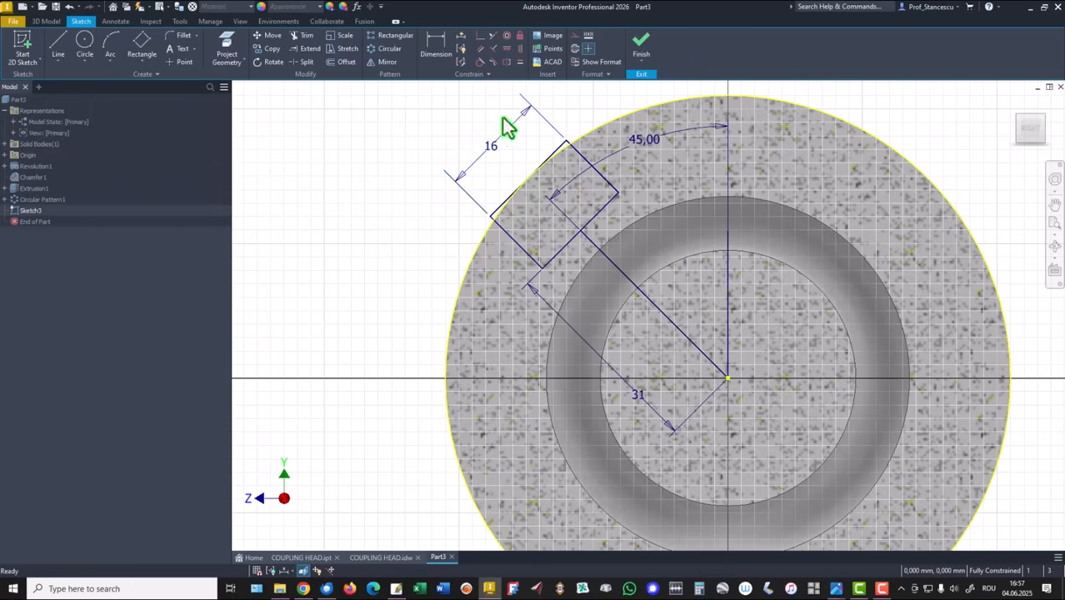
Step: Finish the sketch and cut the whole slot rectangle, including its corner regions, through all of the flange
{"action": "left_click", "coordinate": [642, 49]}
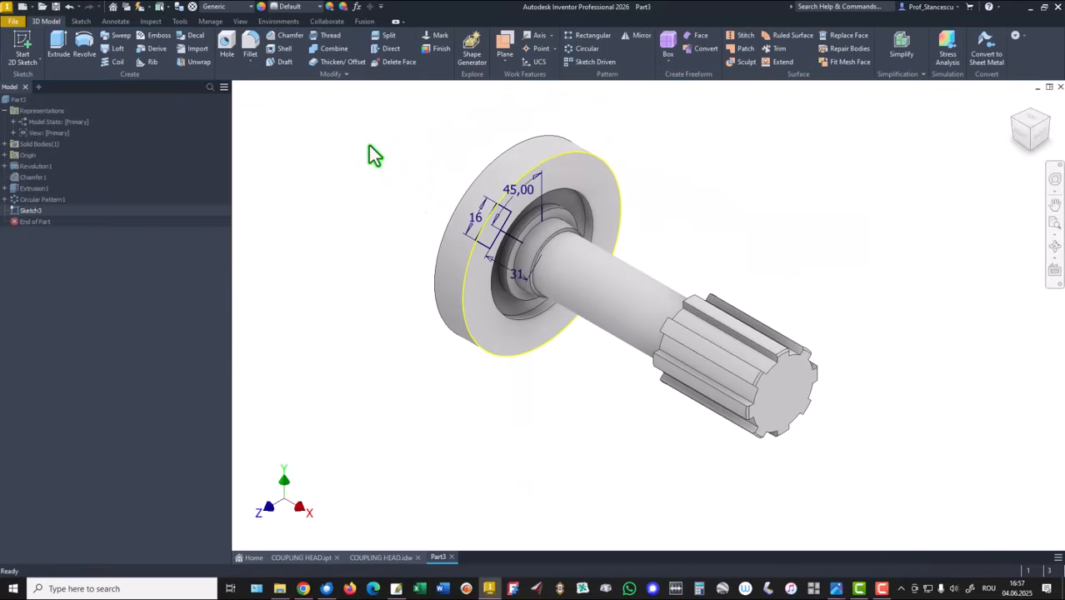
{"action": "left_click", "coordinate": [58, 52]}
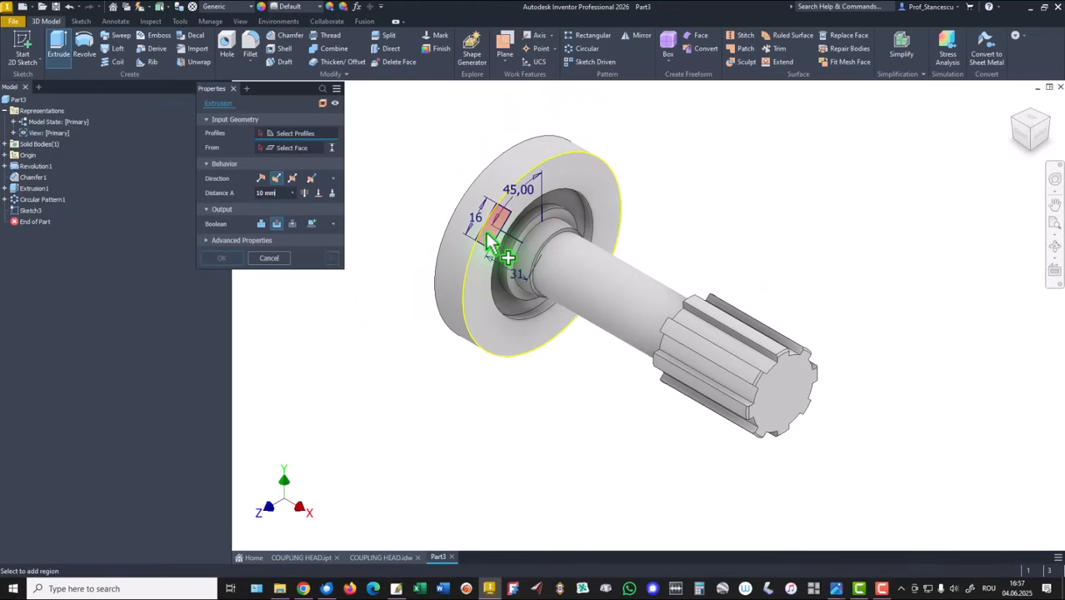
{"action": "scroll", "coordinate": [488, 241], "scroll_direction": "up", "scroll_amount": 5}
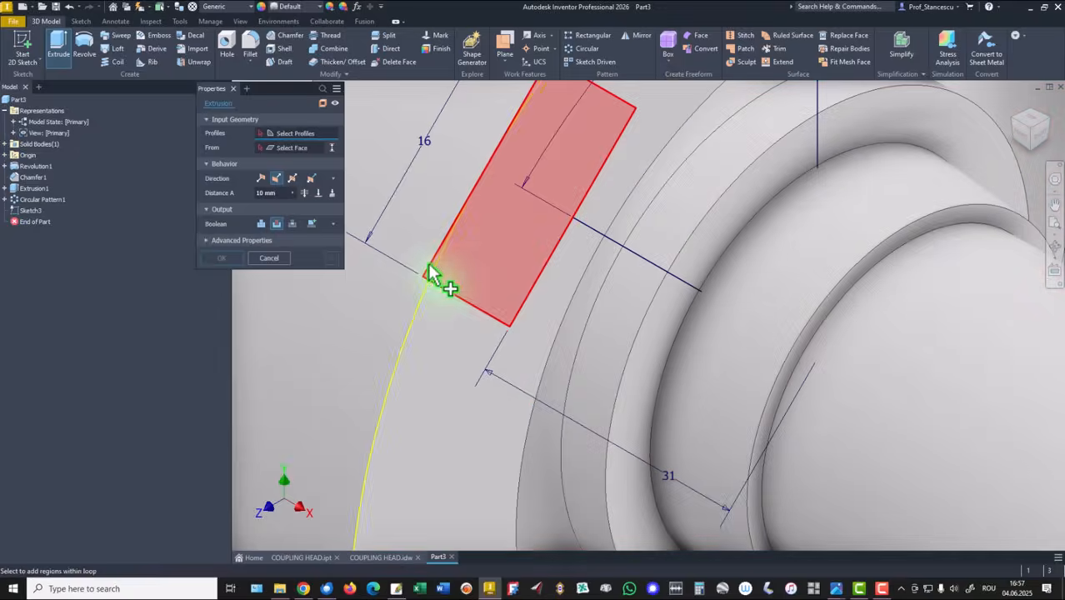
{"action": "left_click", "coordinate": [426, 275]}
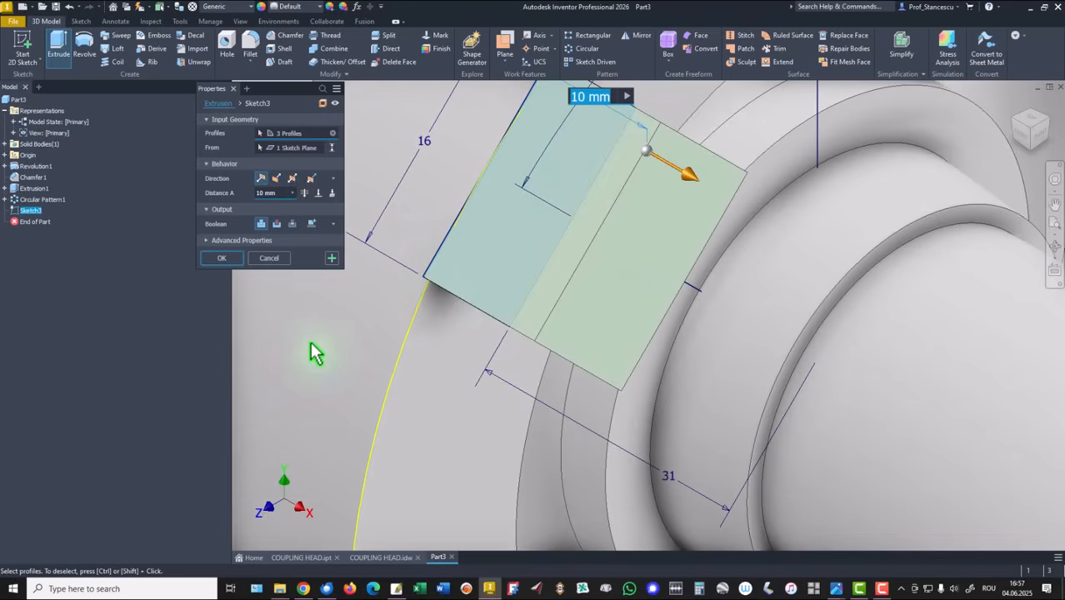
{"action": "left_click", "coordinate": [275, 224]}
{"action": "scroll", "coordinate": [320, 308], "scroll_direction": "up", "scroll_amount": 3}
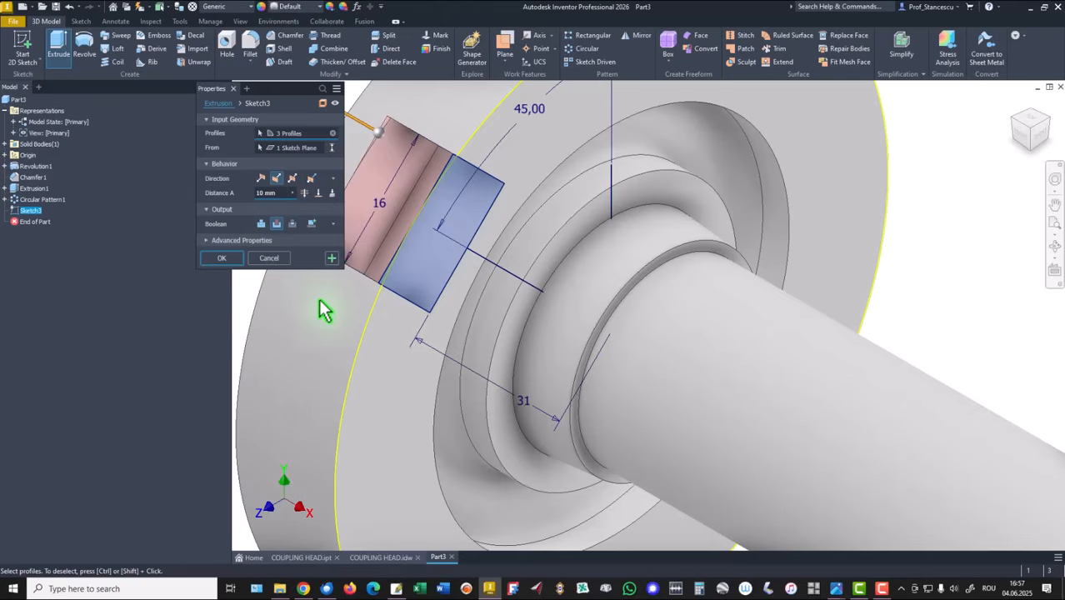
{"action": "middle_click_drag", "start_coordinate": [476, 323], "coordinate": [610, 373]}
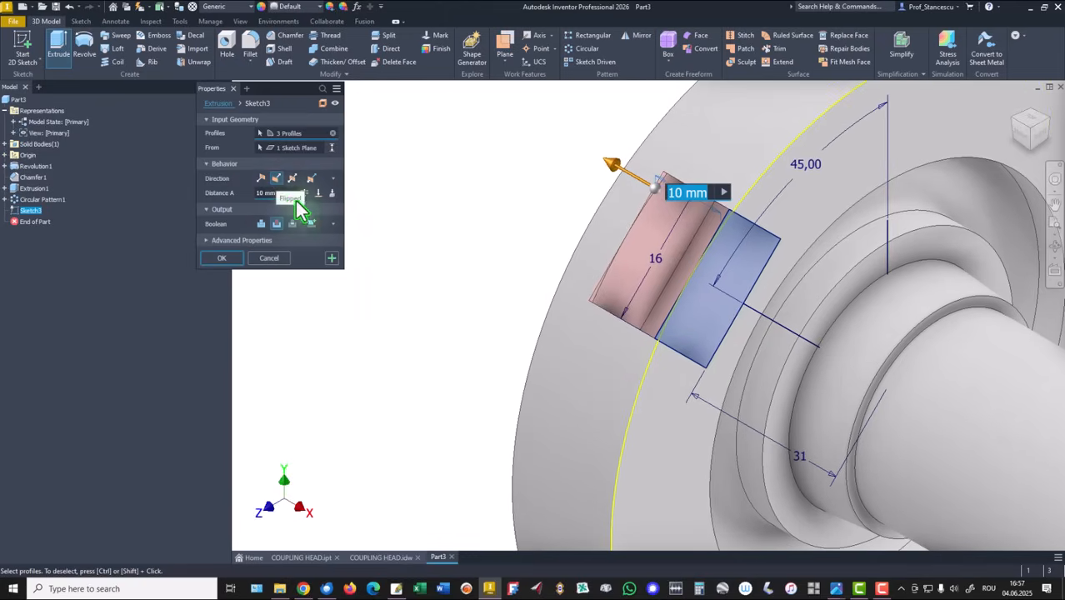
{"action": "left_click", "coordinate": [305, 193]}
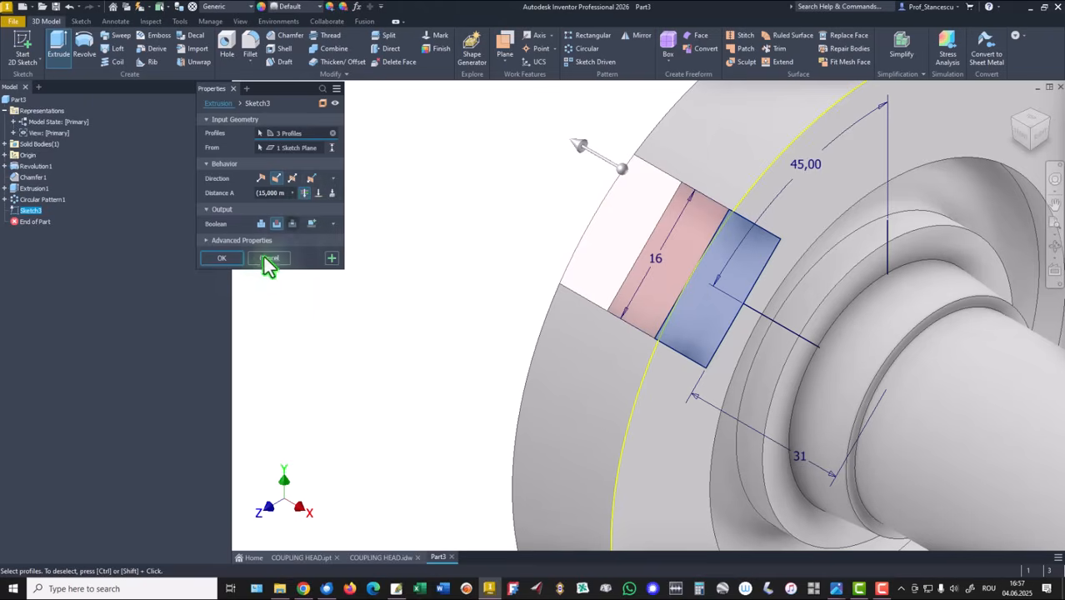
{"action": "left_click", "coordinate": [236, 258]}
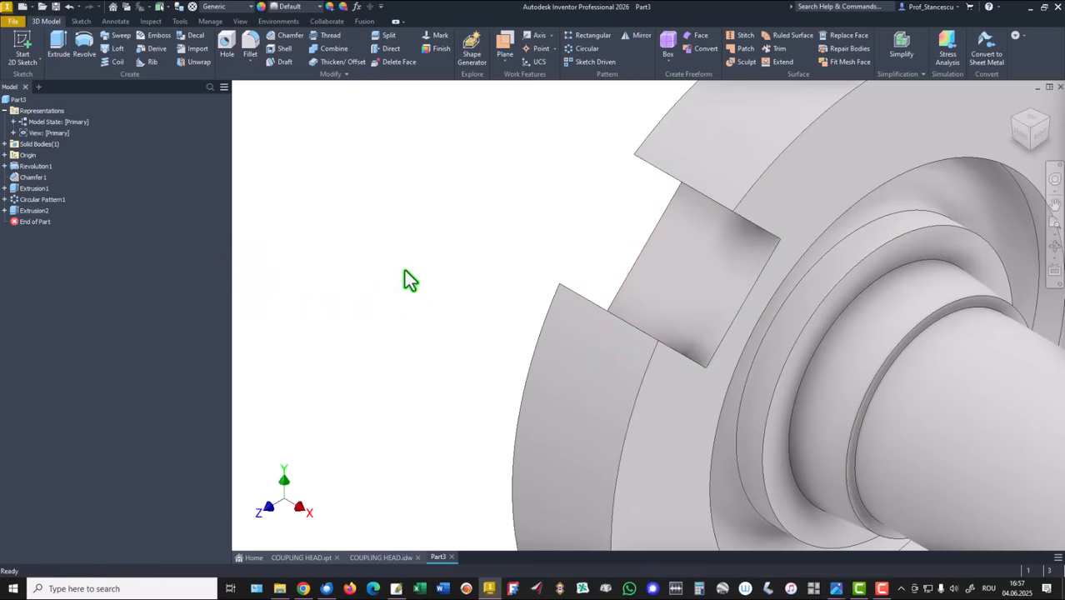
Step: Pattern the flange slot circularly around the shaft axis with 4 occurrences over 360 degrees
{"action": "key", "text": "F6"}
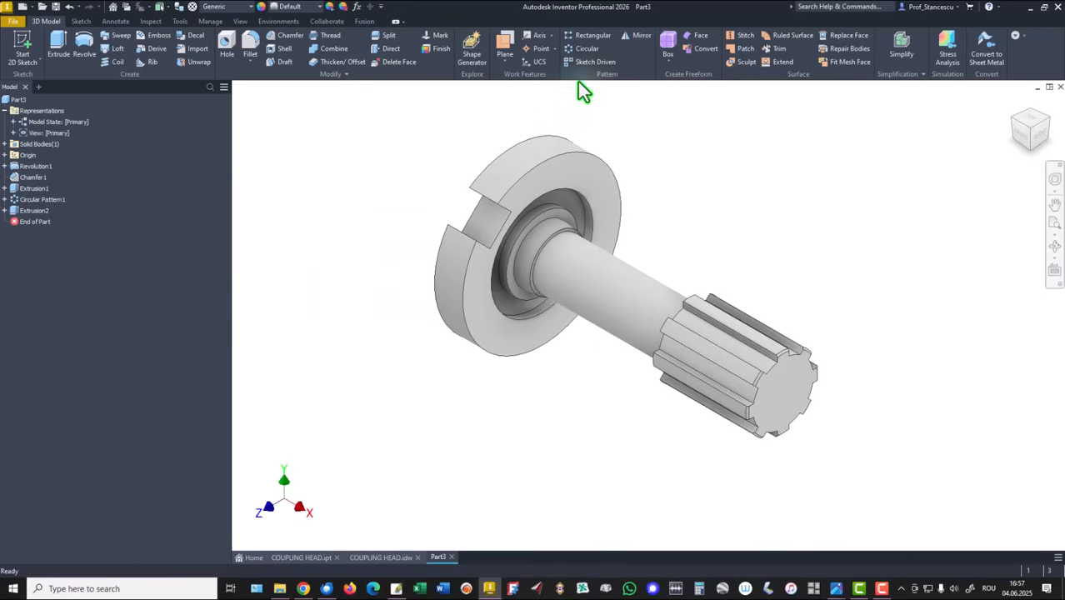
{"action": "left_click", "coordinate": [582, 50]}
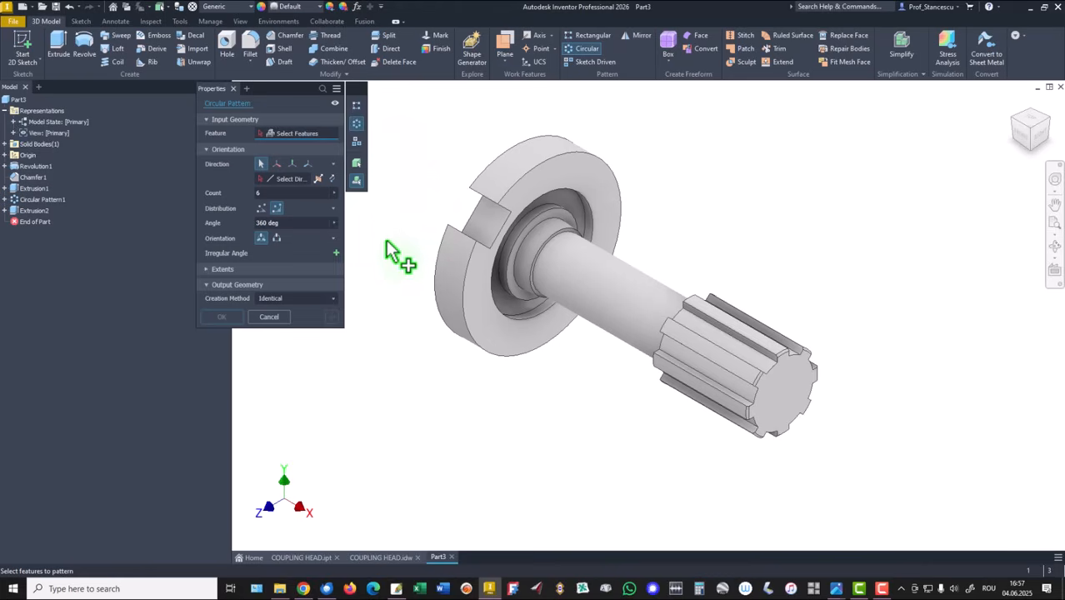
{"action": "left_click", "coordinate": [34, 210]}
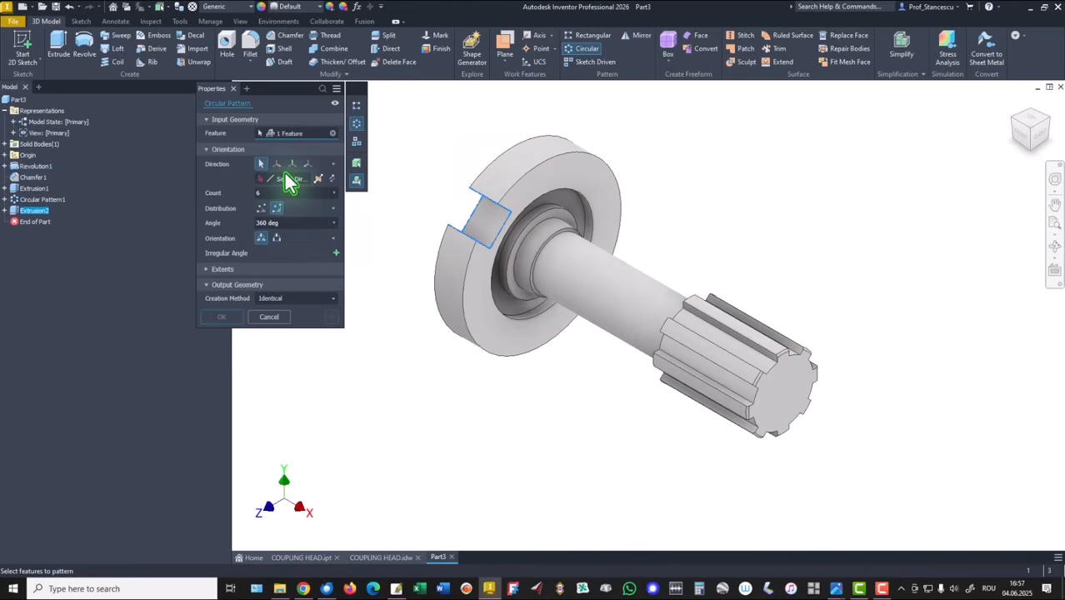
{"action": "left_click", "coordinate": [636, 295]}
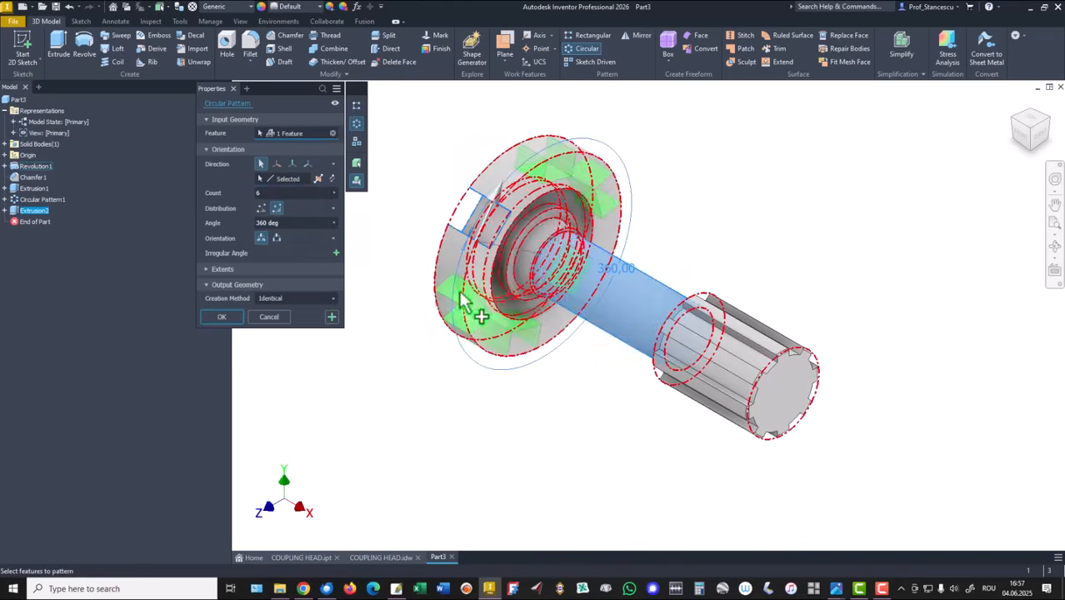
{"action": "left_click", "coordinate": [275, 192]}
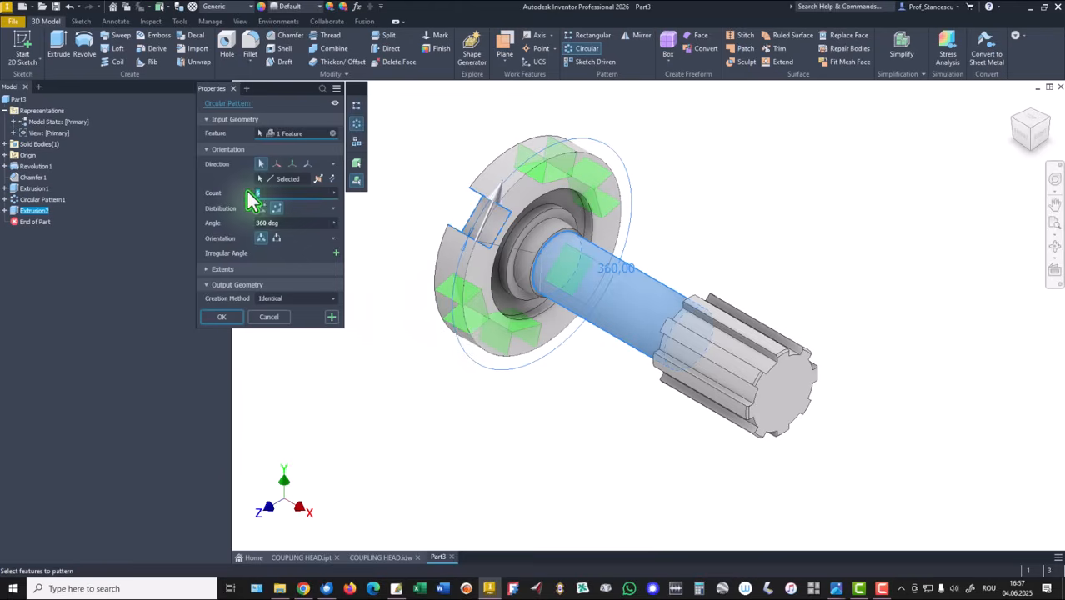
{"action": "type", "text": "4"}
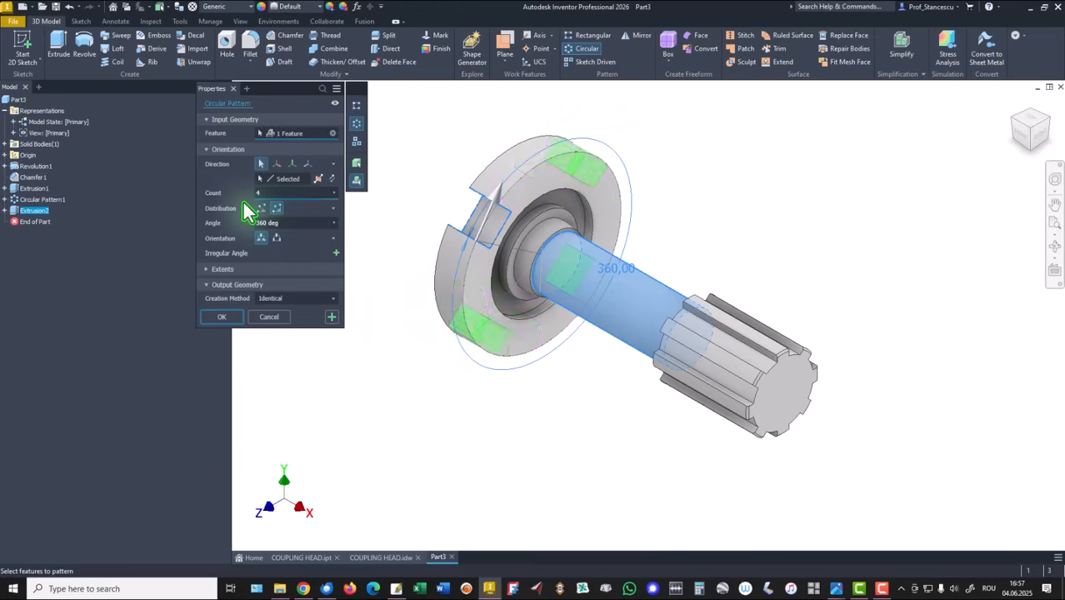
{"action": "key", "text": "Return"}
{"action": "left_click", "coordinate": [1046, 142]}
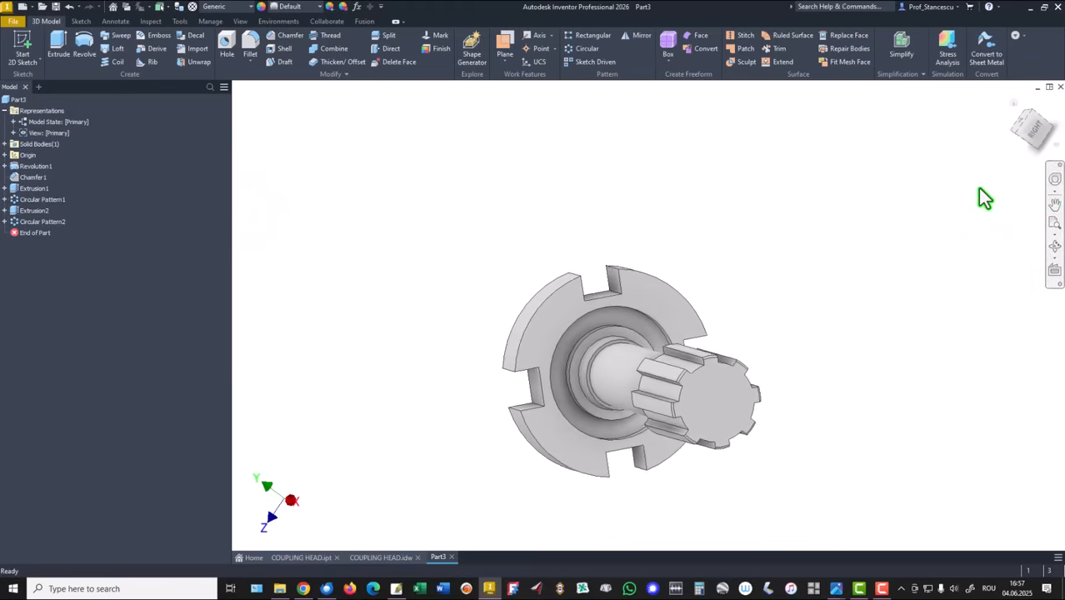
{"action": "key", "text": "F6"}
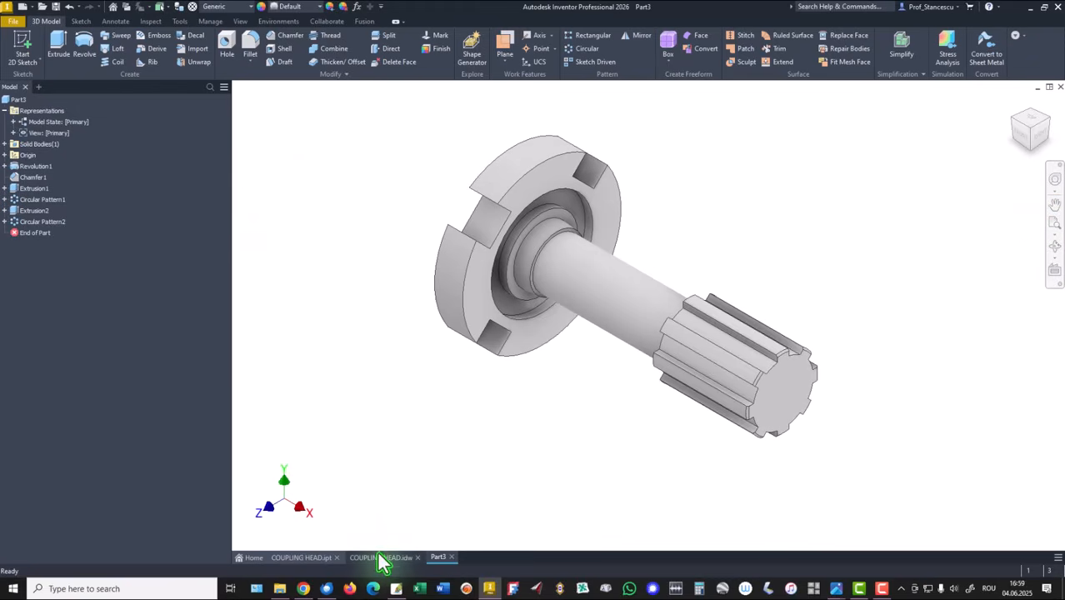
Step: Check the centre hole dimensions in detail C of the drawing, and start a simple hole with a countersink seat in Part3
{"action": "left_click", "coordinate": [379, 557]}
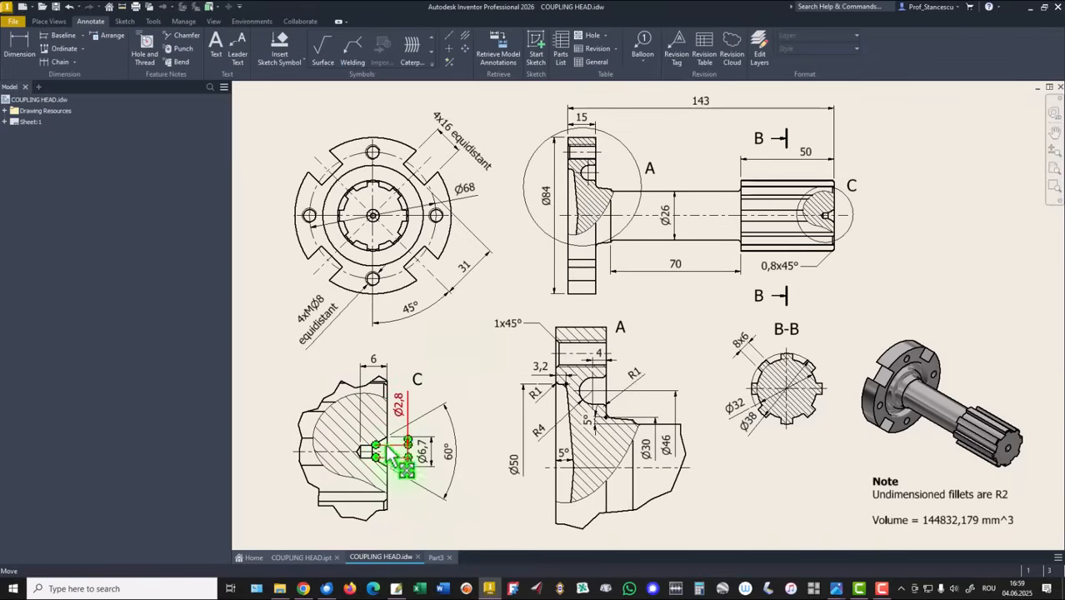
{"action": "left_click", "coordinate": [435, 464]}
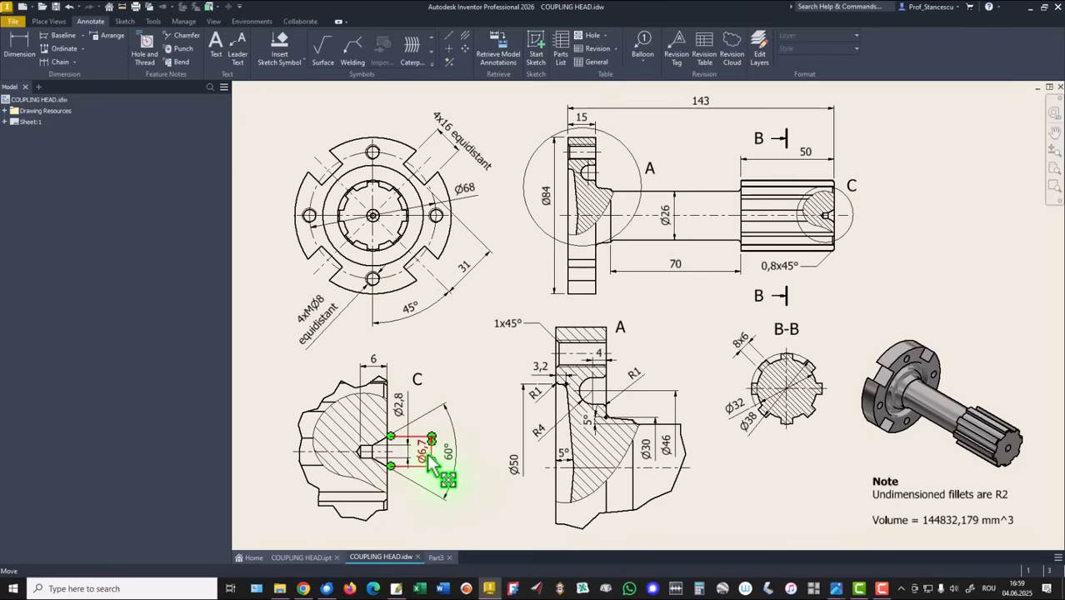
{"action": "left_click_drag", "start_coordinate": [424, 455], "coordinate": [396, 409]}
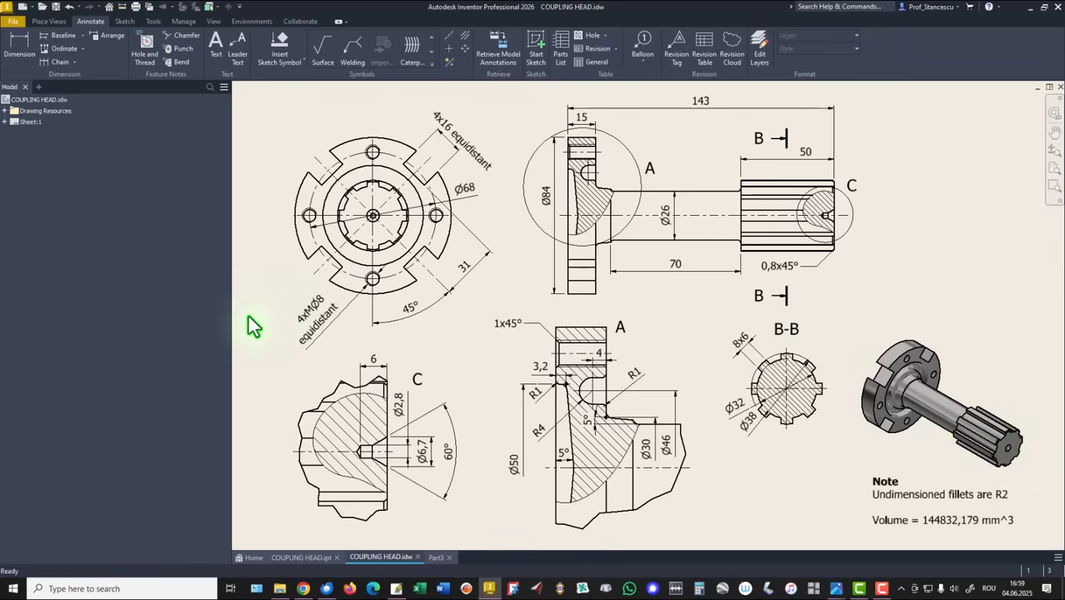
{"action": "left_click", "coordinate": [435, 557]}
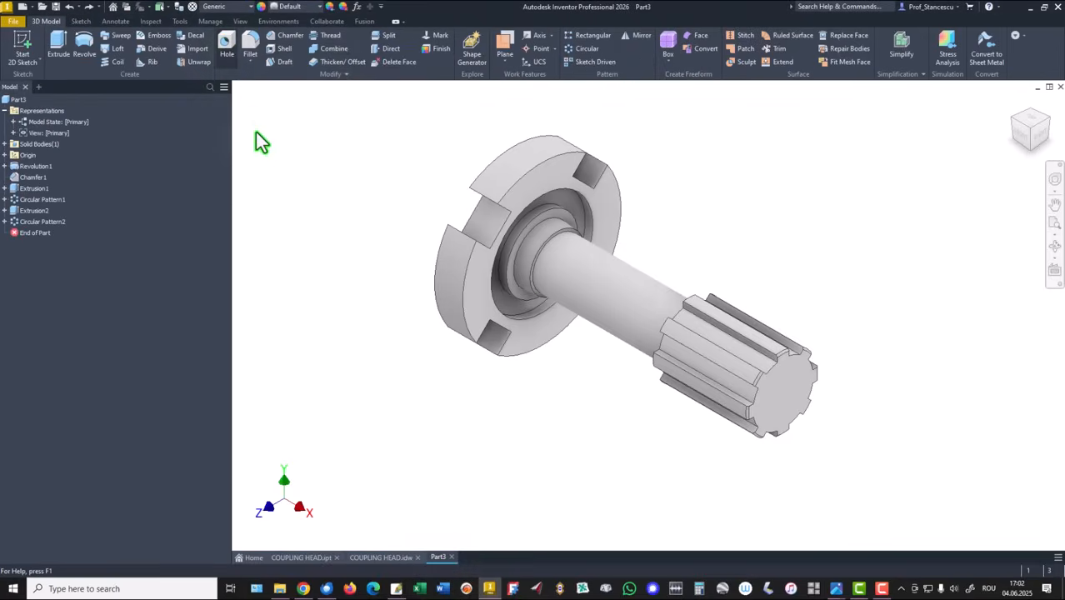
{"action": "key", "text": "h"}
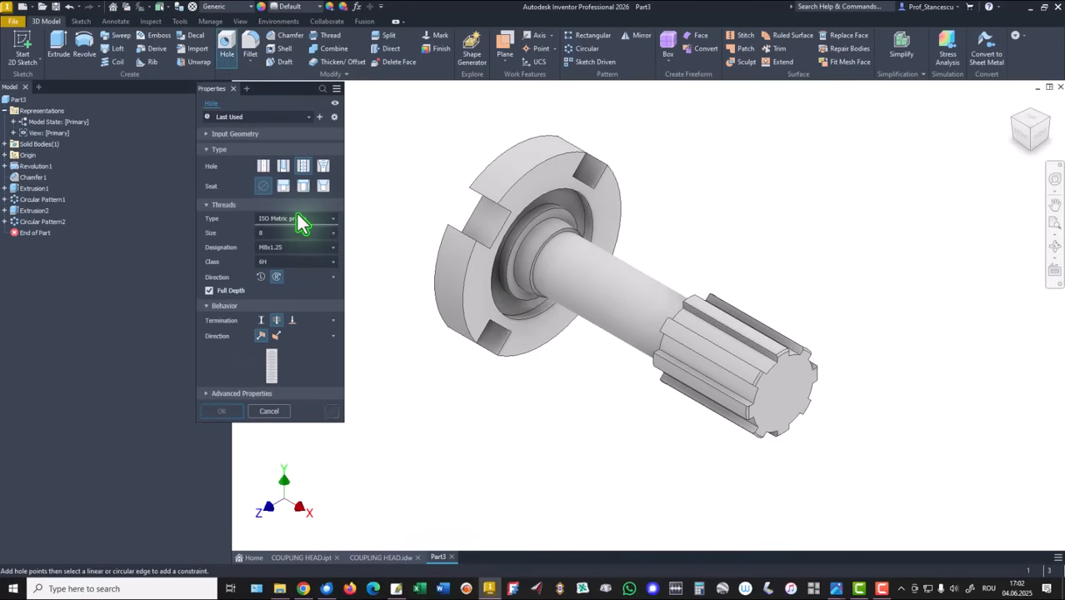
{"action": "left_click", "coordinate": [264, 166]}
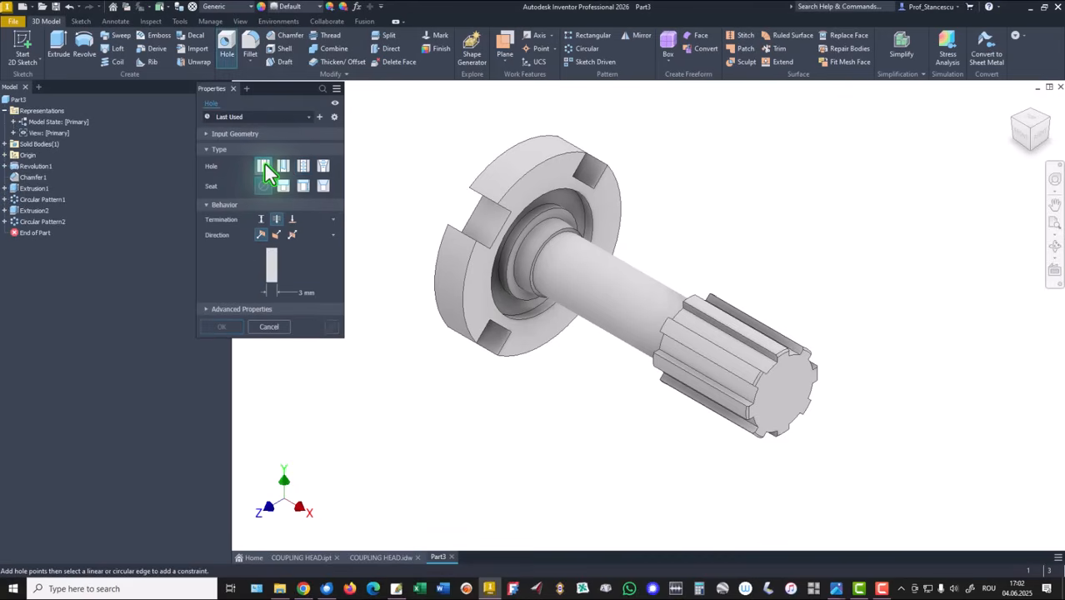
{"action": "left_click", "coordinate": [321, 185]}
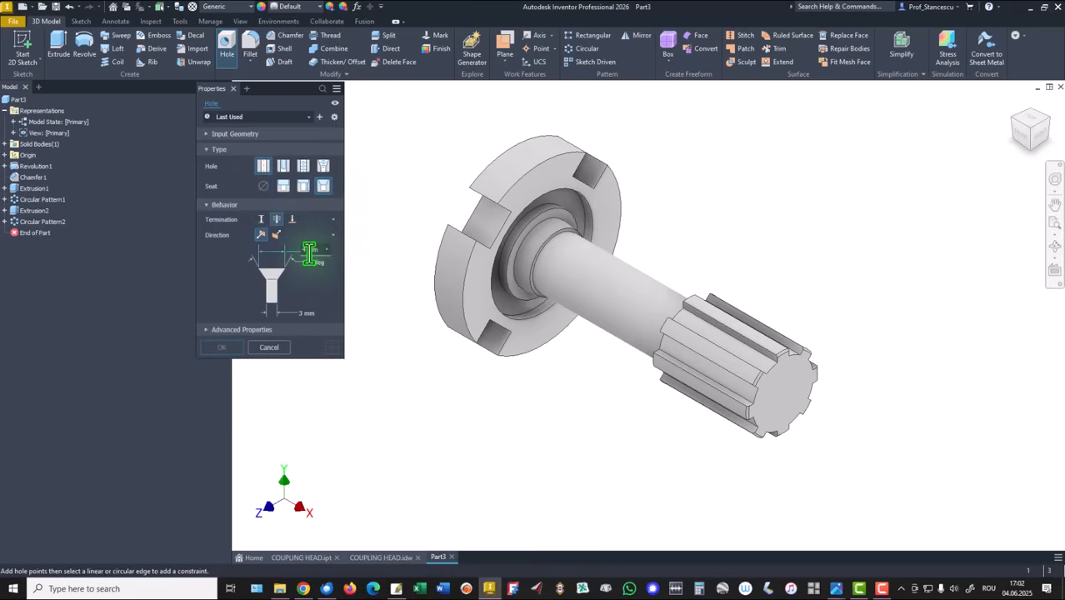
Step: Set the countersink angle to 60 degrees, the hole diameter to 2.8 mm and the termination to a distance of 6 mm
{"action": "left_click", "coordinate": [309, 250]}
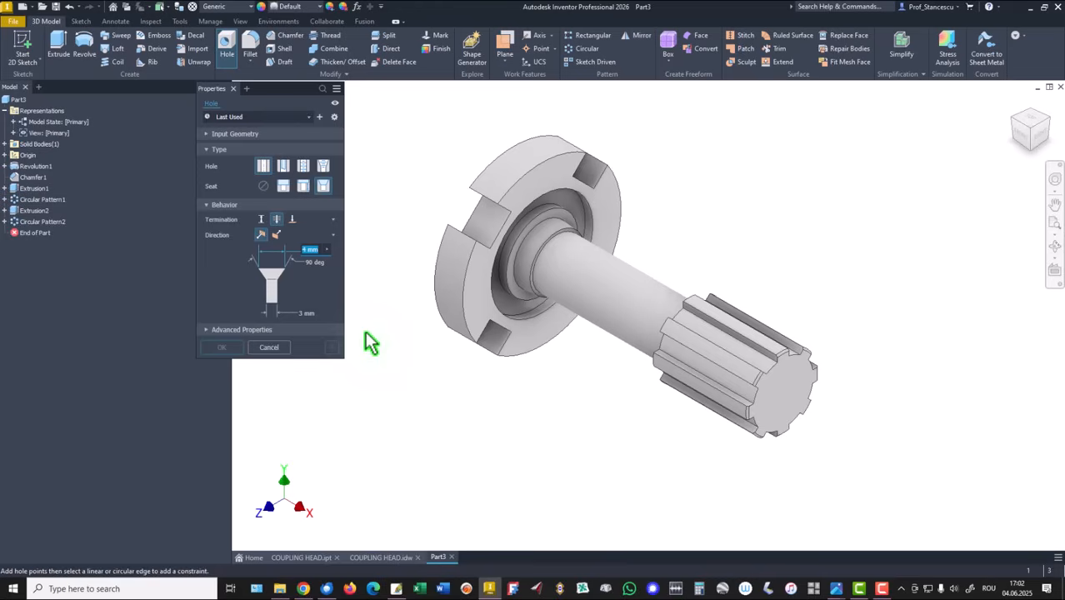
{"action": "type", "text": "60"}
{"action": "left_click", "coordinate": [310, 261]}
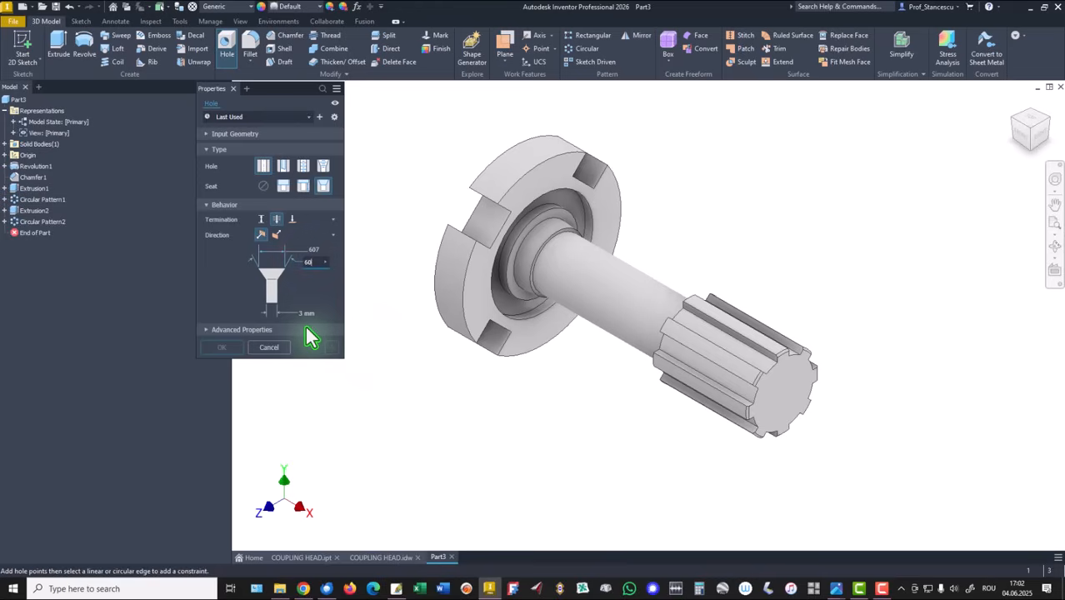
{"action": "key", "text": "Tab"}
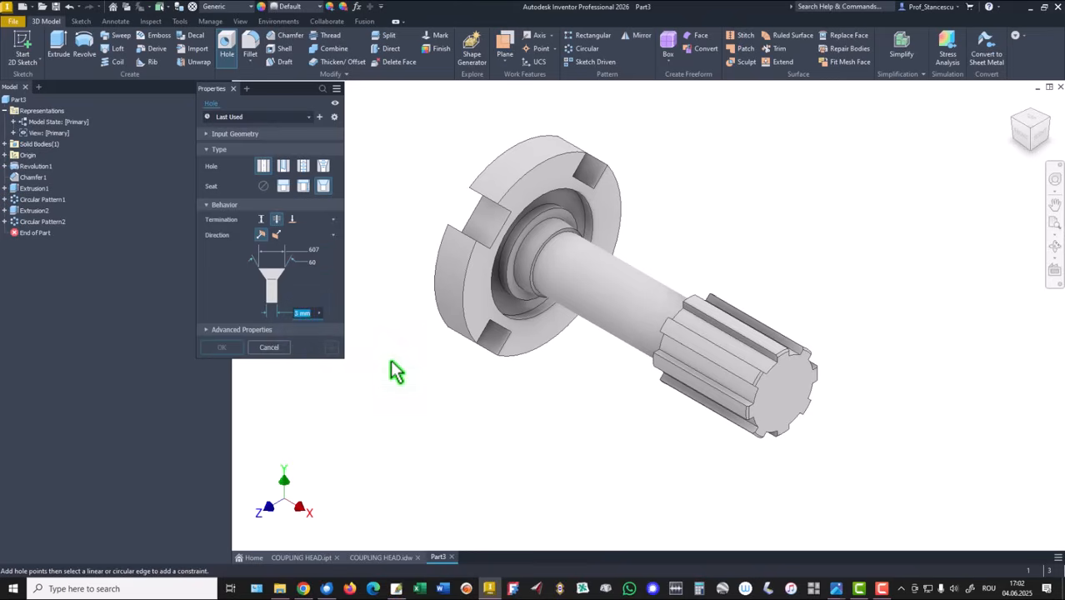
{"action": "type", "text": "2,8"}
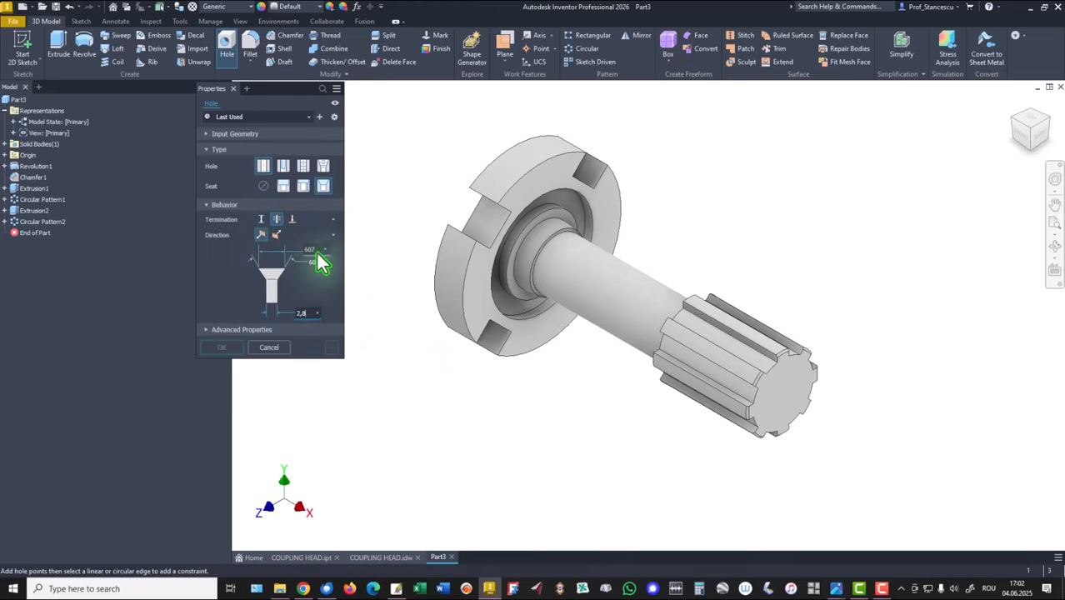
{"action": "left_click", "coordinate": [261, 221]}
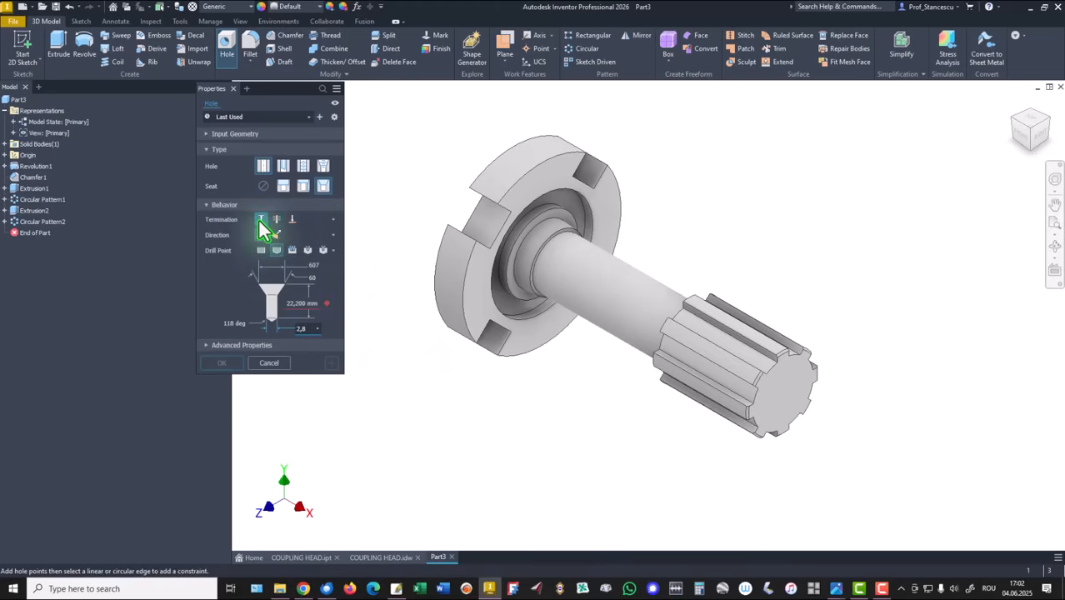
{"action": "left_click", "coordinate": [300, 302]}
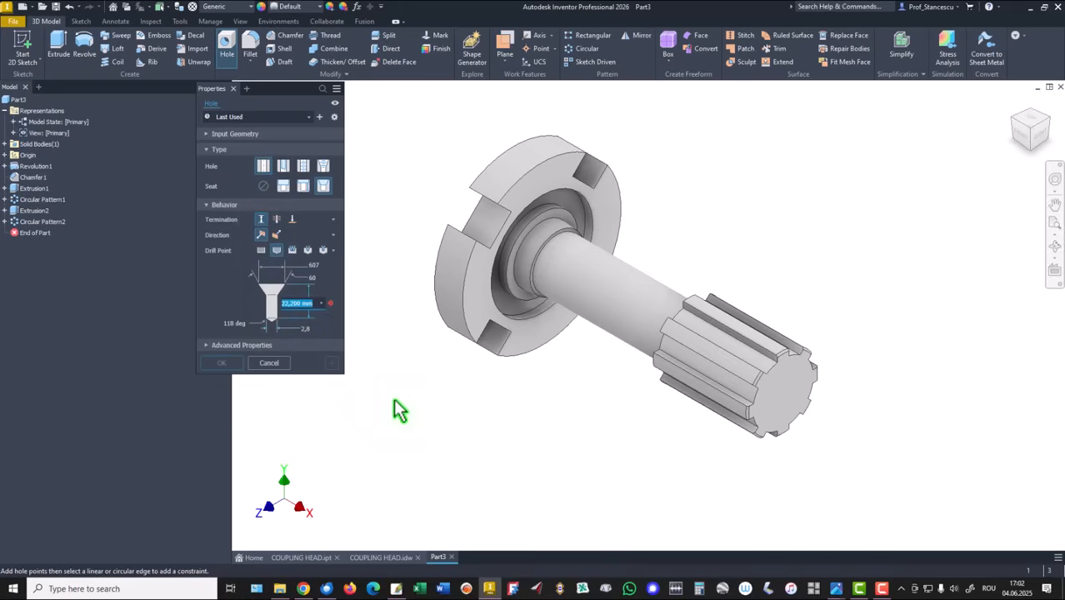
{"action": "type", "text": "6"}
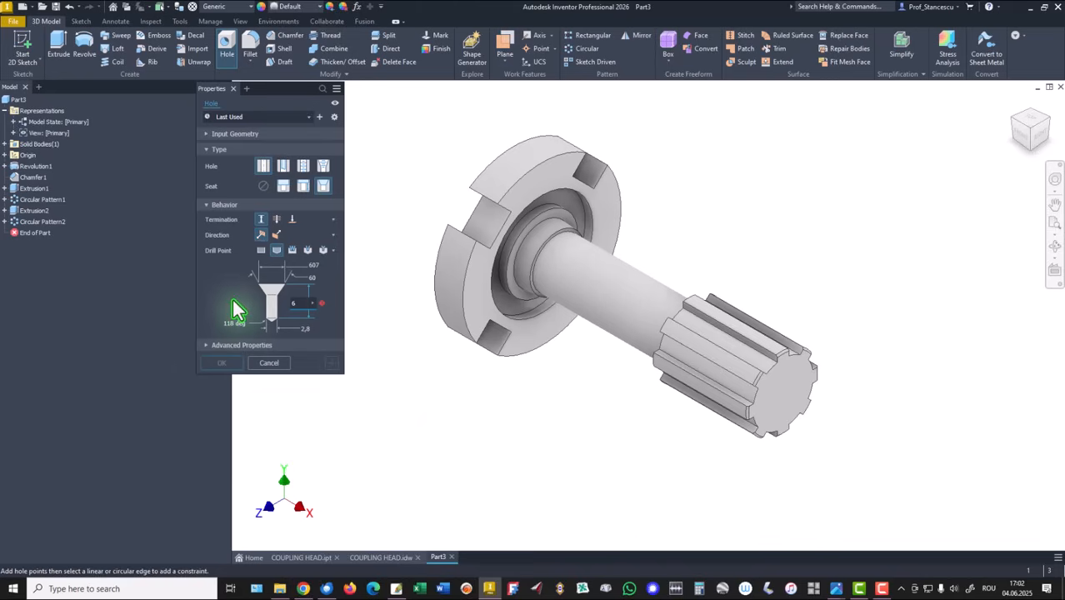
Step: Place the hole on the splined end face concentric with the shaft, with a 6.7 mm countersink diameter, and create it
{"action": "left_click", "coordinate": [780, 389]}
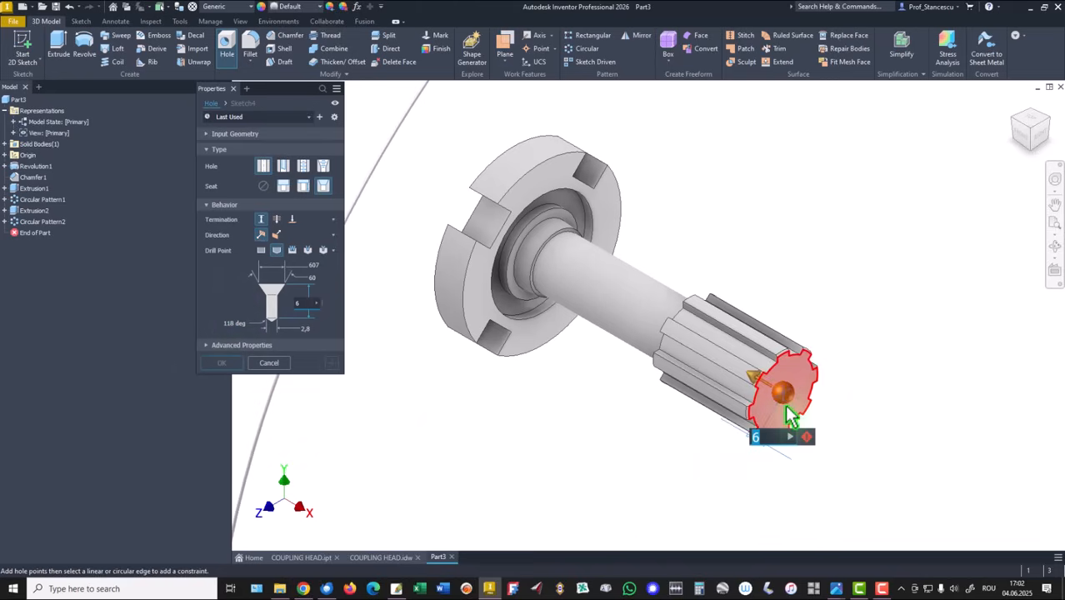
{"action": "scroll", "coordinate": [795, 367], "scroll_direction": "down", "scroll_amount": 5}
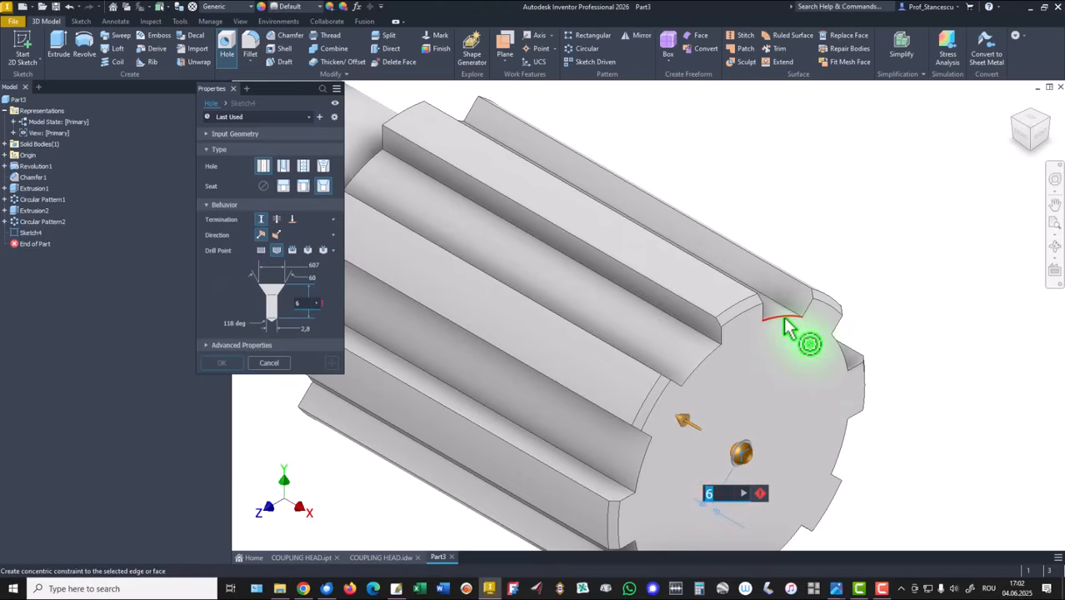
{"action": "left_click", "coordinate": [785, 323]}
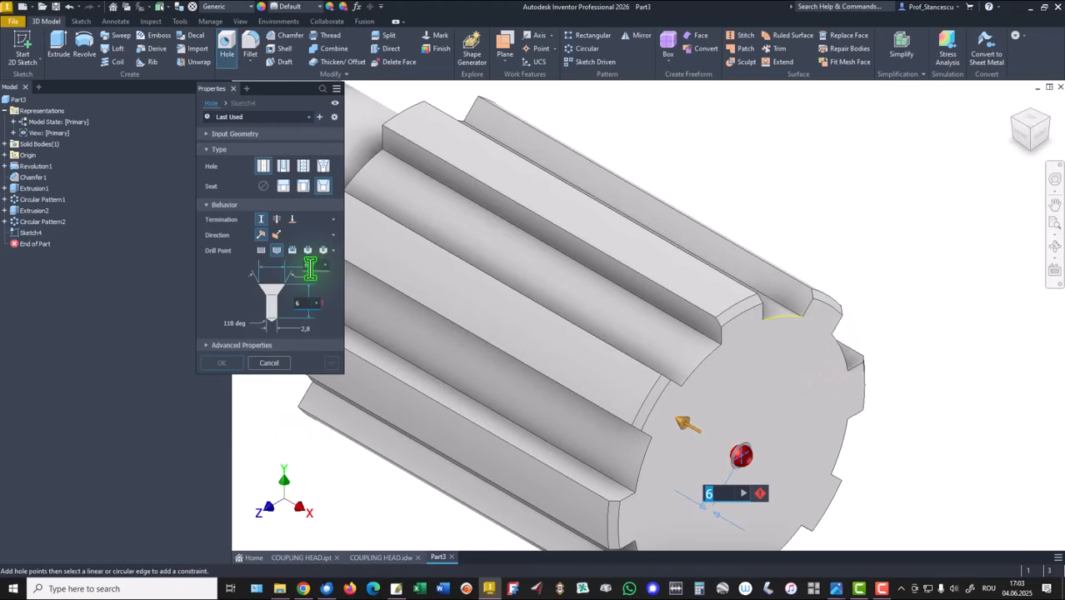
{"action": "left_click", "coordinate": [313, 266]}
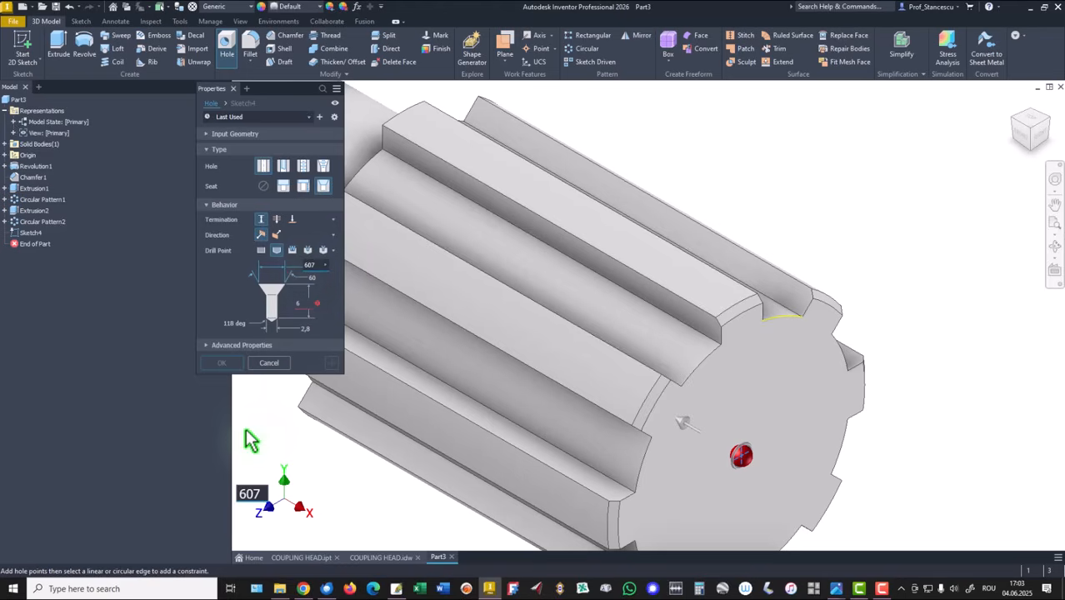
{"action": "type", "text": ","}
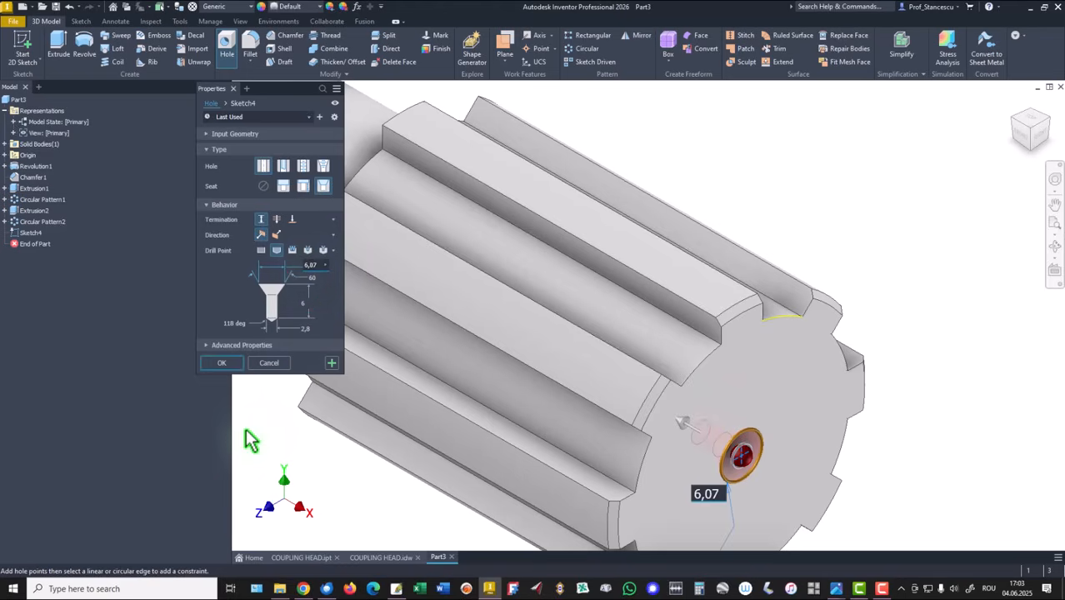
{"action": "key", "text": "Delete"}
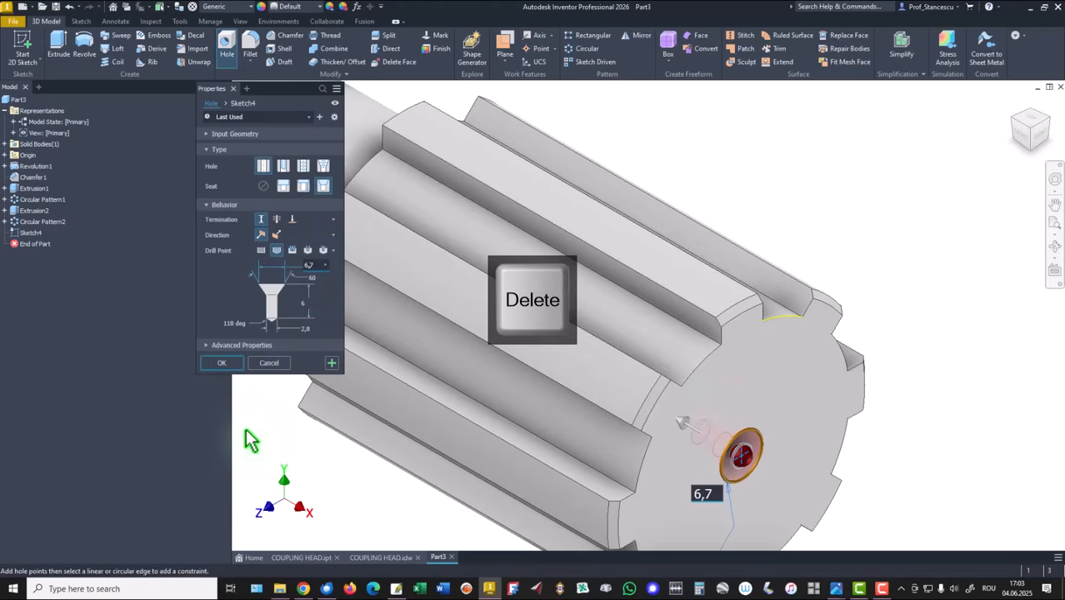
{"action": "left_click", "coordinate": [222, 363]}
{"action": "key", "text": "F6"}
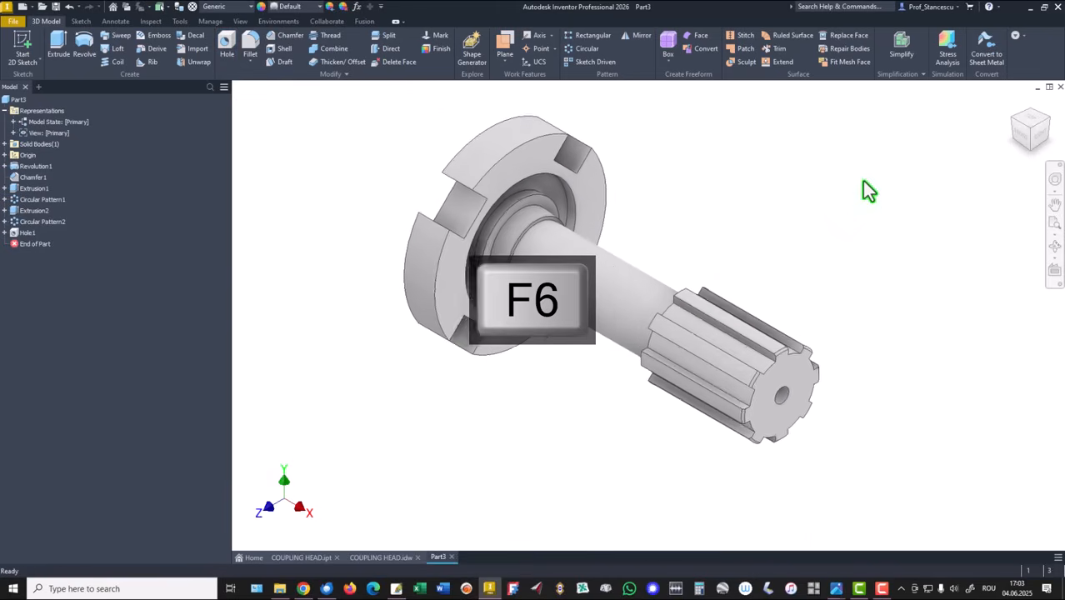
Step: In the COUPLING HEAD.idw drawing, hide the flange hole dimension's measured value and change its text to "4xM8 equidistant"
{"action": "left_click", "coordinate": [379, 556]}
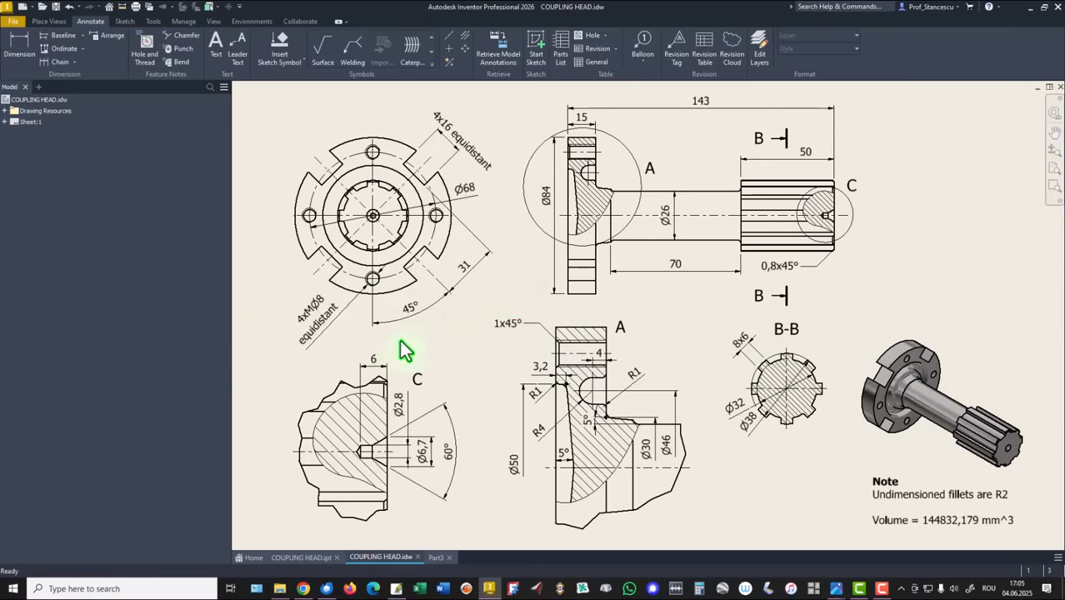
{"action": "double_click", "coordinate": [321, 310]}
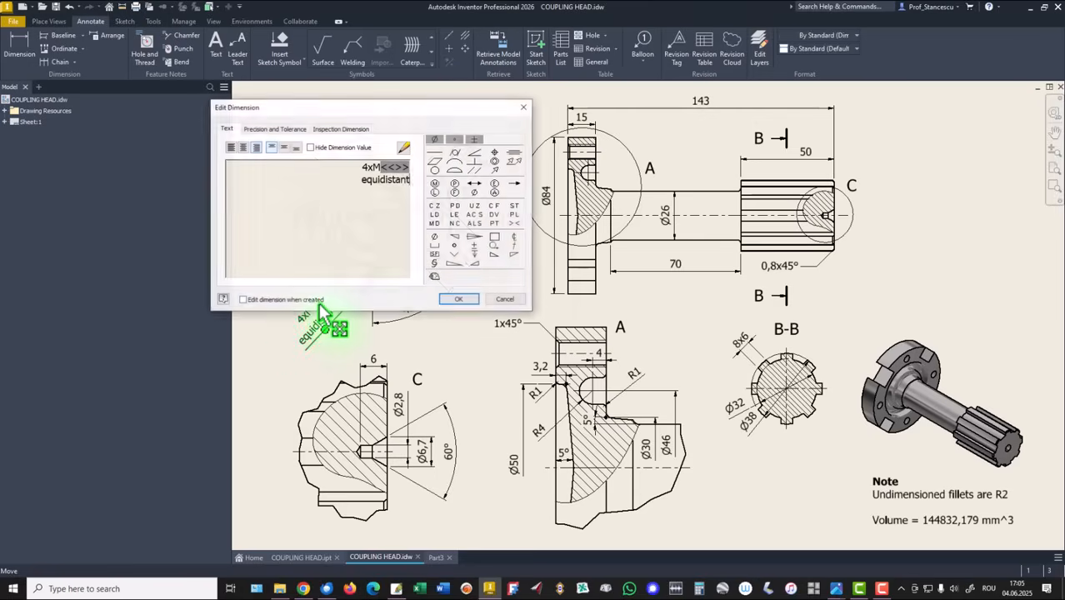
{"action": "double_click", "coordinate": [388, 167]}
{"action": "key", "text": "Delete"}
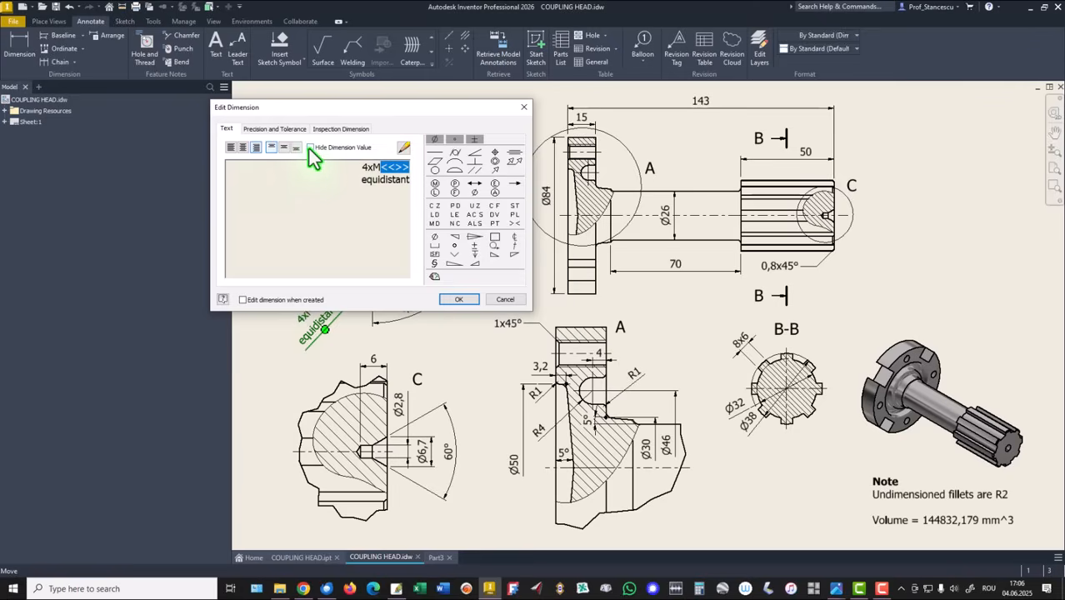
{"action": "left_click", "coordinate": [310, 147]}
{"action": "left_click", "coordinate": [403, 168]}
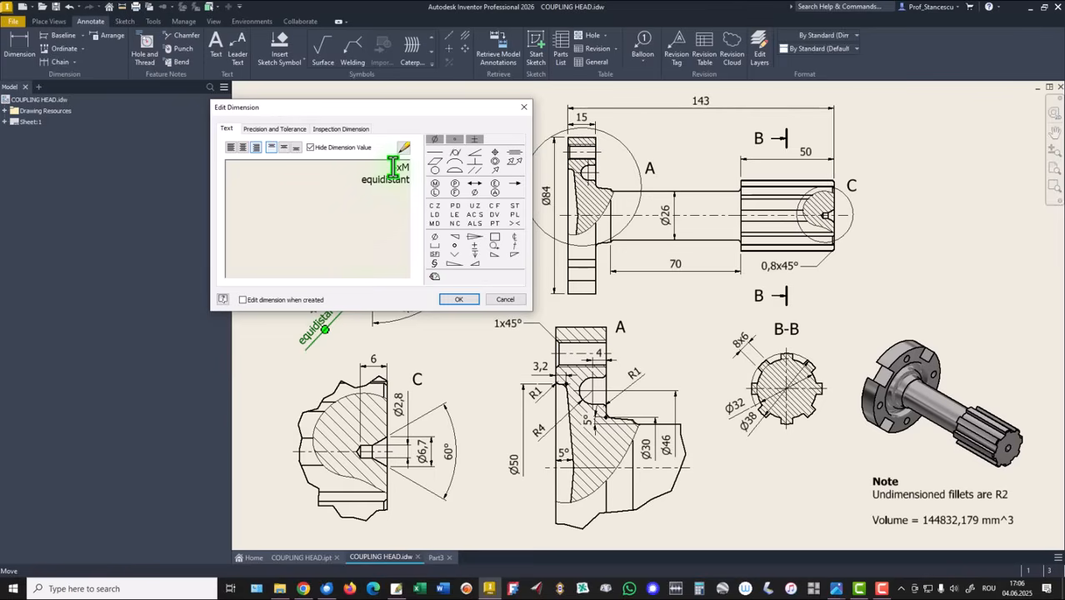
{"action": "key", "text": "End"}
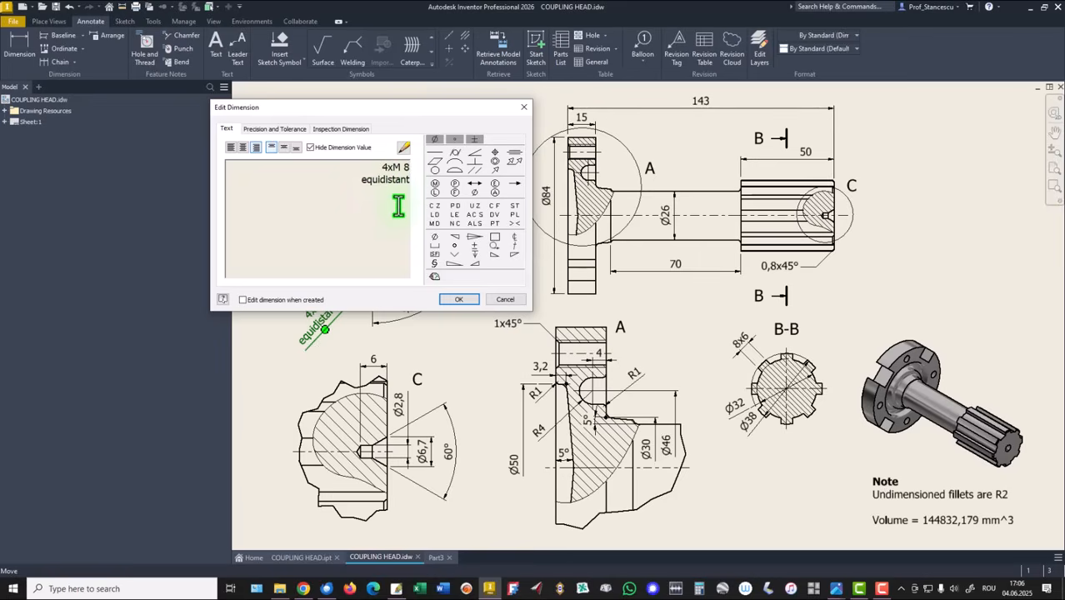
{"action": "key", "text": "Left"}
{"action": "key", "text": "BackSpace"}
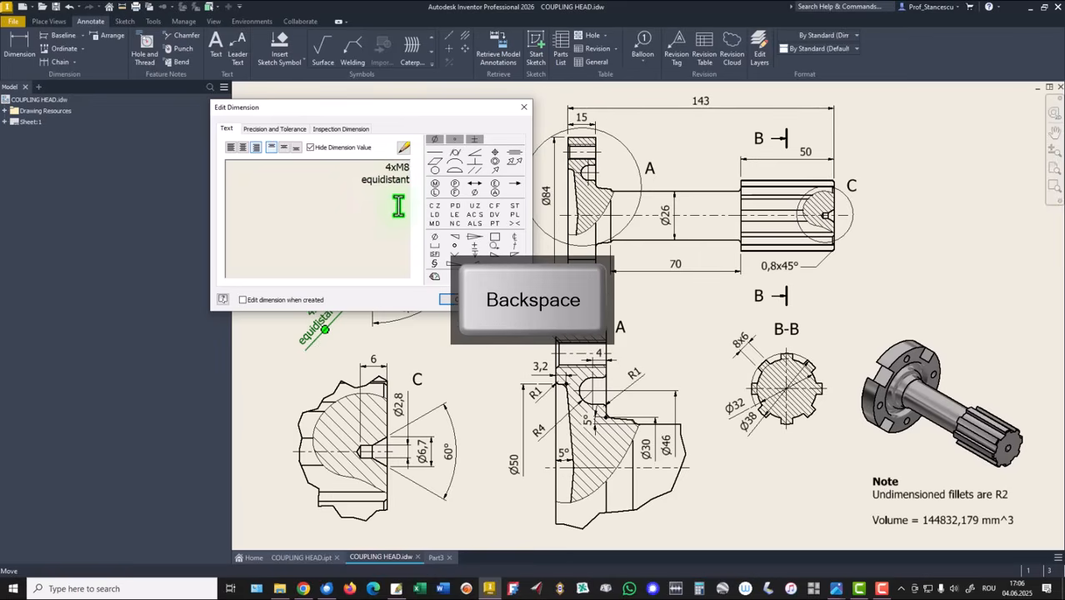
{"action": "left_click", "coordinate": [460, 298]}
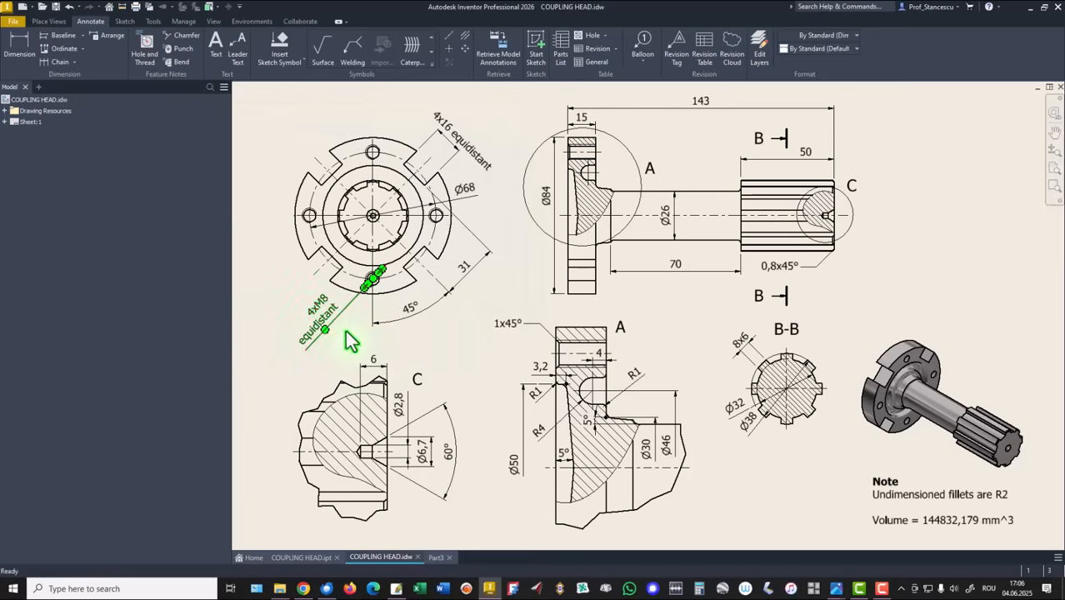
{"action": "left_click", "coordinate": [264, 306]}
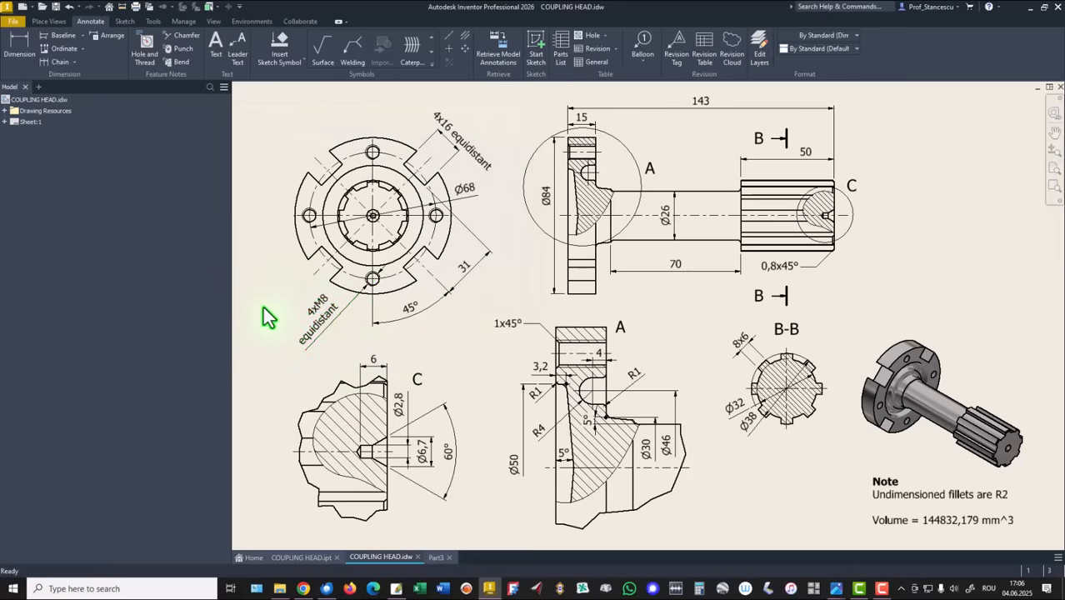
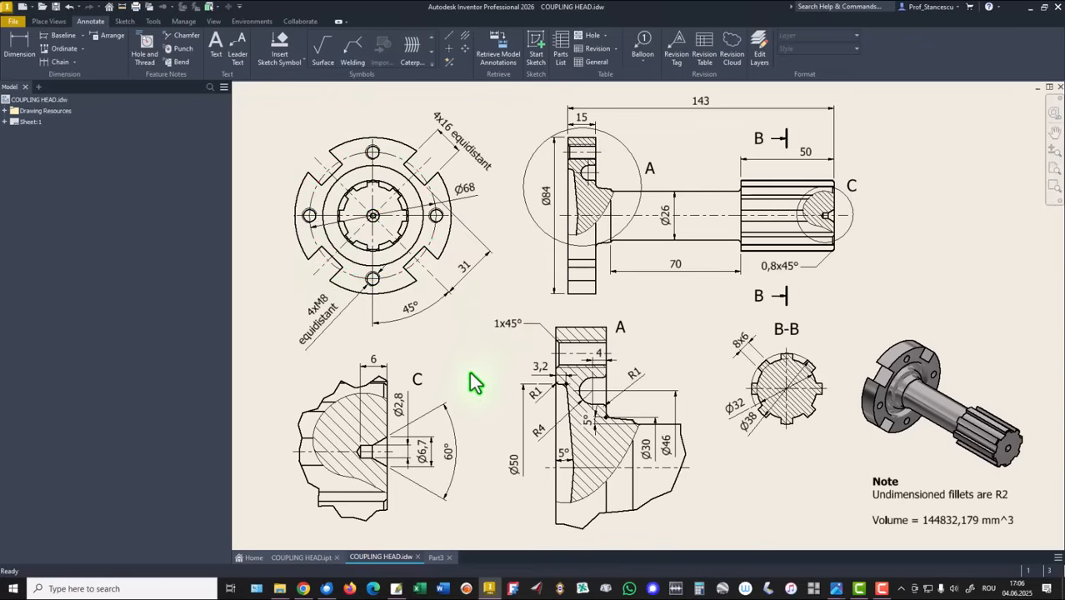
Step: In Part3, start a sketch on the flange's shaft-side face, place a point above the centre, and align it vertically with the centre
{"action": "left_click", "coordinate": [435, 558]}
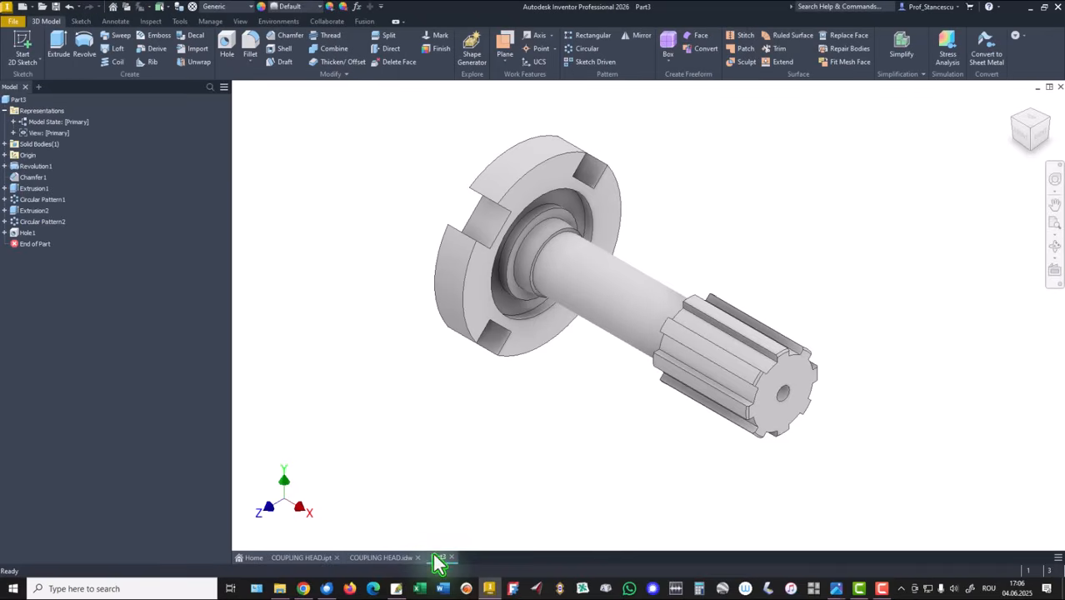
{"action": "left_click", "coordinate": [542, 196]}
{"action": "left_click", "coordinate": [618, 176]}
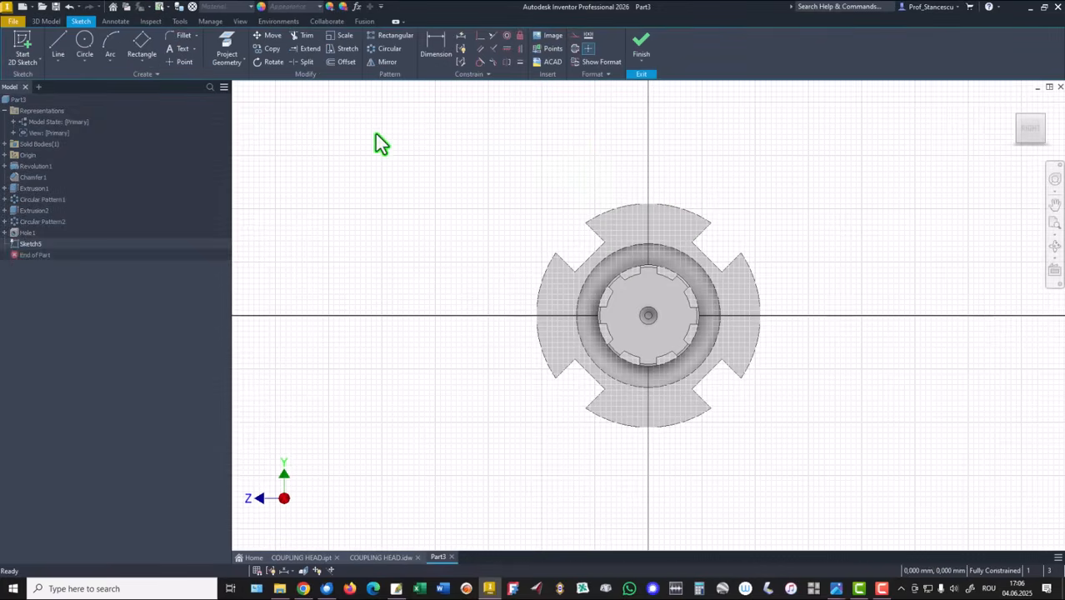
{"action": "left_click", "coordinate": [181, 62]}
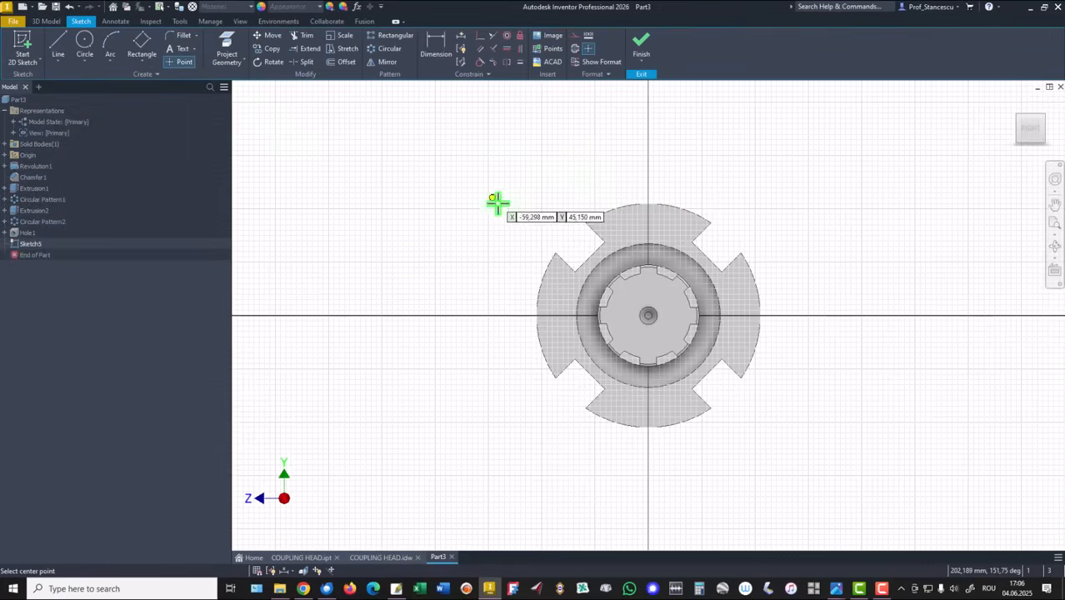
{"action": "left_click", "coordinate": [650, 222]}
{"action": "left_click", "coordinate": [519, 48]}
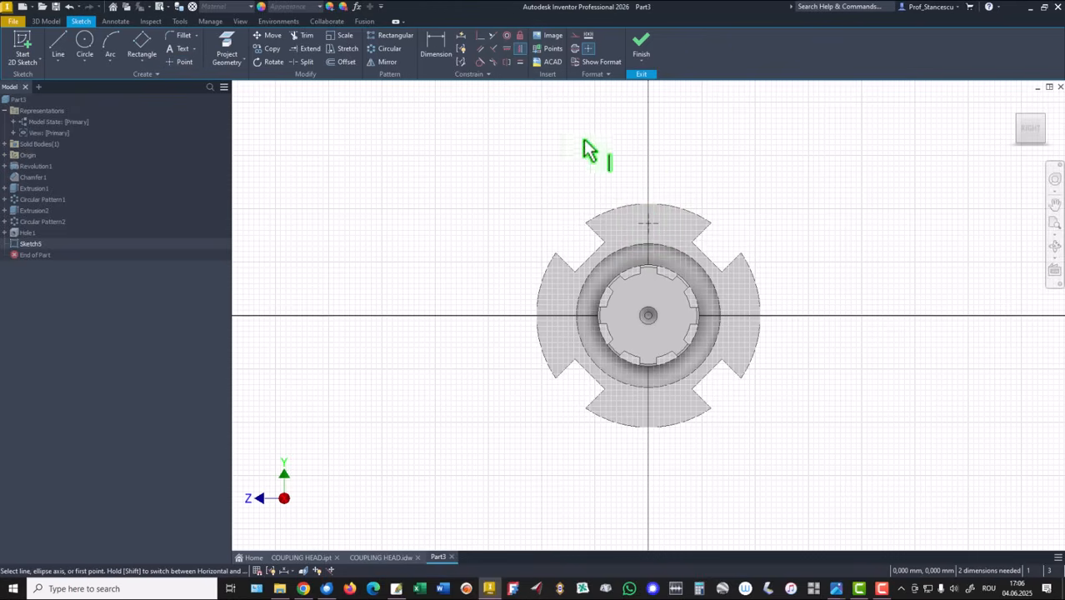
{"action": "left_click", "coordinate": [648, 223]}
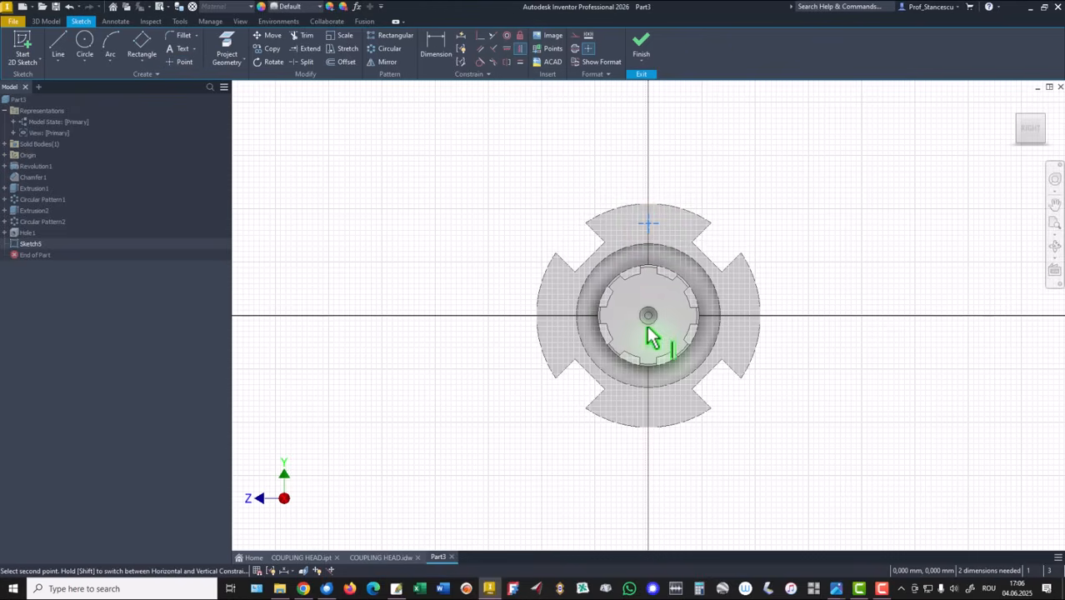
{"action": "left_click", "coordinate": [648, 317]}
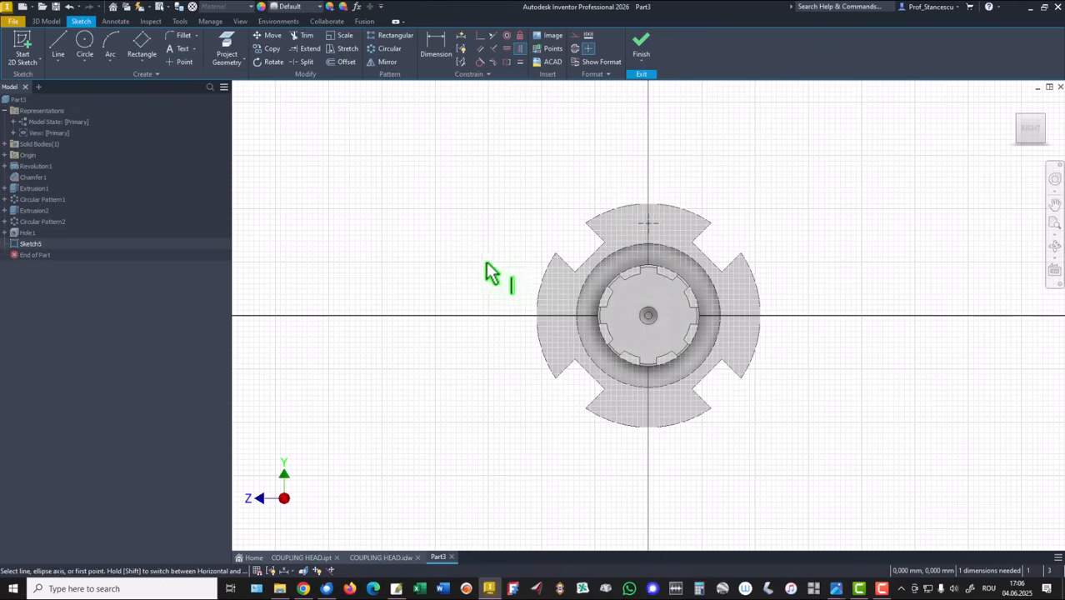
Step: Dimension the point's distance from the flange centre as 68/2 mm and finish the sketch
{"action": "left_click", "coordinate": [437, 47]}
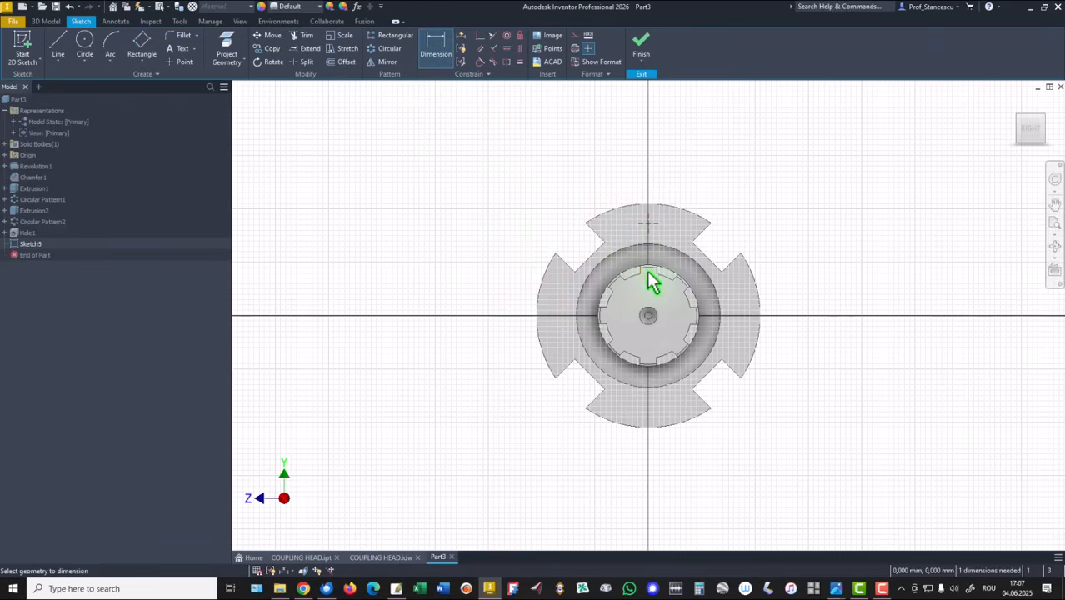
{"action": "left_click", "coordinate": [650, 224]}
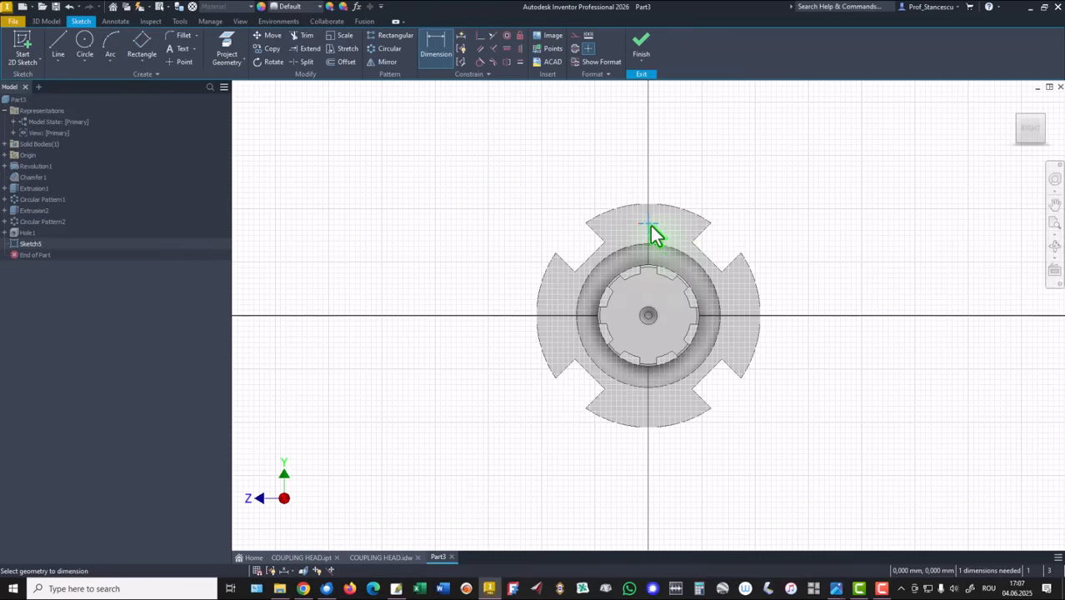
{"action": "left_click", "coordinate": [648, 316]}
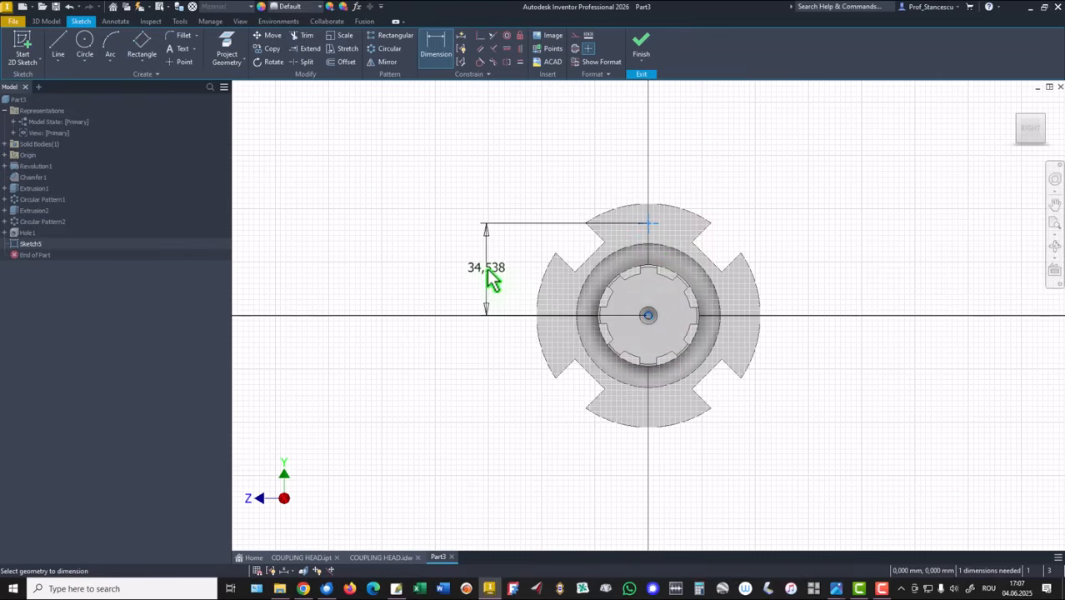
{"action": "left_click", "coordinate": [486, 272]}
{"action": "type", "text": "6"}
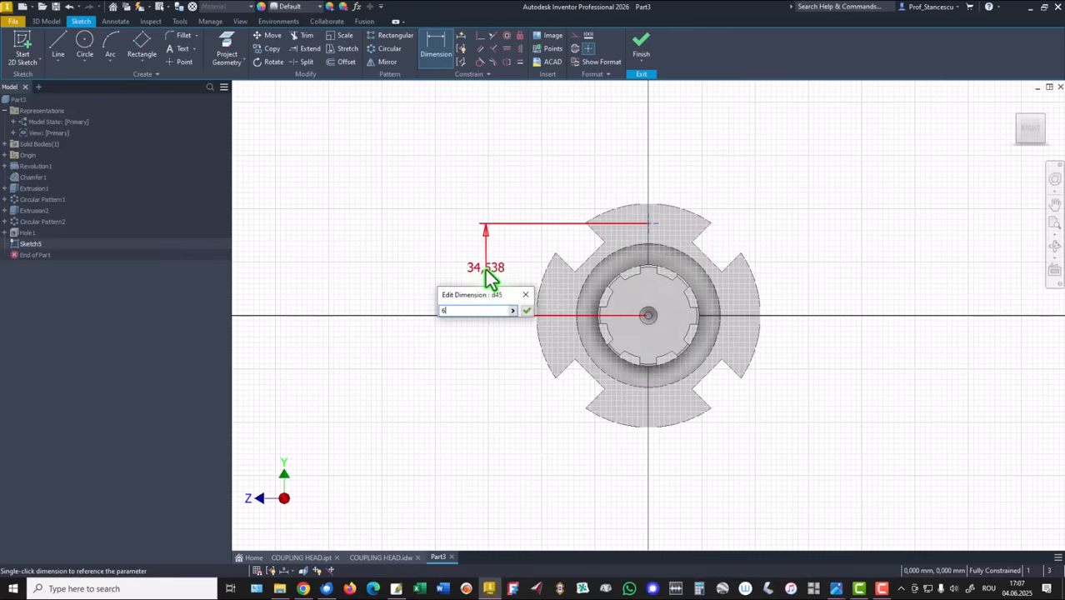
{"action": "type", "text": "8/2"}
{"action": "key", "text": "Return"}
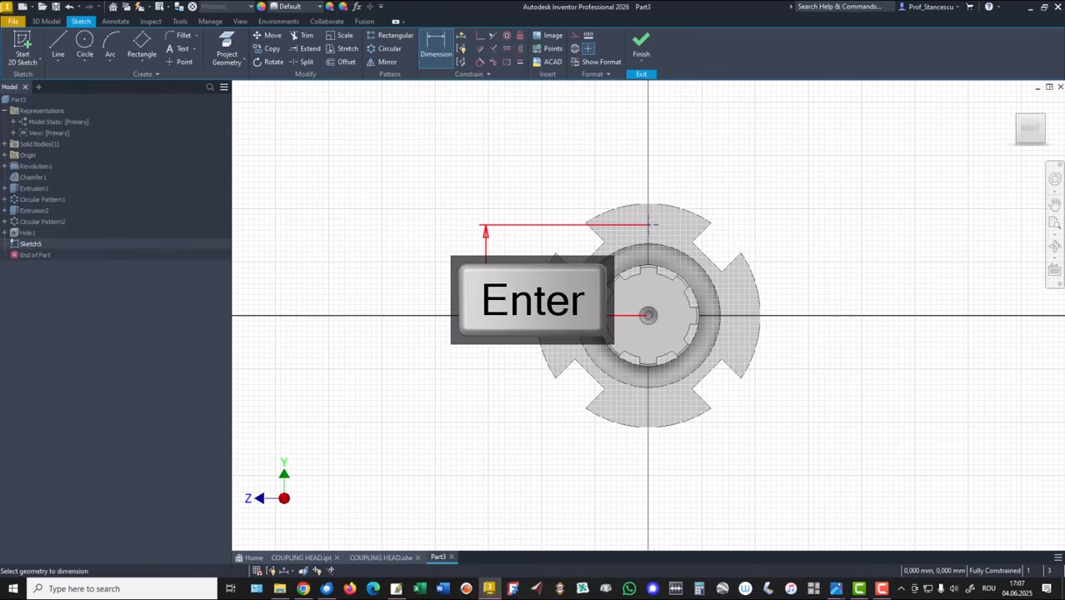
{"action": "left_click", "coordinate": [641, 46]}
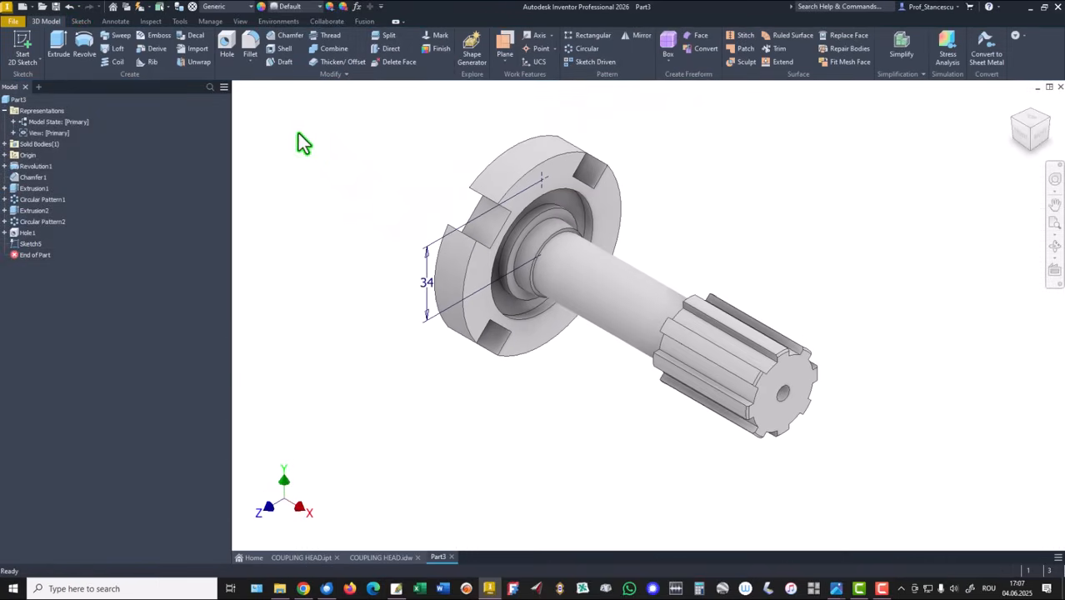
Step: Create a tapped hole without a seat at the sketch point, using ISO Metric profile, size 8, full thread depth and through-all termination
{"action": "left_click", "coordinate": [226, 48]}
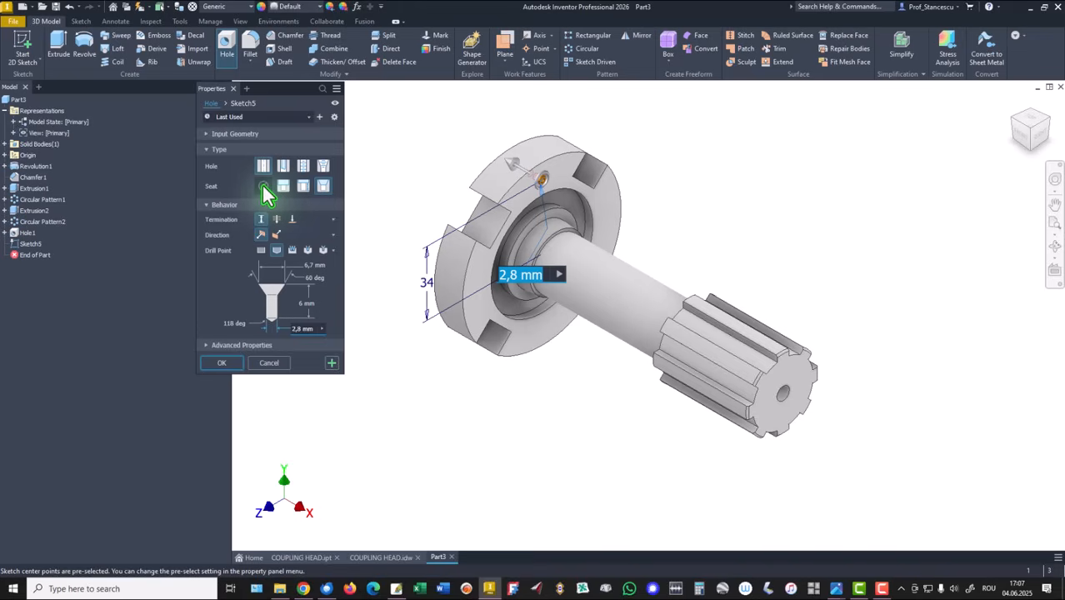
{"action": "left_click", "coordinate": [264, 185]}
{"action": "left_click", "coordinate": [304, 167]}
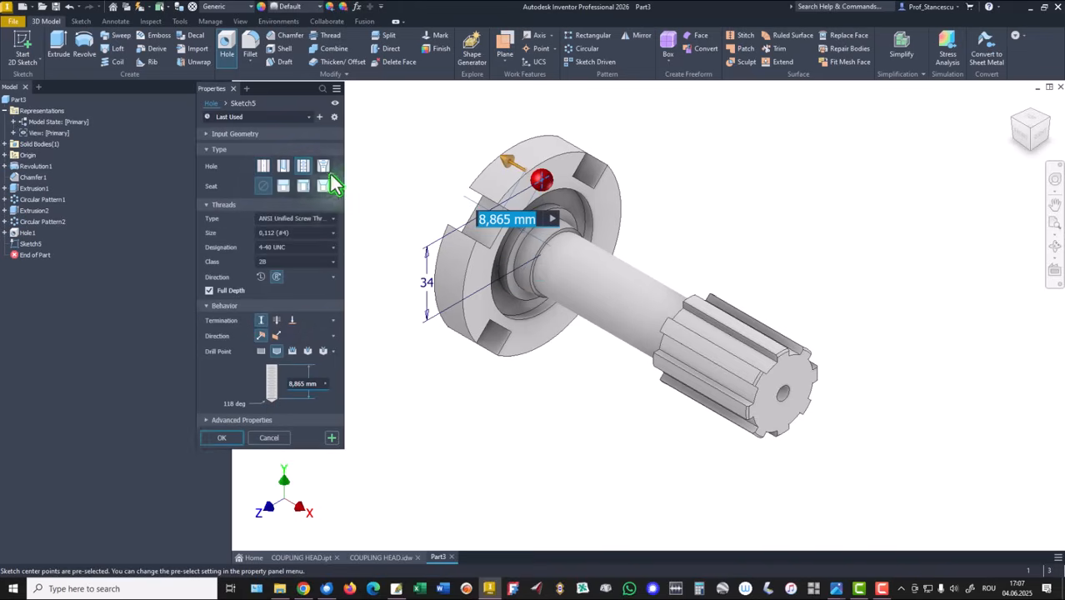
{"action": "left_click", "coordinate": [300, 221]}
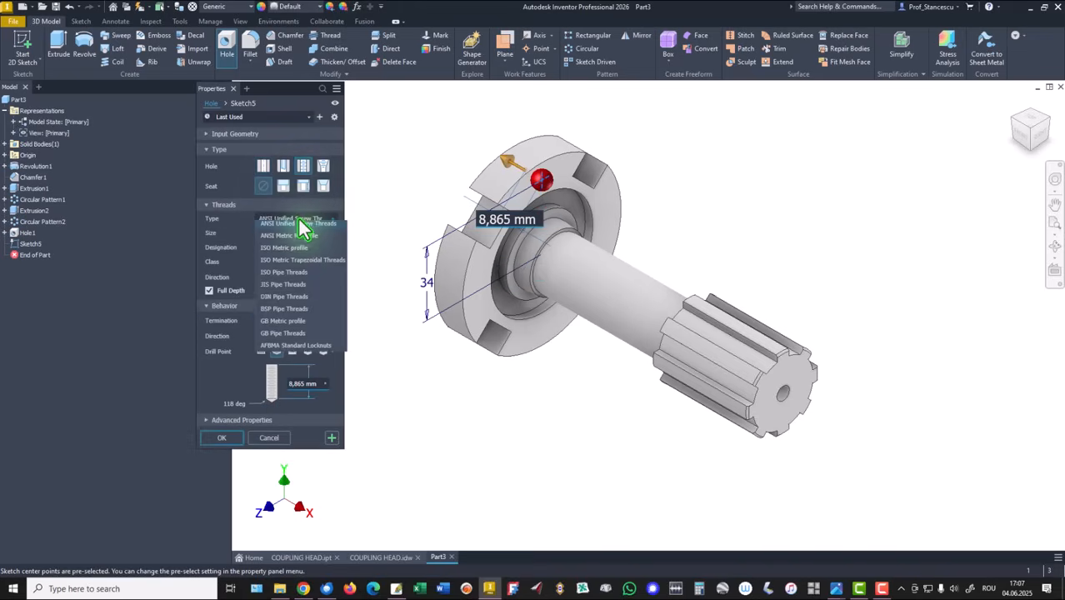
{"action": "left_click", "coordinate": [298, 262]}
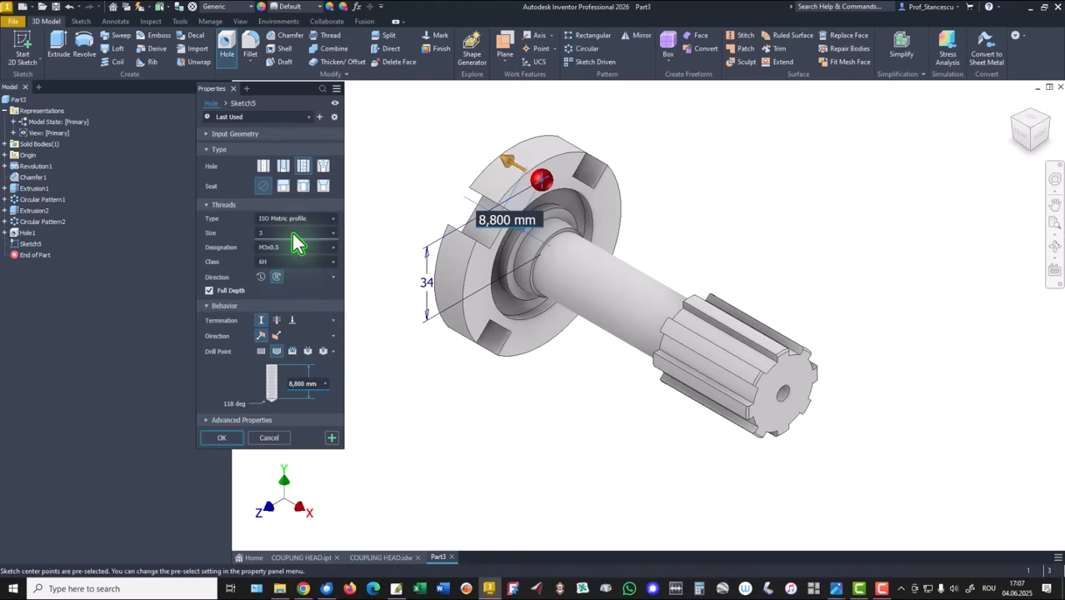
{"action": "left_click", "coordinate": [291, 234]}
{"action": "left_click", "coordinate": [281, 343]}
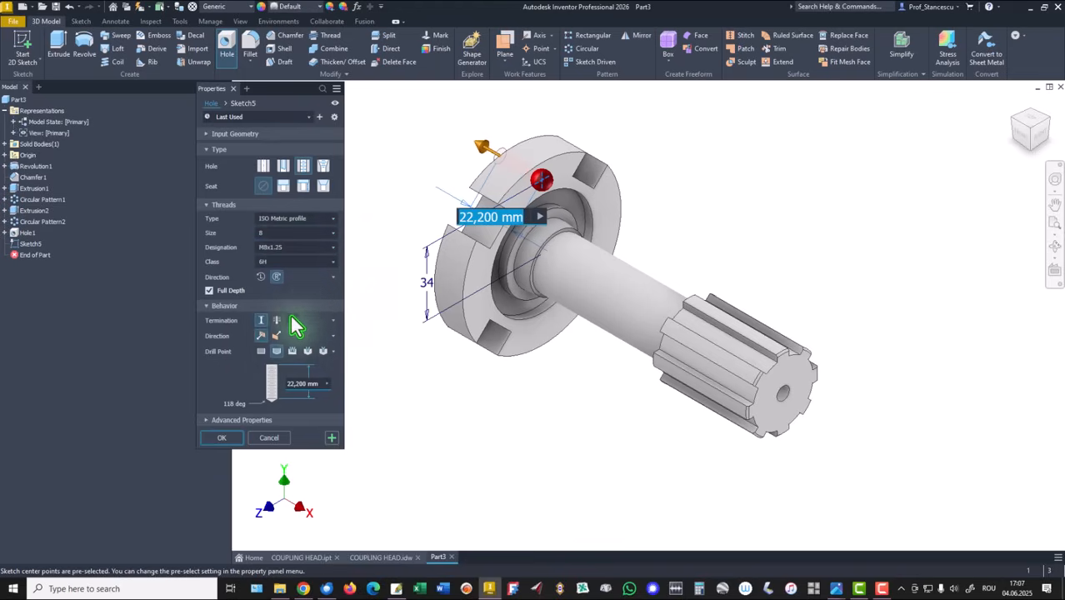
{"action": "left_click", "coordinate": [276, 322]}
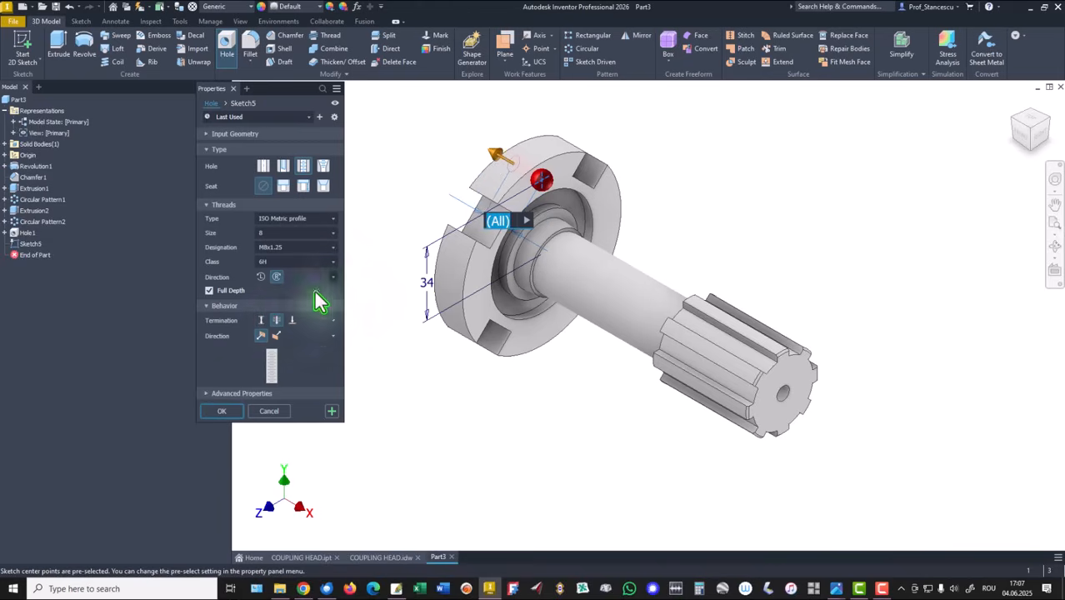
{"action": "left_click", "coordinate": [220, 412]}
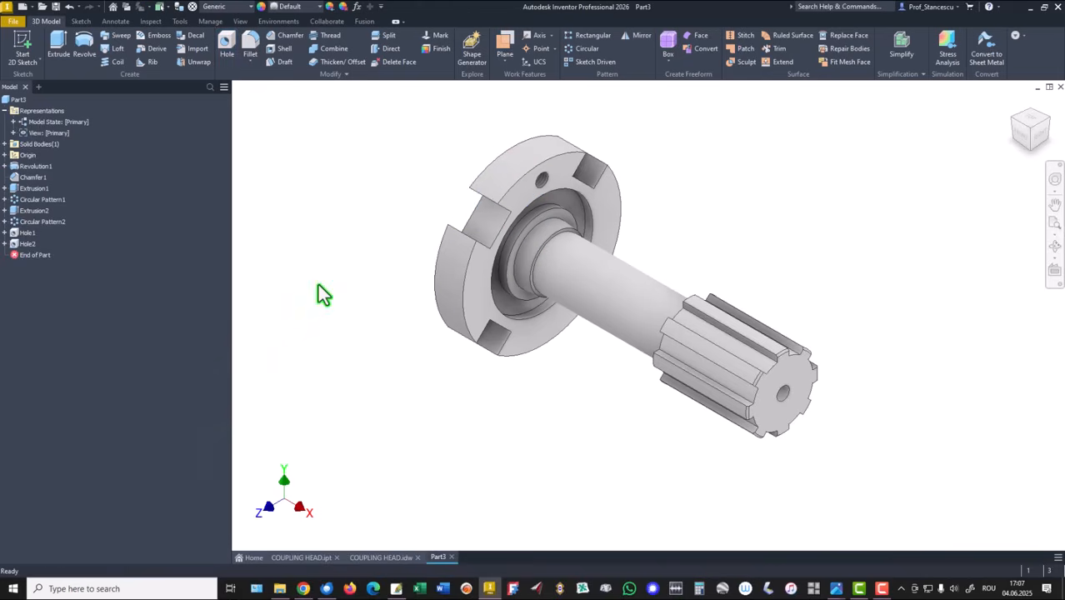
Step: Check the hole chamfer in detail A of the drawing, then chamfer the M8 hole's edge on the flange's recessed side by 1 mm
{"action": "left_click", "coordinate": [380, 557]}
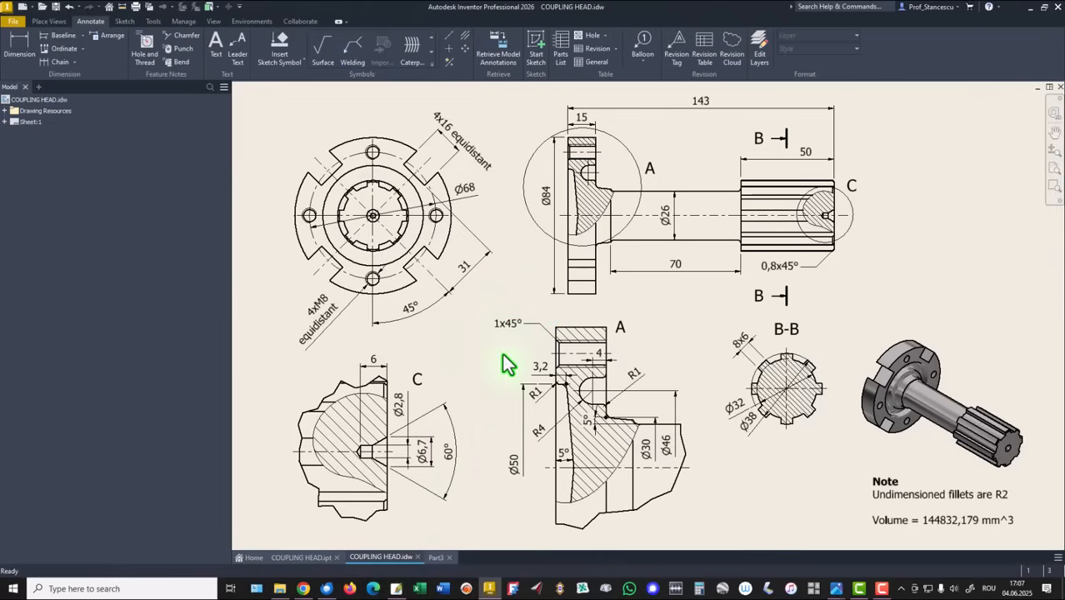
{"action": "left_click", "coordinate": [435, 557]}
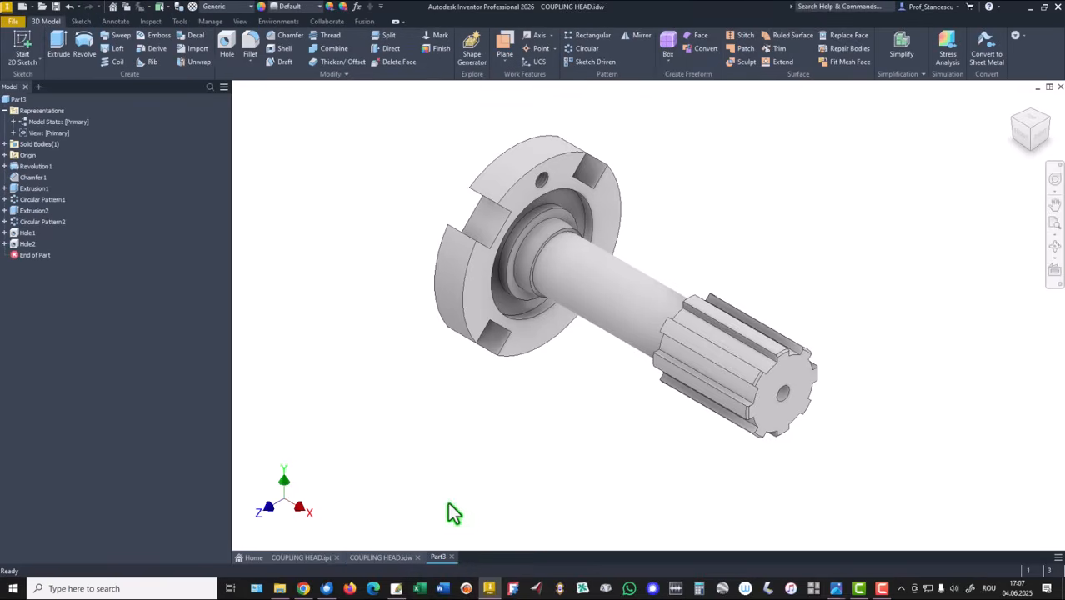
{"action": "middle_click_drag", "start_coordinate": [423, 387], "coordinate": [499, 307], "text": "shift"}
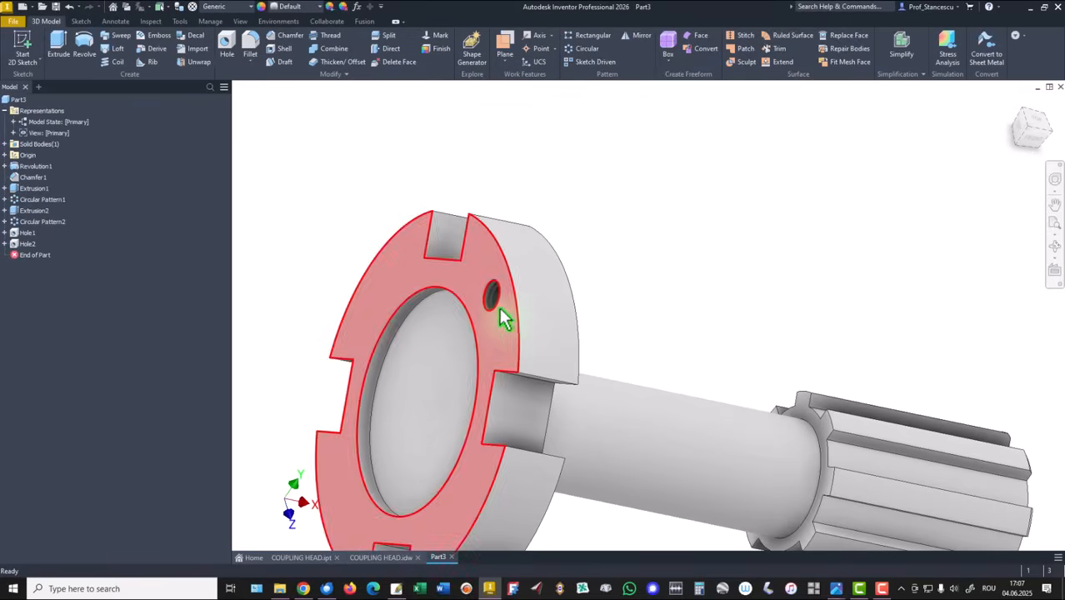
{"action": "left_click", "coordinate": [494, 302]}
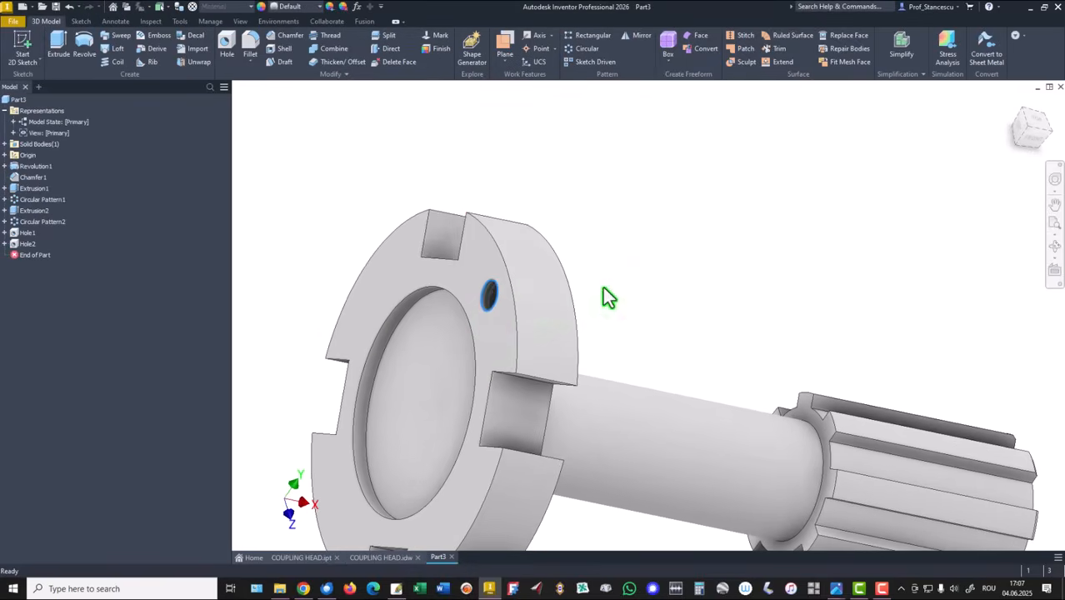
{"action": "key", "text": "ctrl+shift+k"}
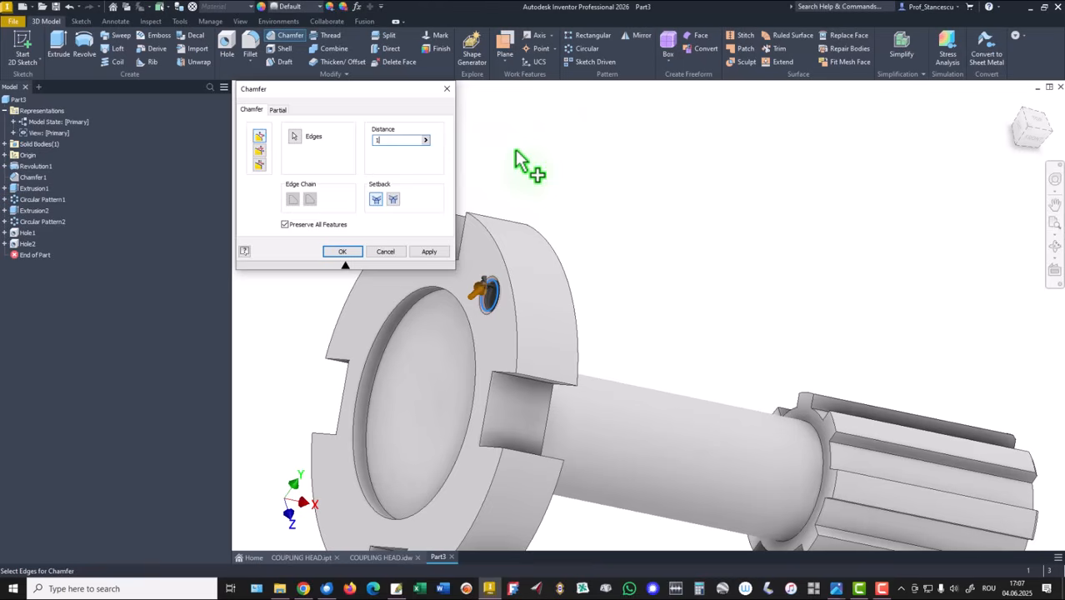
{"action": "type", "text": "1"}
{"action": "left_click", "coordinate": [352, 253]}
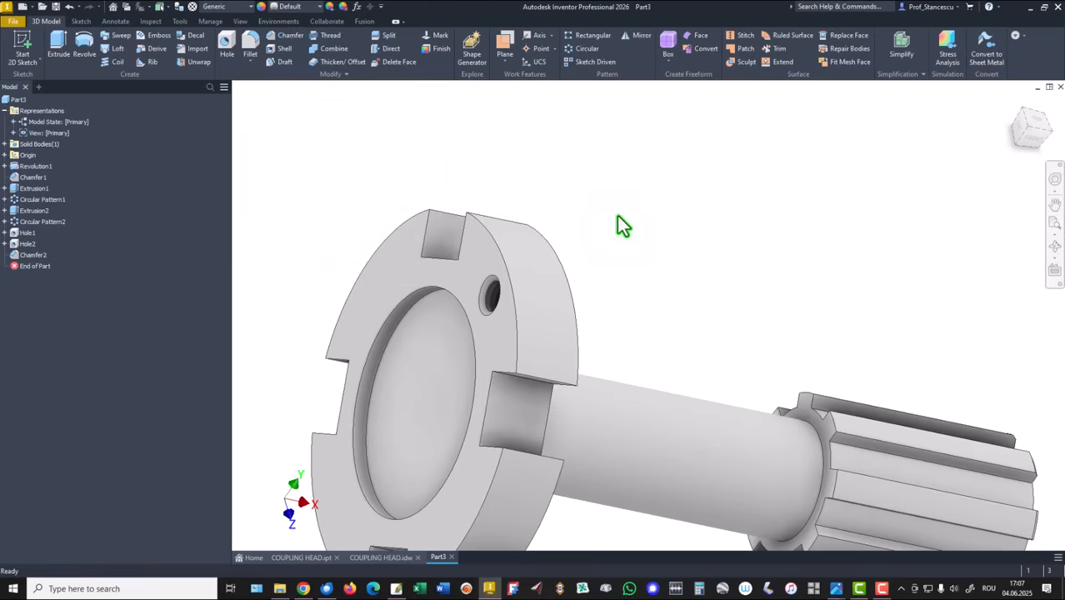
Step: Create a circular pattern of the M8 hole and its chamfer around the shaft axis, with 4 occurrences over 360 degrees
{"action": "key", "text": "Home"}
{"action": "key", "text": "F6"}
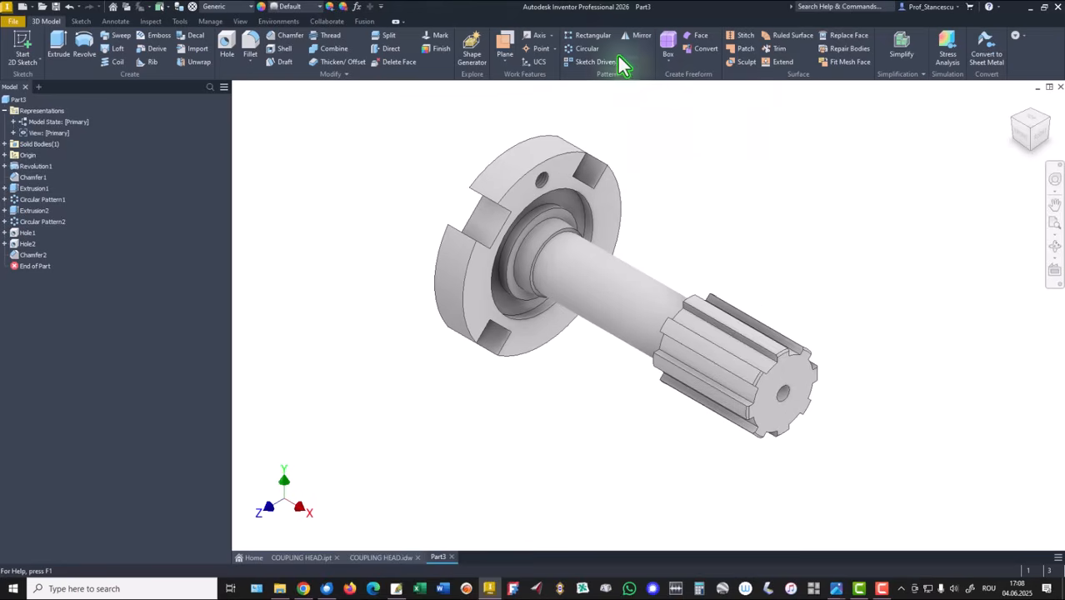
{"action": "key", "text": "ctrl+shift+o"}
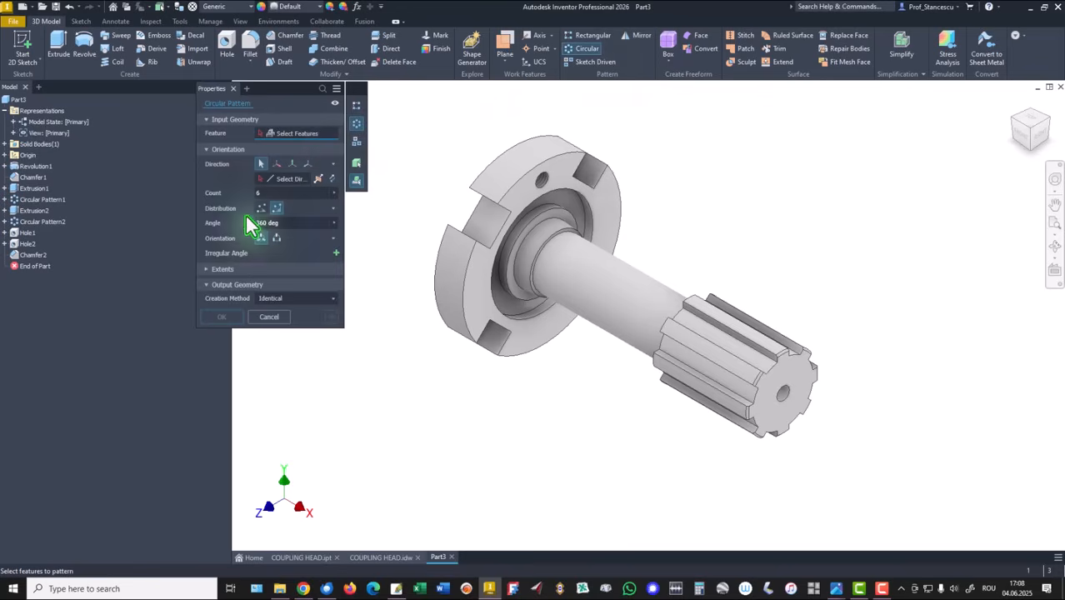
{"action": "left_click", "coordinate": [27, 244]}
{"action": "left_click", "coordinate": [30, 254]}
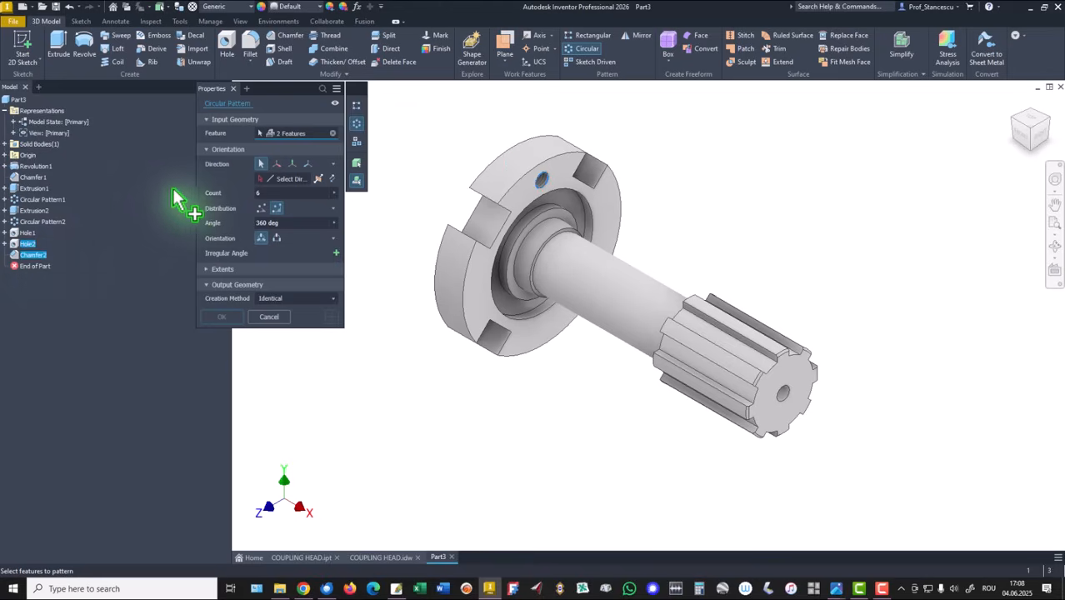
{"action": "left_click", "coordinate": [289, 180]}
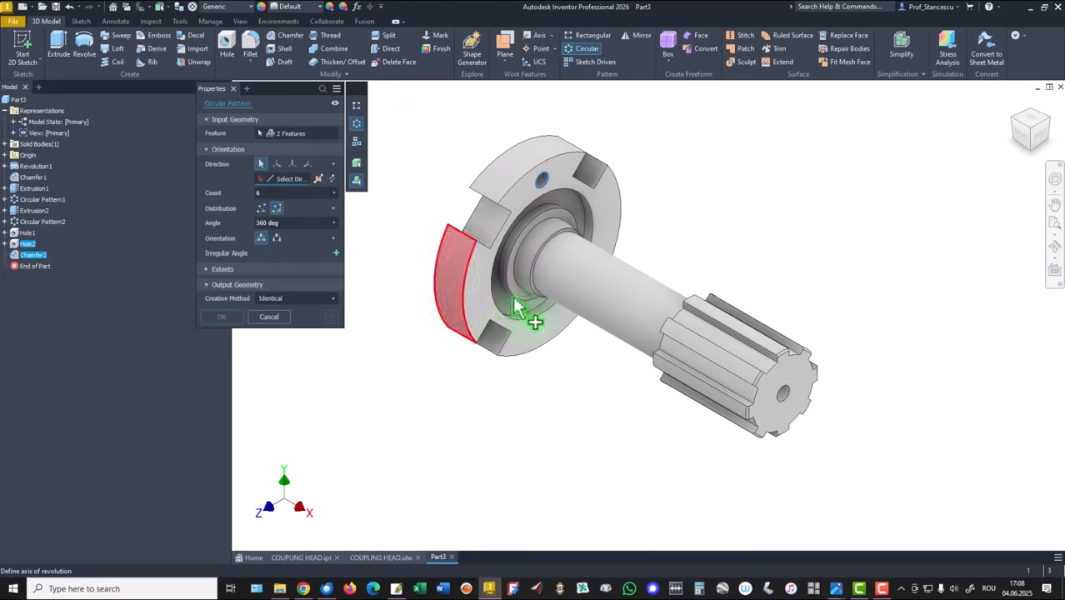
{"action": "left_click", "coordinate": [626, 333]}
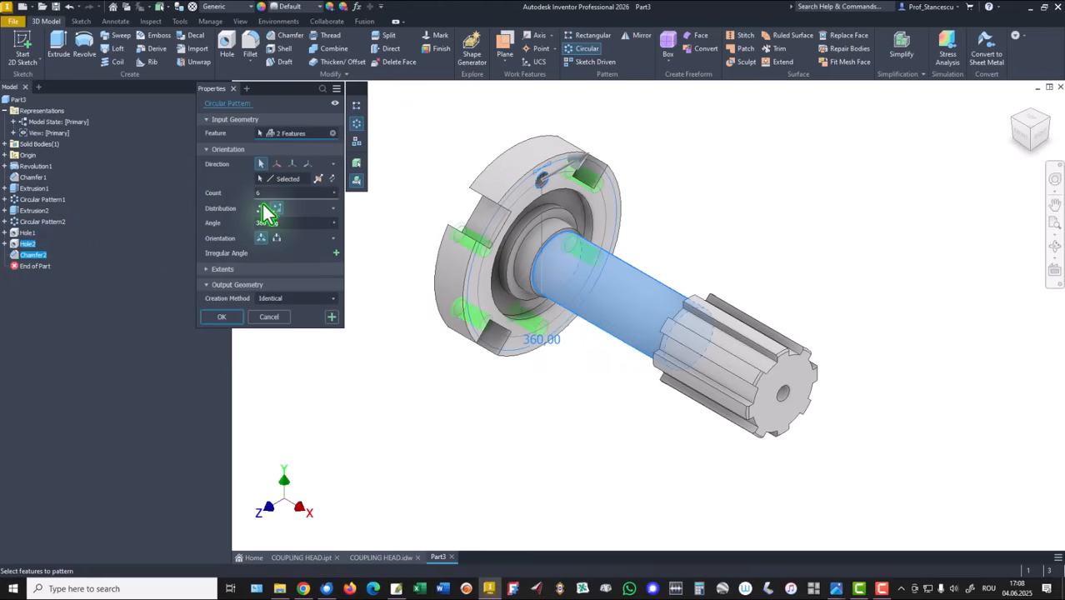
{"action": "left_click", "coordinate": [262, 196]}
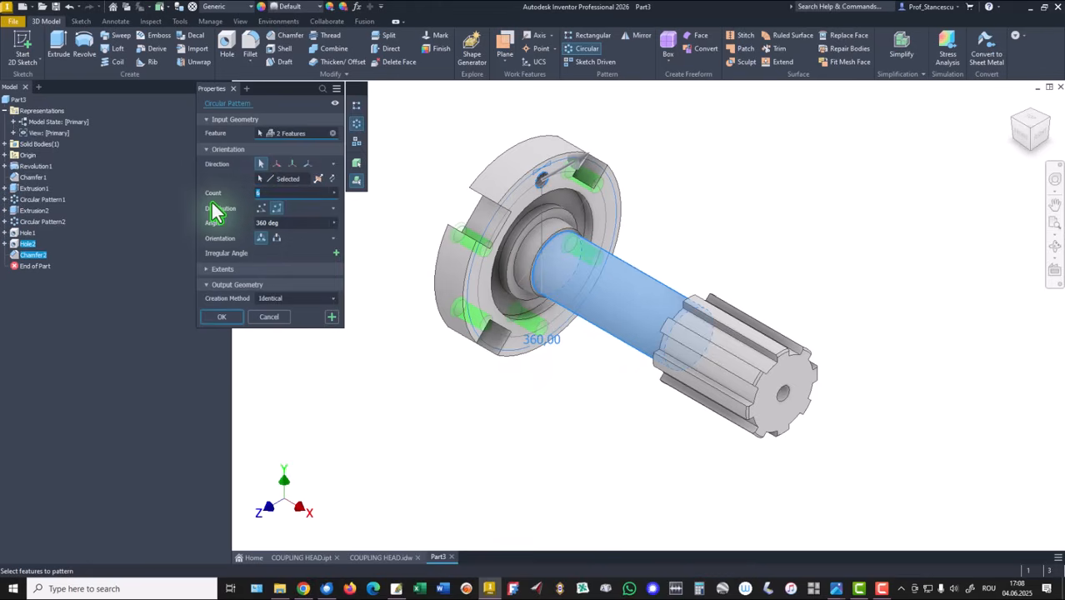
{"action": "left_click", "coordinate": [220, 317]}
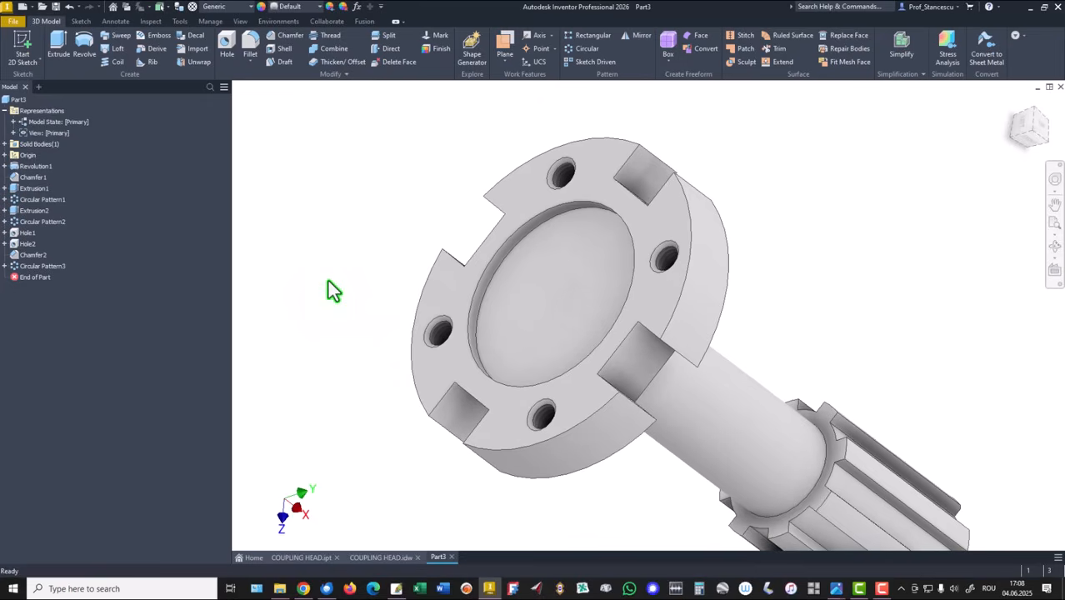
{"action": "key", "text": "F6"}
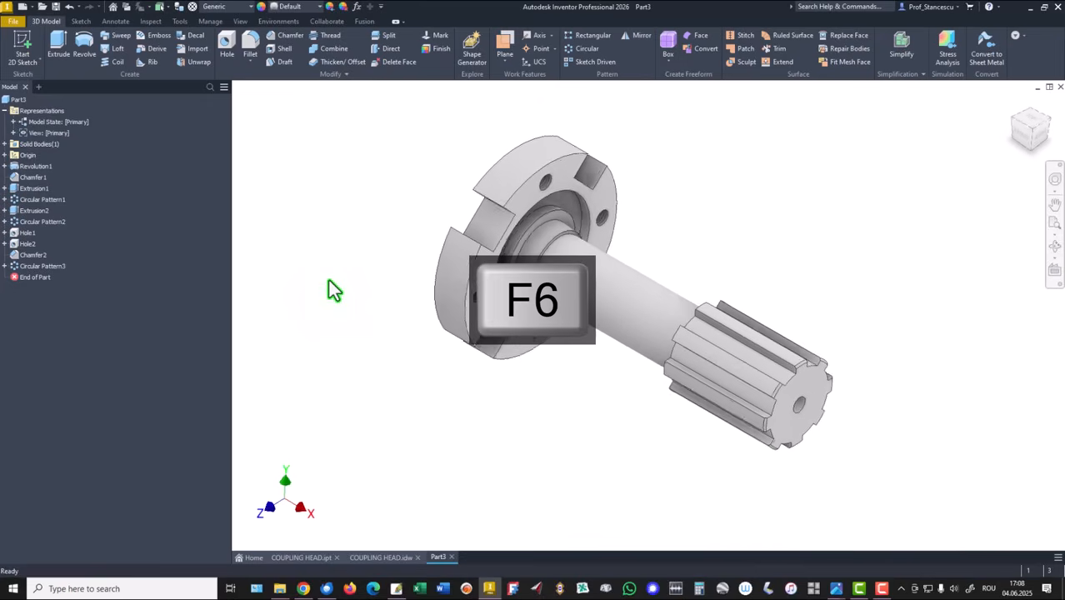
Step: Check the drawing's note and detail A for the general fillet radius and the individually dimensioned fillets around the flange recess and groove
{"action": "left_click", "coordinate": [380, 557]}
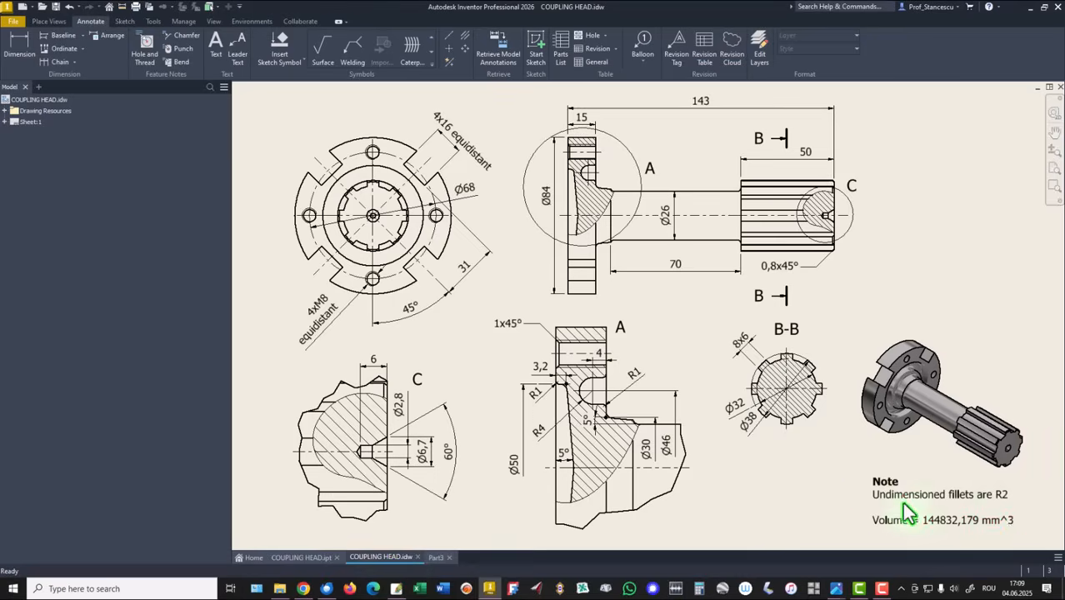
{"action": "left_click", "coordinate": [940, 510]}
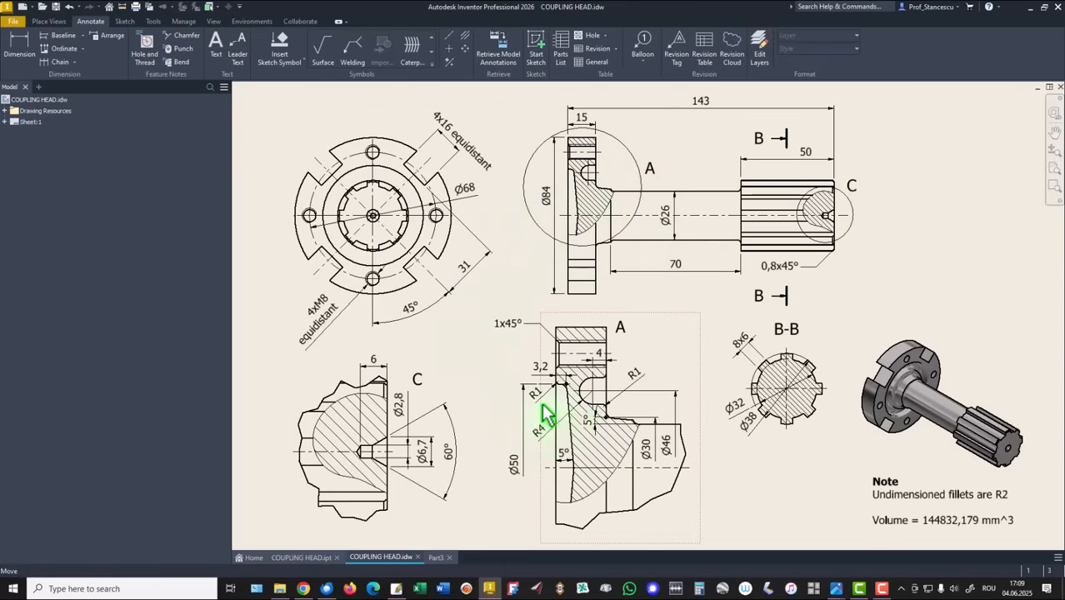
{"action": "scroll", "coordinate": [567, 400], "scroll_direction": "up", "scroll_amount": 5}
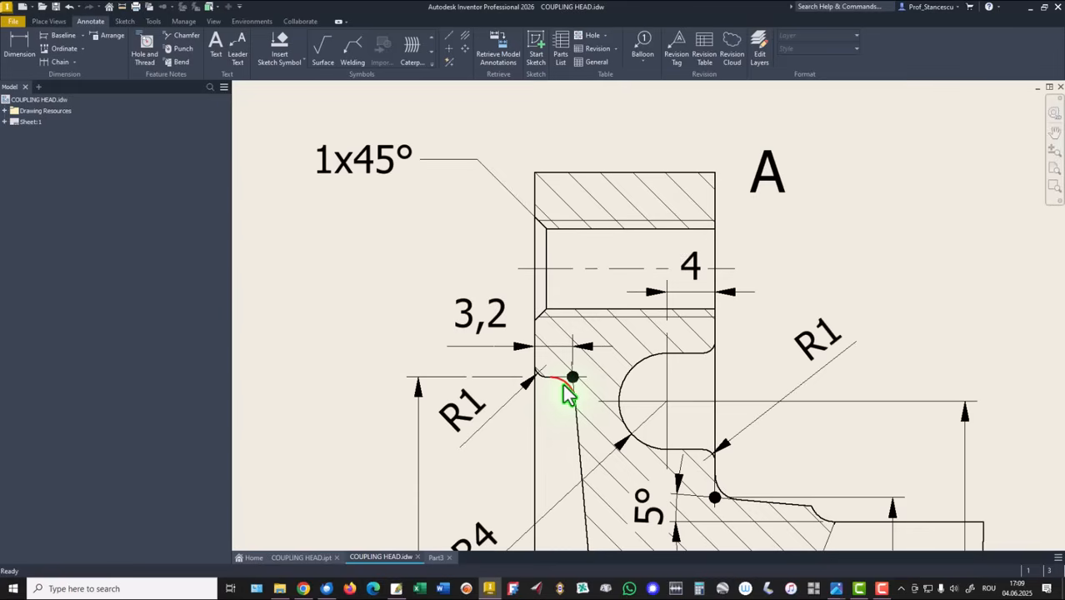
{"action": "scroll", "coordinate": [565, 408], "scroll_direction": "down", "scroll_amount": 5}
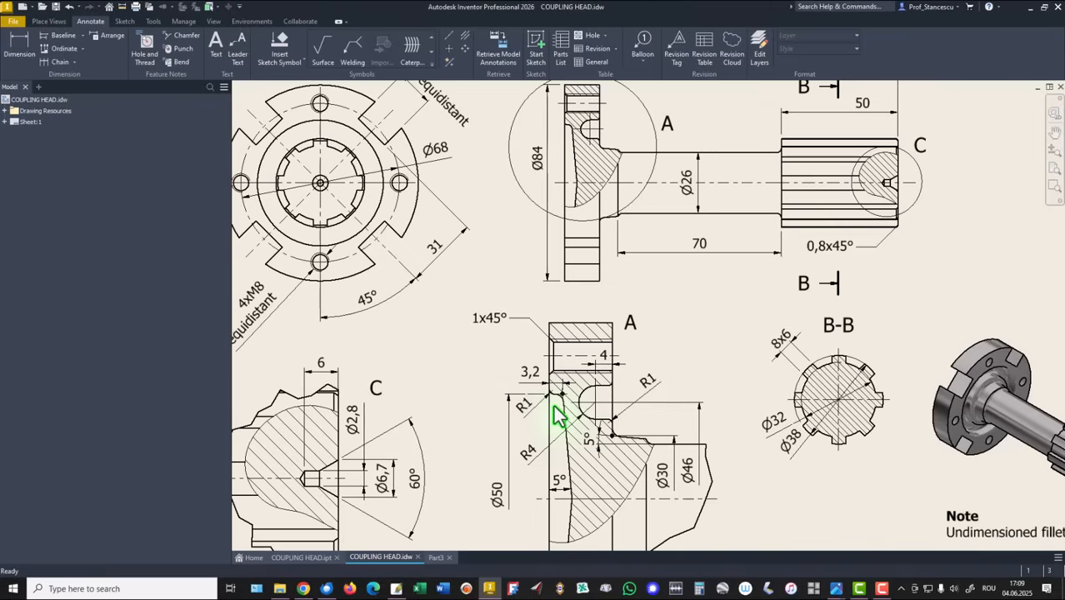
{"action": "middle_click_drag", "start_coordinate": [900, 432], "coordinate": [778, 311]}
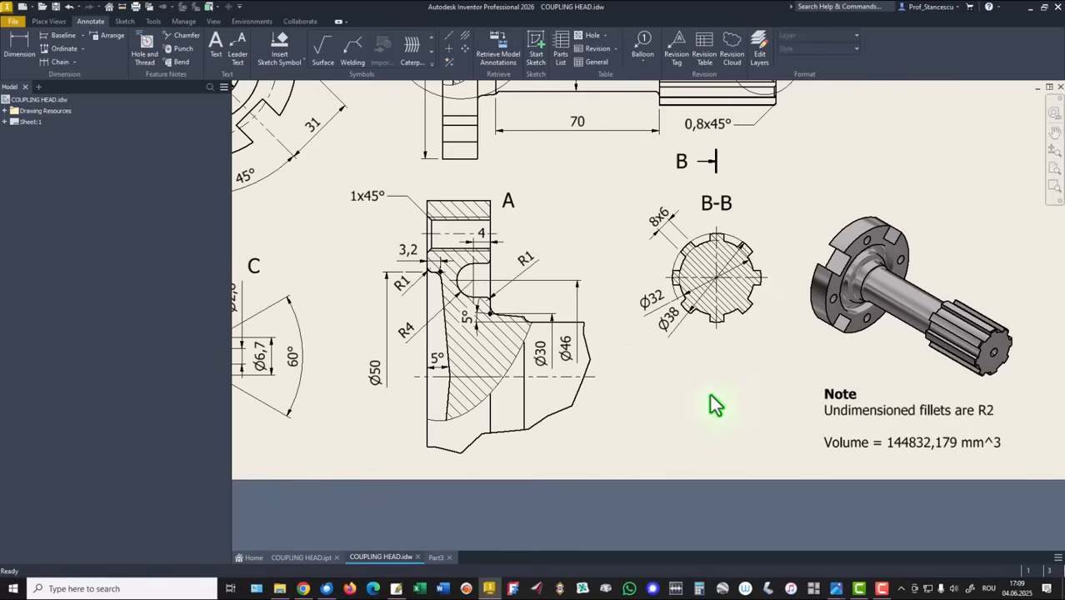
{"action": "key", "text": "Home"}
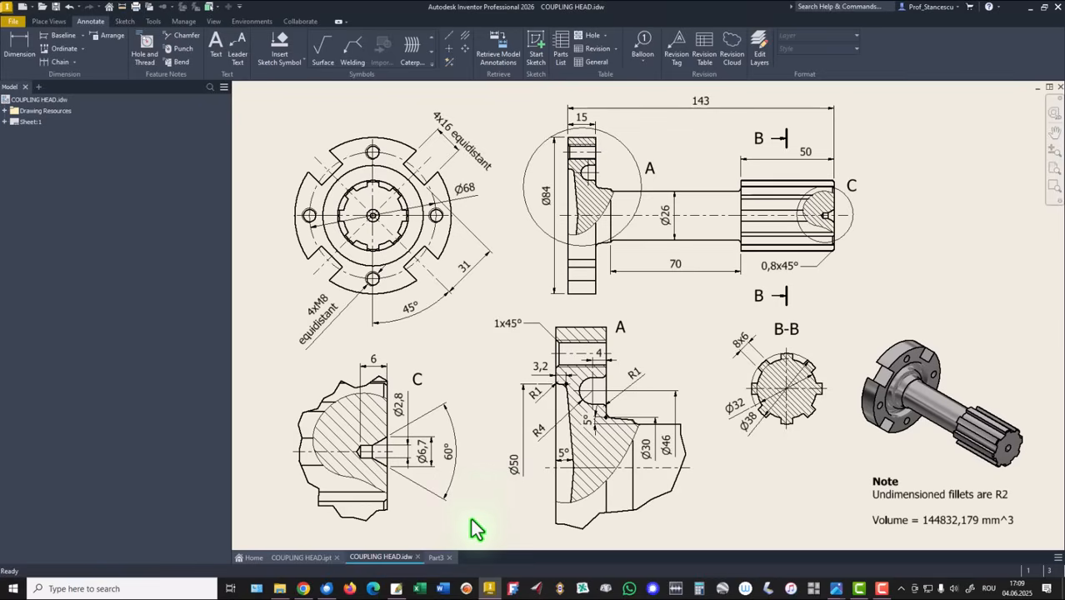
Step: In the part, fillet the edge where the shaft meets the tapered hub with a 2 mm radius
{"action": "left_click", "coordinate": [436, 556]}
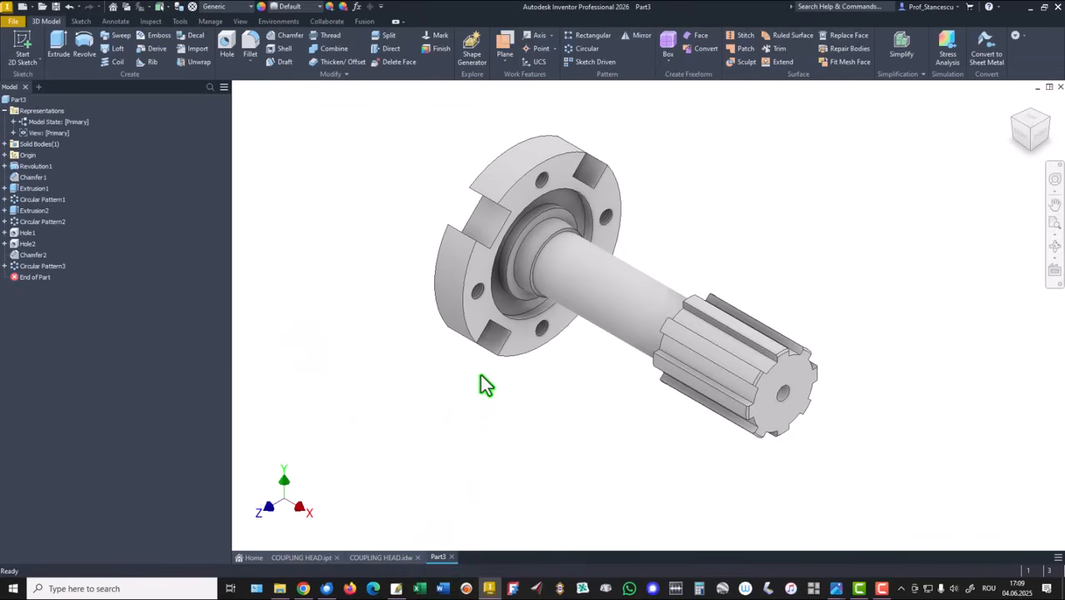
{"action": "scroll", "coordinate": [563, 254], "scroll_direction": "up", "scroll_amount": 2}
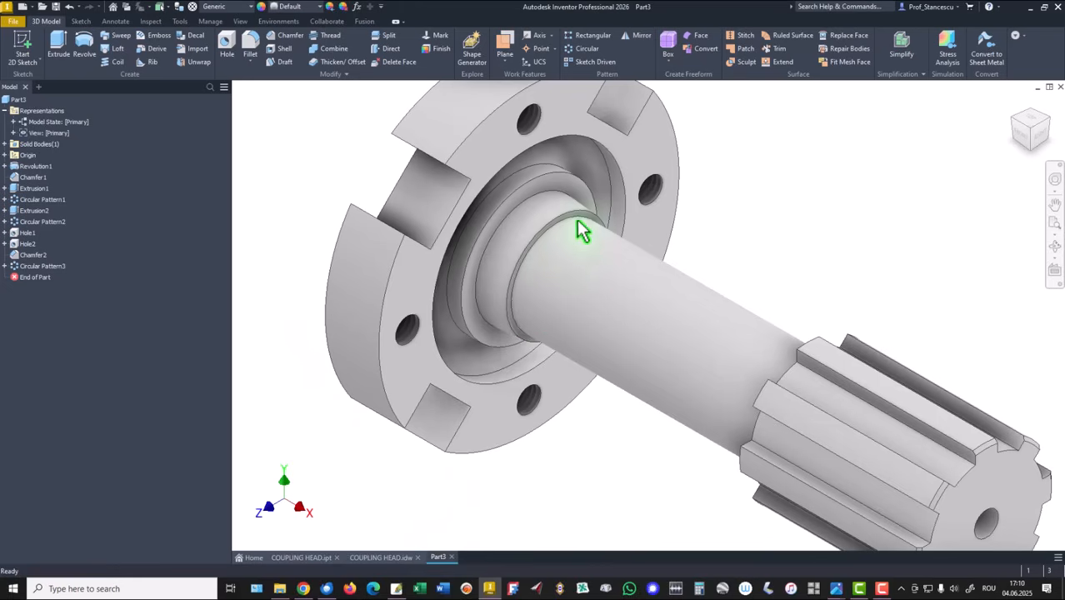
{"action": "left_click", "coordinate": [584, 223]}
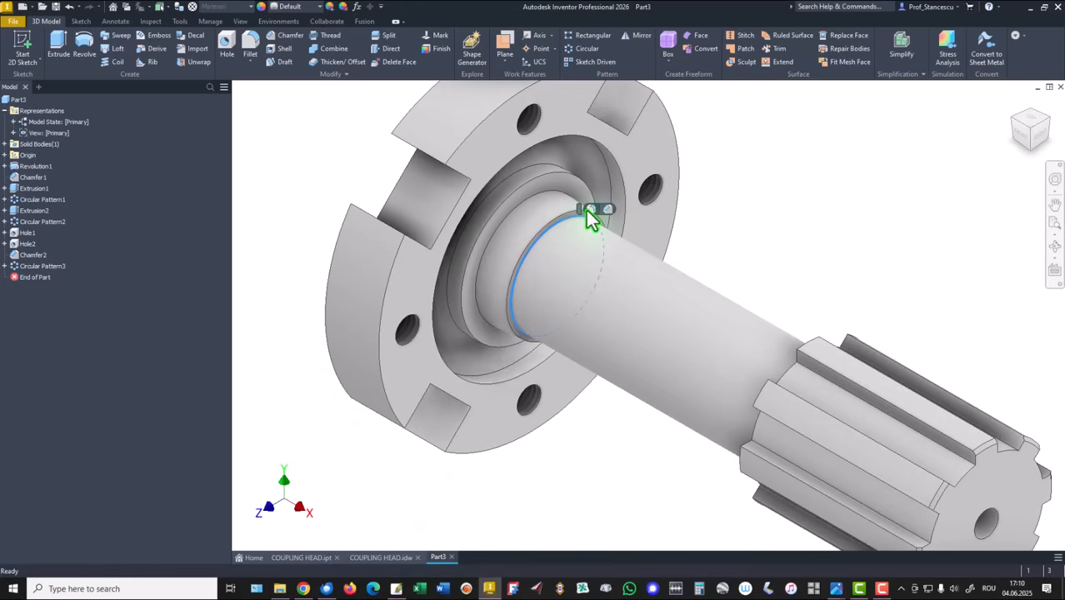
{"action": "left_click", "coordinate": [591, 209]}
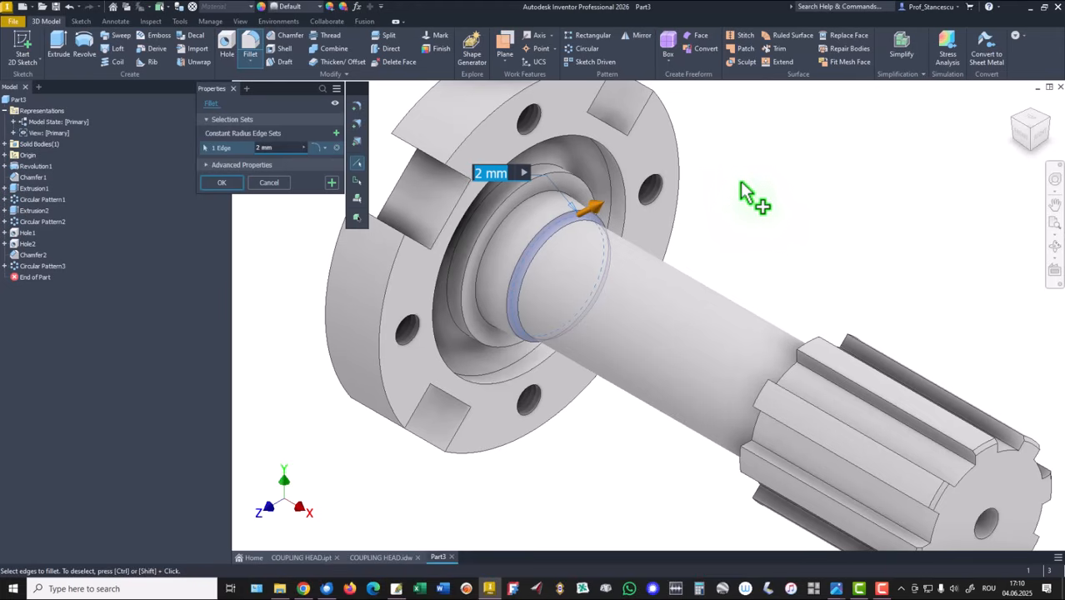
{"action": "left_click", "coordinate": [332, 182]}
Step: Fillet the shaft-to-spline shoulder edge, the hub-to-flange edge and the inner edge of the flange recess floor with a 2 mm radius
{"action": "middle_click_drag", "start_coordinate": [474, 240], "coordinate": [825, 357], "text": "shift"}
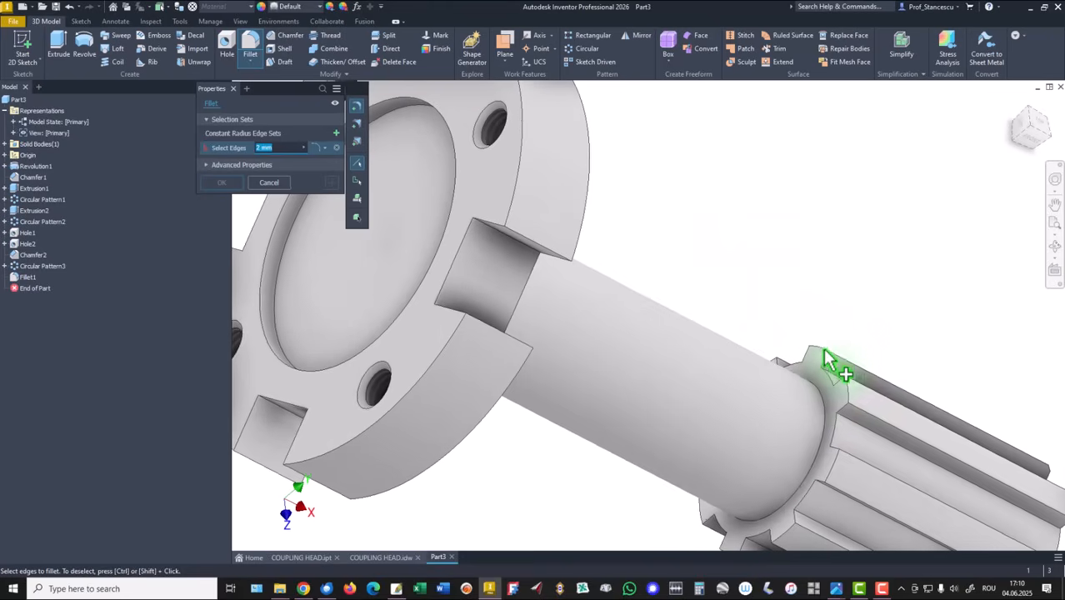
{"action": "left_click", "coordinate": [818, 403]}
{"action": "middle_click_drag", "start_coordinate": [756, 326], "coordinate": [364, 384], "text": "shift"}
{"action": "scroll", "coordinate": [577, 337], "scroll_direction": "down", "scroll_amount": 2}
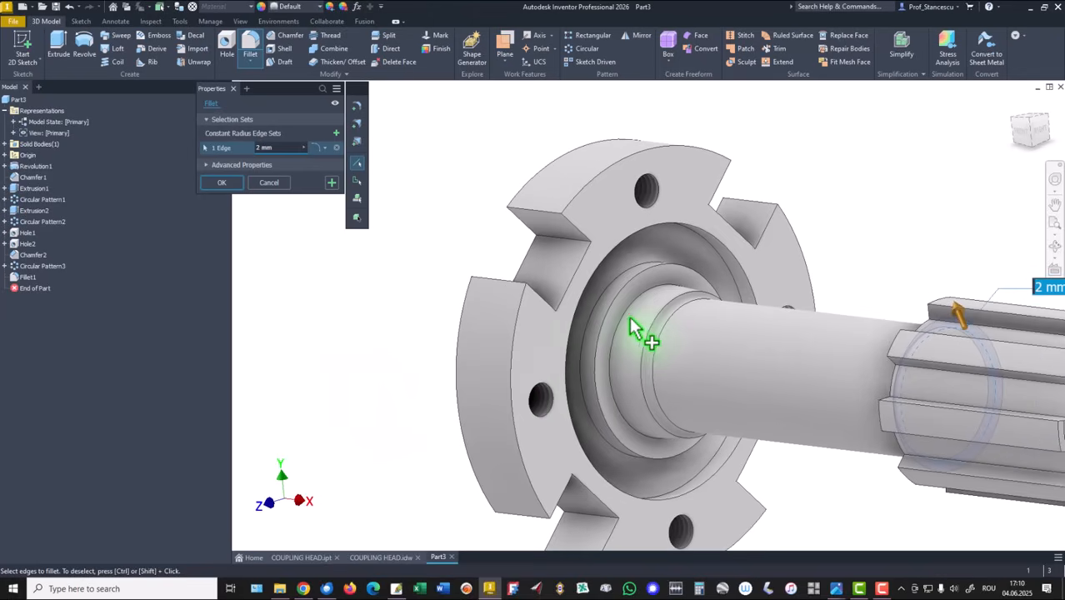
{"action": "left_click", "coordinate": [622, 313]}
{"action": "mouse_move", "coordinate": [548, 362]}
{"action": "middle_mouse_down", "text": "shift"}
{"action": "mouse_move", "coordinate": [430, 387]}
{"action": "mouse_move", "coordinate": [537, 351]}
{"action": "middle_mouse_up", "text": "shift"}
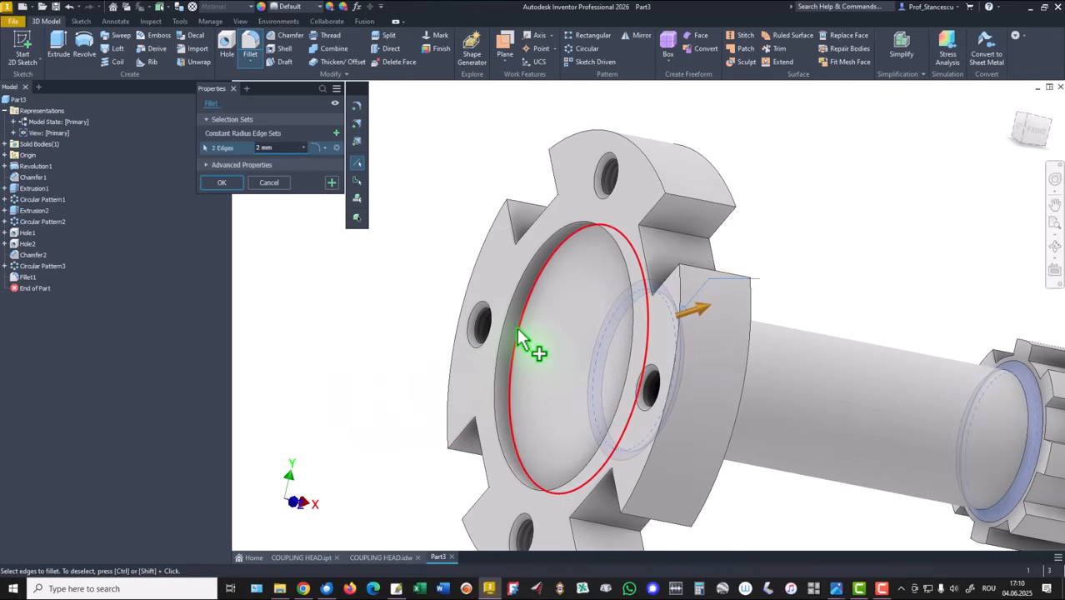
{"action": "left_click", "coordinate": [521, 341]}
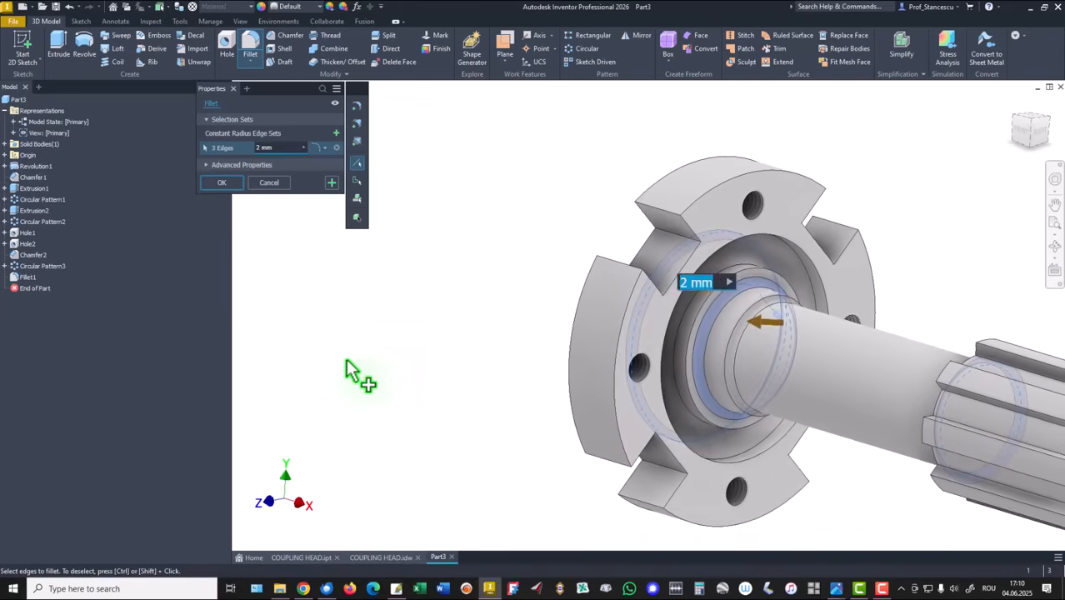
{"action": "left_click", "coordinate": [331, 182]}
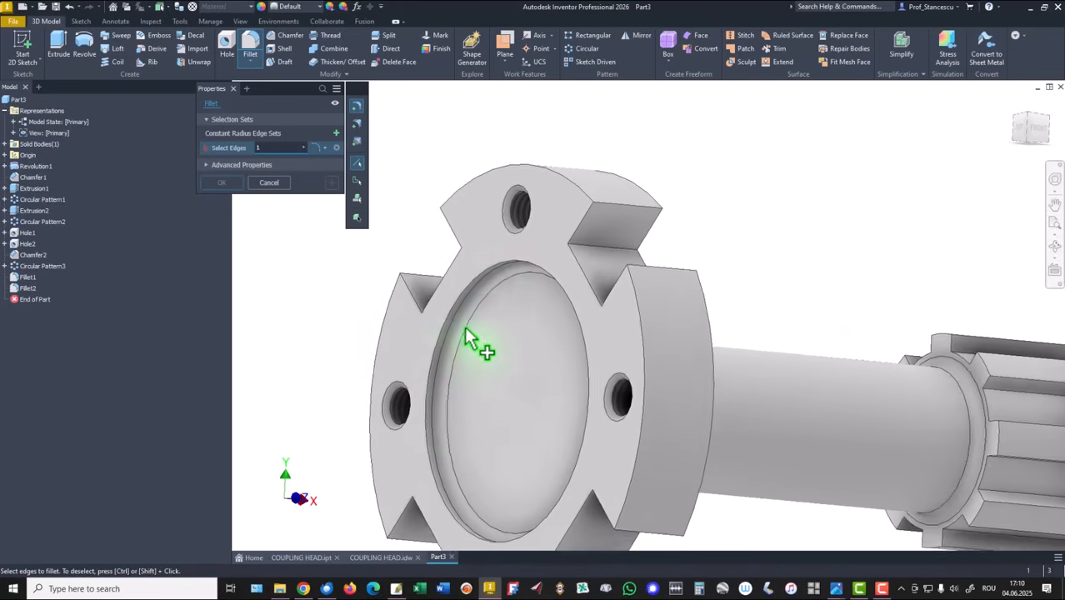
Step: Fillet the flange recess rim and both the inner and outer rims of the circular groove with a 1 mm radius
{"action": "left_click", "coordinate": [483, 271]}
{"action": "middle_click_drag", "start_coordinate": [307, 332], "coordinate": [772, 316], "text": "shift"}
{"action": "left_click", "coordinate": [755, 302]}
{"action": "left_click", "coordinate": [772, 314]}
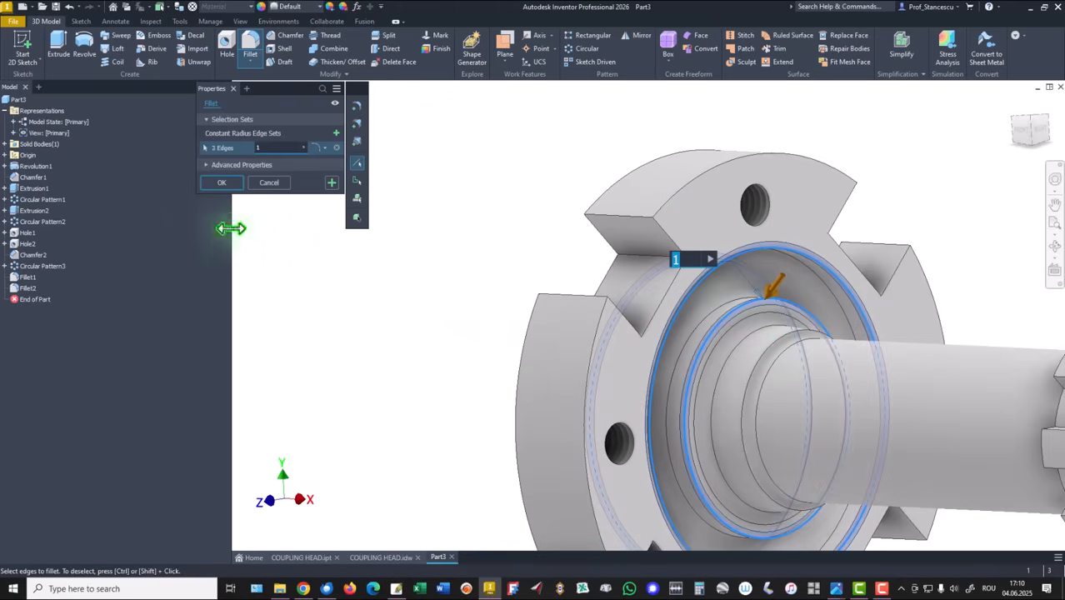
{"action": "left_click", "coordinate": [223, 183]}
{"action": "key", "text": "F6"}
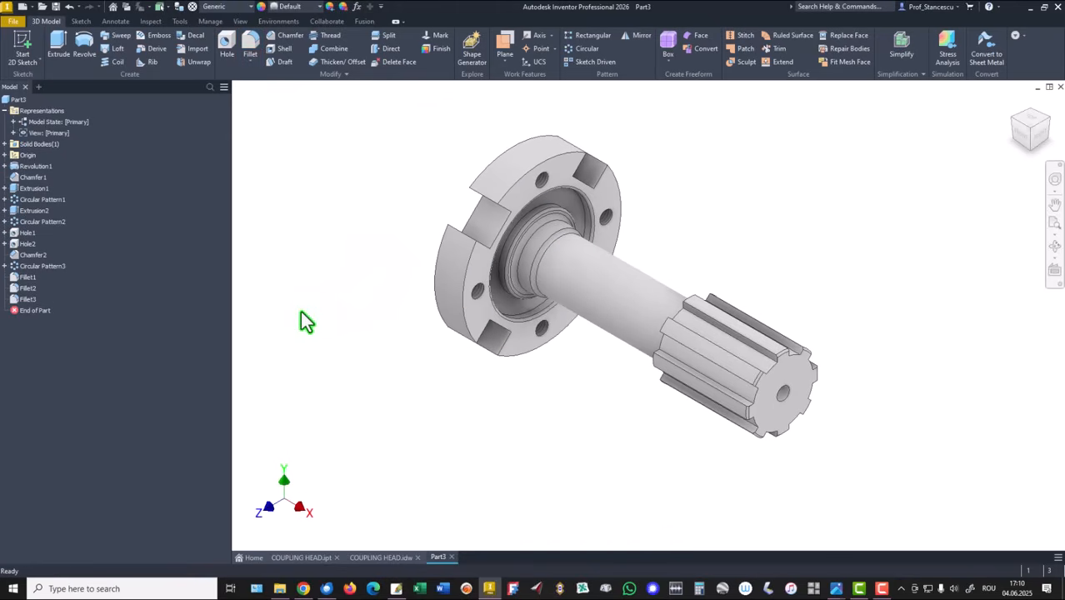
Step: Find the spline extrusion's Sketch2 under Circular Pattern1 in the feature tree and open it for editing
{"action": "left_click", "coordinate": [5, 110]}
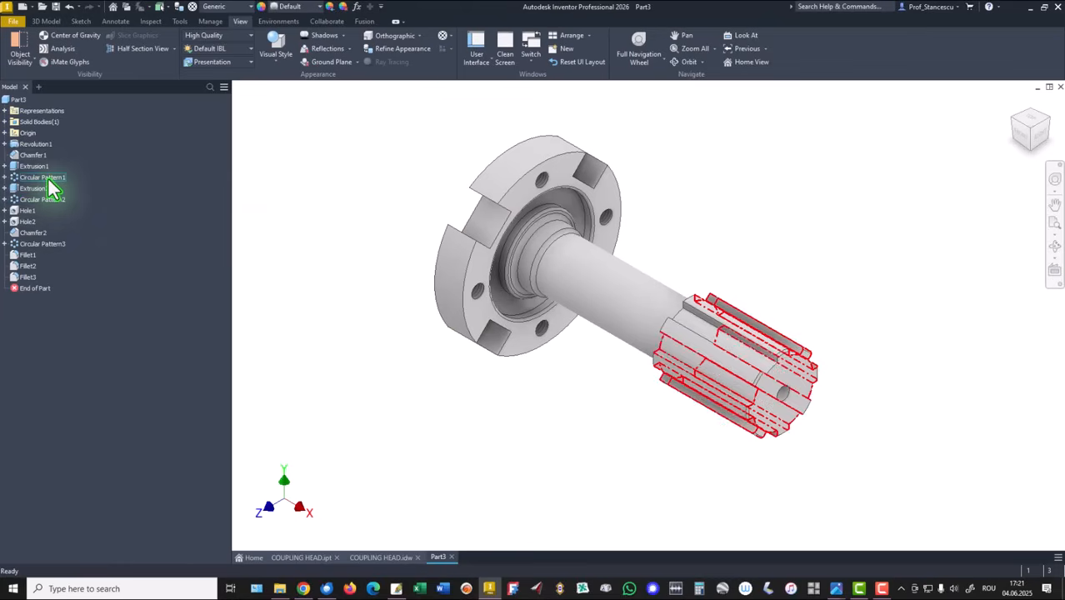
{"action": "left_click", "coordinate": [4, 177]}
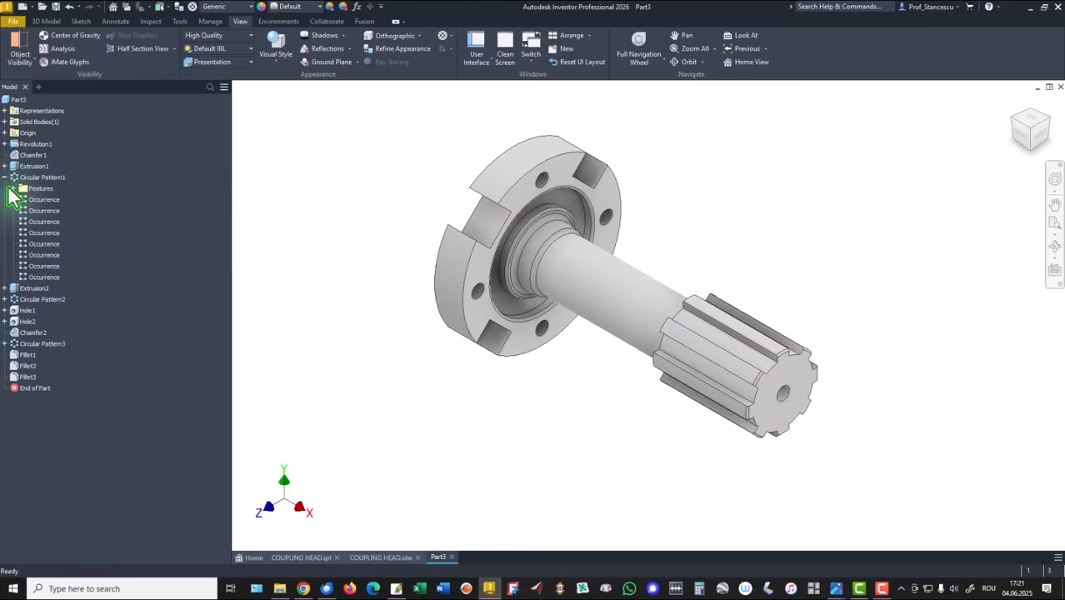
{"action": "left_click", "coordinate": [12, 188]}
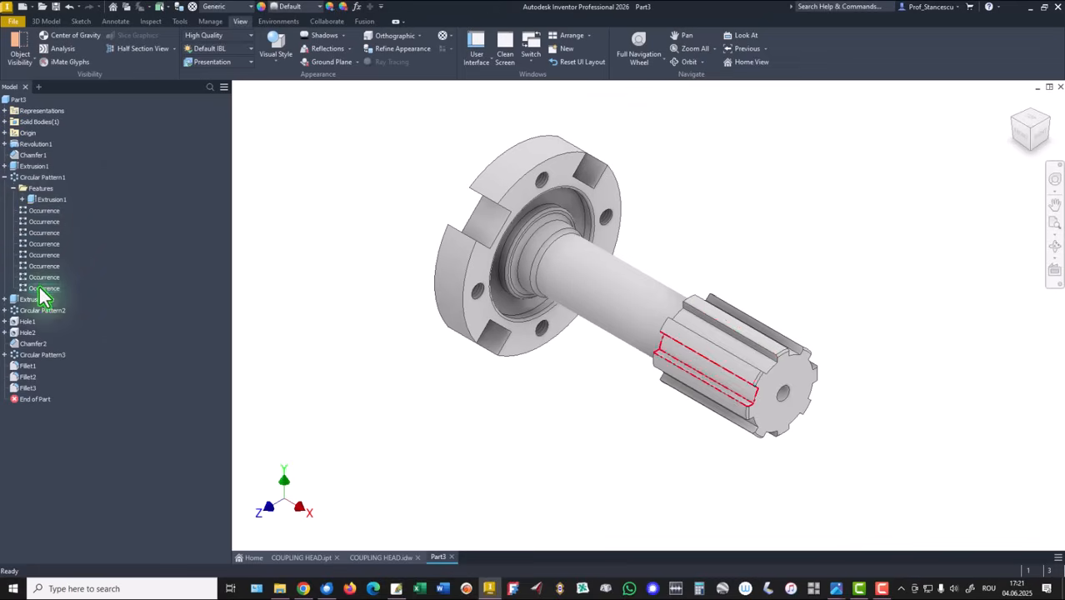
{"action": "left_click", "coordinate": [25, 200]}
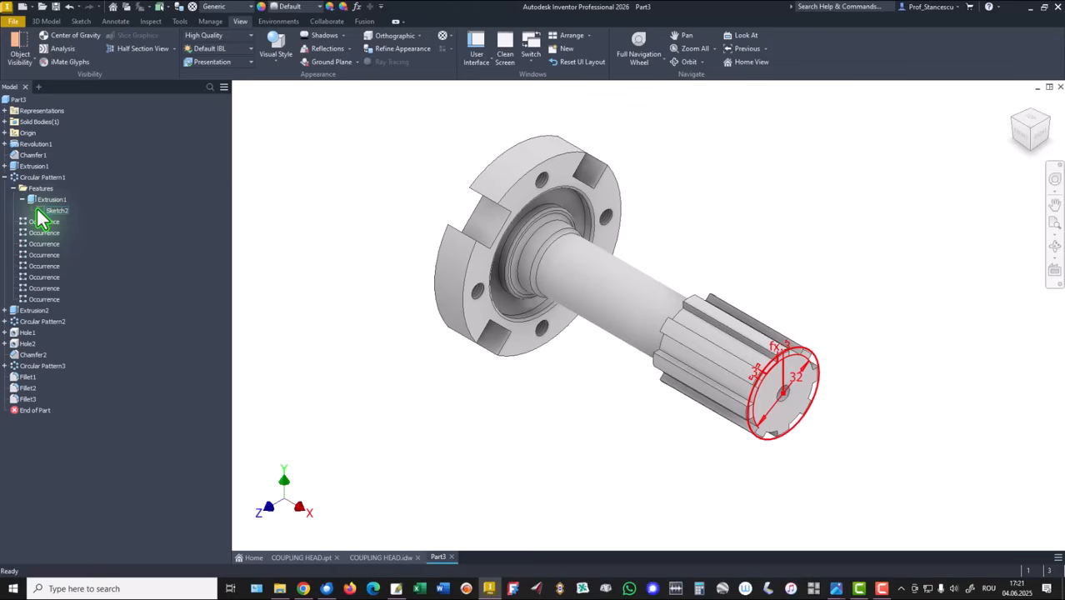
{"action": "left_click", "coordinate": [5, 310]}
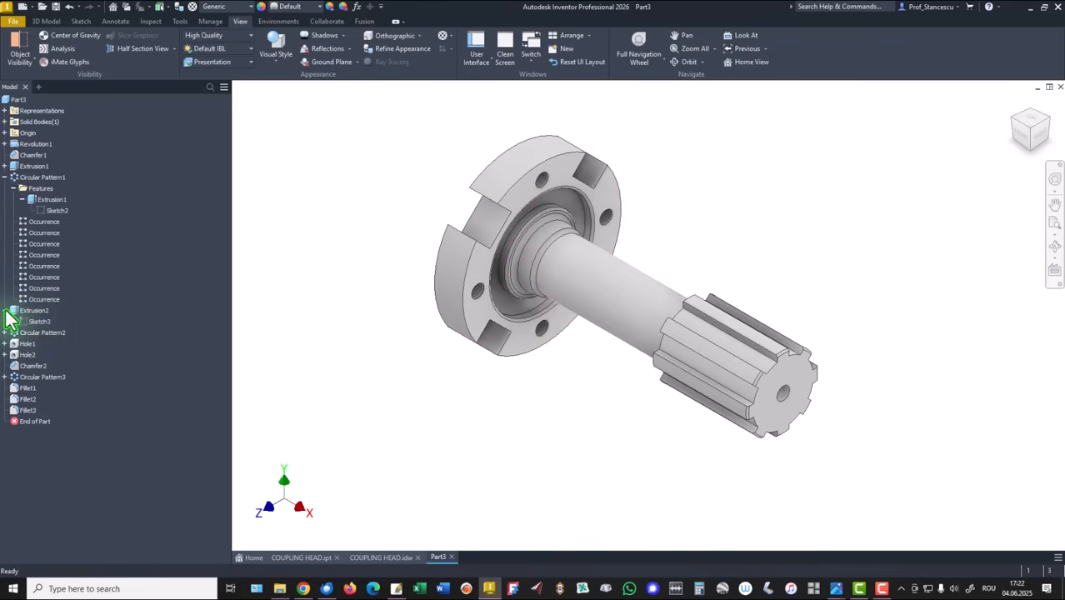
{"action": "left_click", "coordinate": [4, 310]}
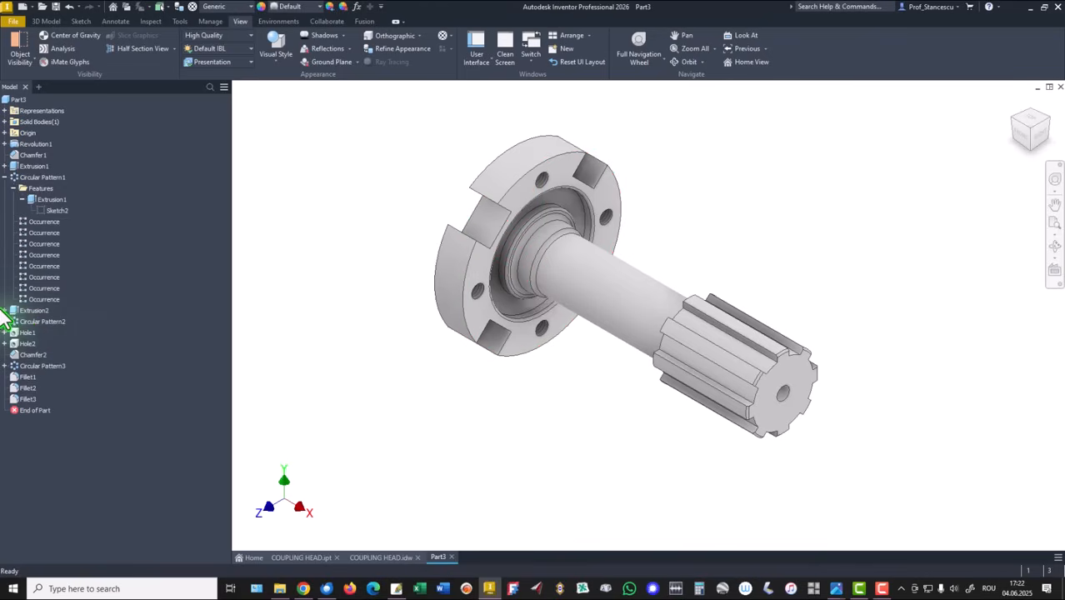
{"action": "double_click", "coordinate": [47, 211]}
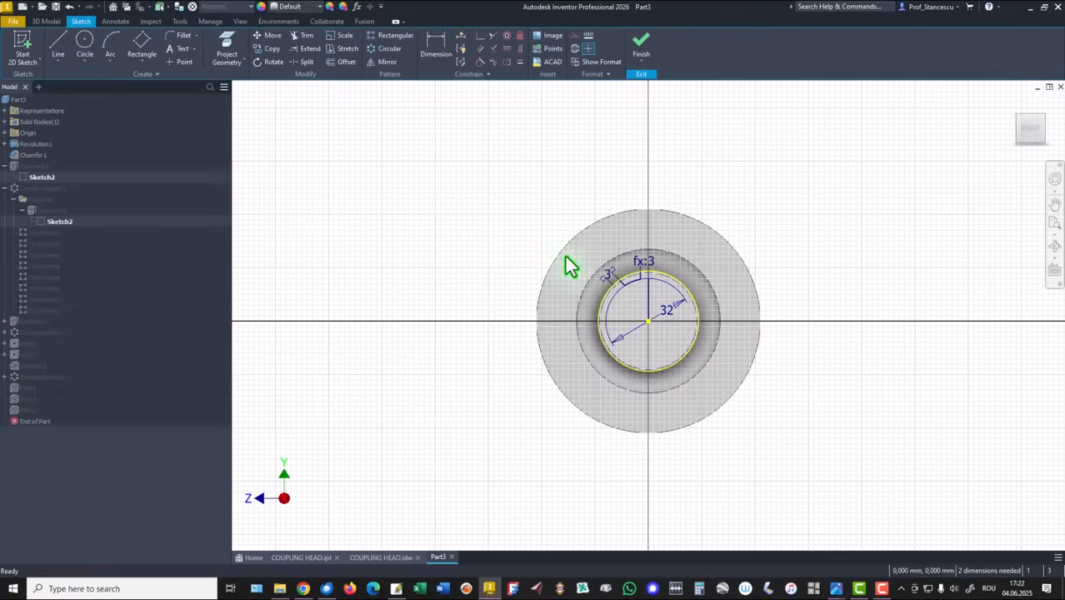
Step: Dimension the angle between the two straight sides of the spline groove profile as 45 degrees
{"action": "scroll", "coordinate": [659, 301], "scroll_direction": "up", "scroll_amount": 5}
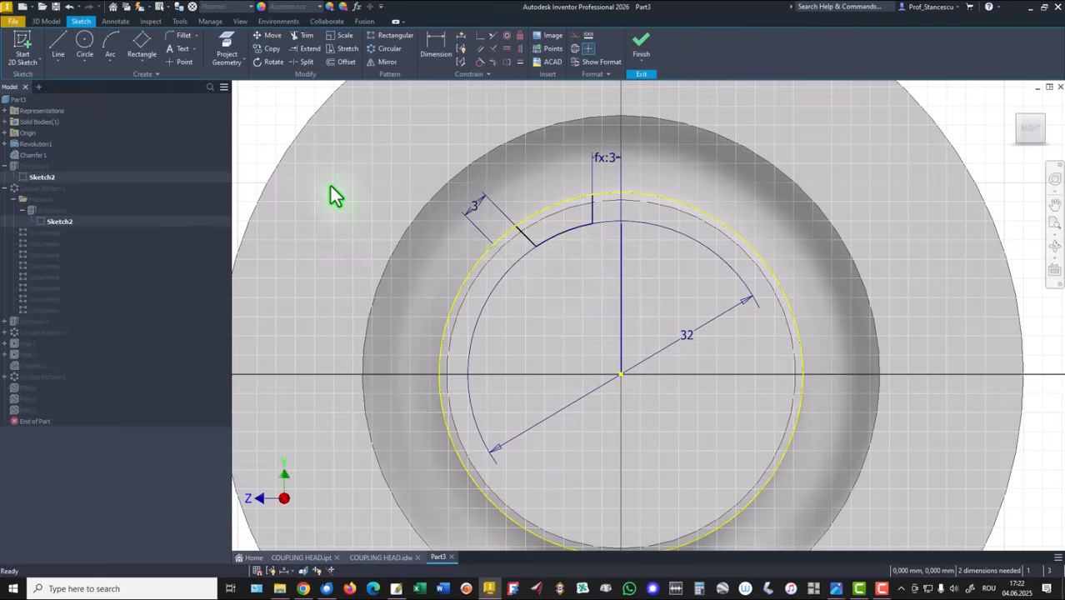
{"action": "scroll", "coordinate": [330, 213], "scroll_direction": "down", "scroll_amount": 3}
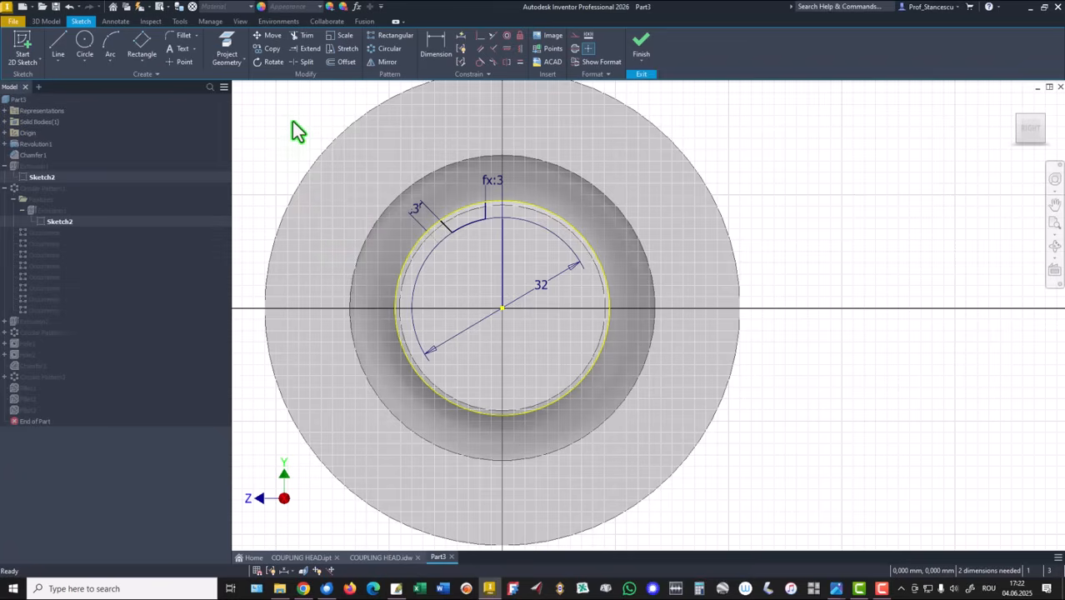
{"action": "middle_click_drag", "start_coordinate": [292, 121], "coordinate": [309, 173]}
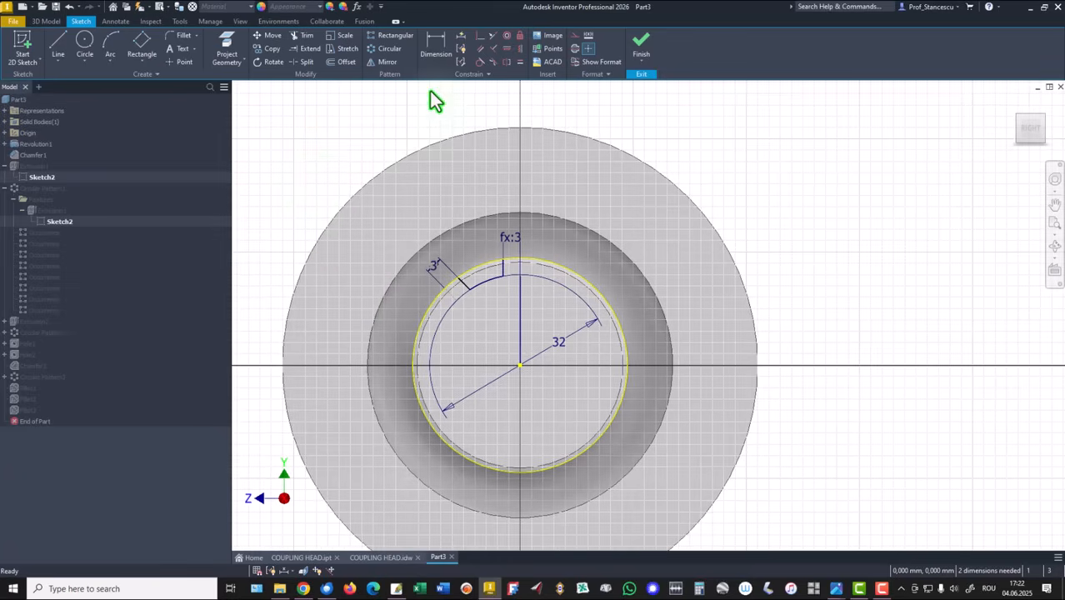
{"action": "left_click", "coordinate": [436, 48]}
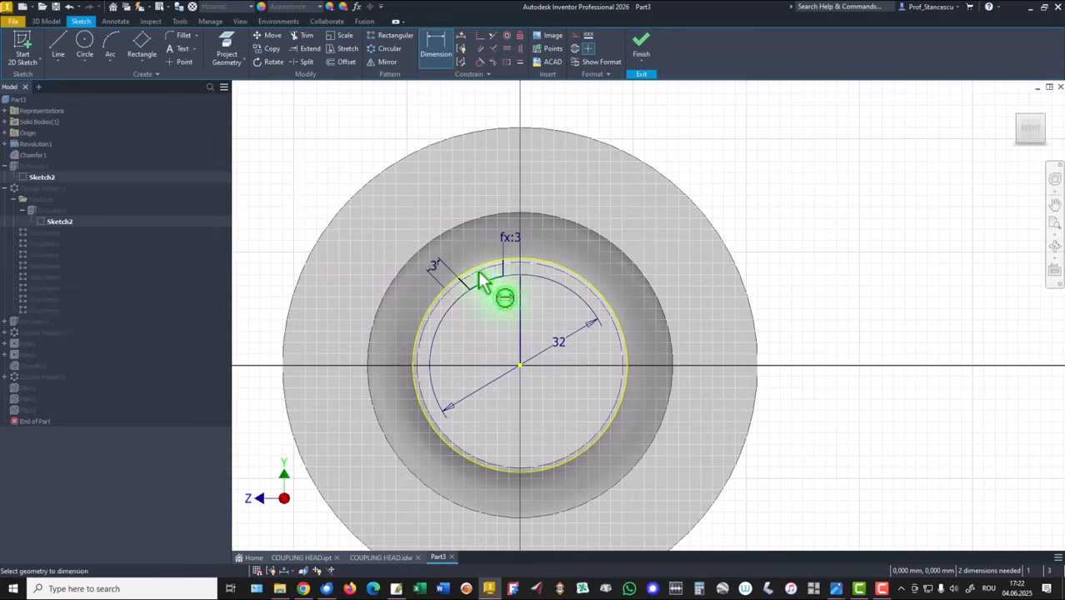
{"action": "scroll", "coordinate": [482, 282], "scroll_direction": "up", "scroll_amount": 3}
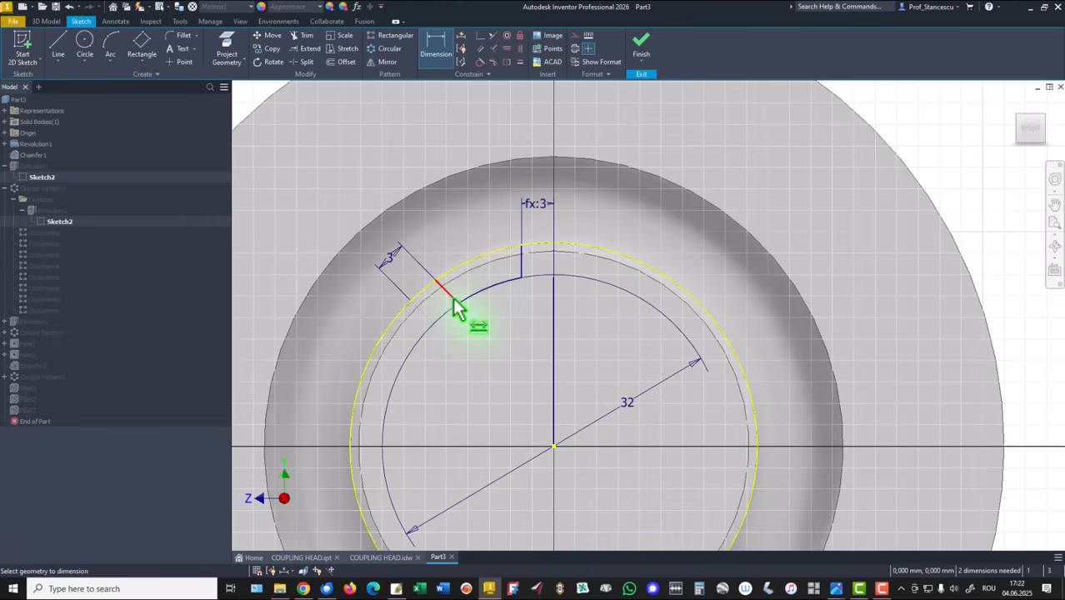
{"action": "left_click", "coordinate": [456, 305]}
{"action": "left_click", "coordinate": [523, 275]}
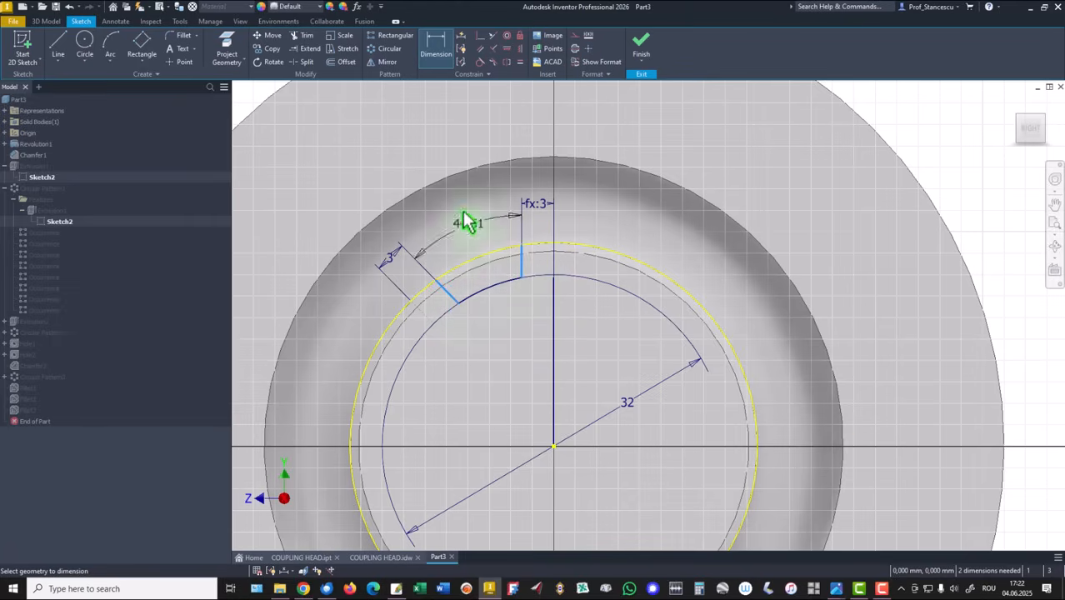
{"action": "left_click", "coordinate": [457, 160]}
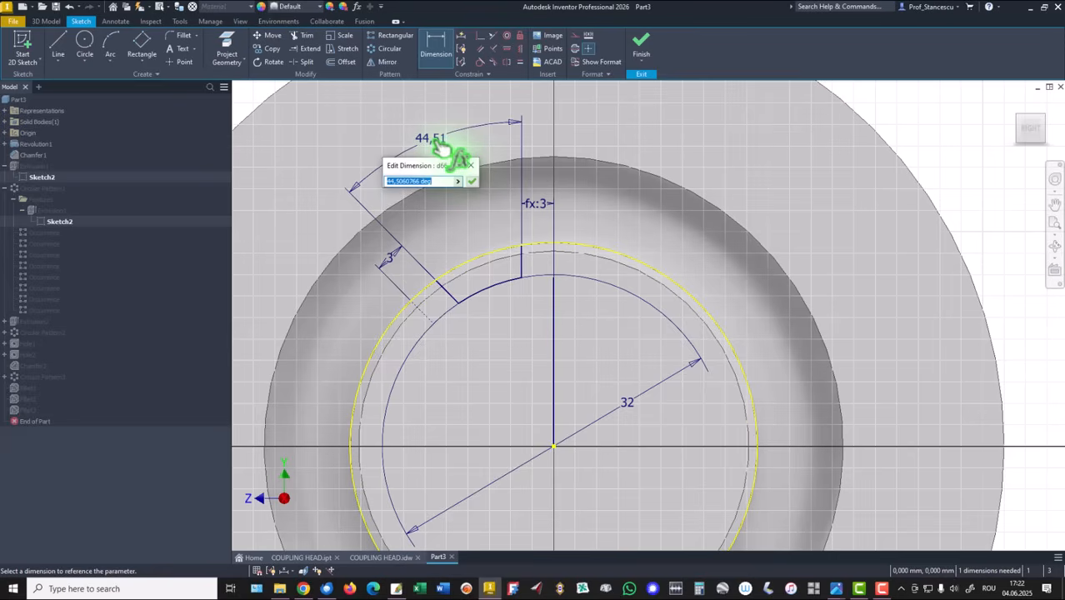
{"action": "type", "text": "45"}
{"action": "key", "text": "Return"}
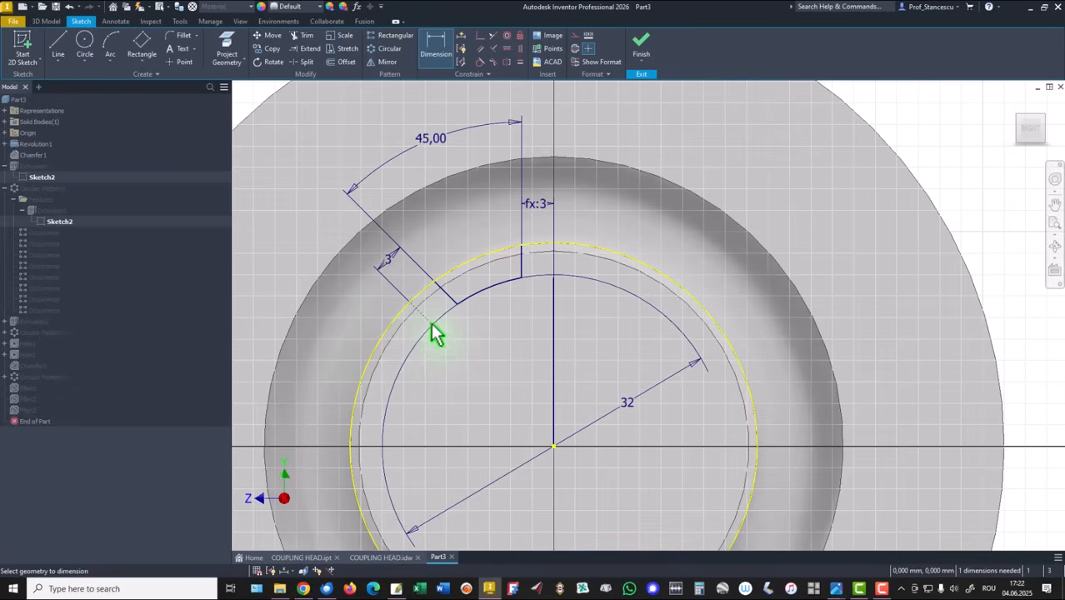
{"action": "right_click", "coordinate": [972, 128]}
{"action": "left_click", "coordinate": [1002, 131]}
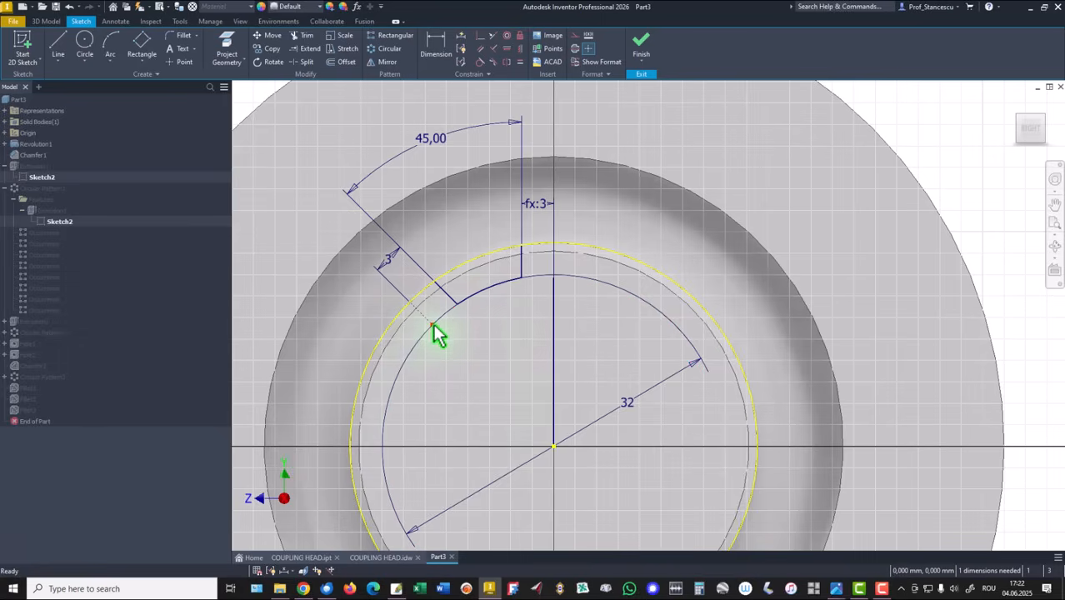
Step: Extend the dotted construction line inward, make its free endpoint coincident with the circle centre, and finish the spline groove sketch
{"action": "left_click_drag", "start_coordinate": [432, 324], "coordinate": [487, 379]}
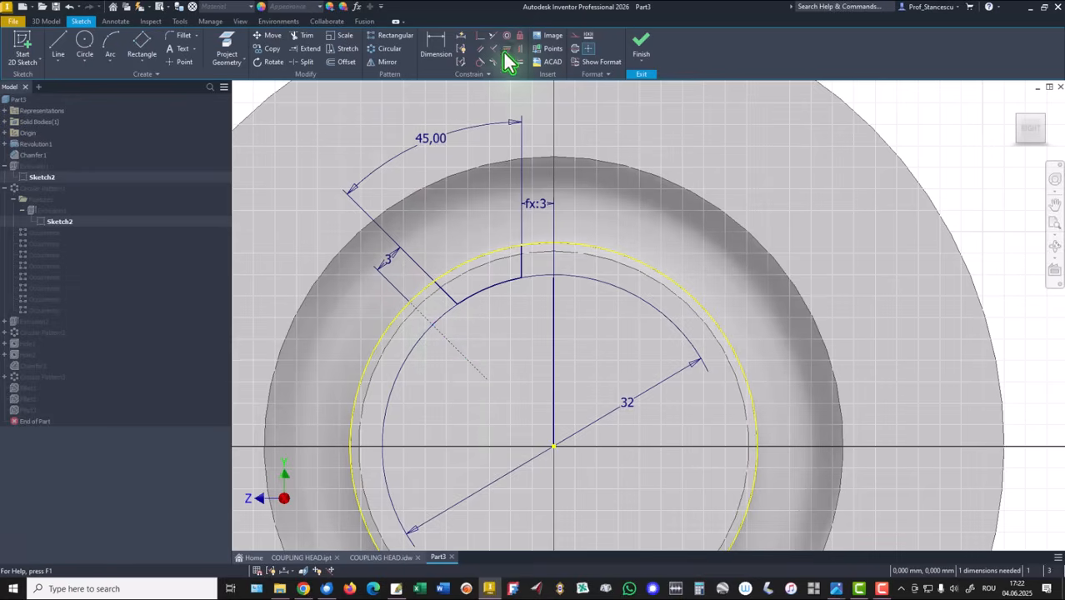
{"action": "left_click", "coordinate": [482, 37]}
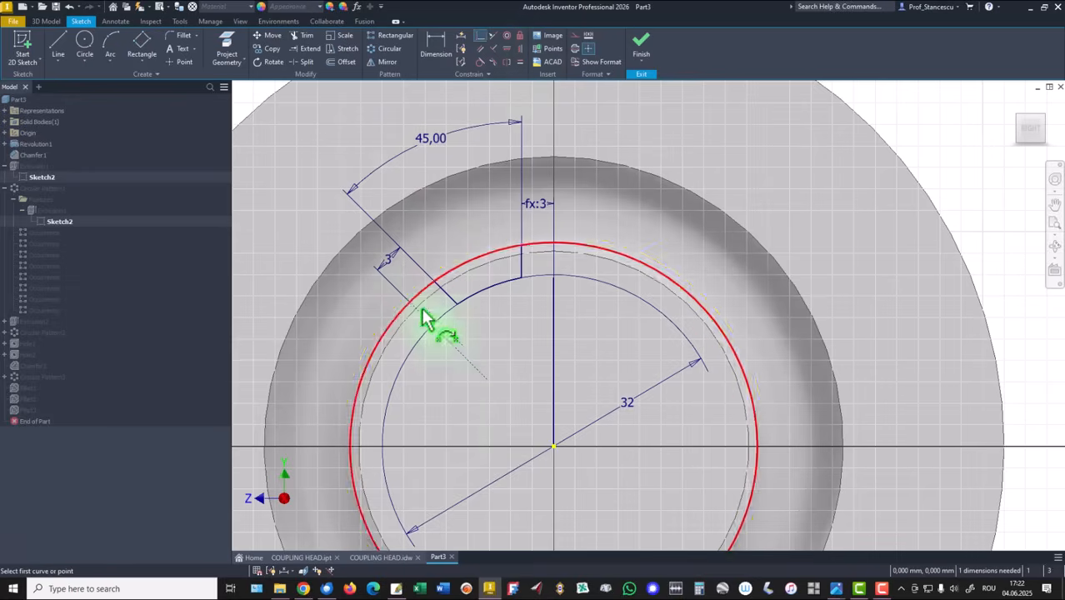
{"action": "left_click", "coordinate": [487, 380]}
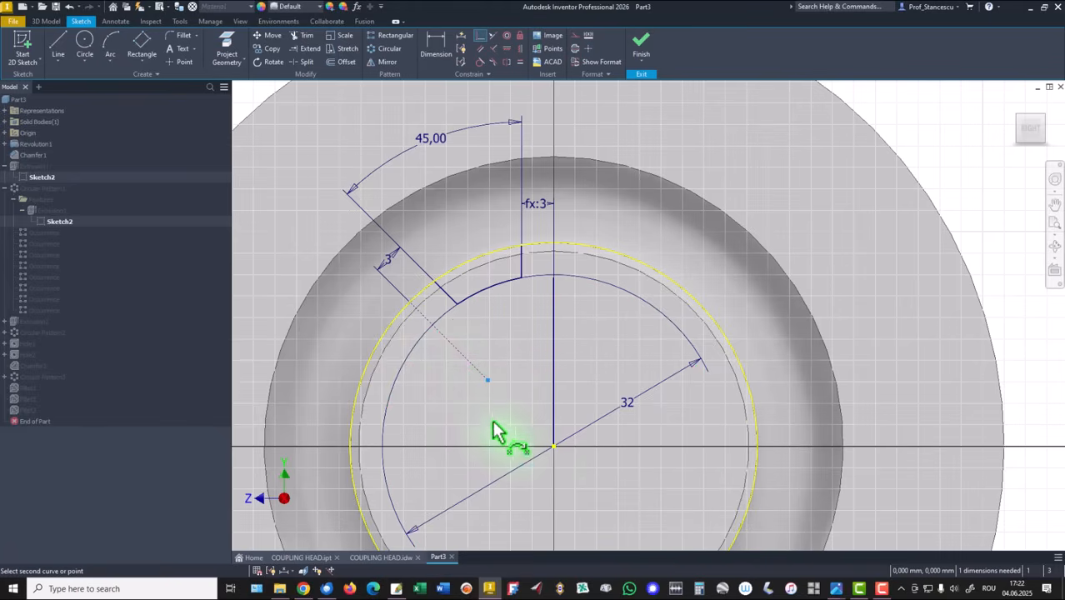
{"action": "left_click", "coordinate": [554, 447]}
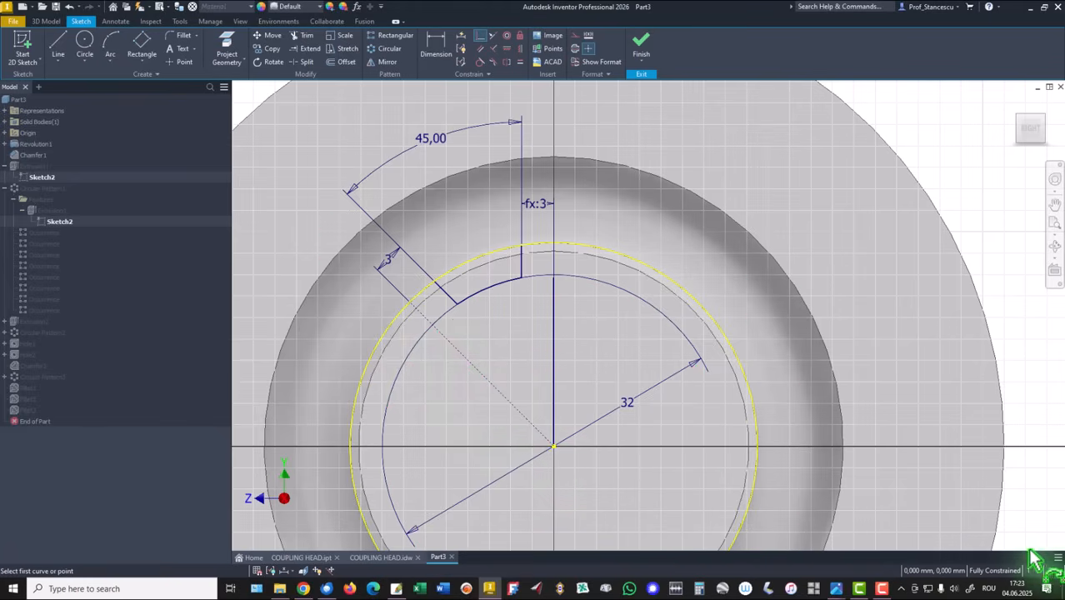
{"action": "left_click", "coordinate": [639, 50]}
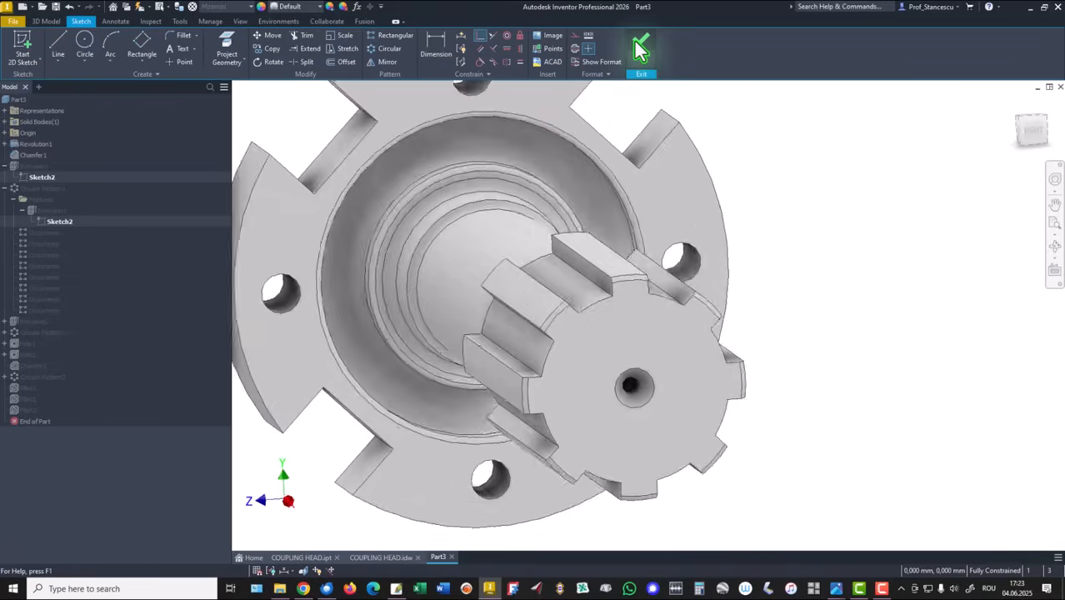
Step: Collapse the expanded Circular Pattern1 and Extrusion1 nodes in the feature tree
{"action": "left_click", "coordinate": [12, 199]}
{"action": "left_click", "coordinate": [4, 188]}
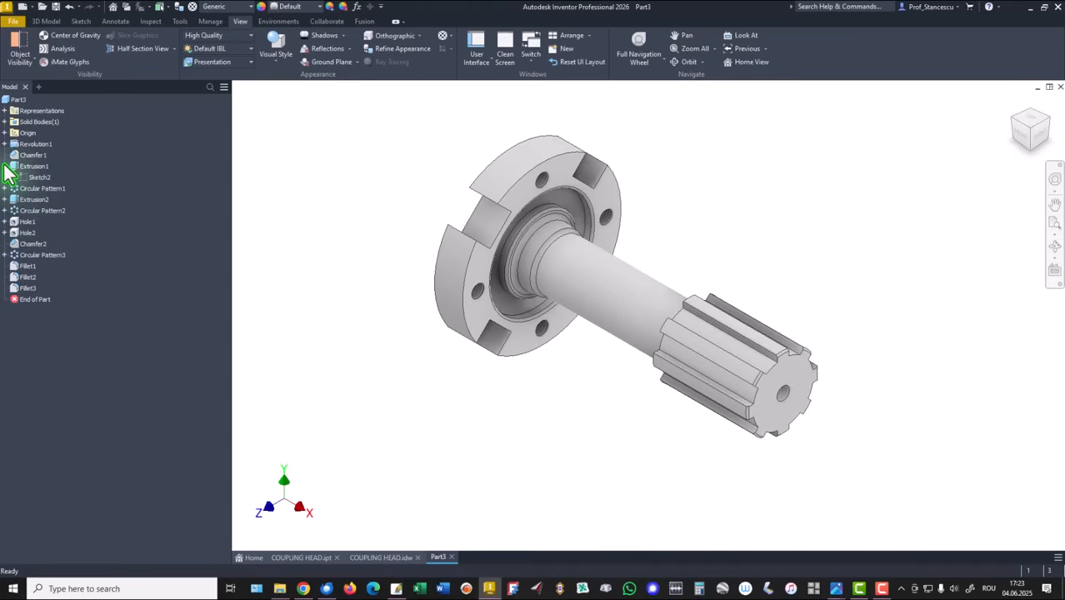
{"action": "left_click", "coordinate": [4, 166]}
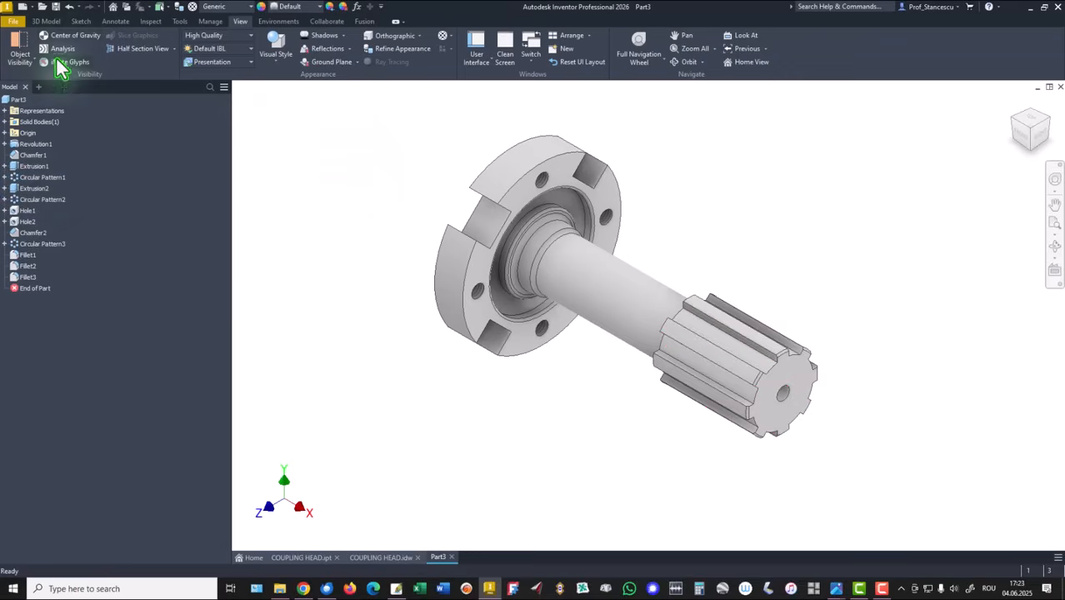
Step: Update the physical properties in Part3's iProperties, copy the volume value and close the properties
{"action": "left_click", "coordinate": [46, 22]}
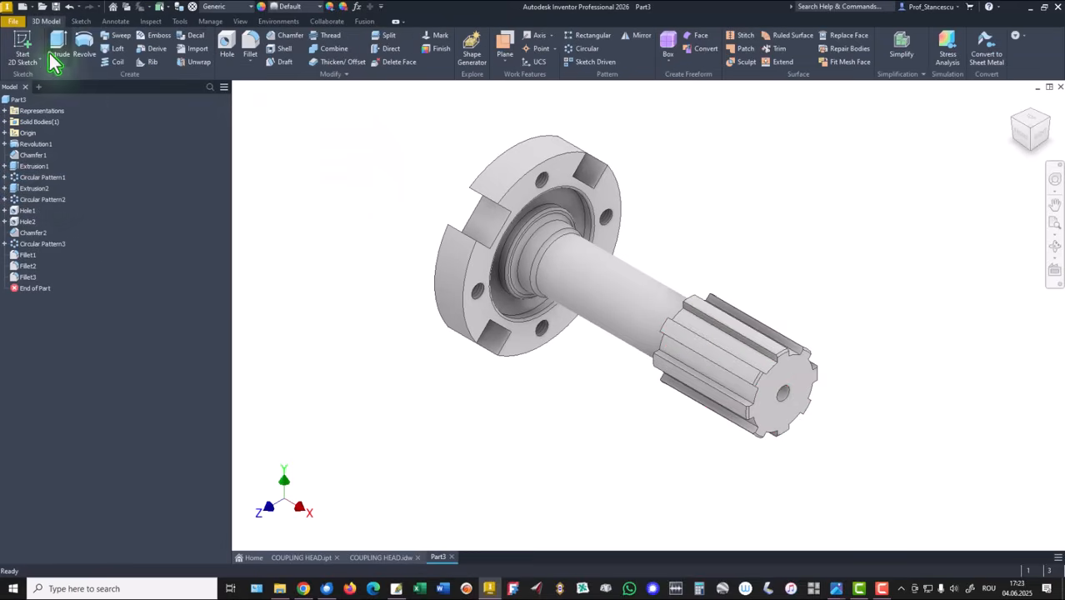
{"action": "right_click", "coordinate": [18, 101]}
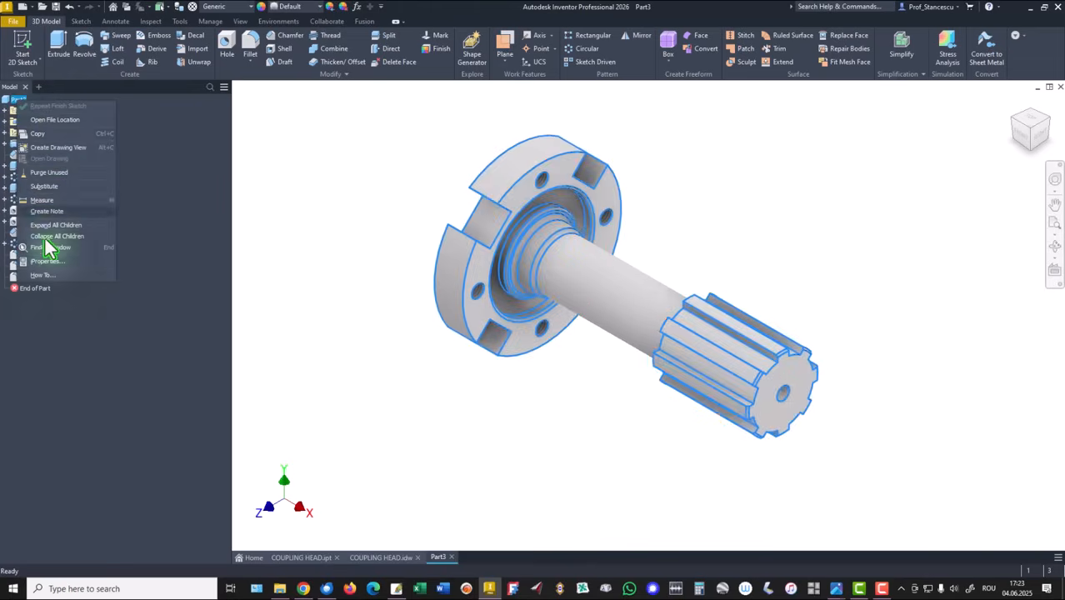
{"action": "left_click", "coordinate": [45, 262]}
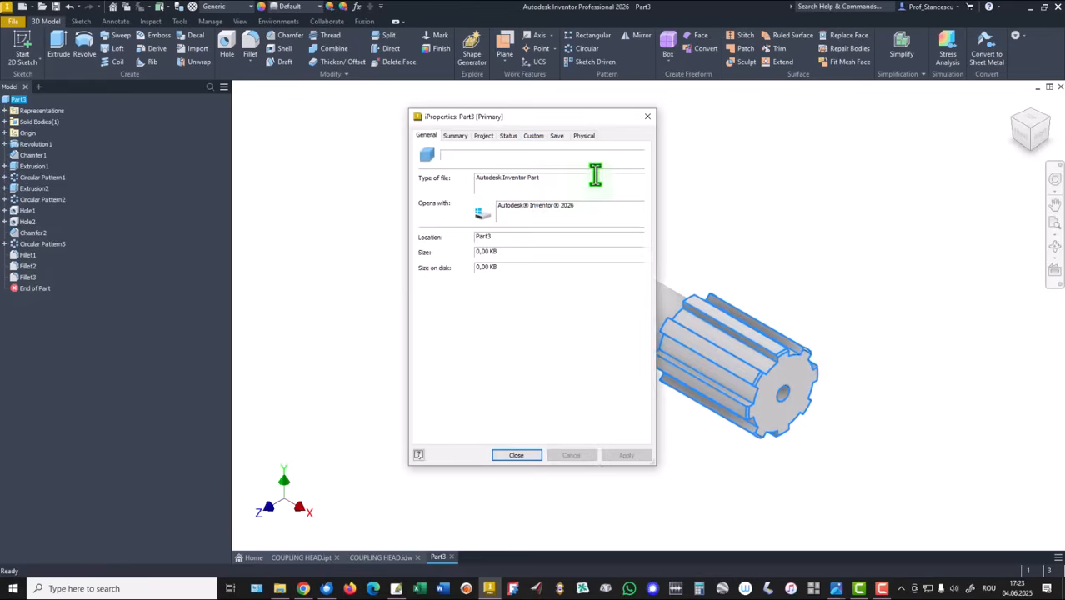
{"action": "left_click", "coordinate": [581, 136]}
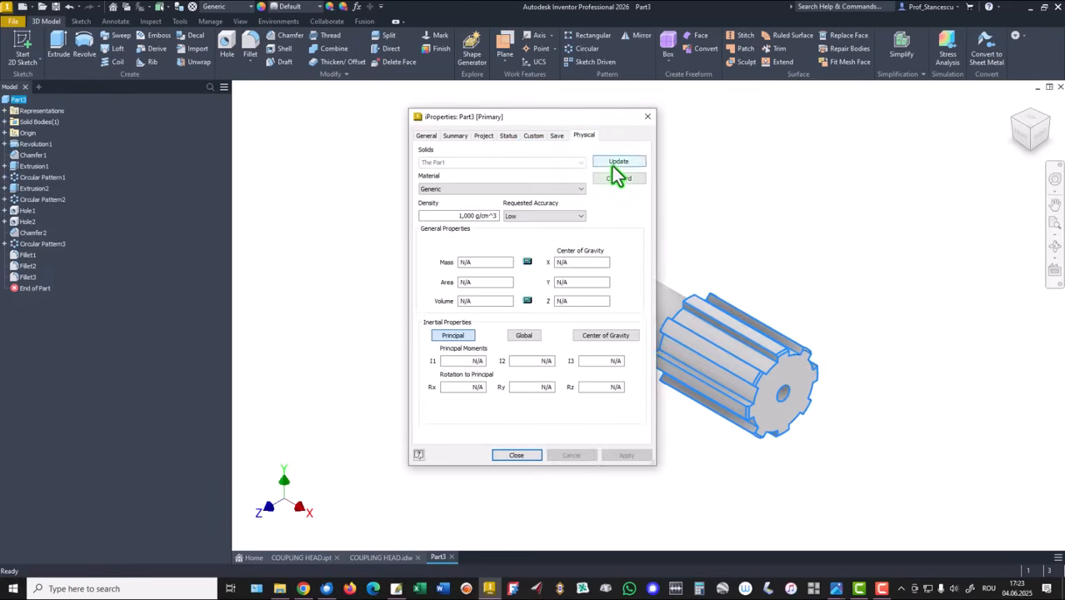
{"action": "left_click", "coordinate": [614, 165]}
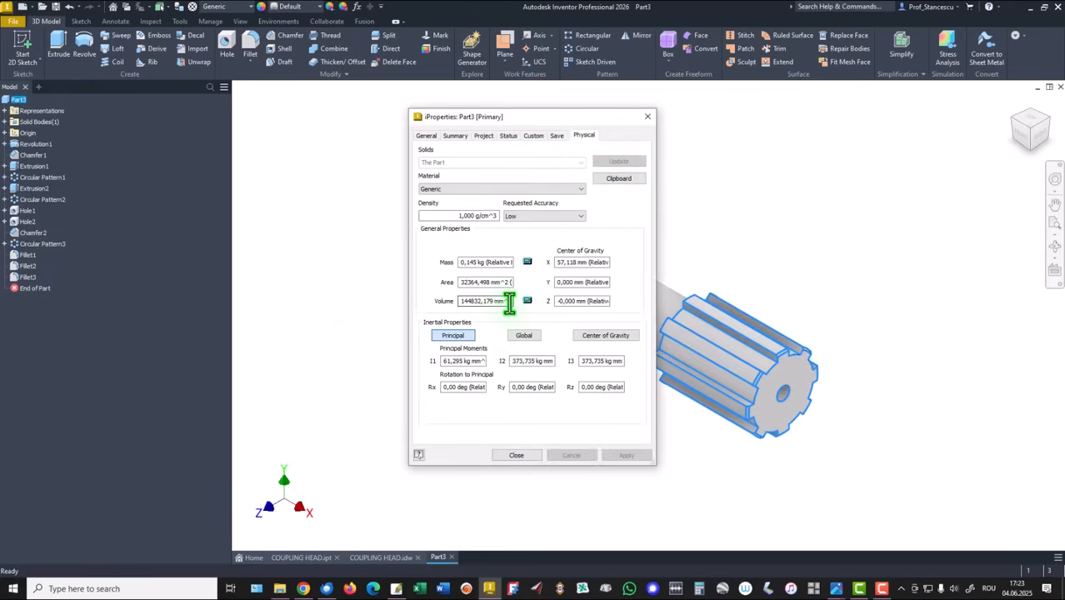
{"action": "left_click_drag", "start_coordinate": [509, 302], "coordinate": [419, 304]}
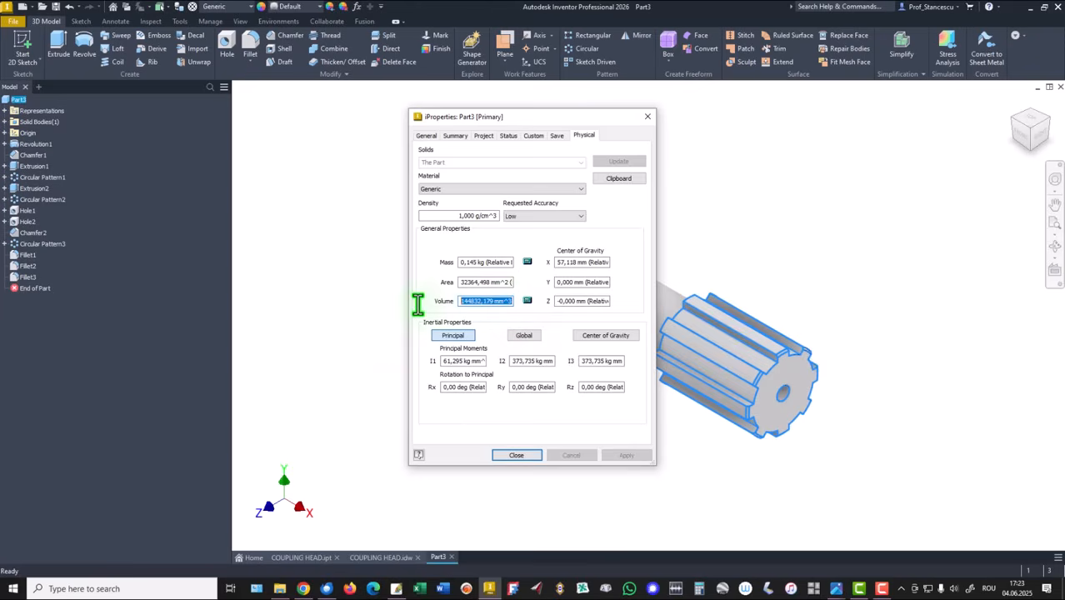
{"action": "key", "text": "ctrl+c"}
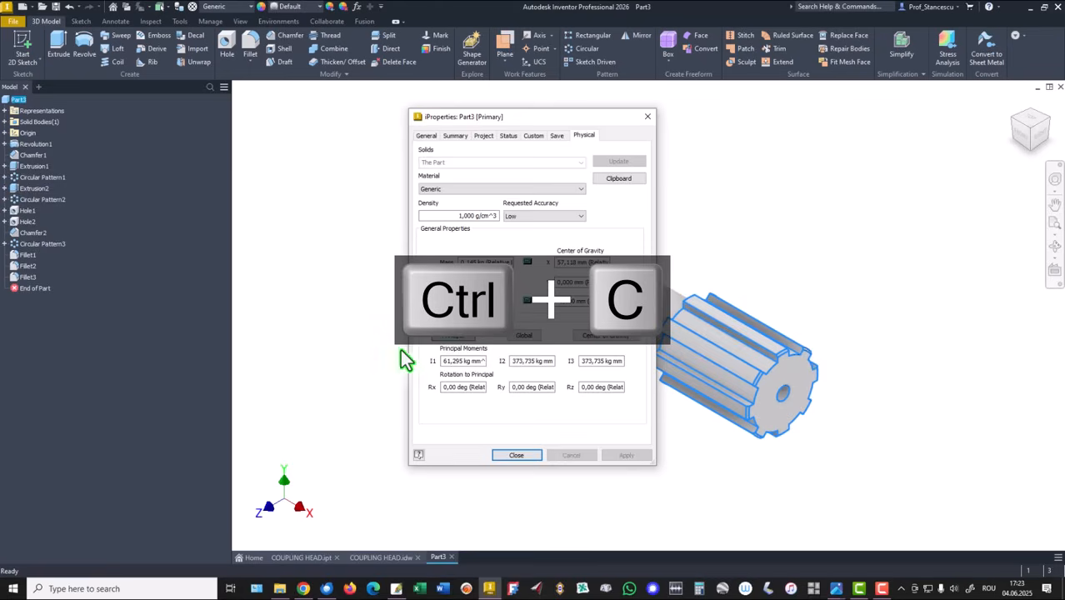
{"action": "left_click", "coordinate": [514, 456]}
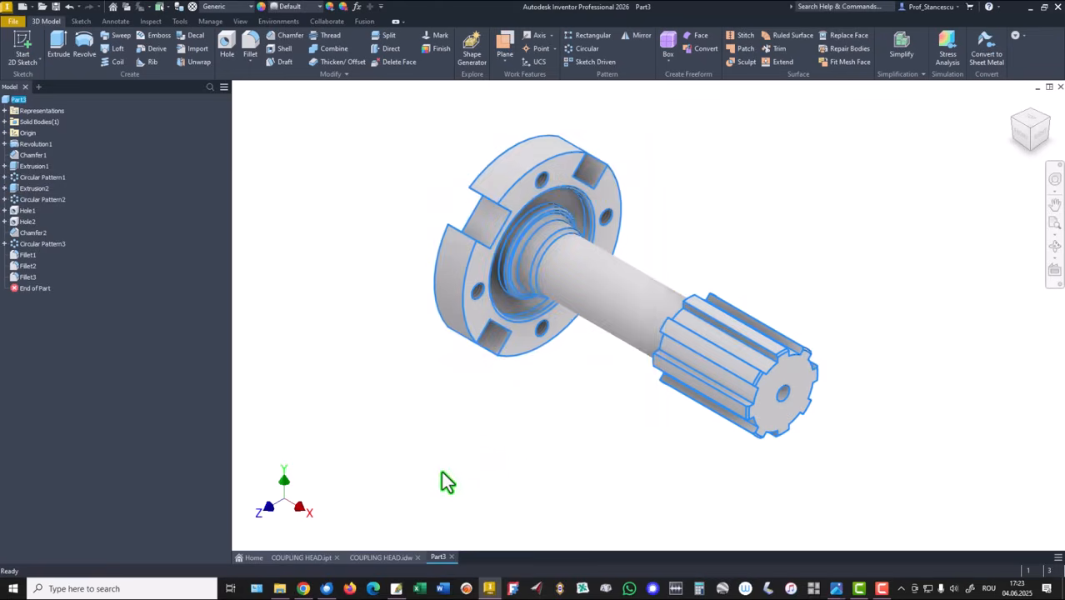
Step: Paste the copied volume under the Volume line of the note in COUPLING HEAD.idw to compare them, and discard the note edit
{"action": "left_click", "coordinate": [370, 560]}
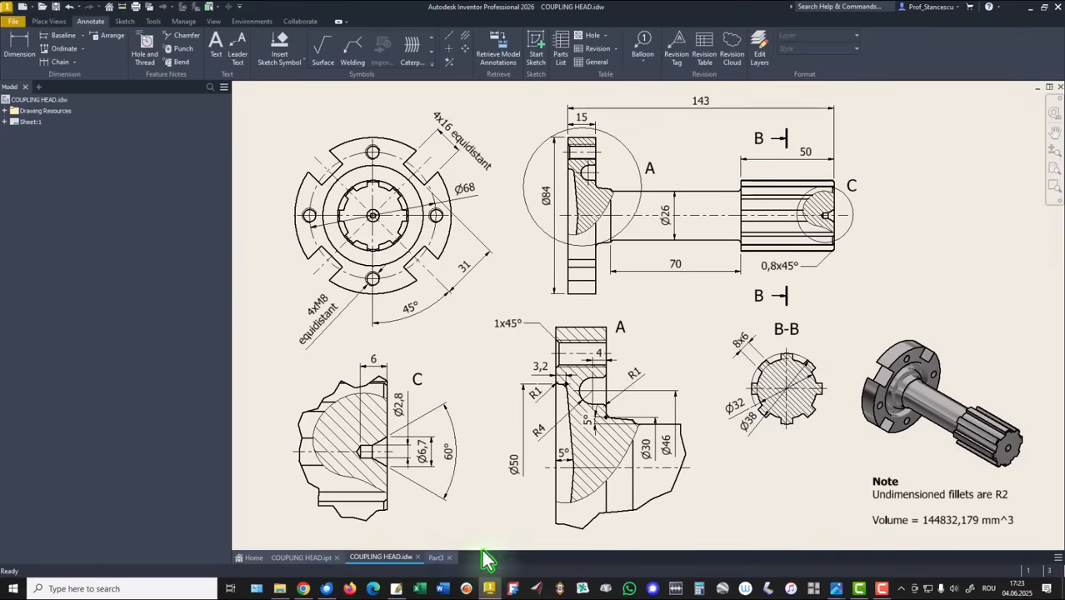
{"action": "double_click", "coordinate": [925, 522]}
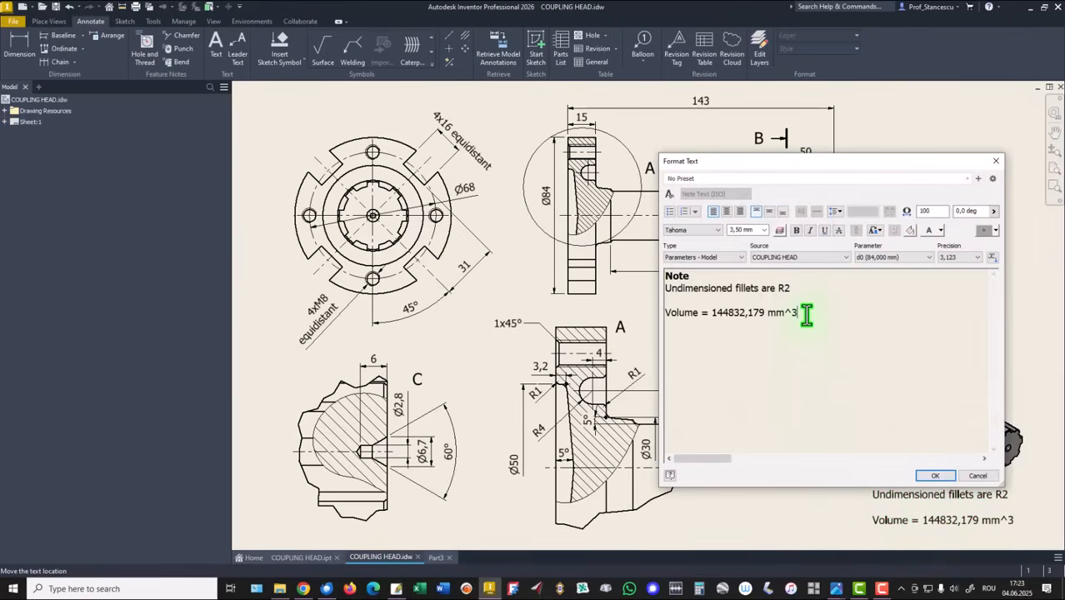
{"action": "key", "text": "Return"}
{"action": "key", "text": "ctrl+v"}
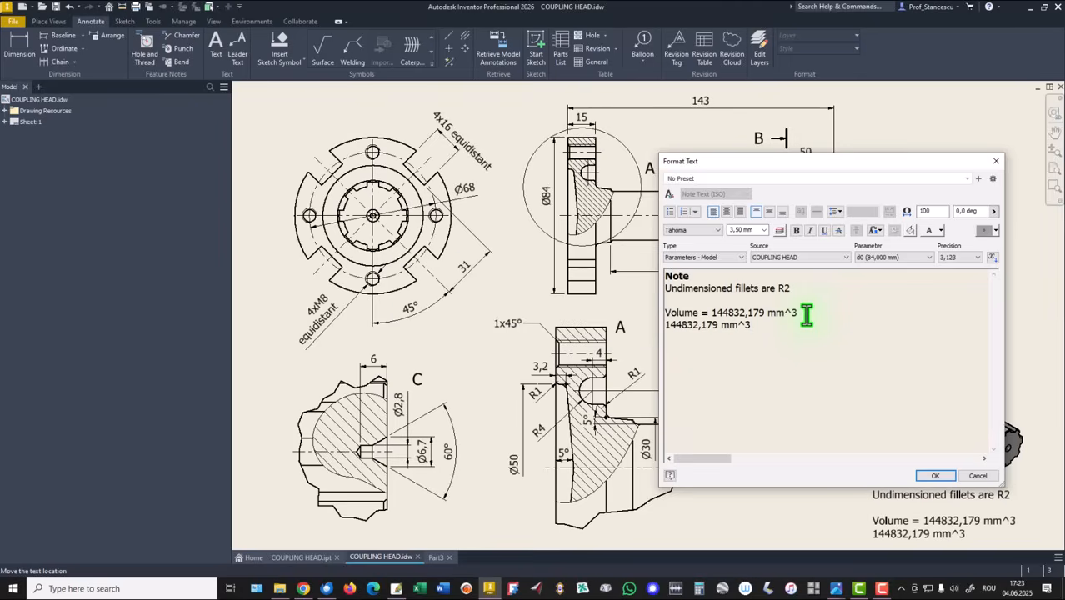
{"action": "left_click", "coordinate": [986, 476]}
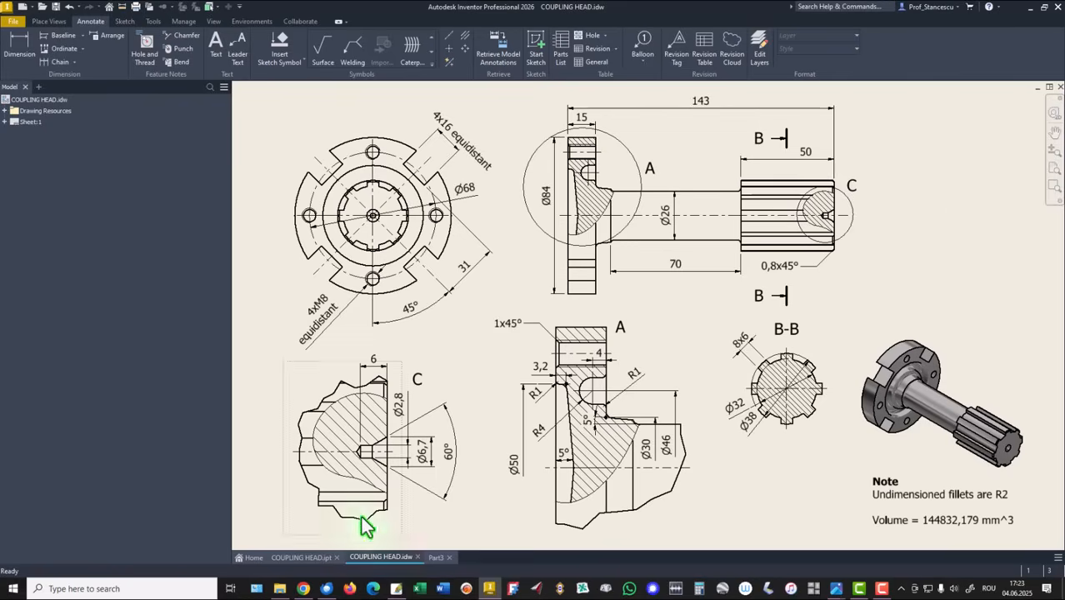
Step: Return to Part3 and assign the material Steel, Carbon to the part
{"action": "left_click", "coordinate": [439, 557]}
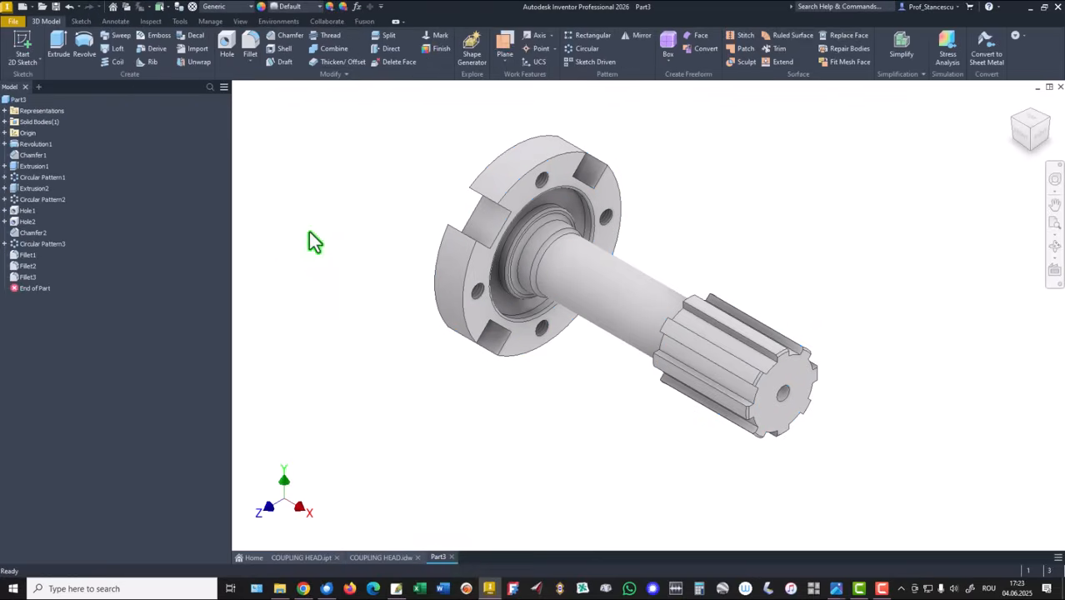
{"action": "left_click", "coordinate": [215, 9]}
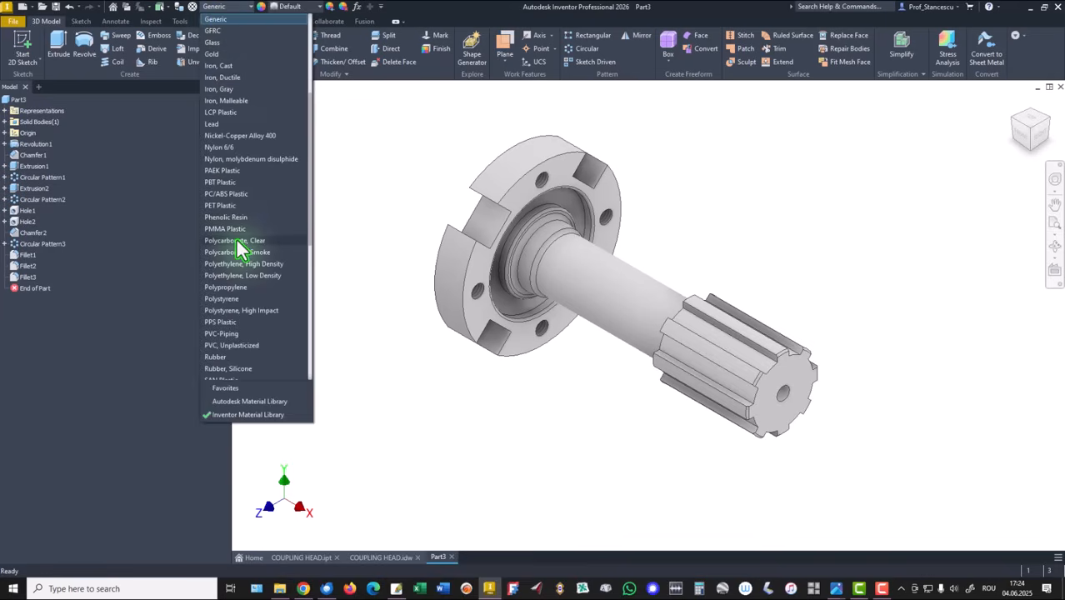
{"action": "scroll", "coordinate": [239, 247], "scroll_direction": "down", "scroll_amount": 6}
{"action": "left_click", "coordinate": [241, 276]}
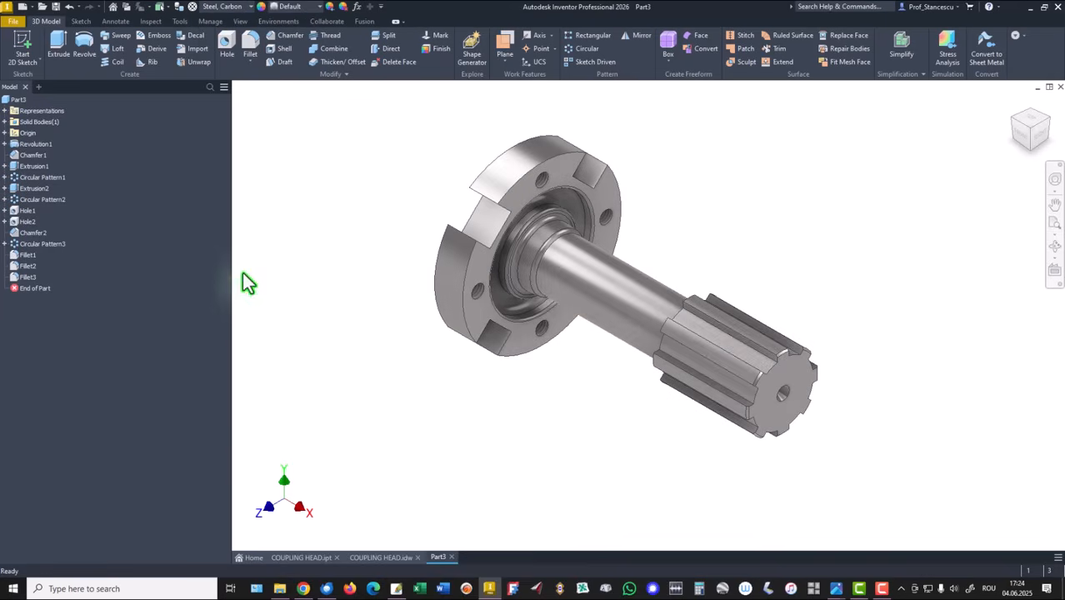
Step: Set the lighting style of the part view to Default Lights
{"action": "left_click", "coordinate": [240, 22]}
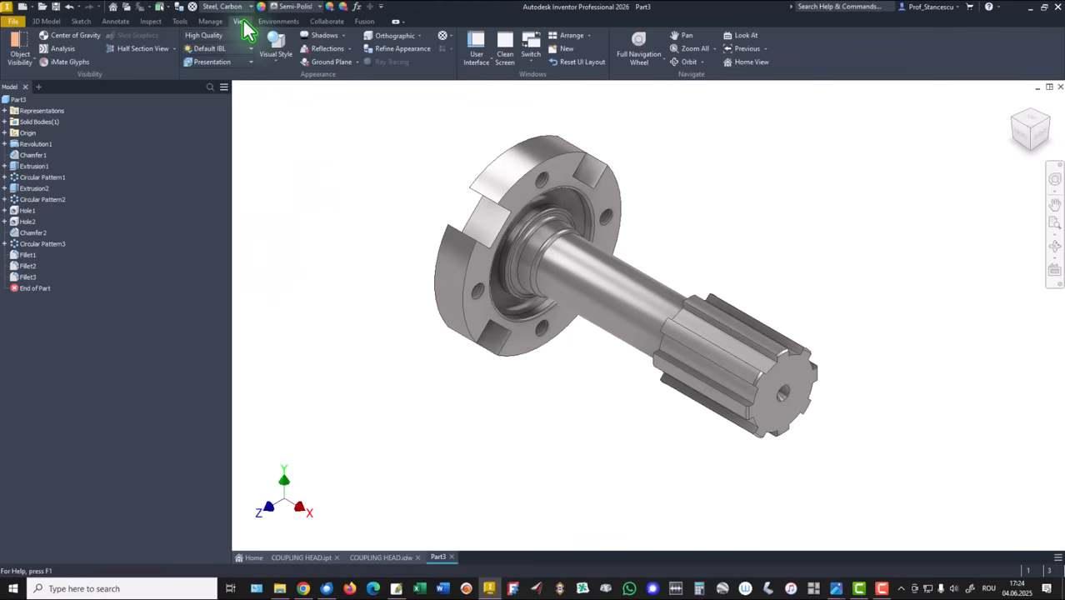
{"action": "left_click", "coordinate": [209, 48]}
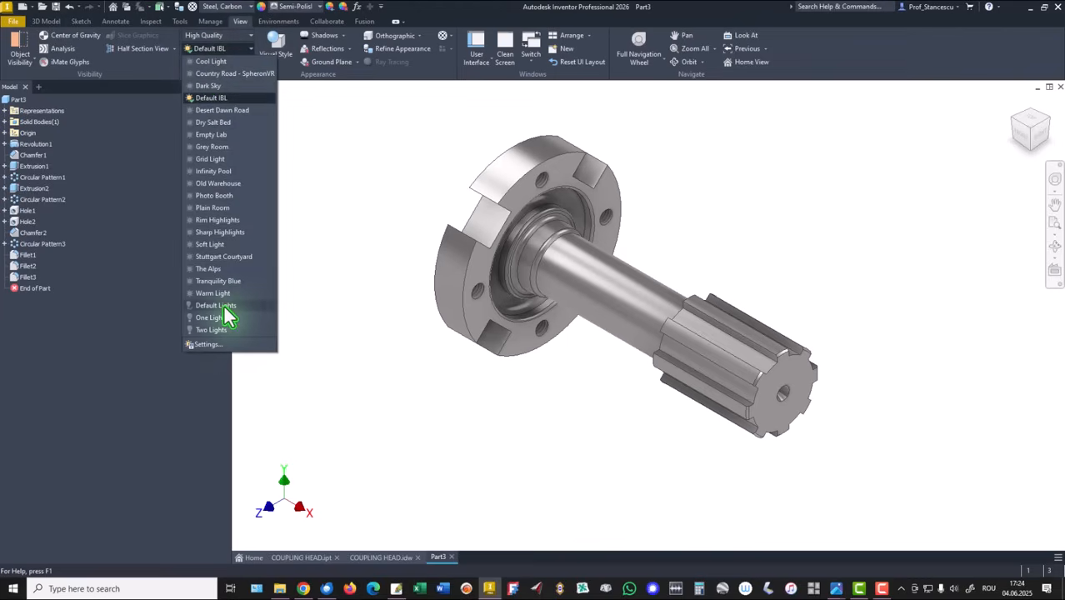
{"action": "left_click", "coordinate": [224, 306]}
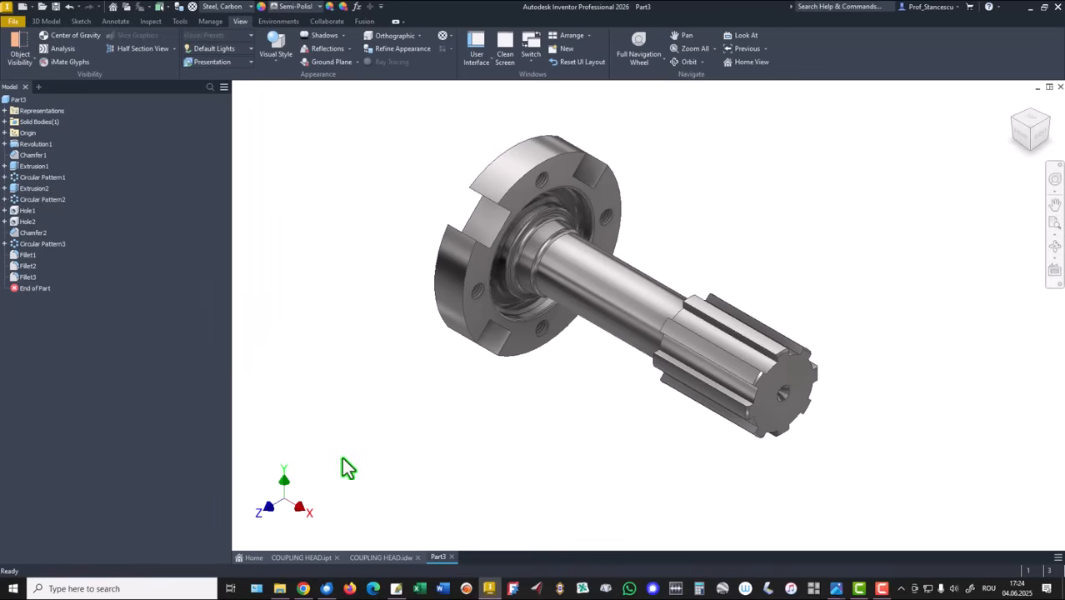
Step: Compare Part3 with the reference model COUPLING HEAD.ipt by alternating between the two documents, ending on Part3
{"action": "left_click", "coordinate": [283, 557]}
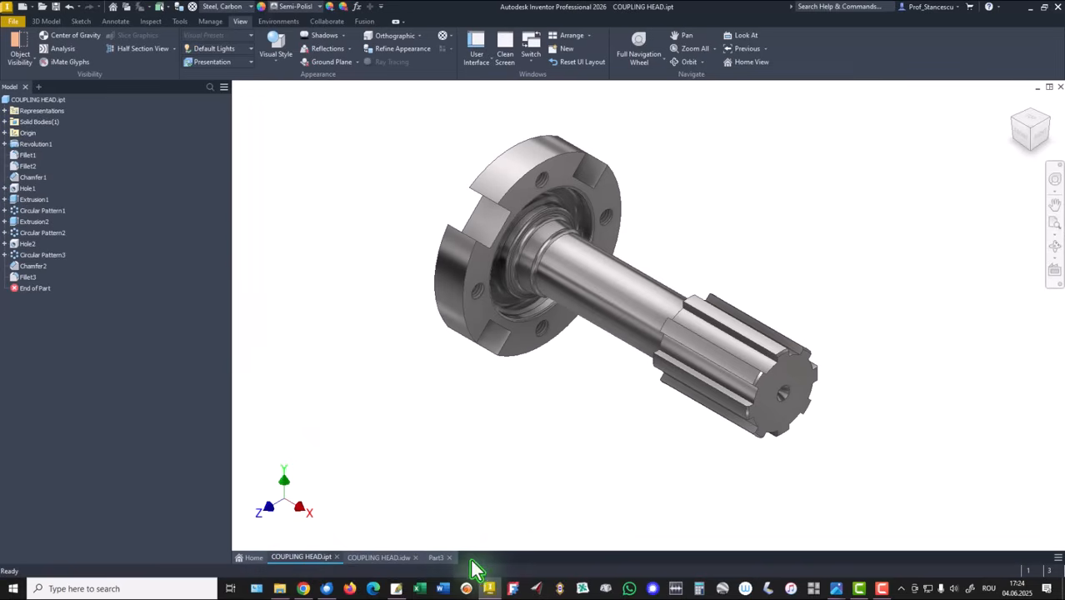
{"action": "left_click", "coordinate": [435, 557]}
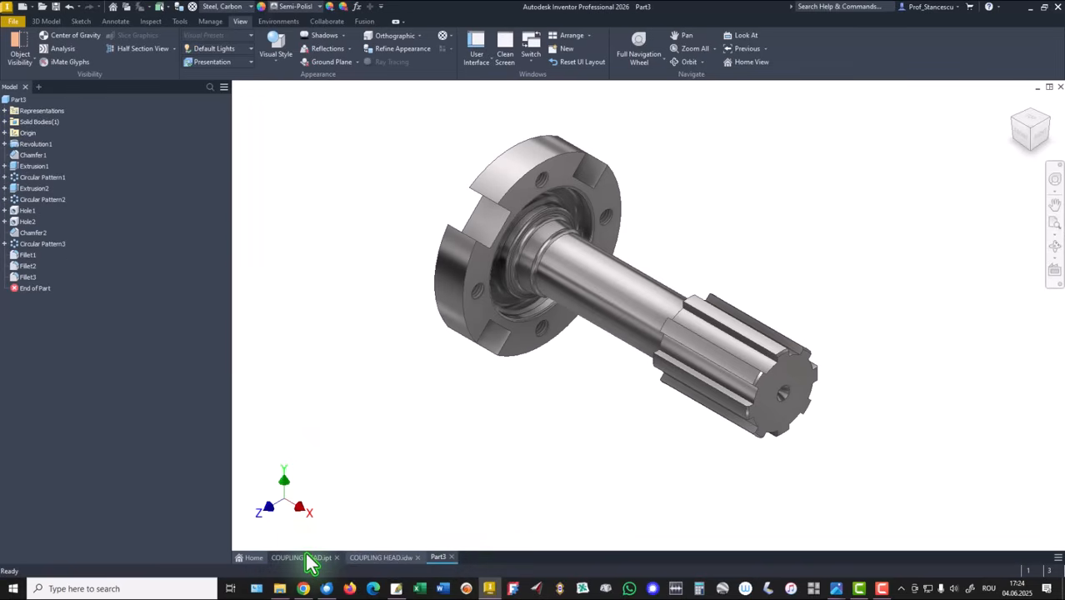
{"action": "left_click", "coordinate": [307, 557]}
{"action": "left_click", "coordinate": [438, 557]}
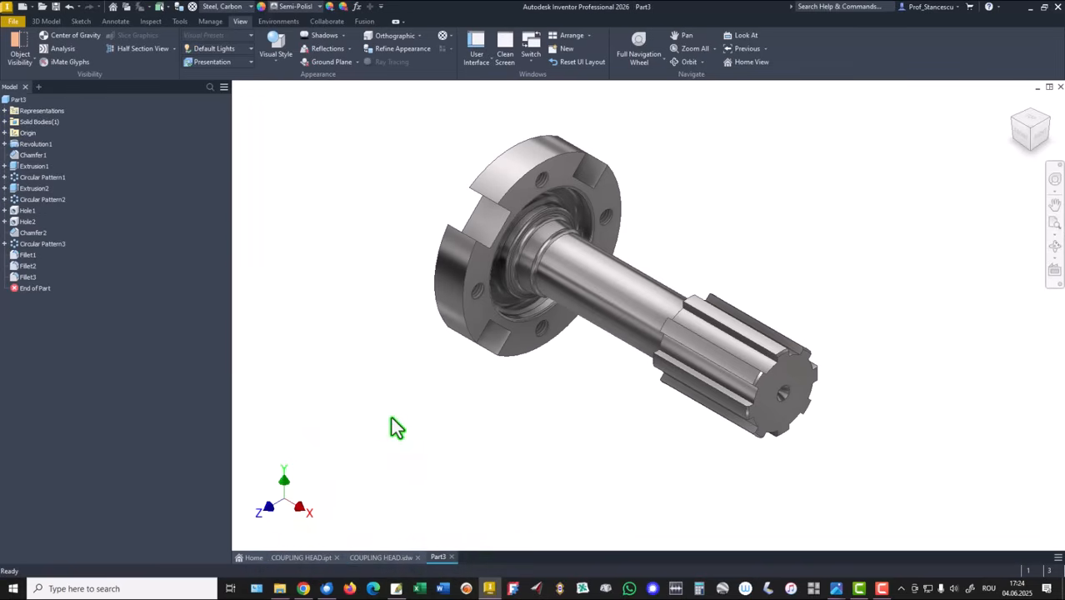